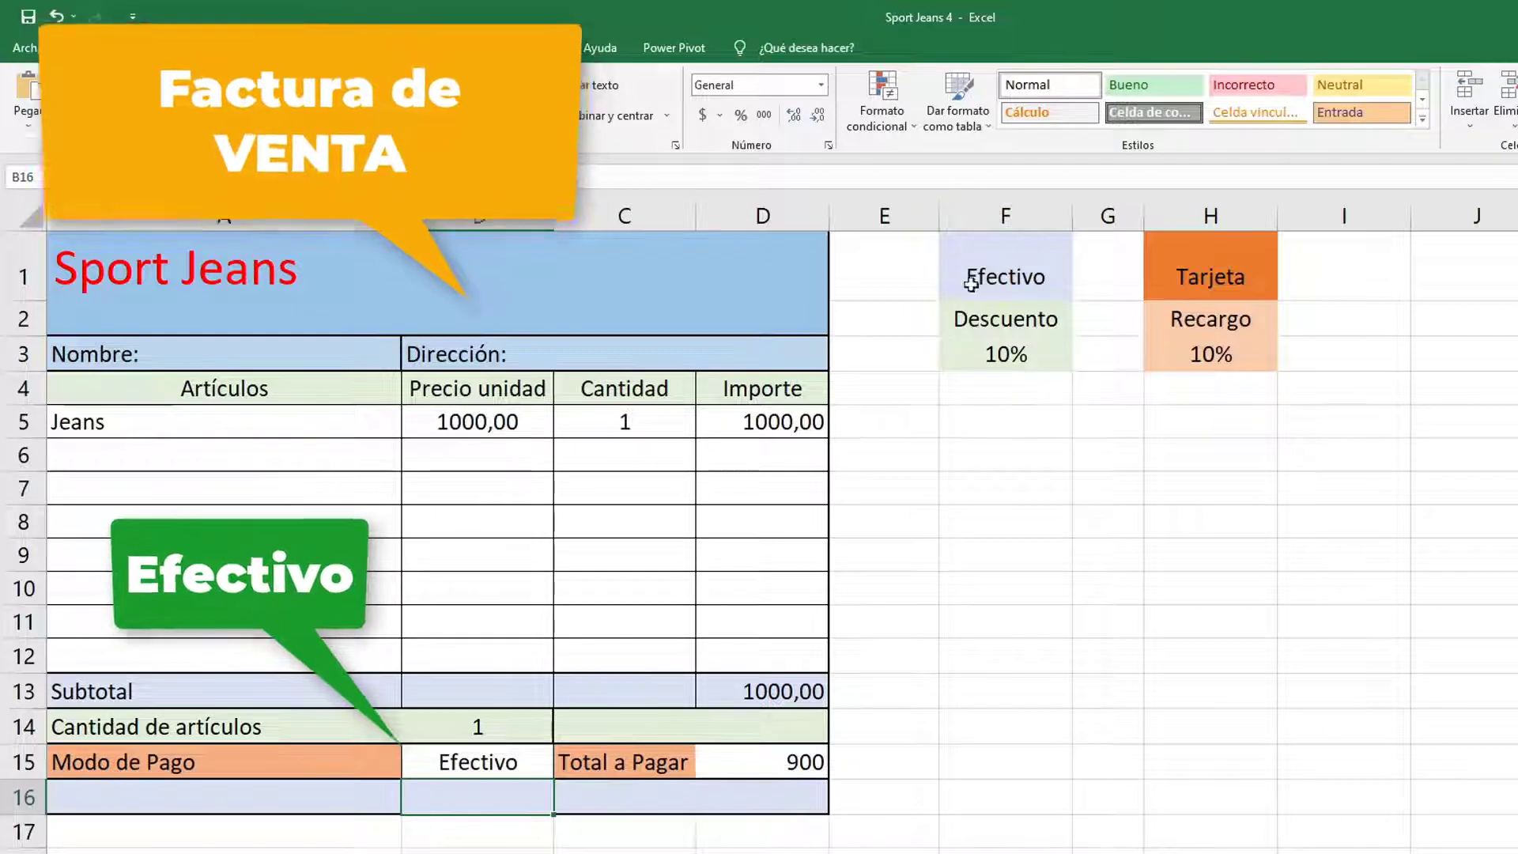
pyautogui.click(793, 762)
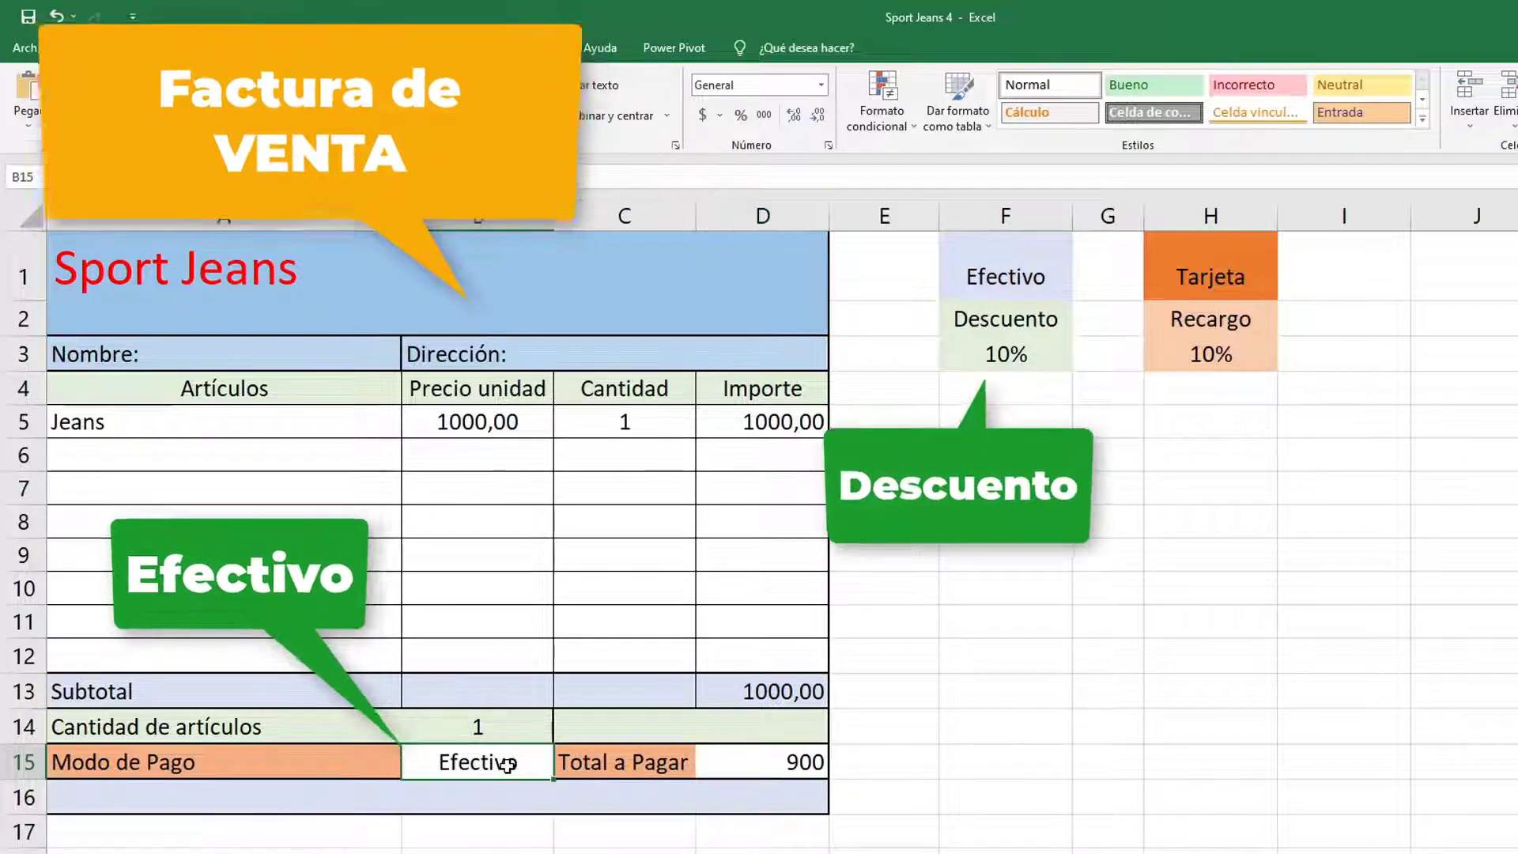
pyautogui.click(498, 767)
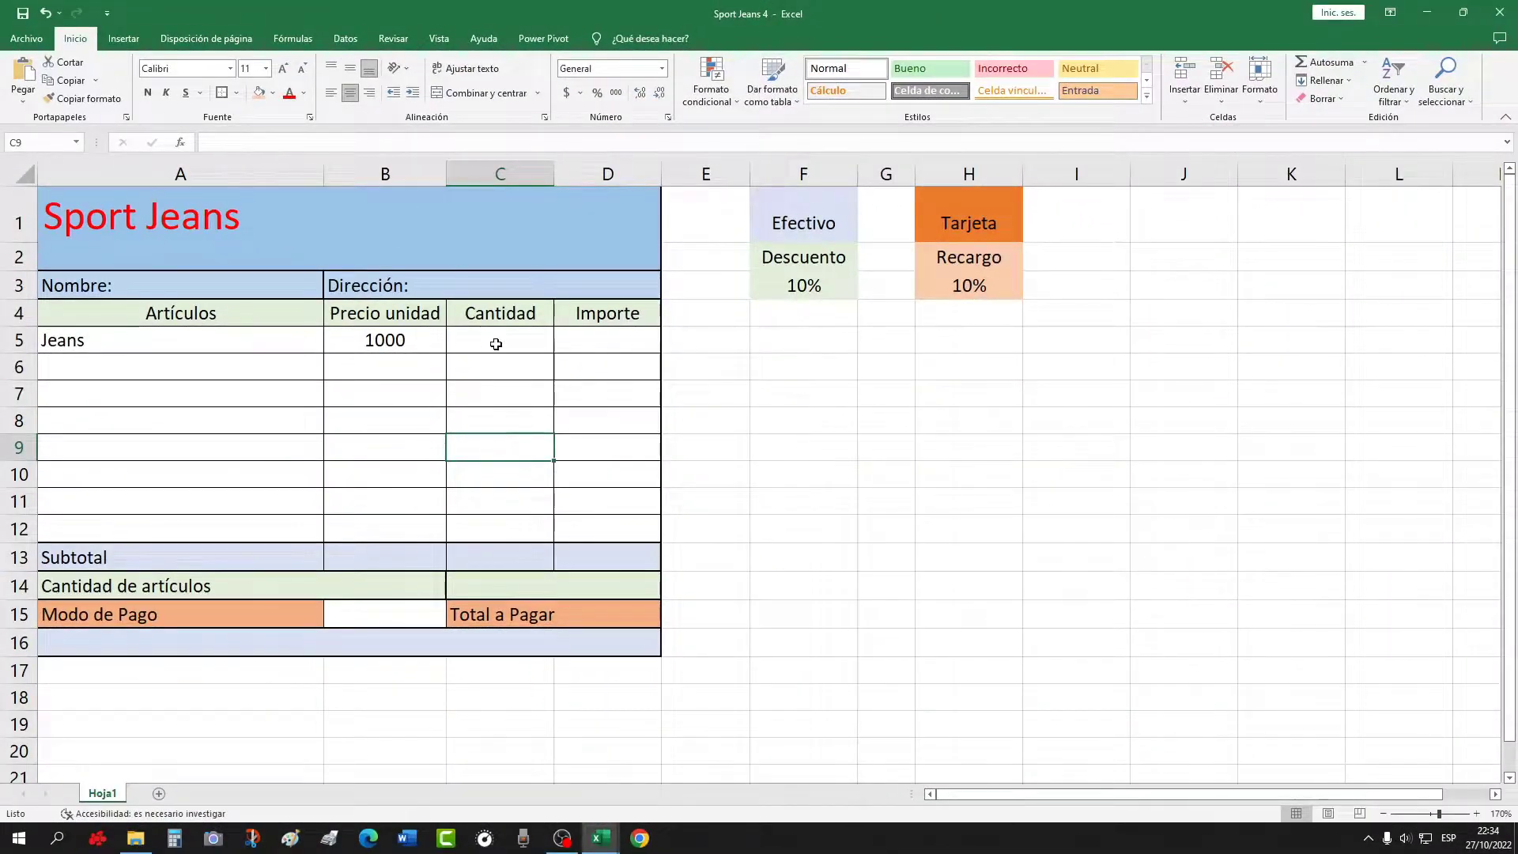
# Enter a quantity of 1 for the Jeans row in cell C5
pyautogui.click(496, 343)
pyautogui.write('1')
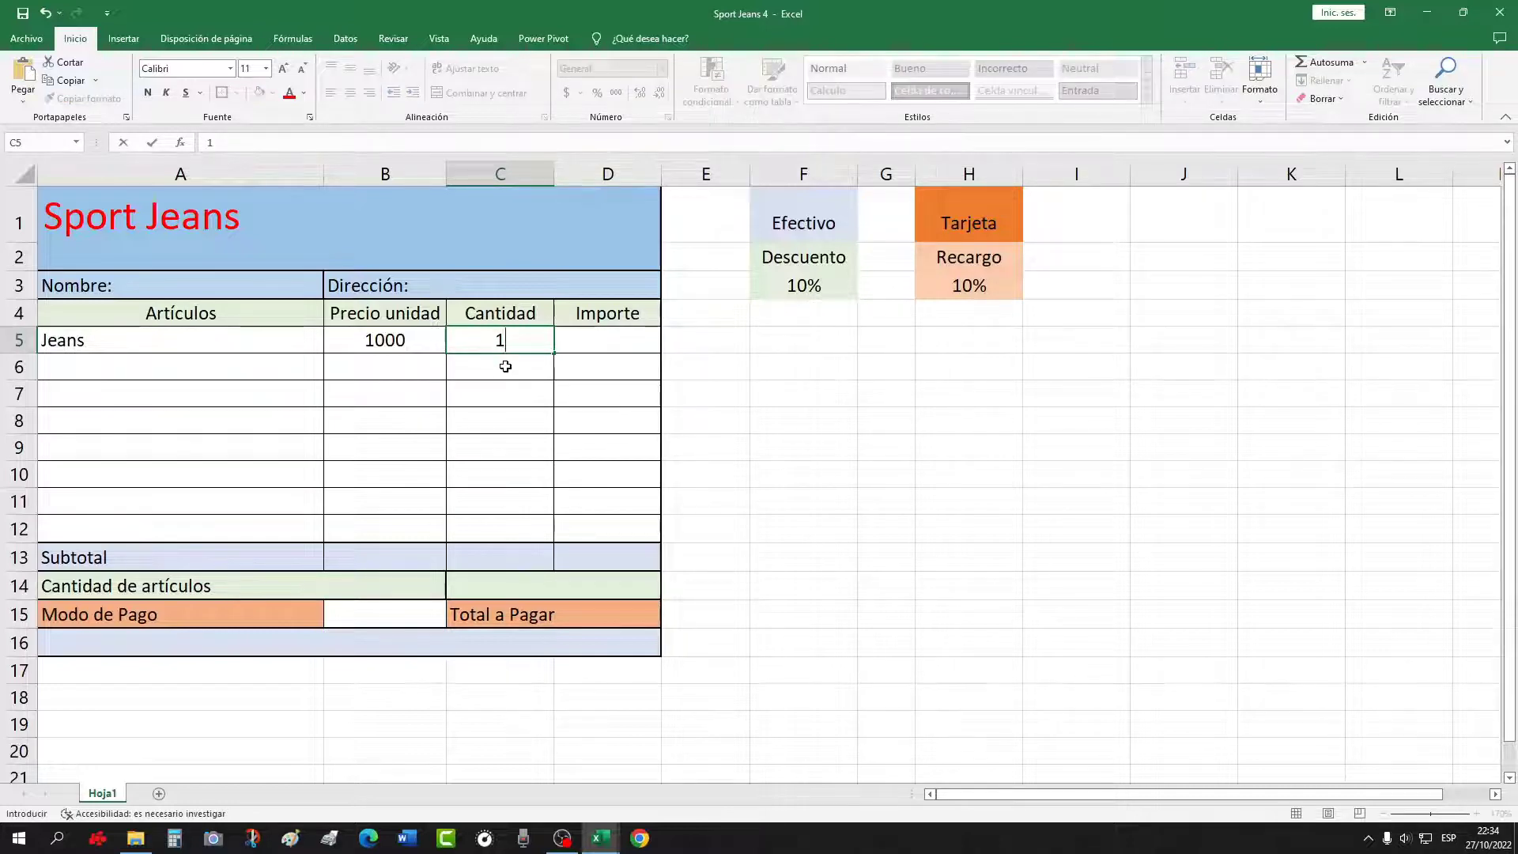
pyautogui.click(599, 346)
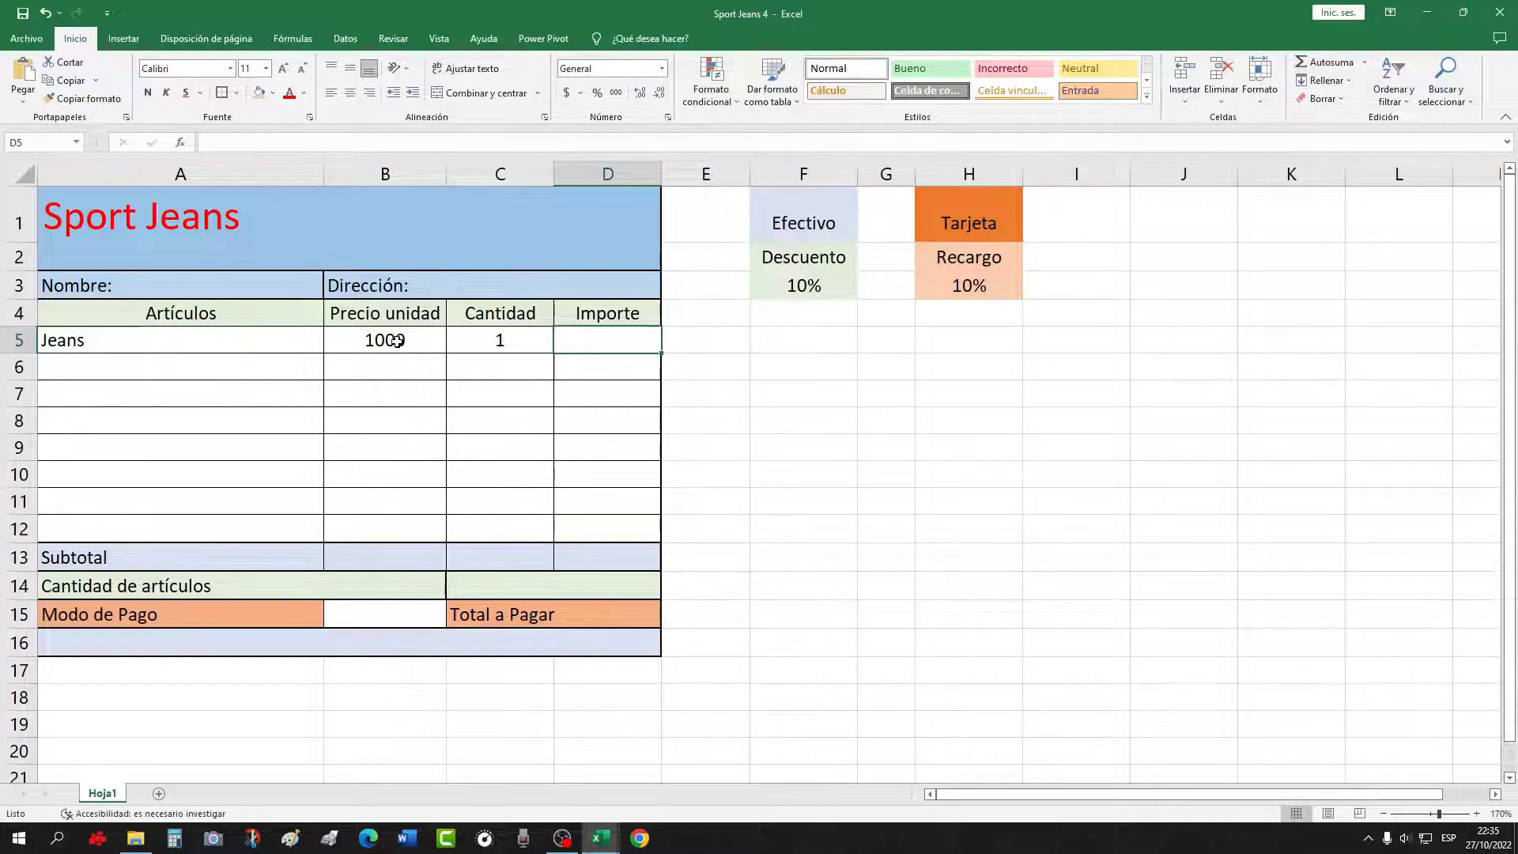
# Format the unit price cells B5:B12 with the Número category
pyautogui.moveTo(397, 340); pyautogui.dragTo(398, 525)
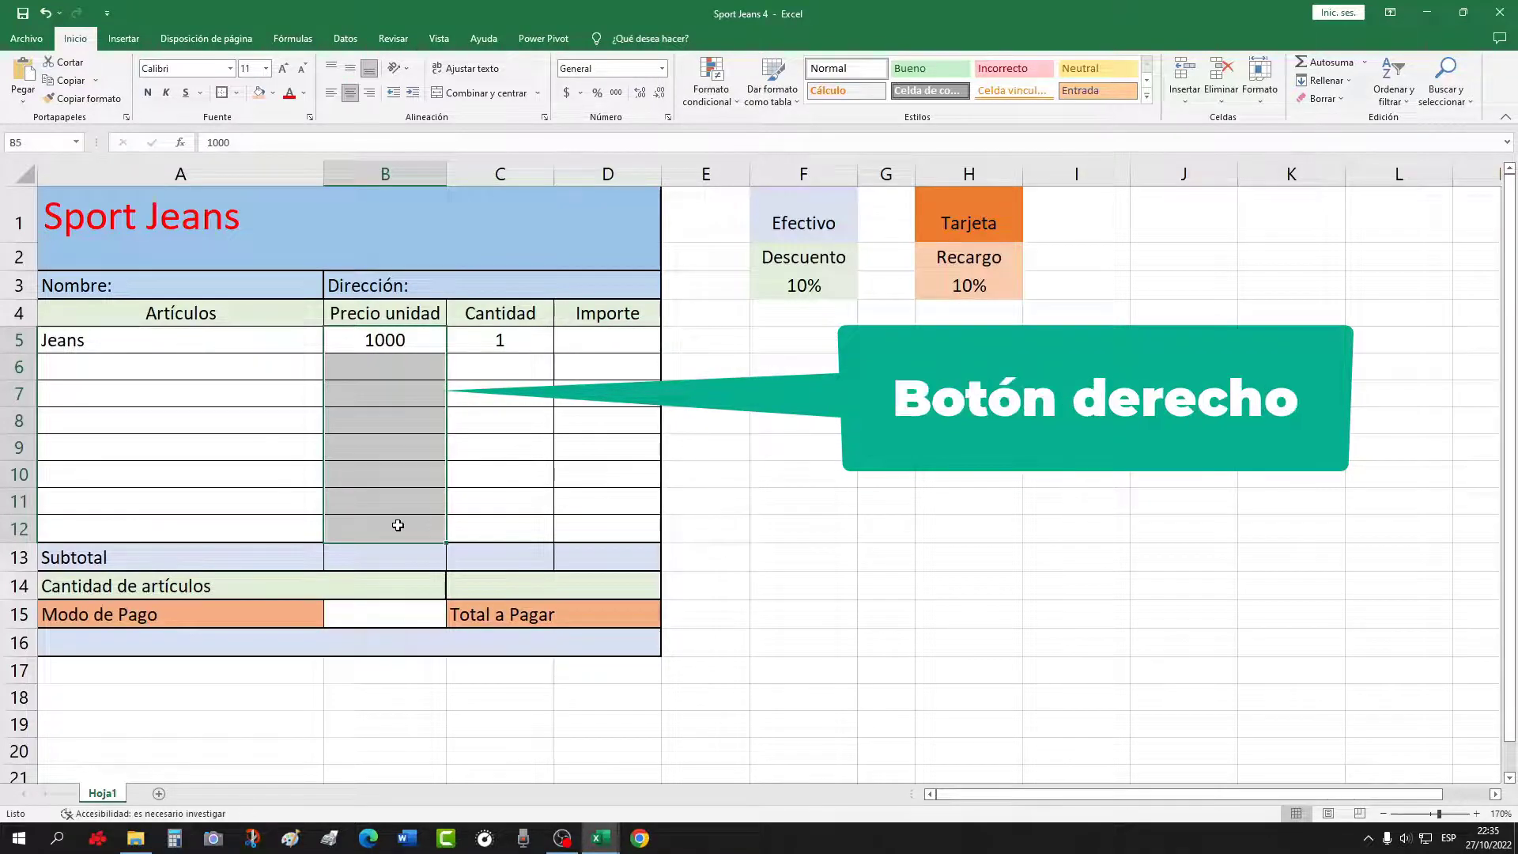
pyautogui.rightClick(398, 525)
pyautogui.click(431, 459)
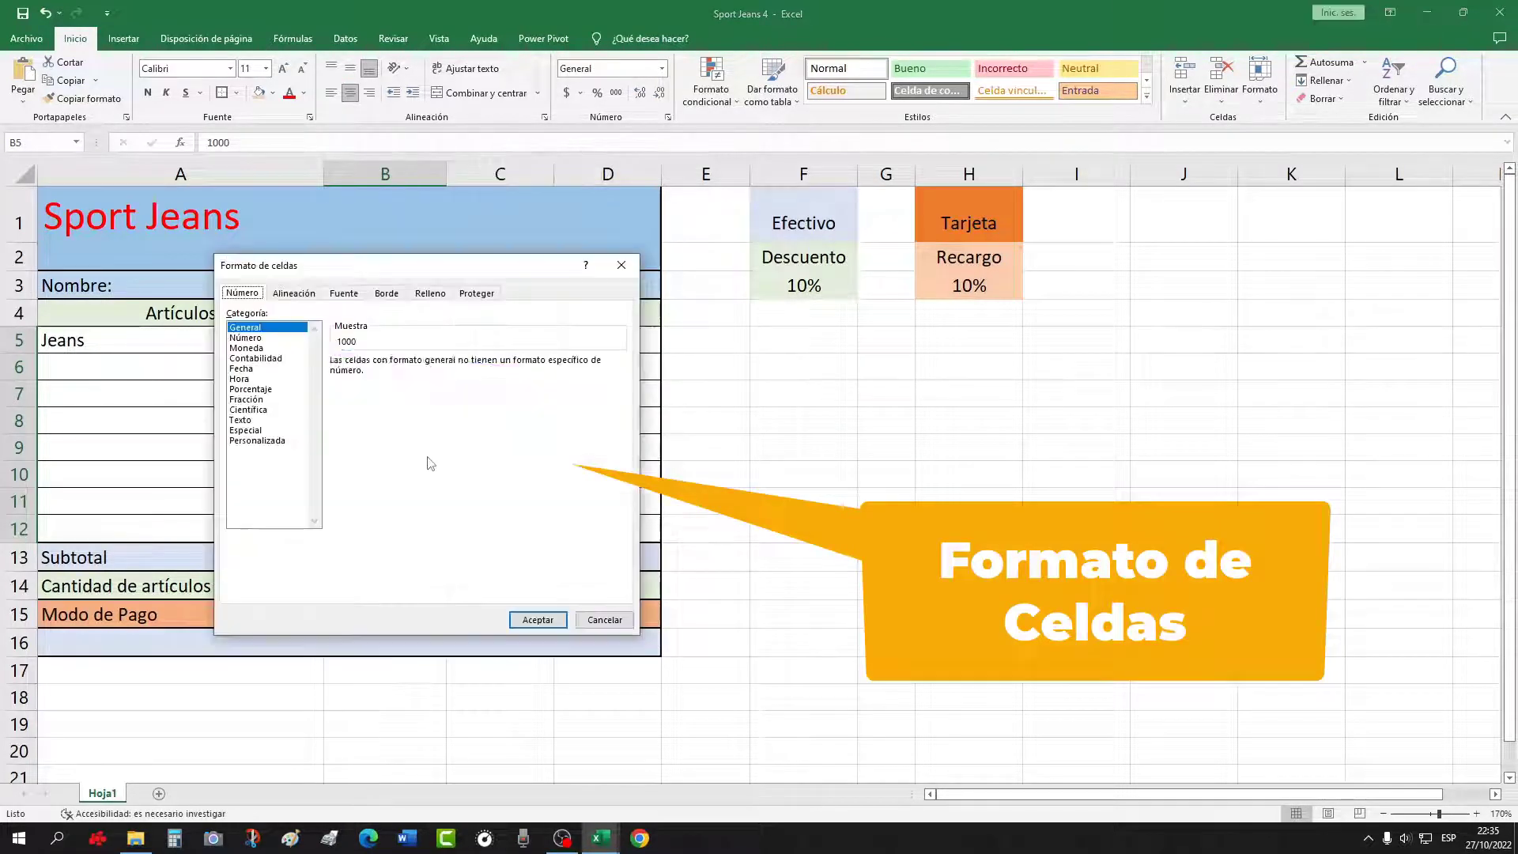
pyautogui.click(260, 338)
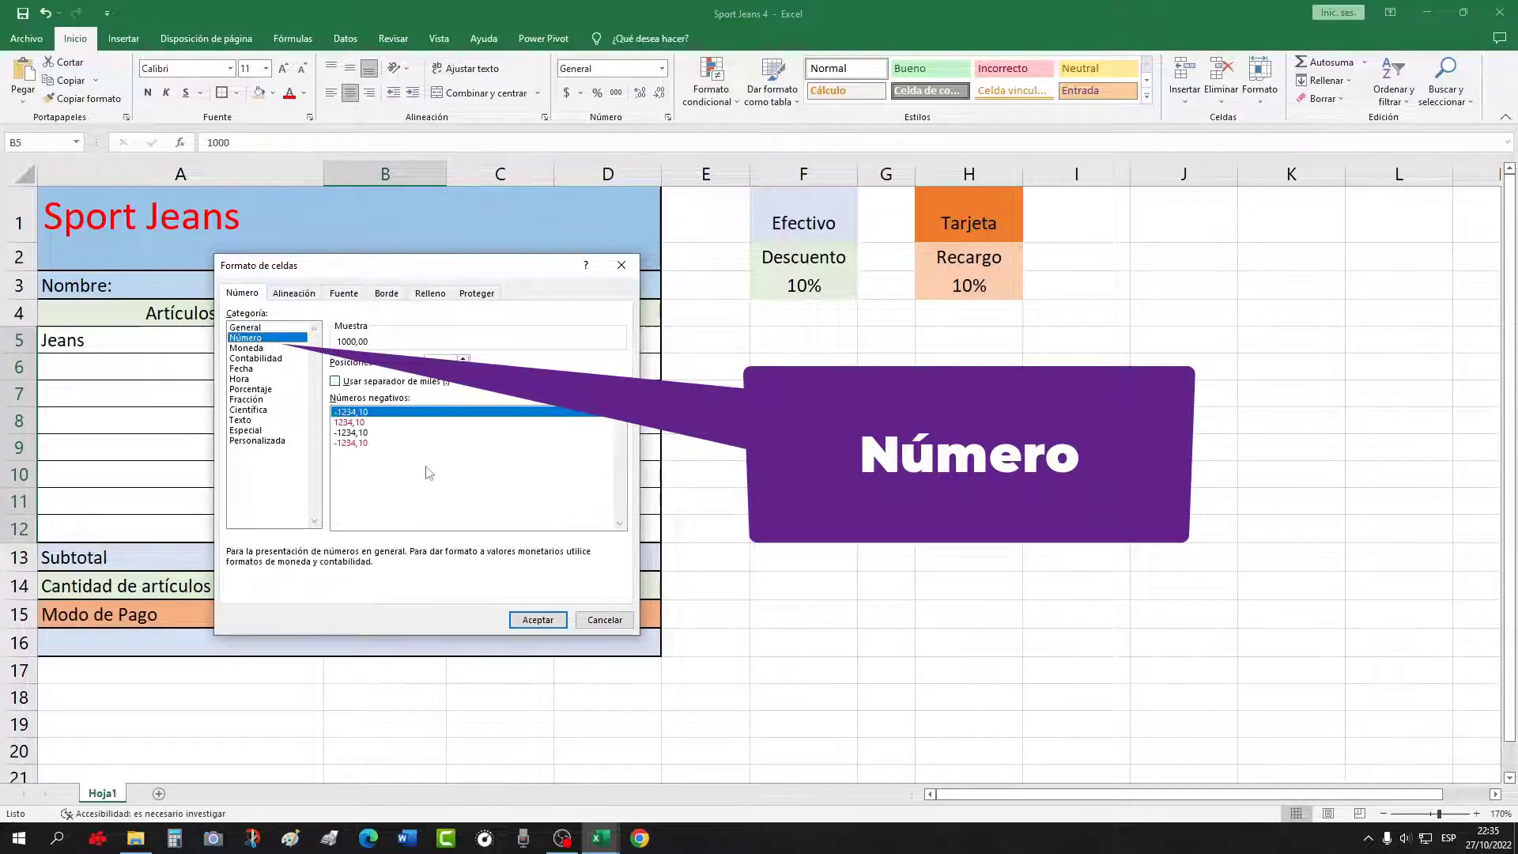
pyautogui.click(537, 620)
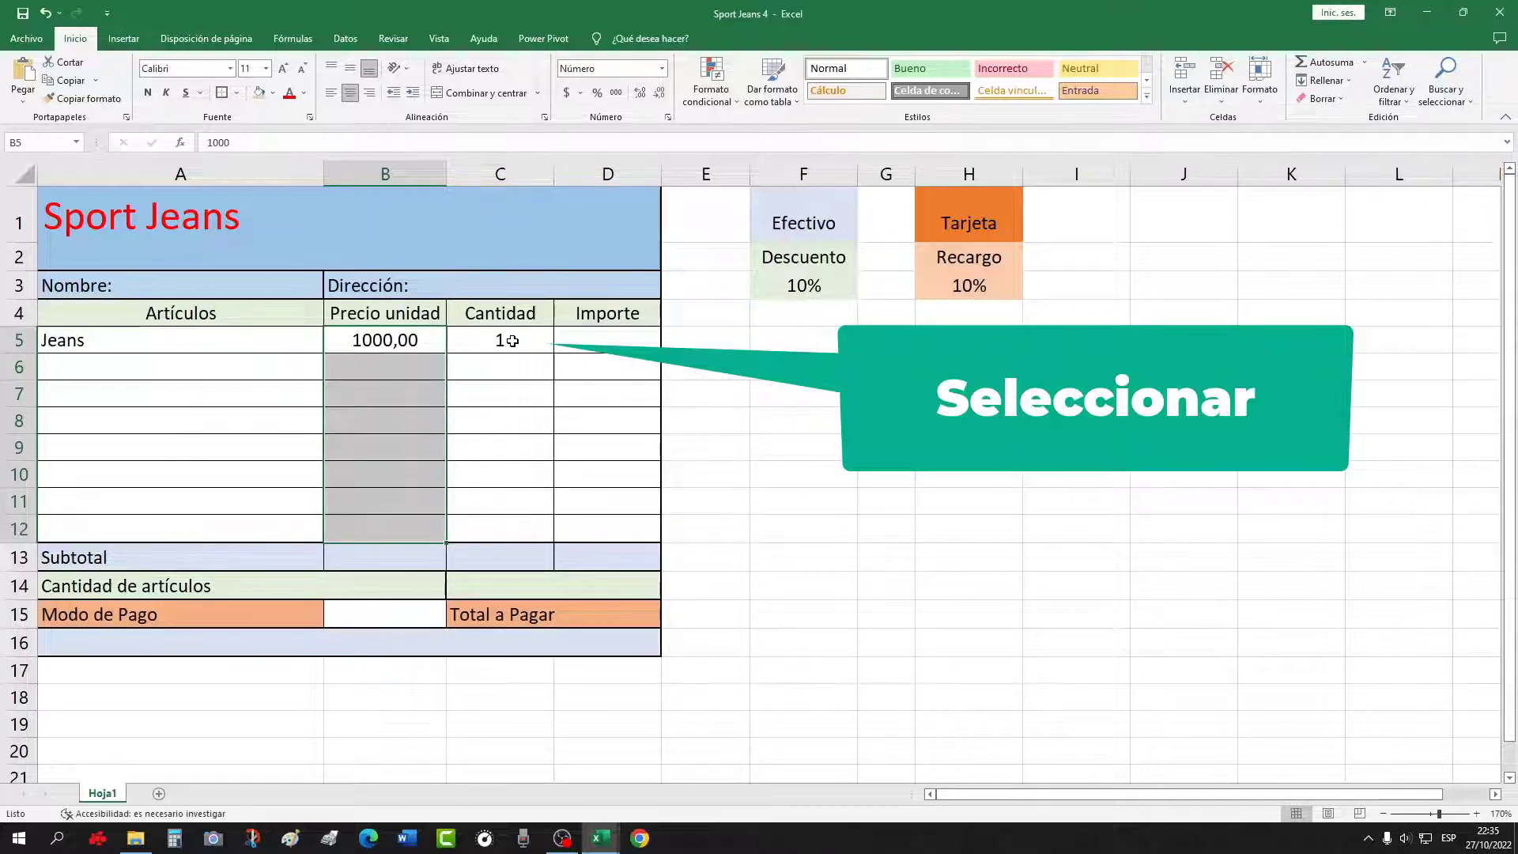
# Apply the General number format to the quantity cells C5:C12
pyautogui.moveTo(512, 341); pyautogui.dragTo(511, 525)
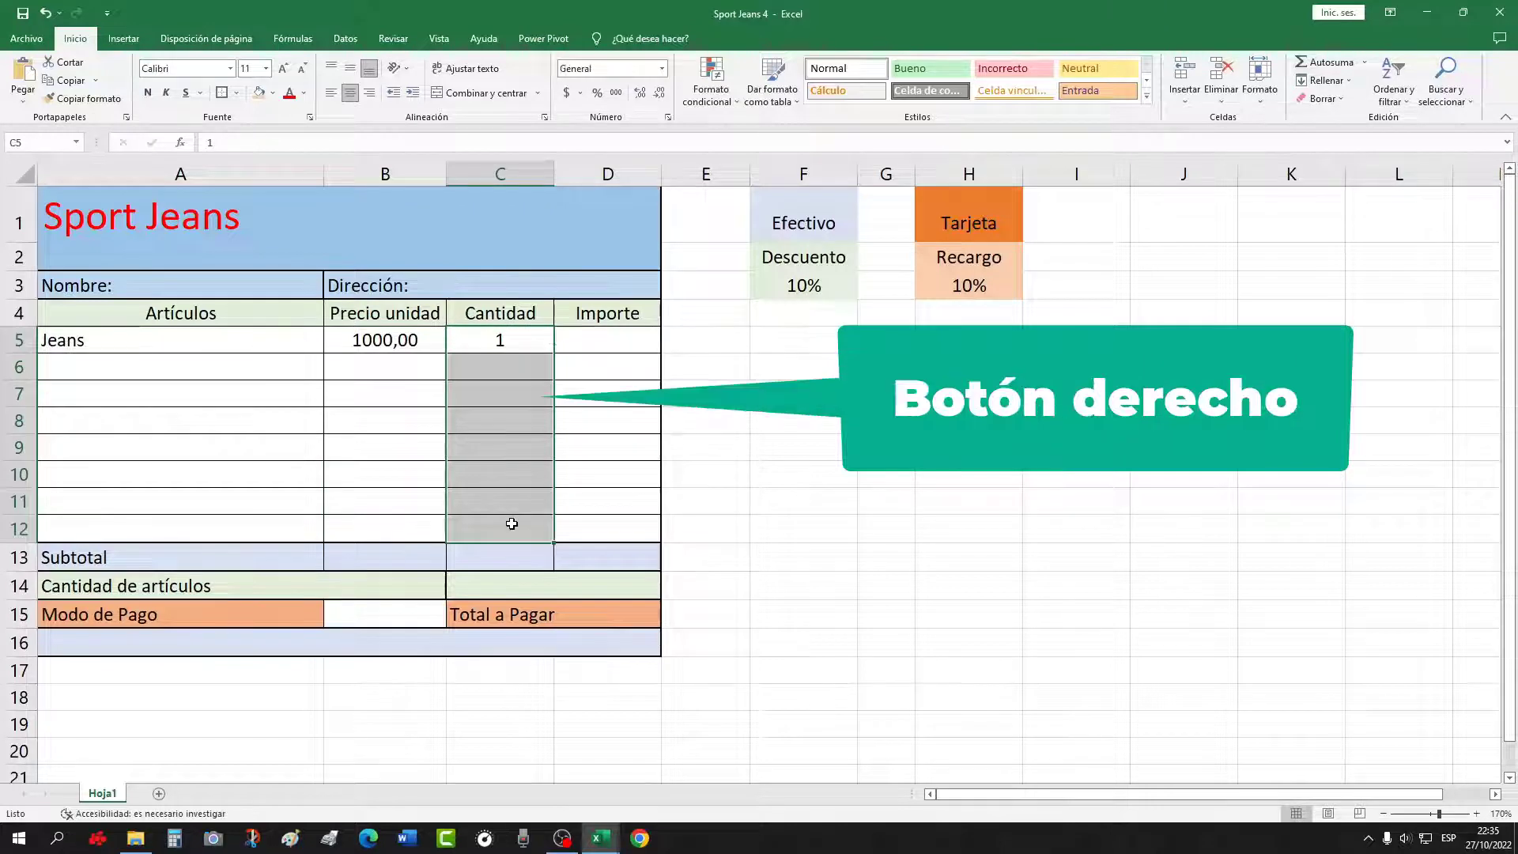
pyautogui.rightClick(512, 523)
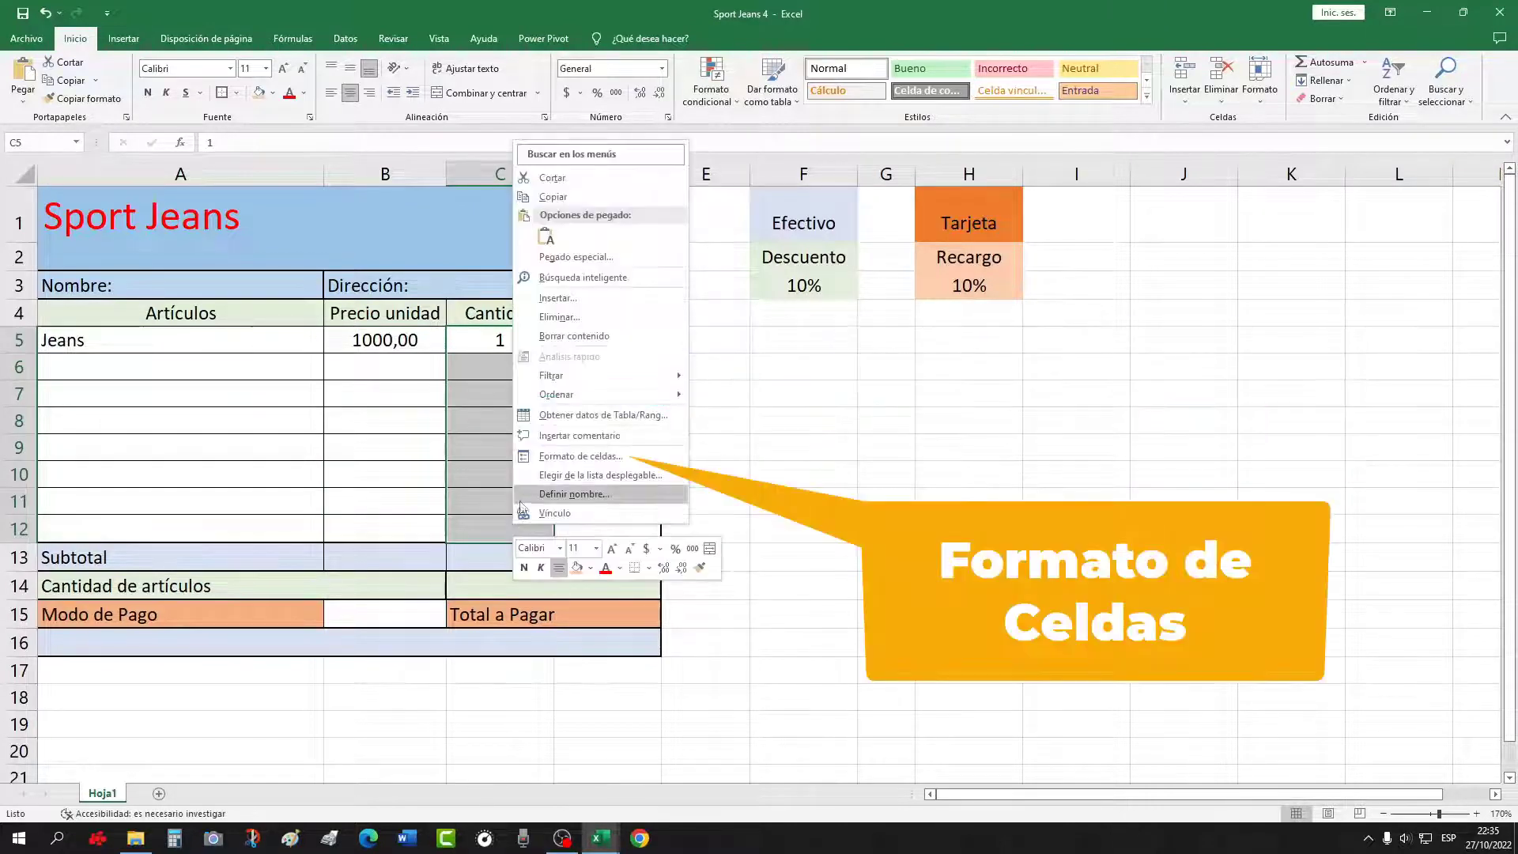
pyautogui.click(551, 462)
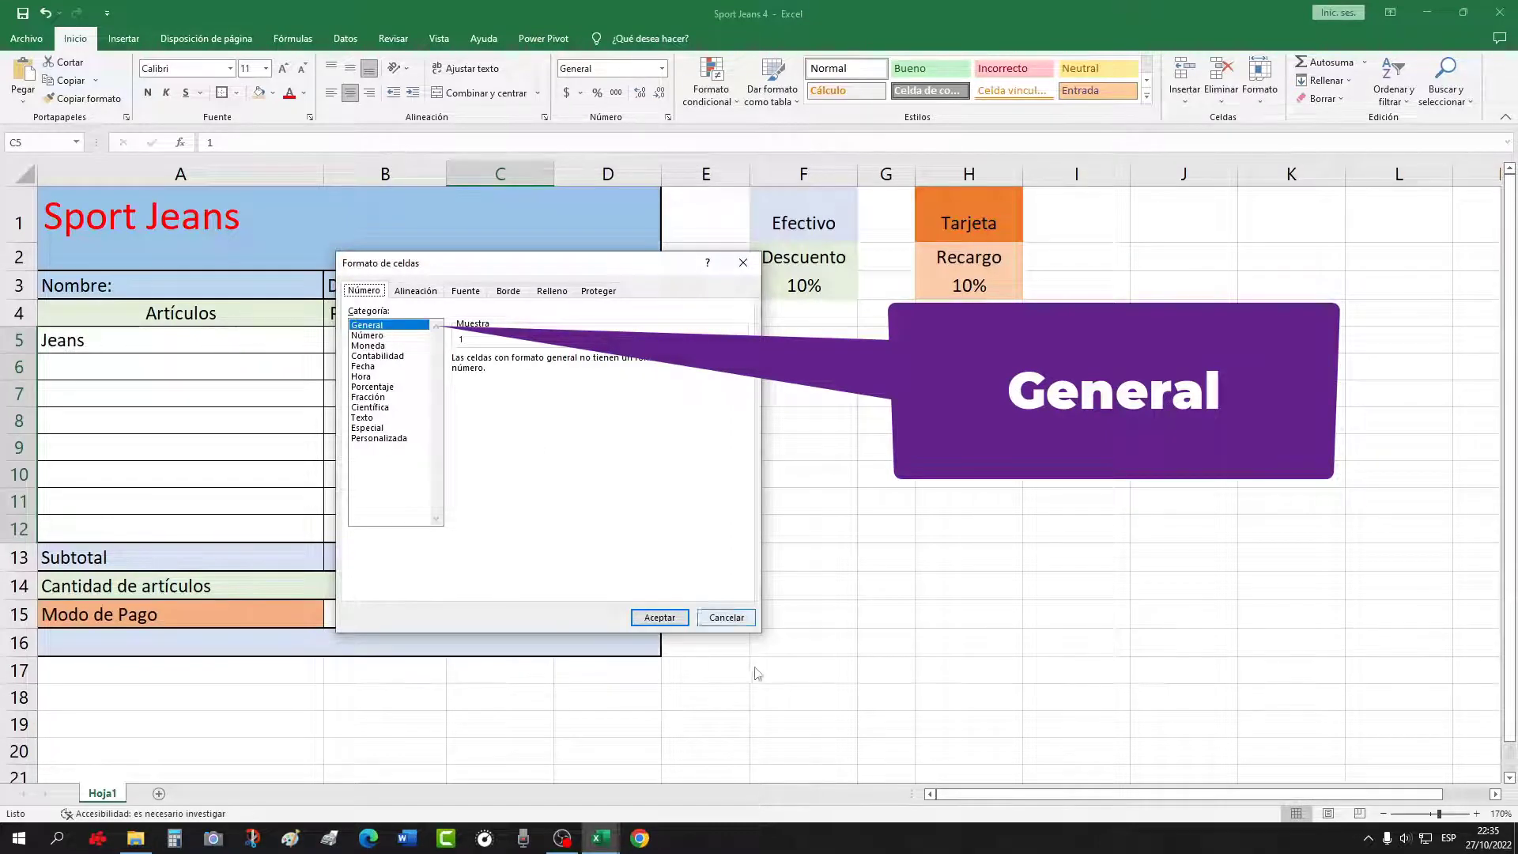
pyautogui.click(650, 618)
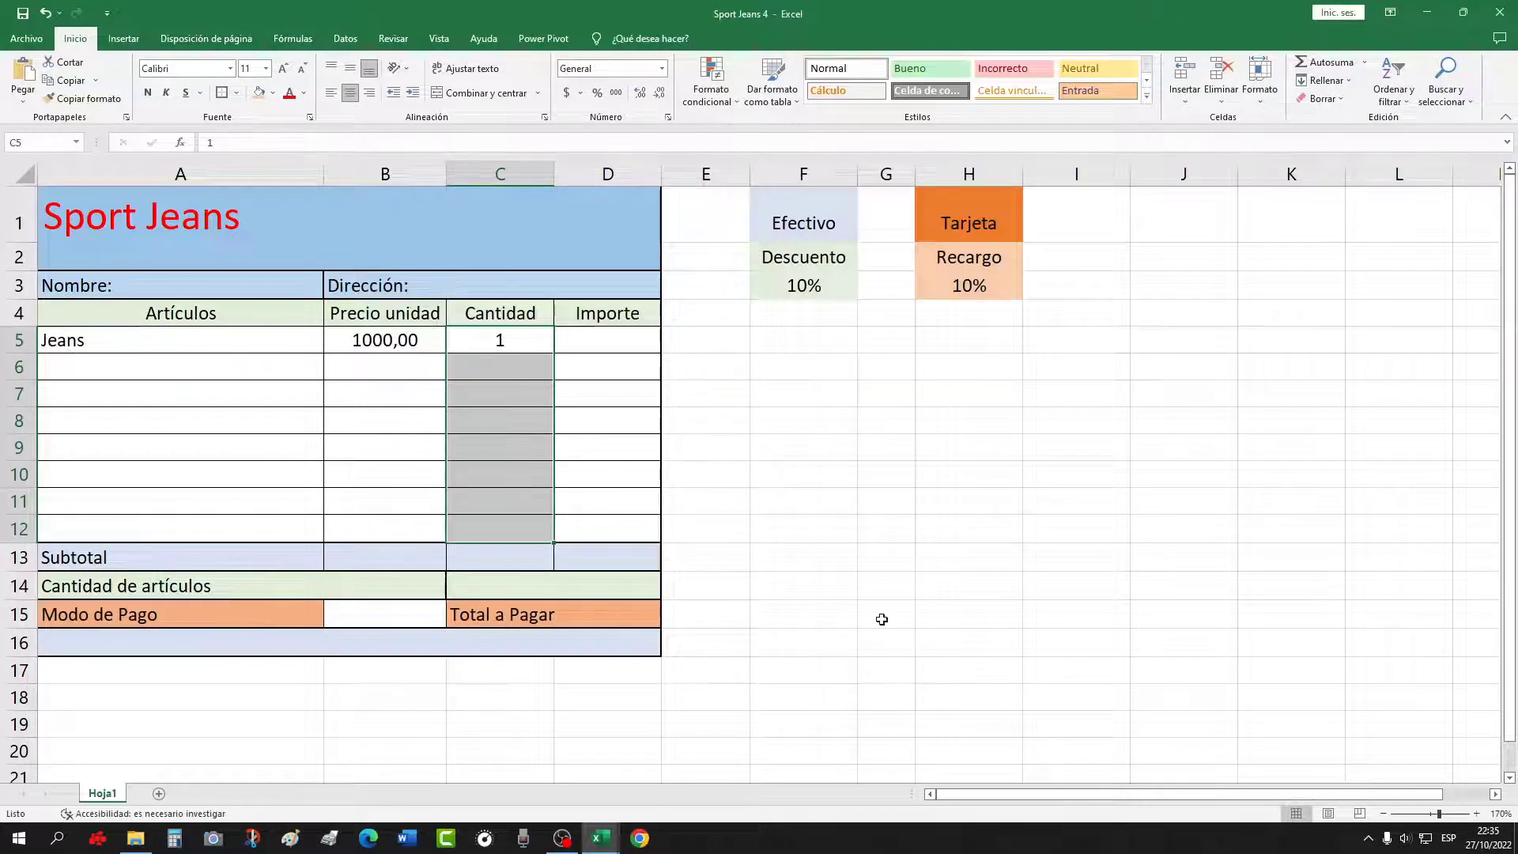
pyautogui.click(854, 592)
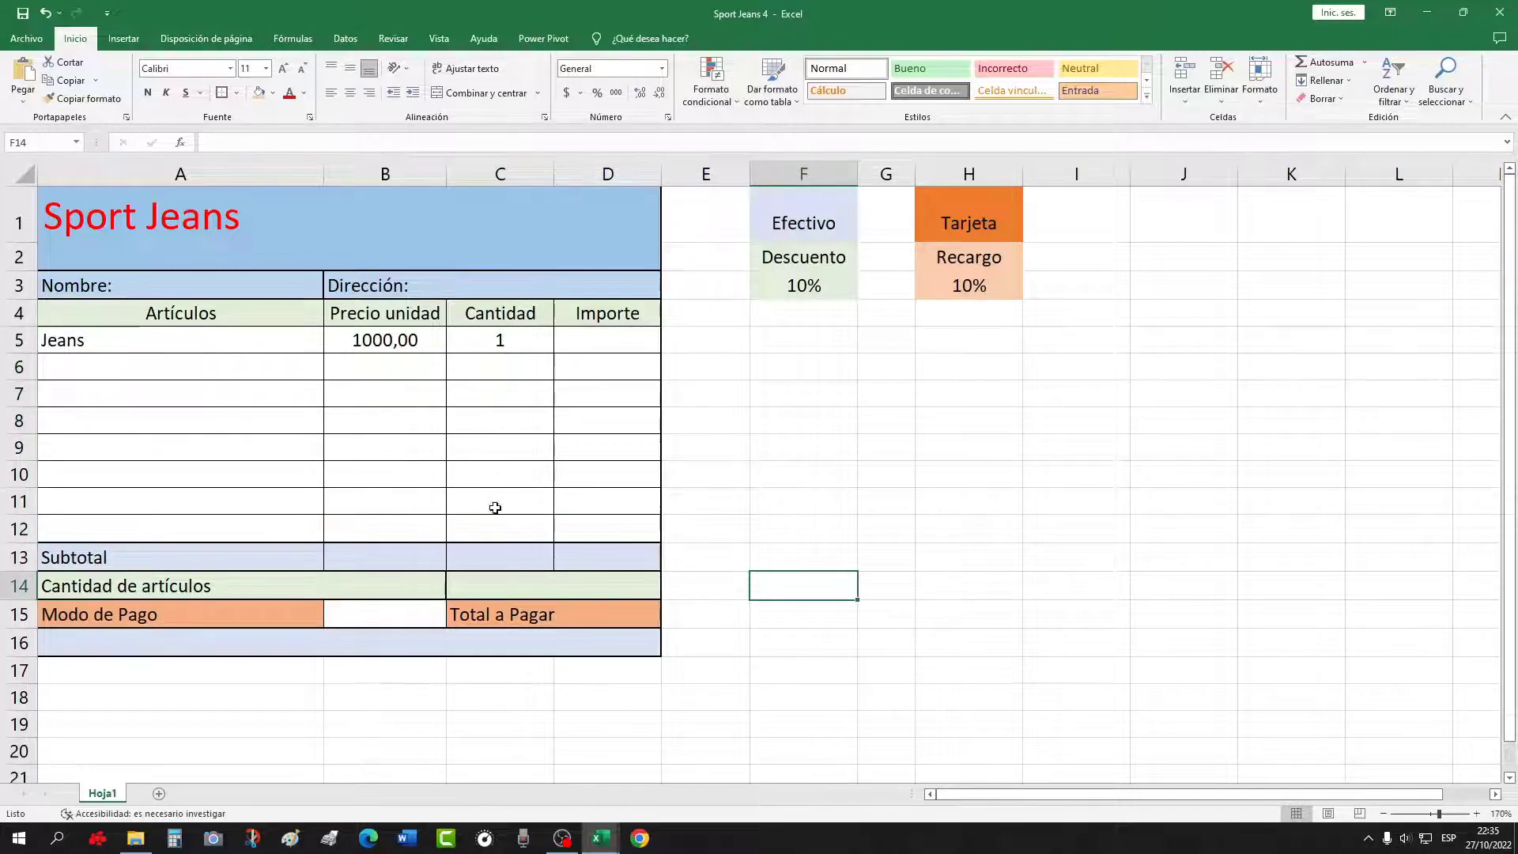
# Enter the formula =B5*C5 in the Importe cell D5 to multiply unit price by quantity
pyautogui.click(591, 339)
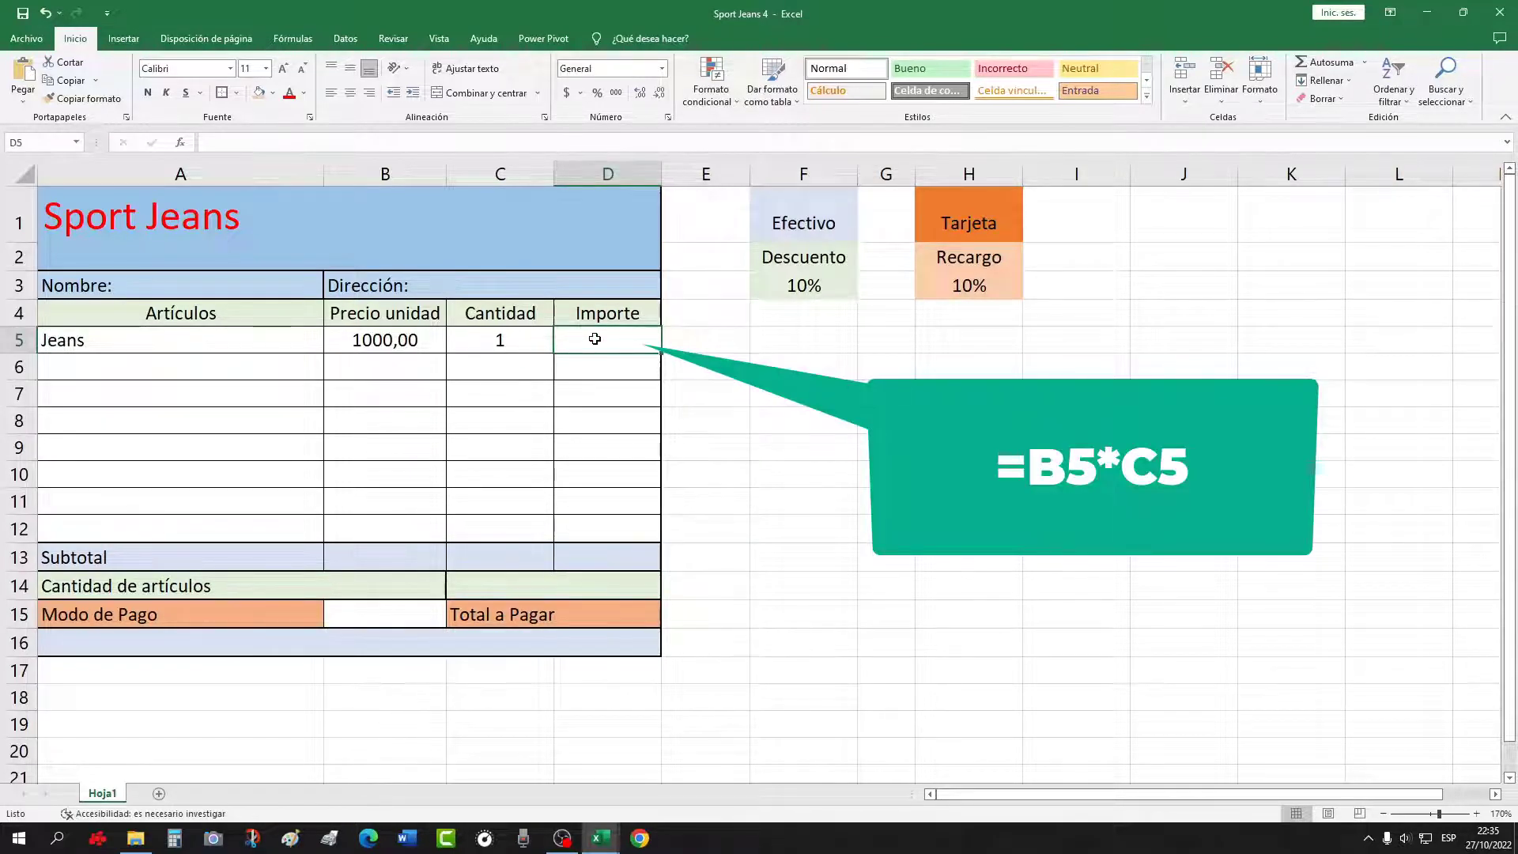
pyautogui.click(249, 143)
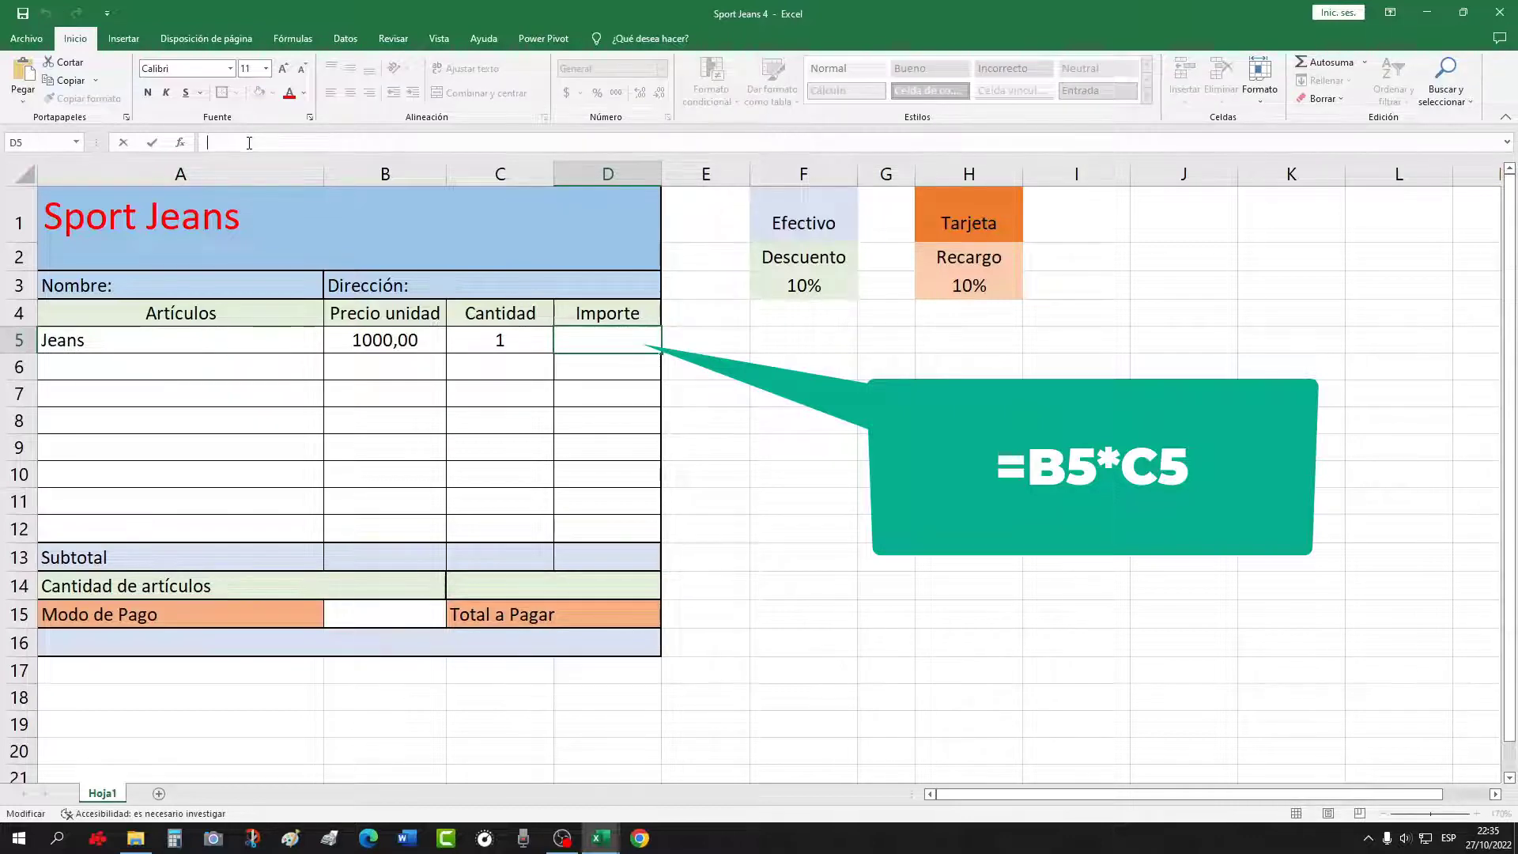
pyautogui.write('=')
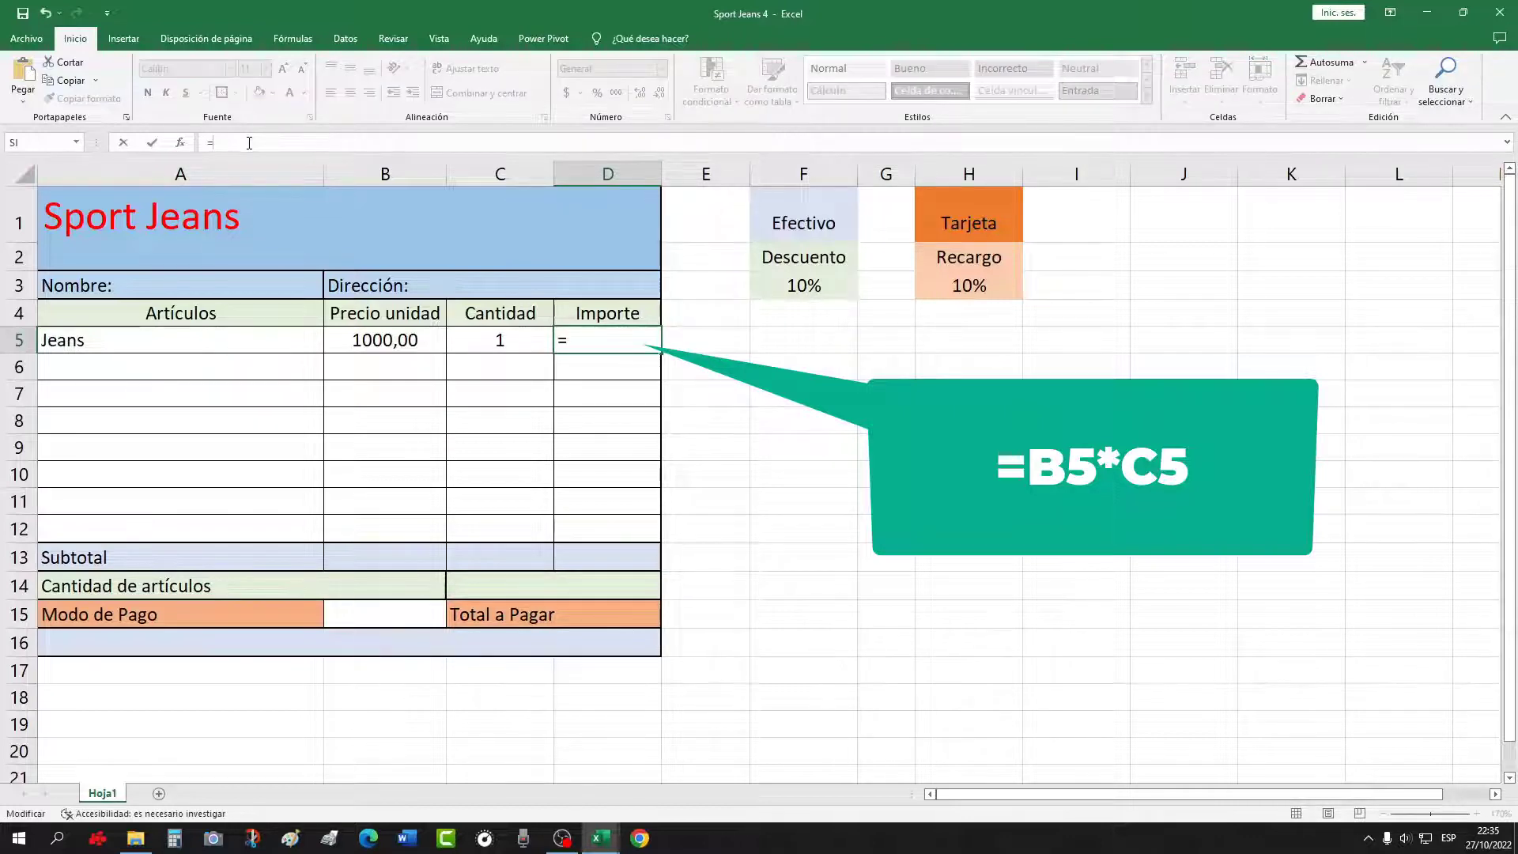
pyautogui.click(381, 341)
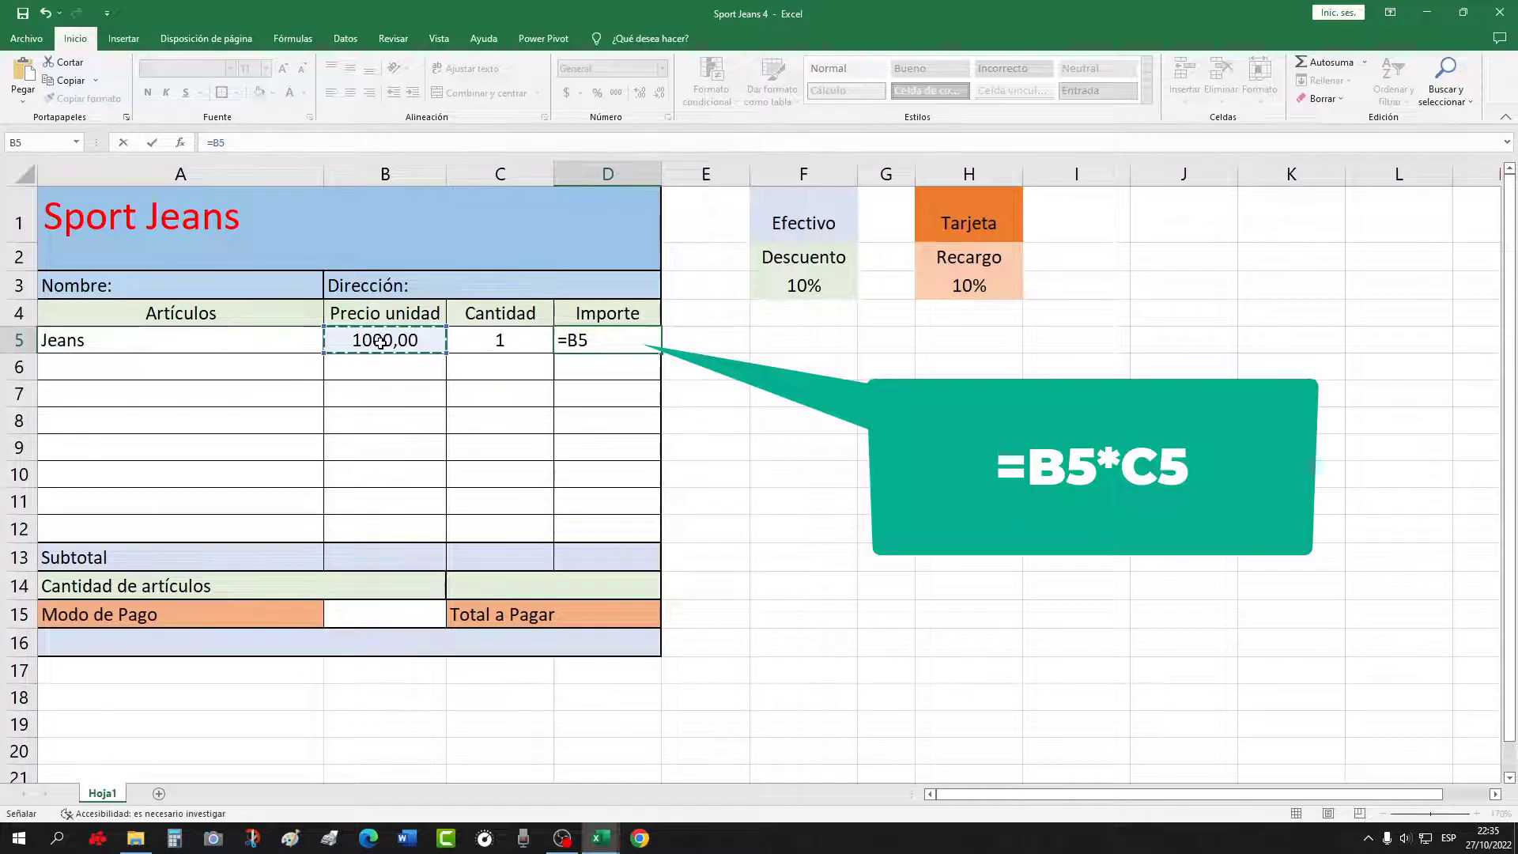
pyautogui.write('*')
pyautogui.click(496, 340)
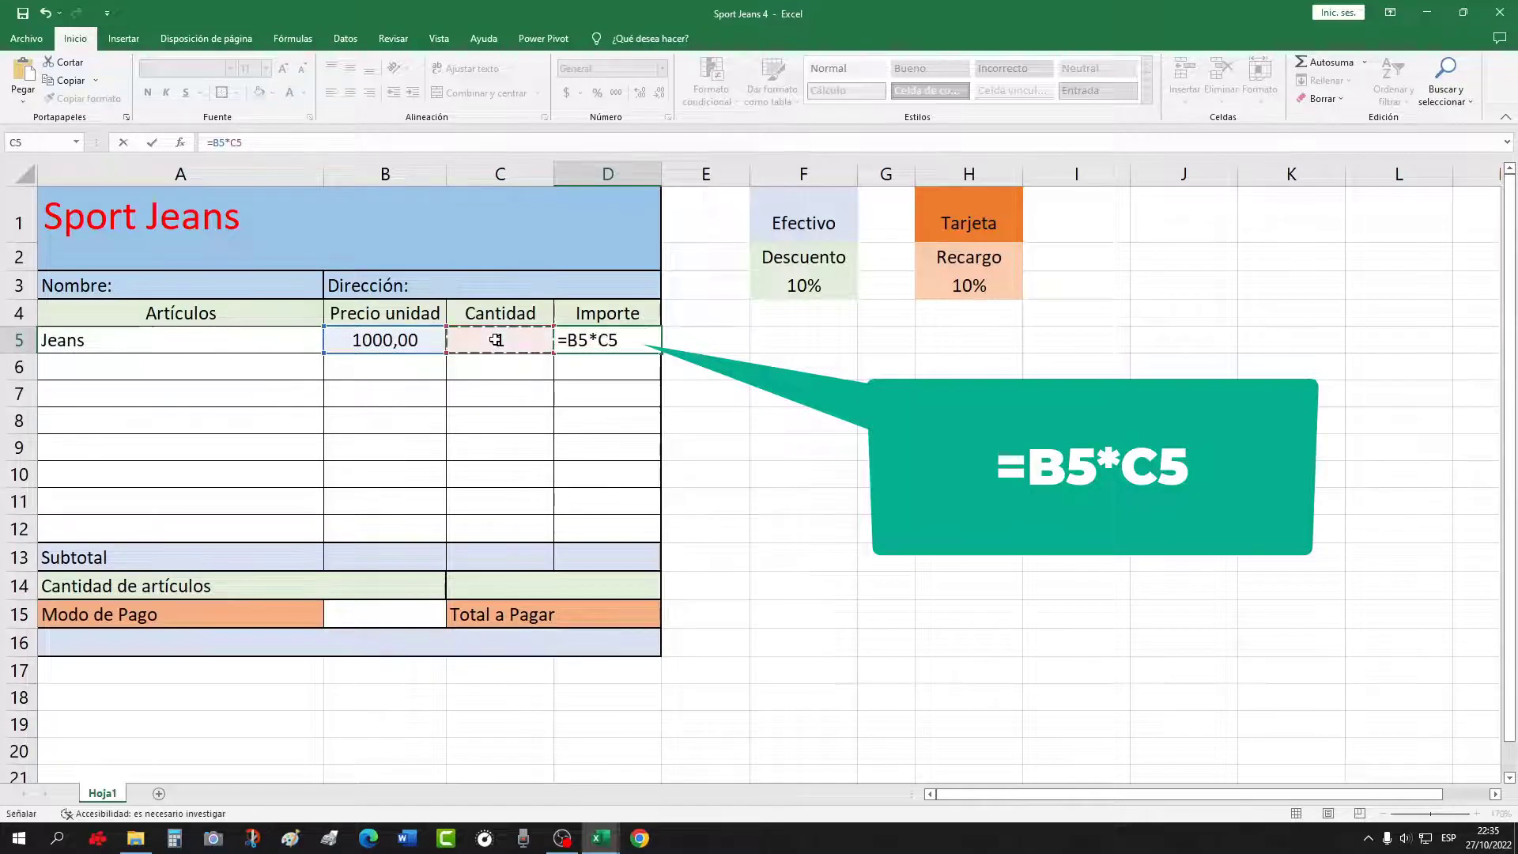
pyautogui.press('Return')
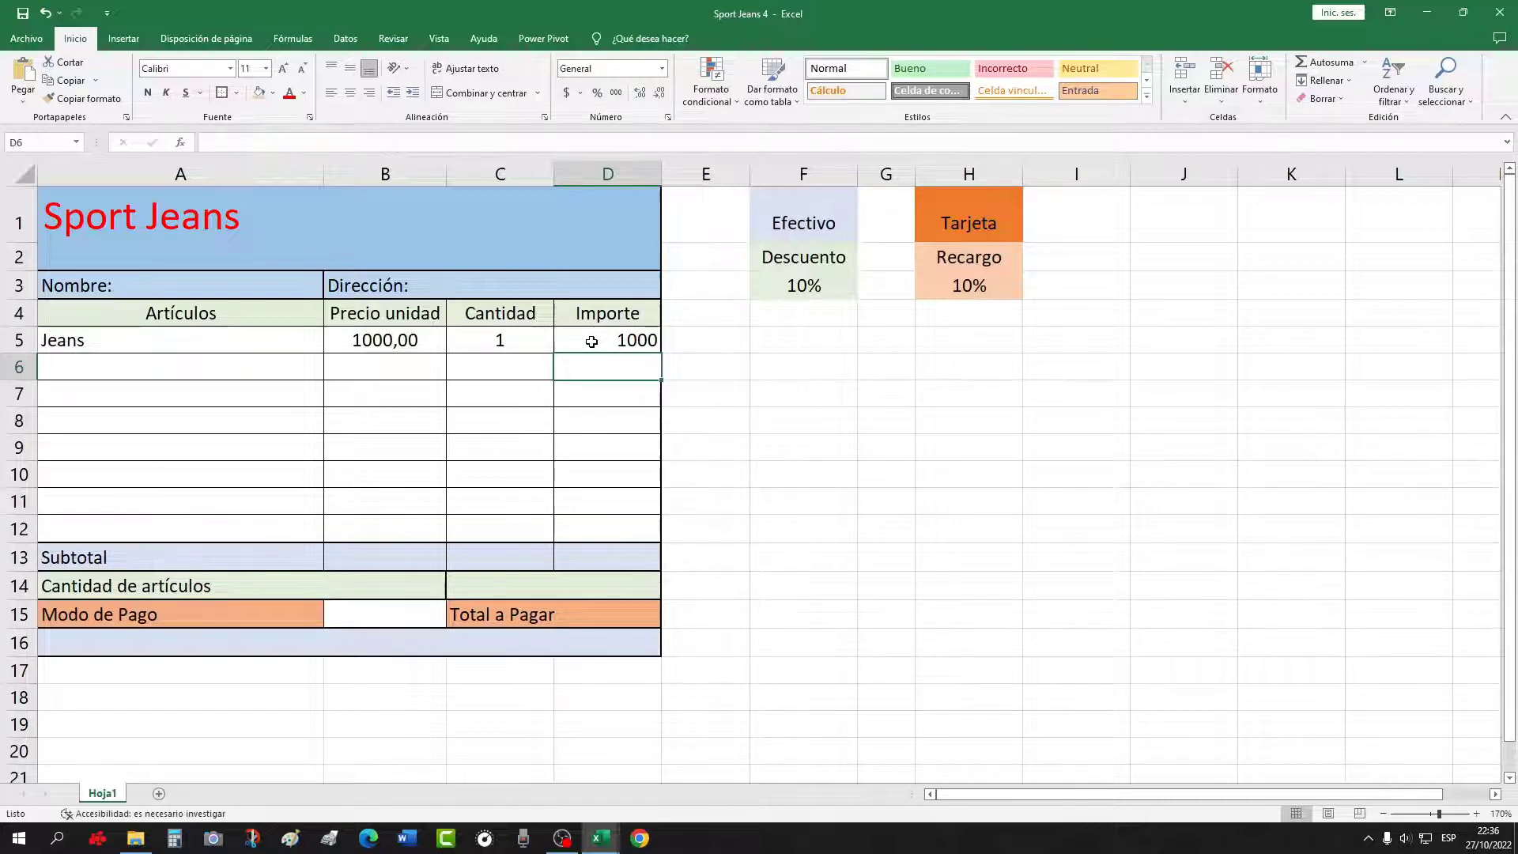
# Format the Importe cells D5:D12 with the Número category and two decimal places
pyautogui.moveTo(591, 342); pyautogui.dragTo(592, 528)
pyautogui.rightClick(601, 477)
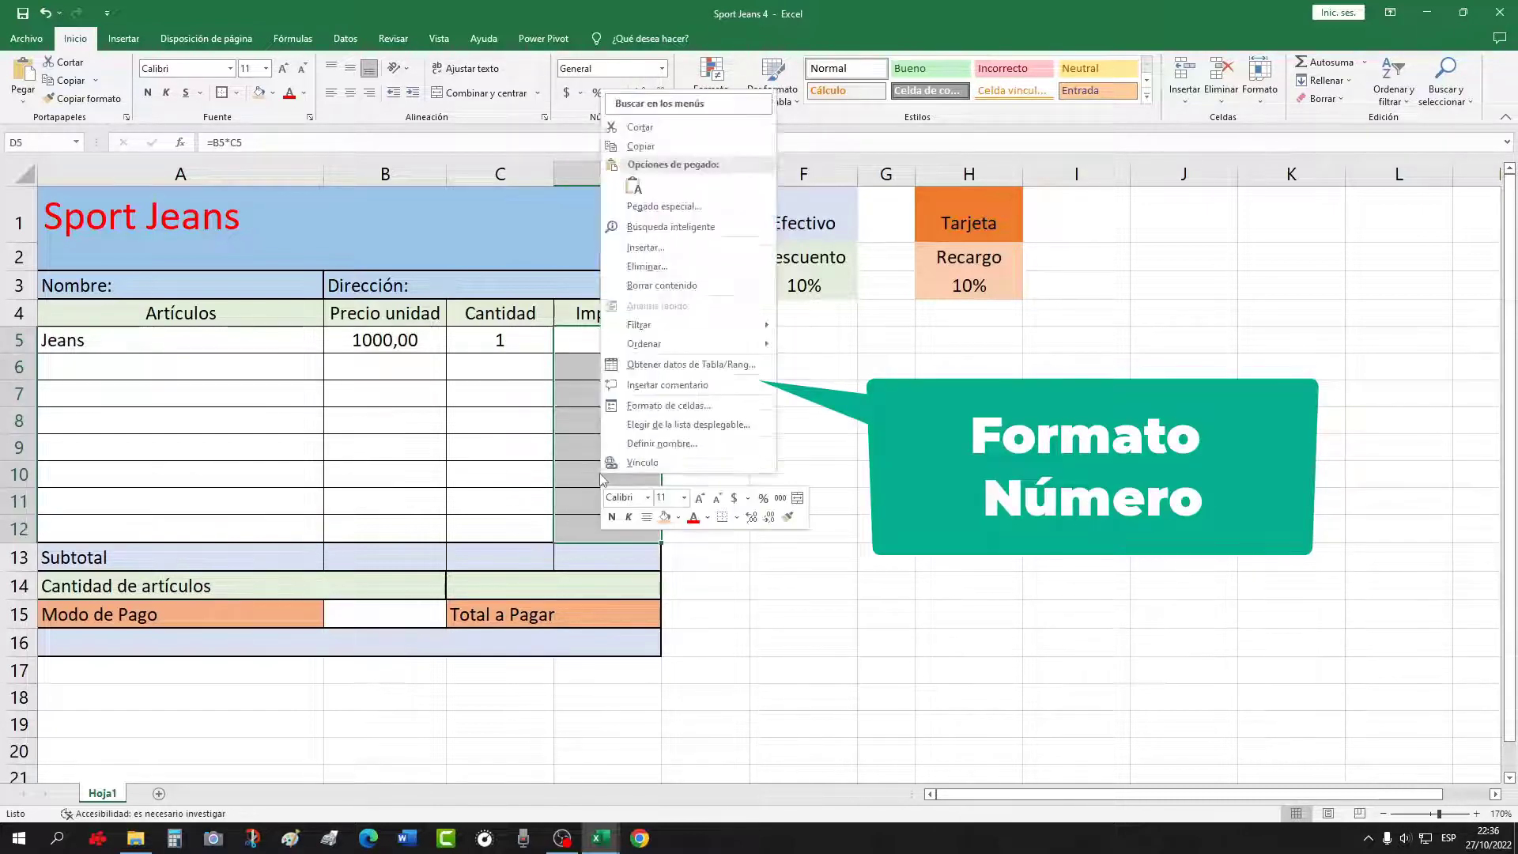
pyautogui.click(620, 408)
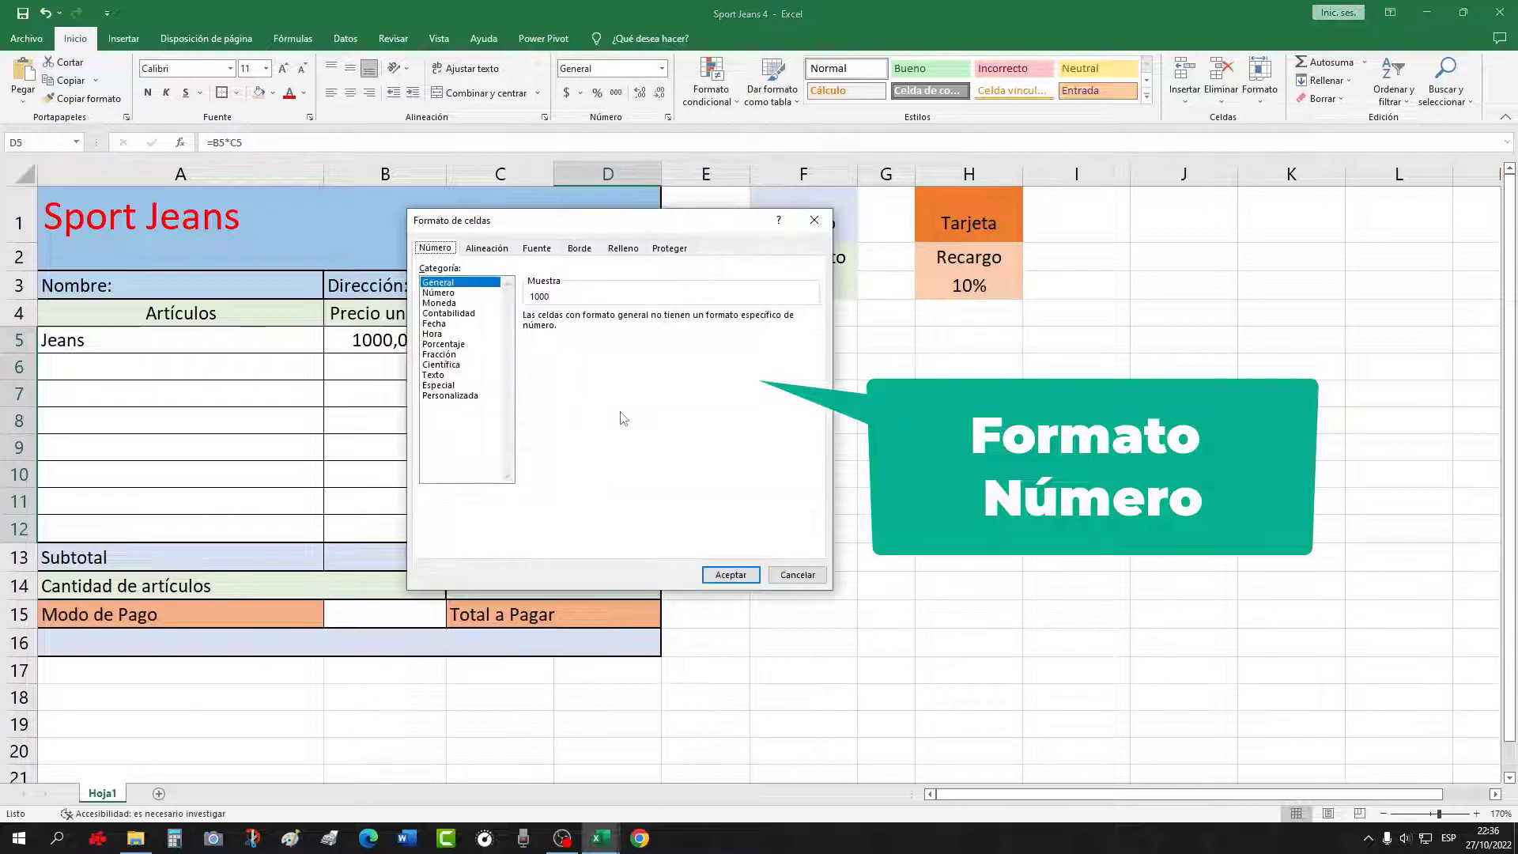
pyautogui.click(451, 293)
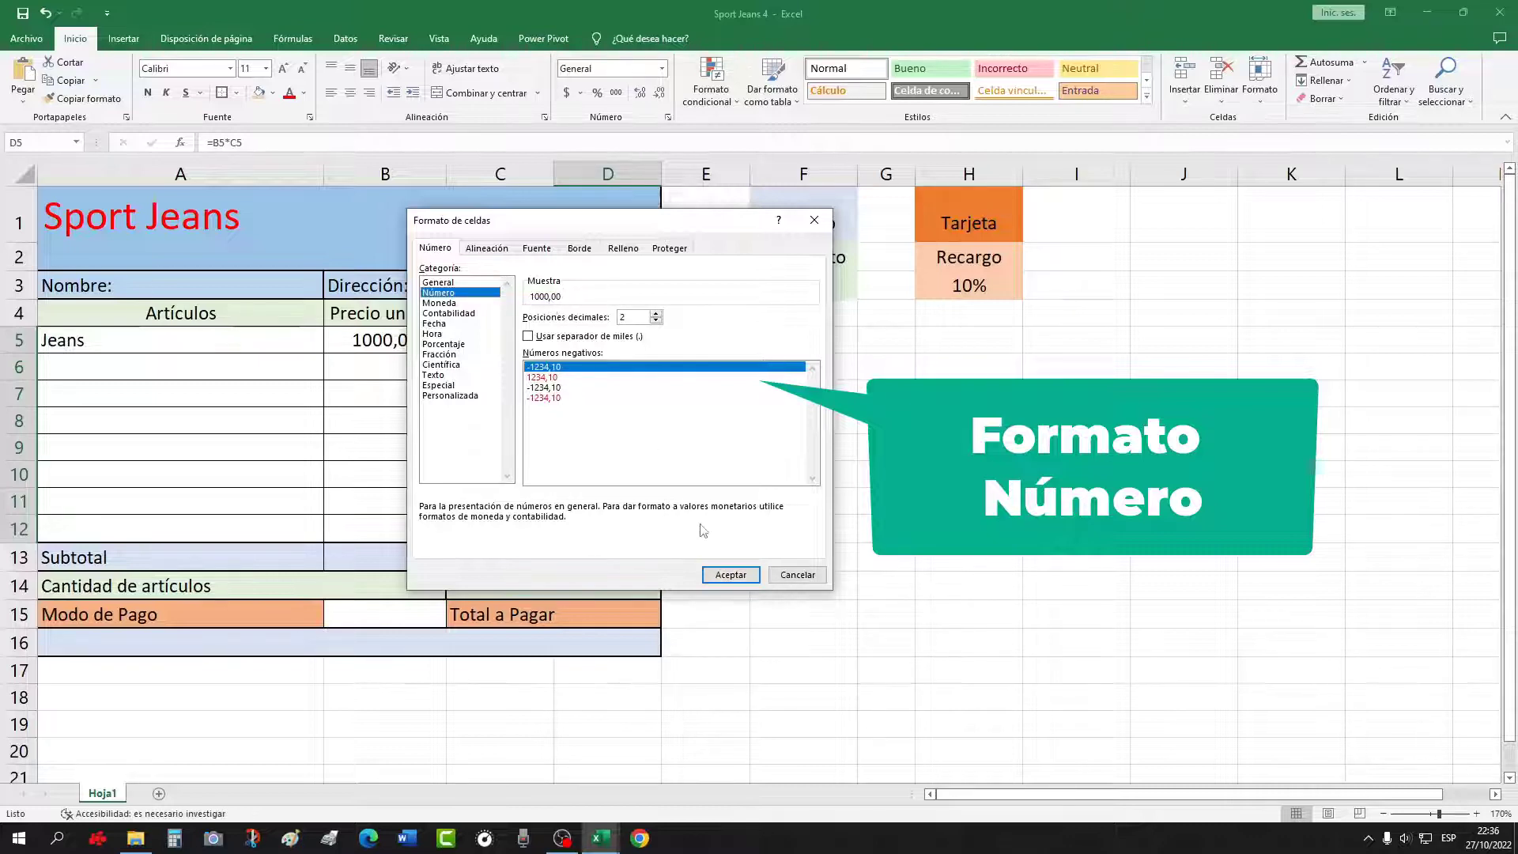
pyautogui.click(728, 575)
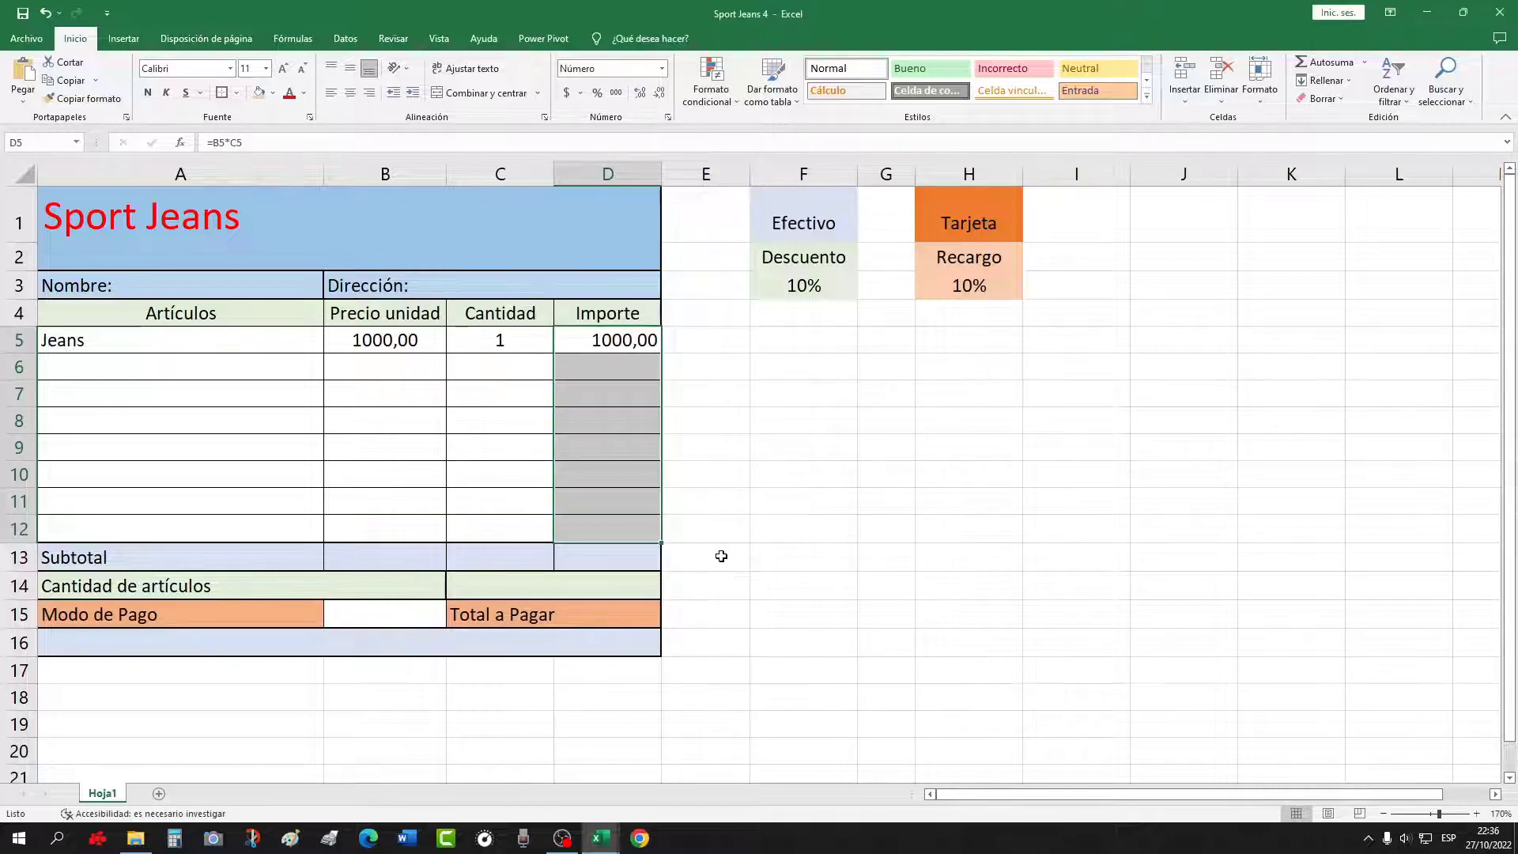
pyautogui.click(719, 558)
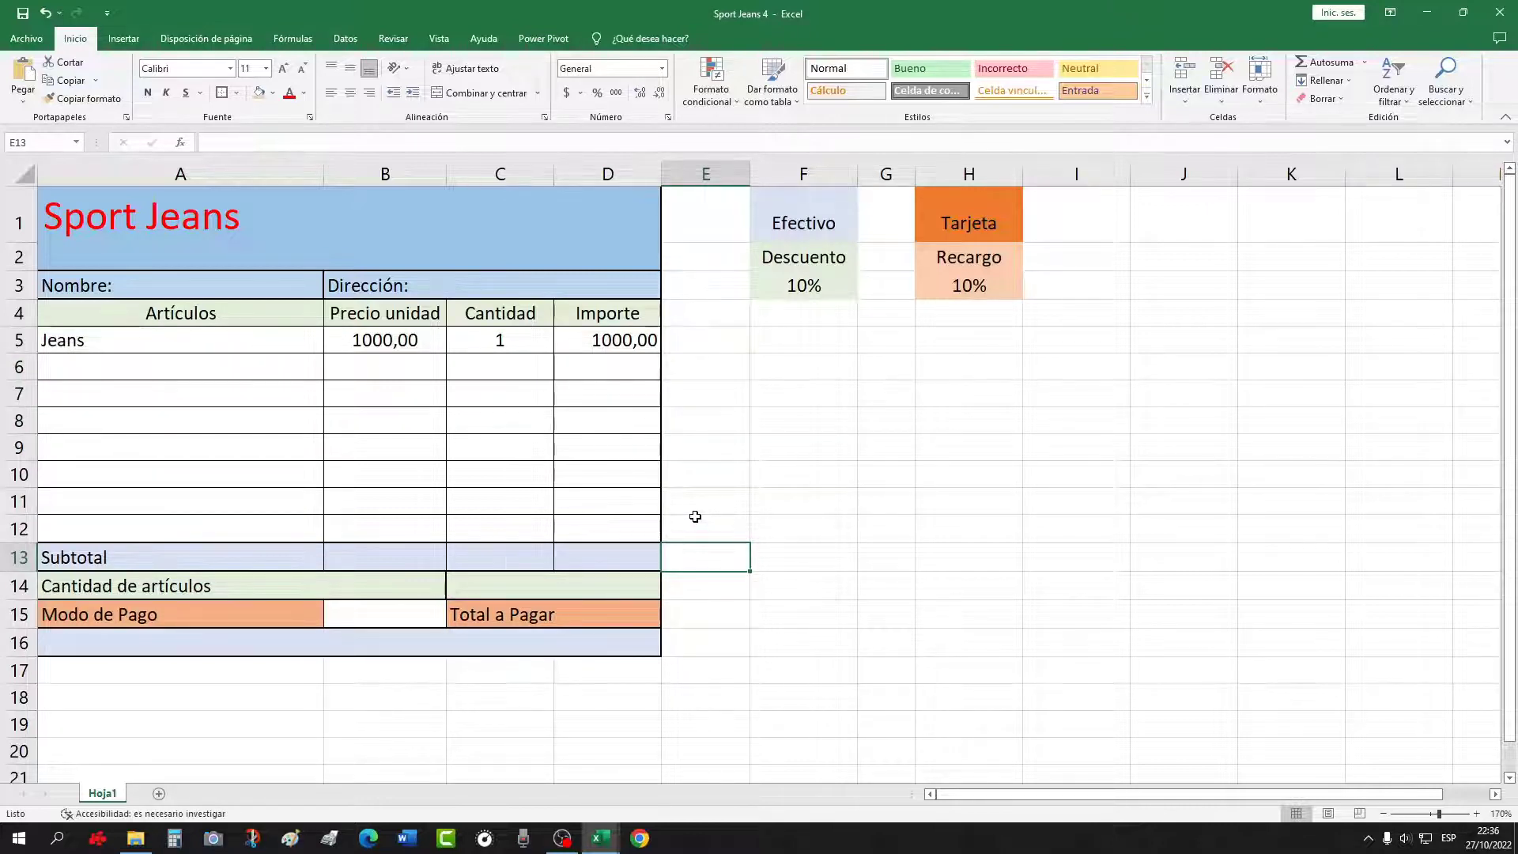
# Change the Jeans quantity in cell C5 to 2
pyautogui.click(524, 343)
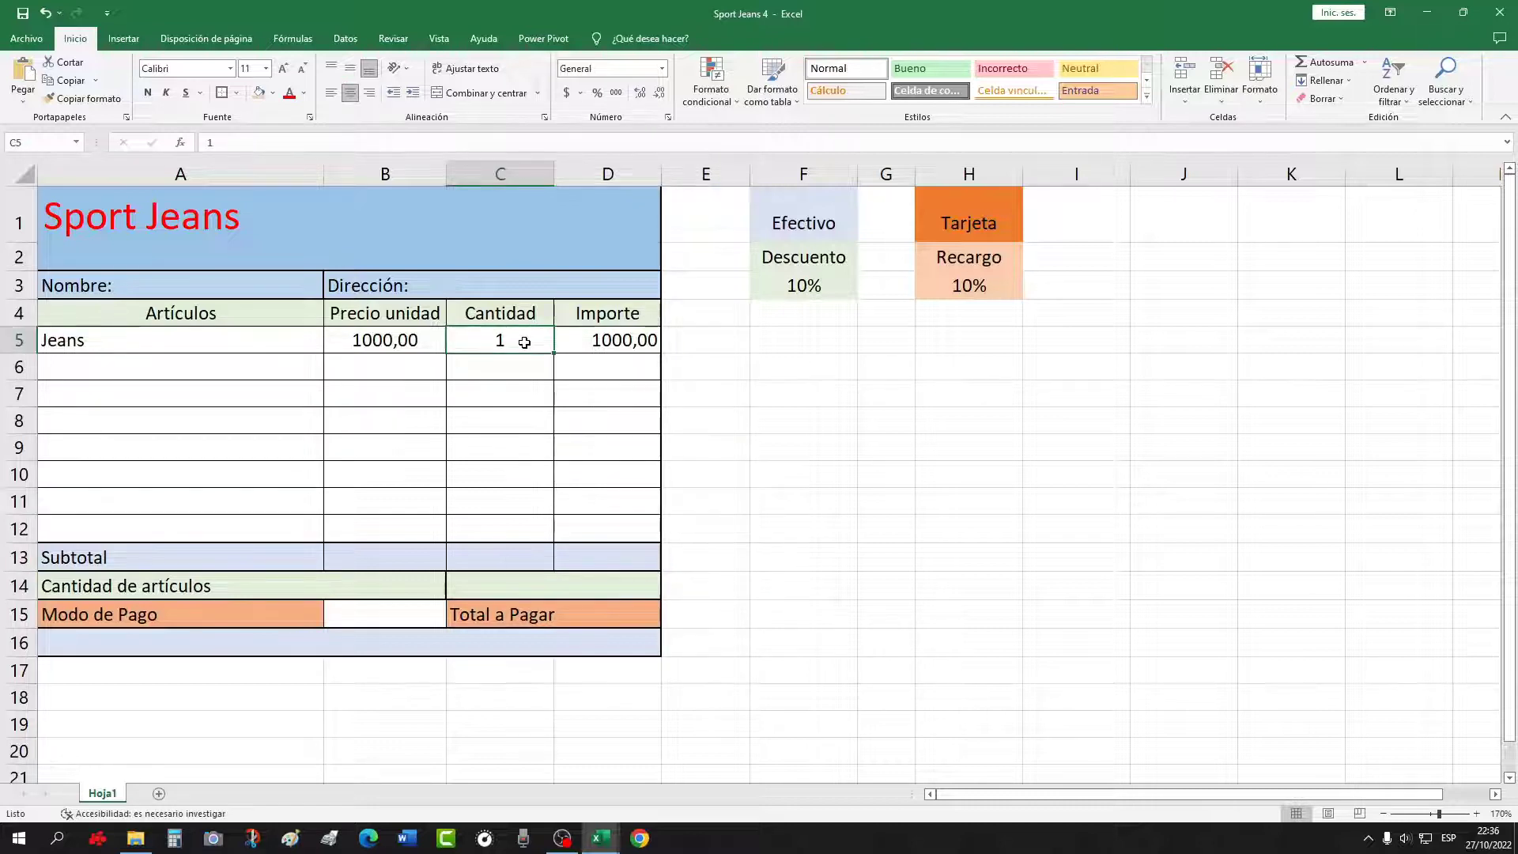
pyautogui.press('Delete')
pyautogui.write('2')
pyautogui.press('Return')
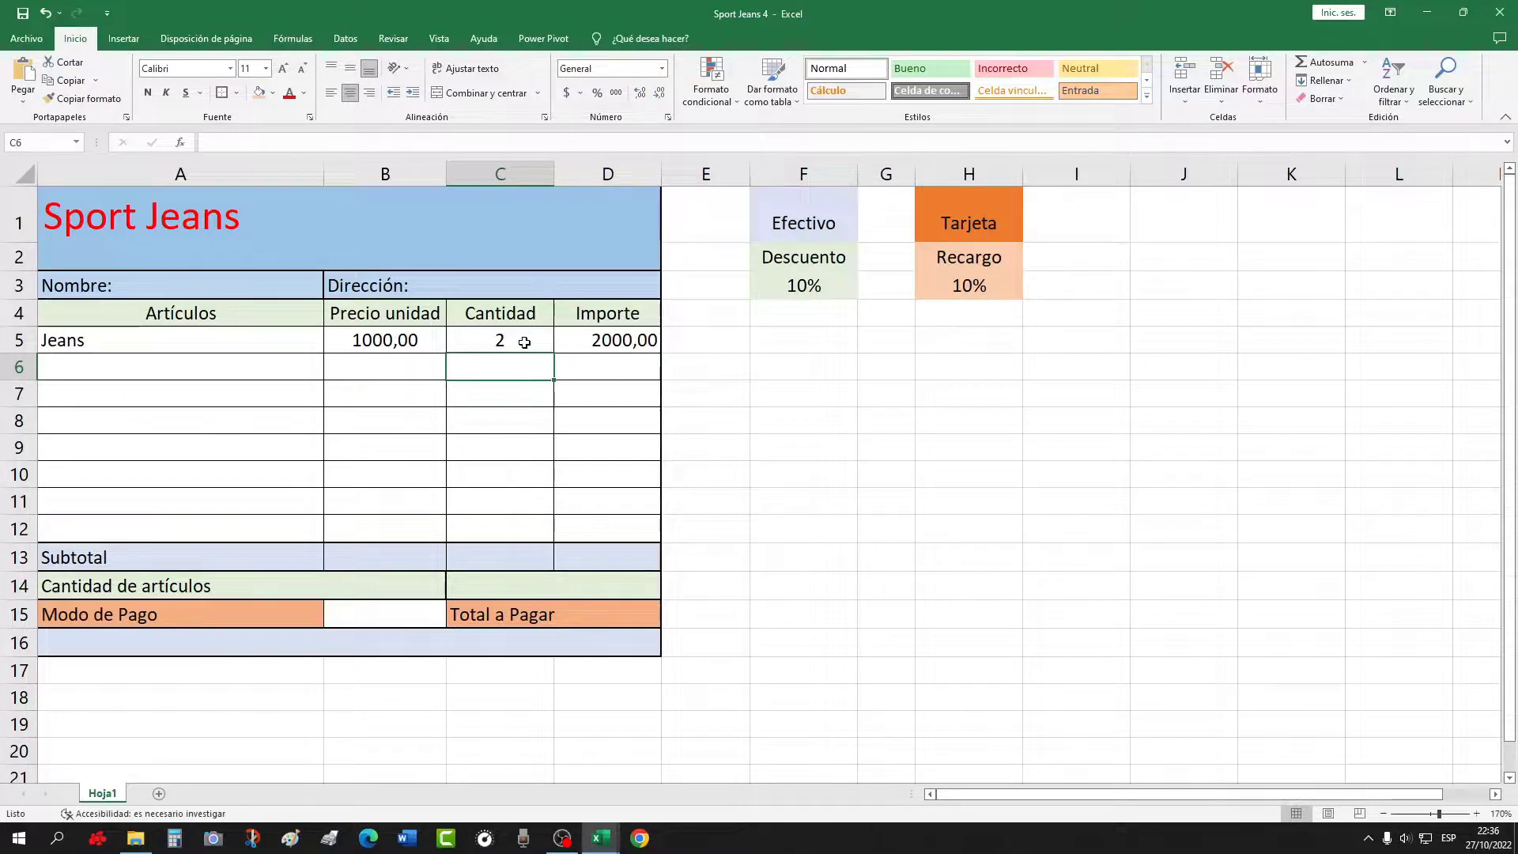
pyautogui.click(525, 342)
# Copy the Importe formula from D5 down the column through D12
pyautogui.click(595, 343)
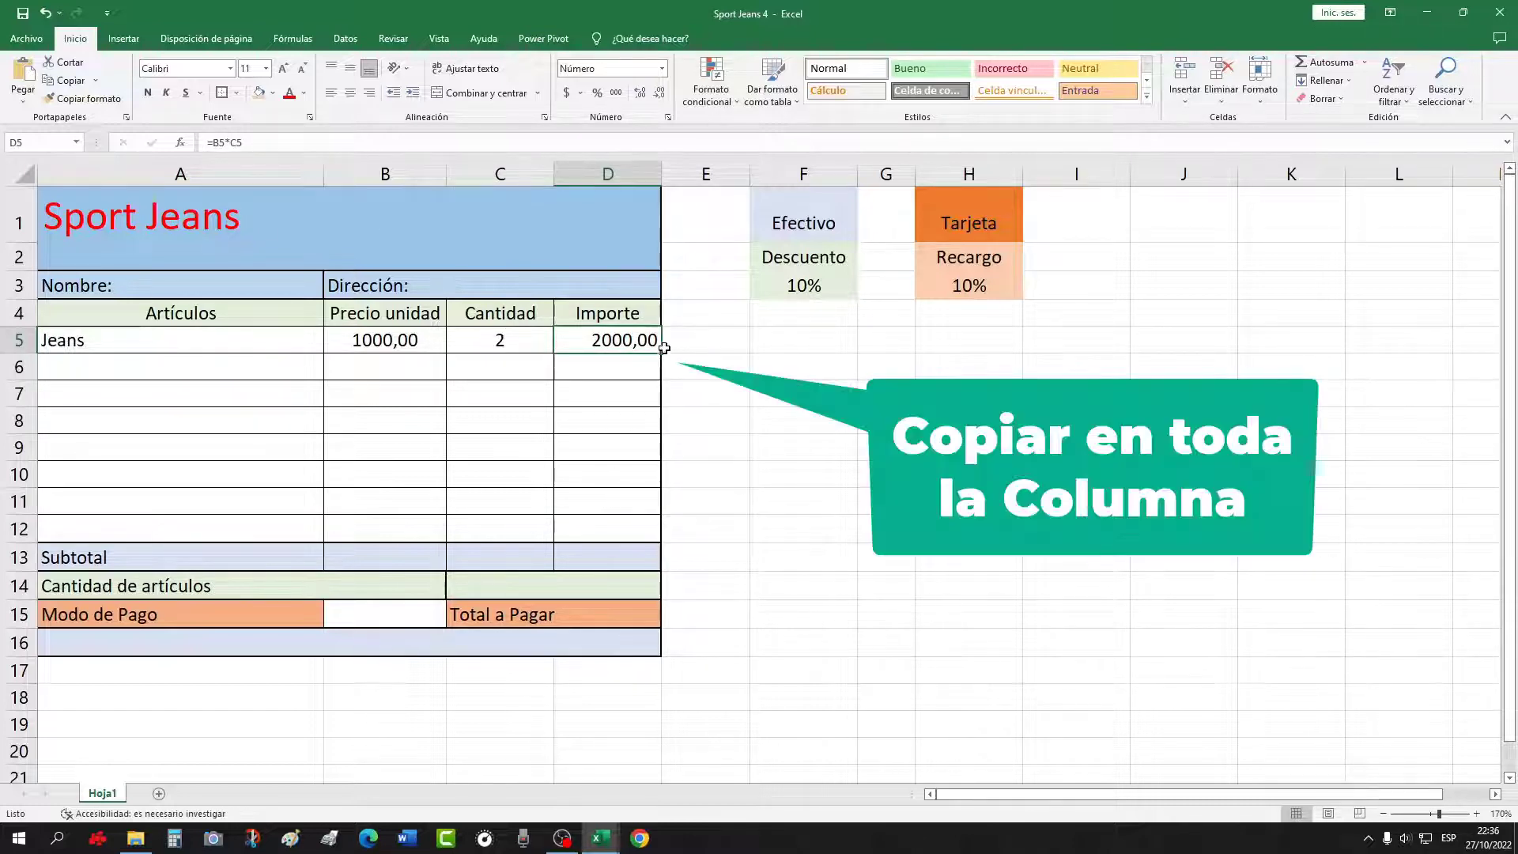
pyautogui.moveTo(662, 354); pyautogui.dragTo(653, 531)
pyautogui.click(712, 510)
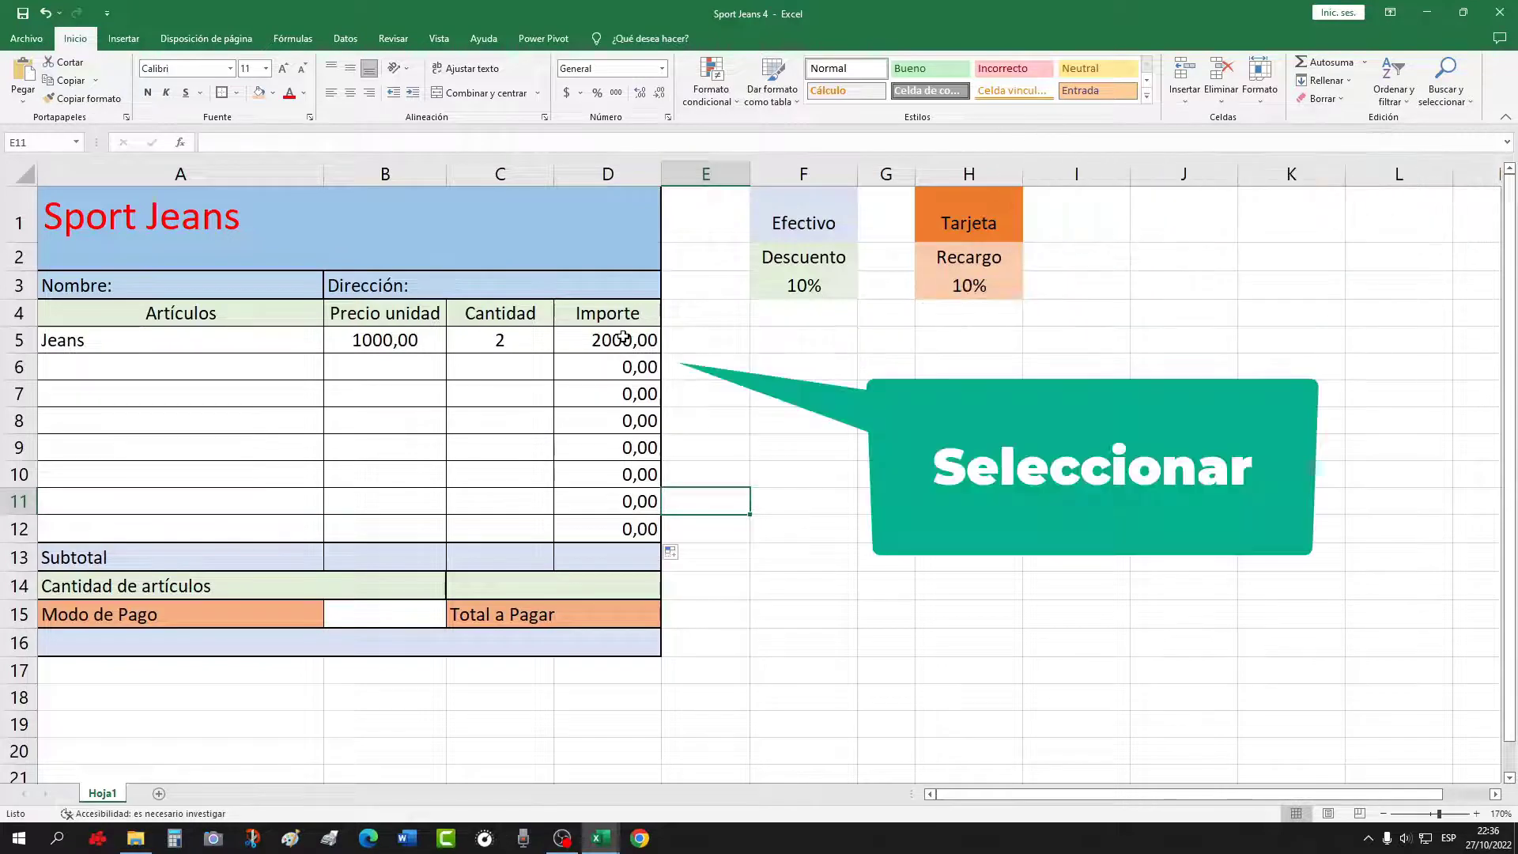
# Start an "Es igual a" conditional formatting rule on D5:D12 with 0 as the comparison value
pyautogui.moveTo(624, 337); pyautogui.dragTo(630, 530)
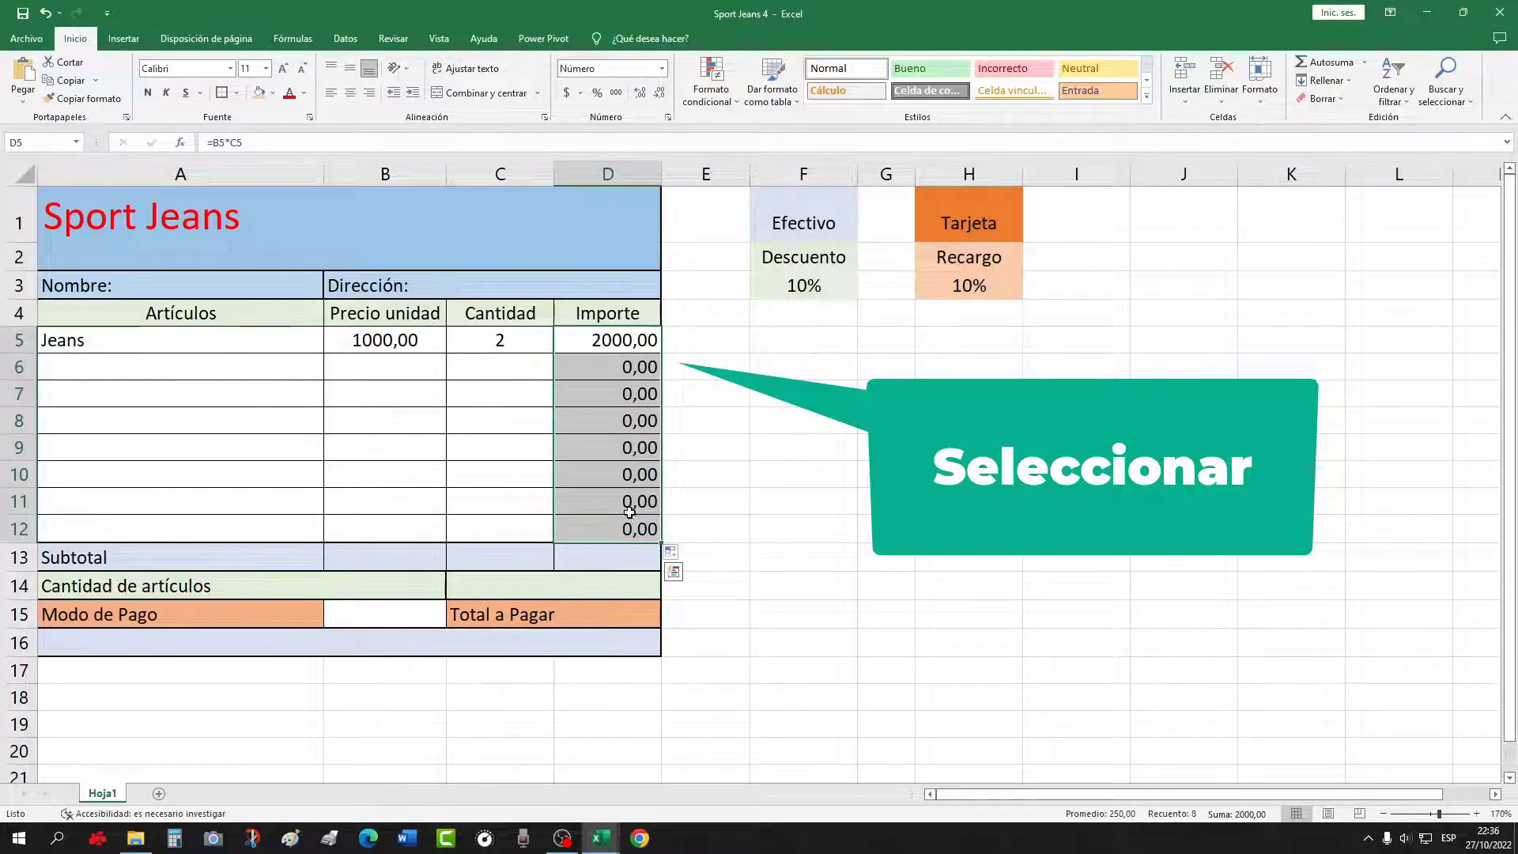
pyautogui.click(698, 101)
pyautogui.moveTo(769, 130)
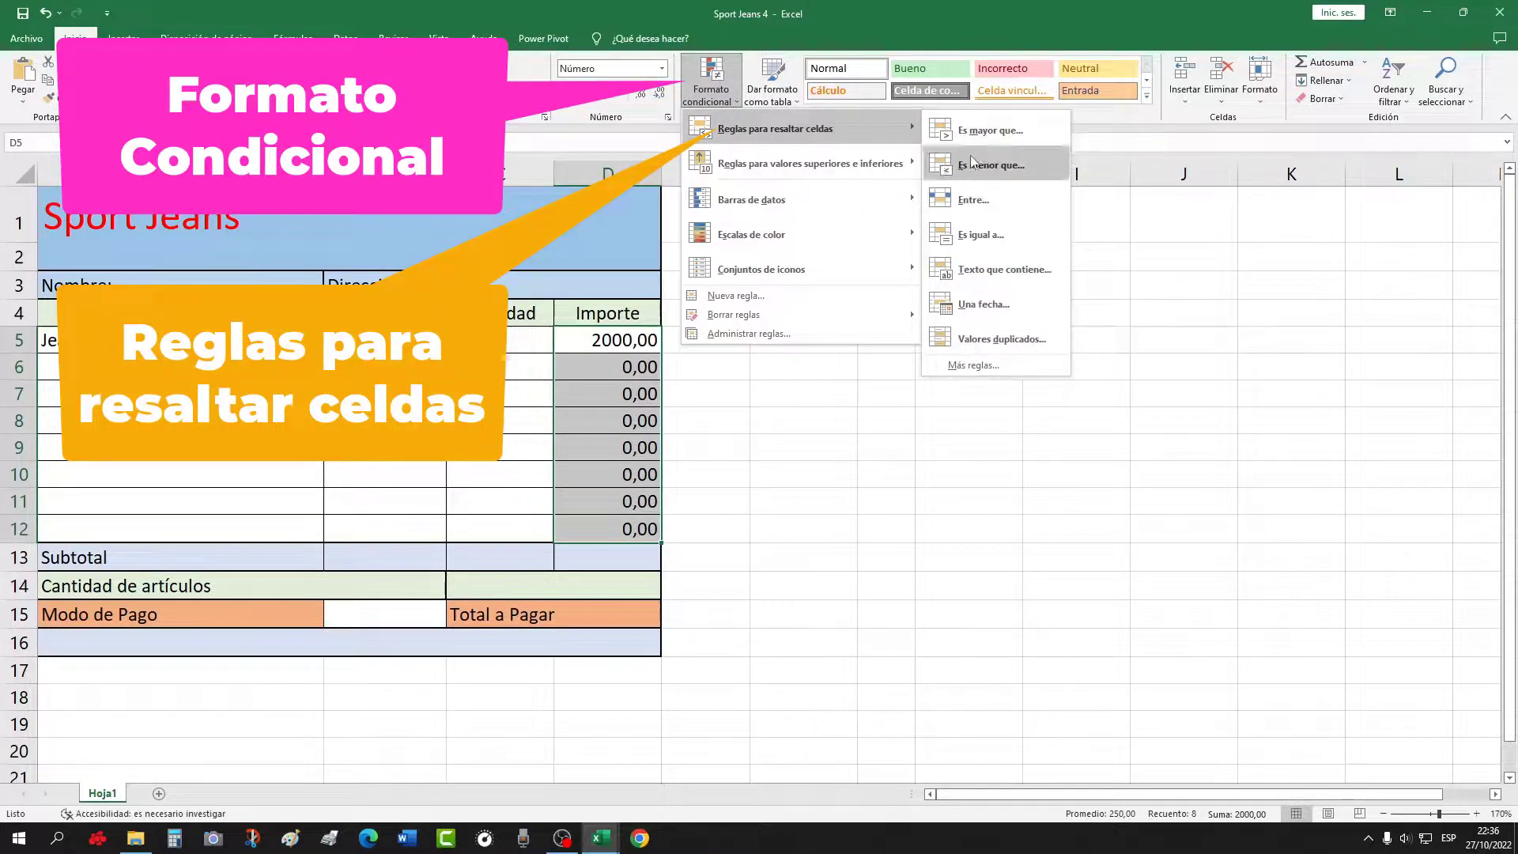
pyautogui.click(987, 235)
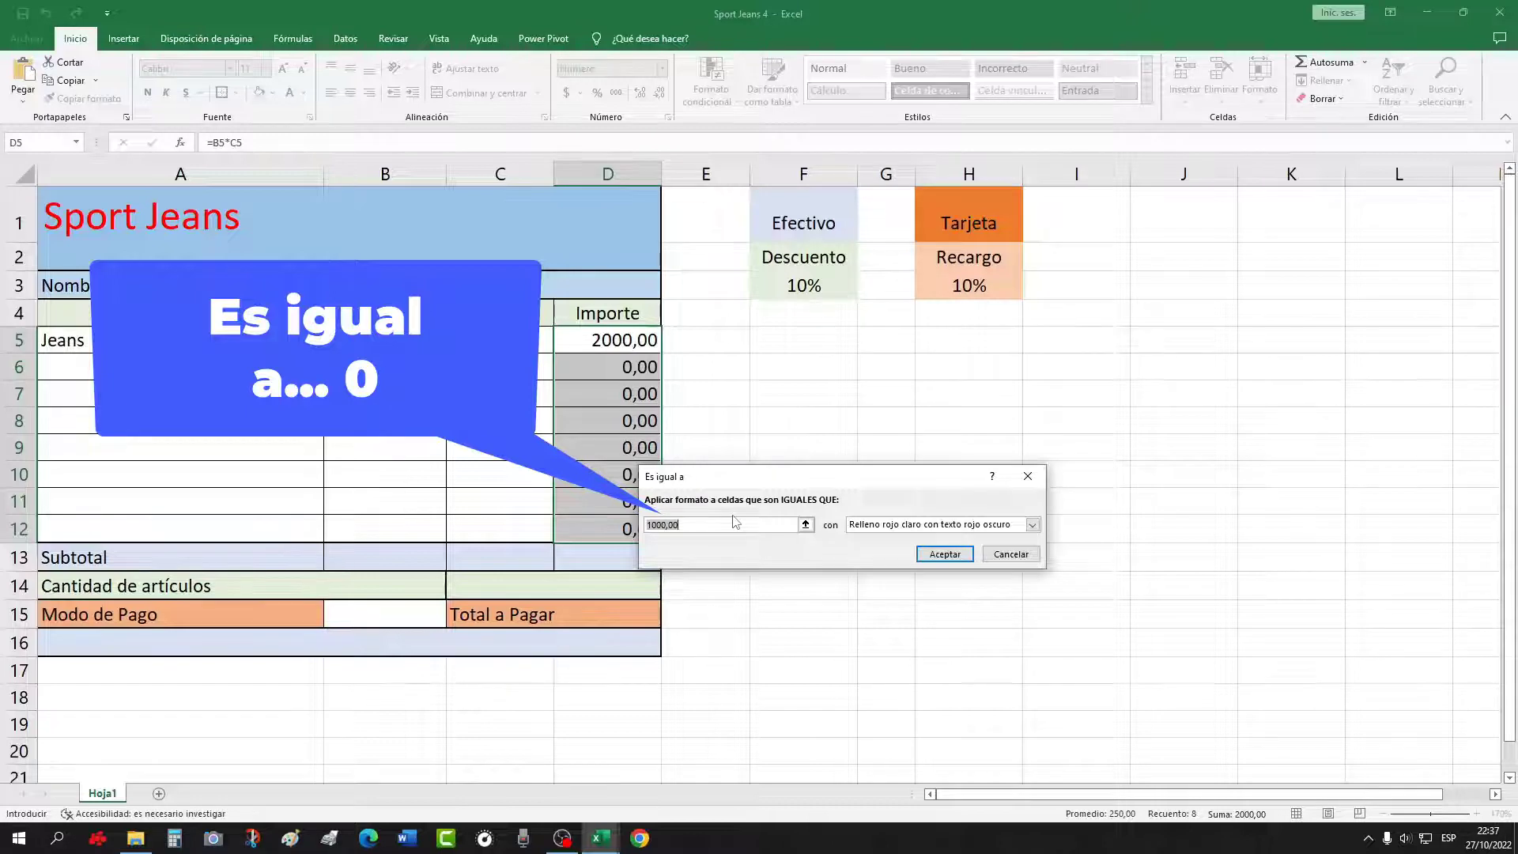
pyautogui.press('BackSpace')
pyautogui.write('0')
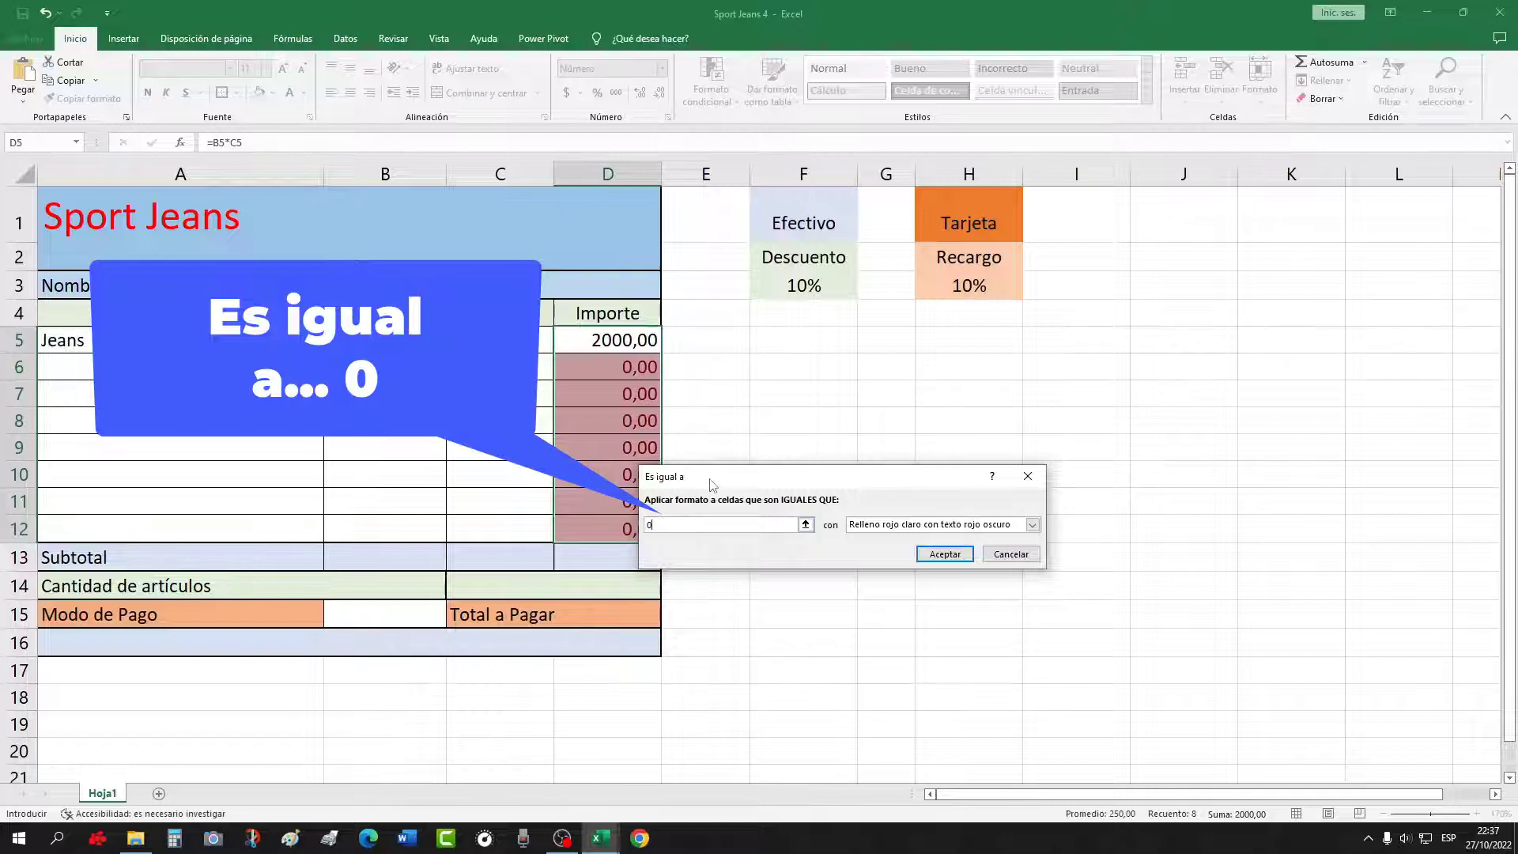
pyautogui.moveTo(711, 484); pyautogui.dragTo(775, 484)
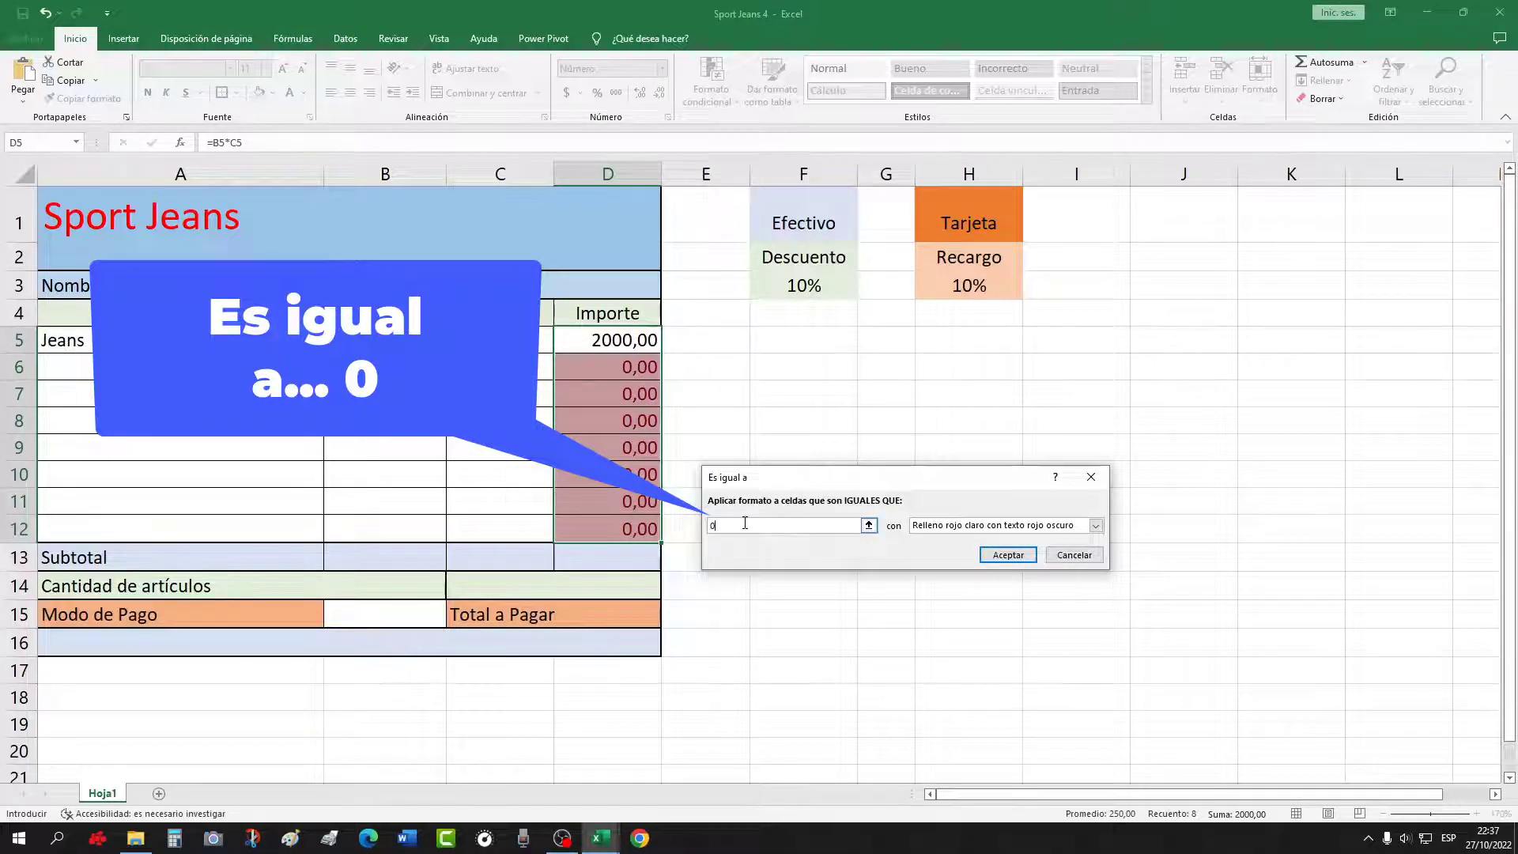
# Give the equal-to-0 rule a custom format with white font colour and apply it to the Importe cells
pyautogui.click(924, 526)
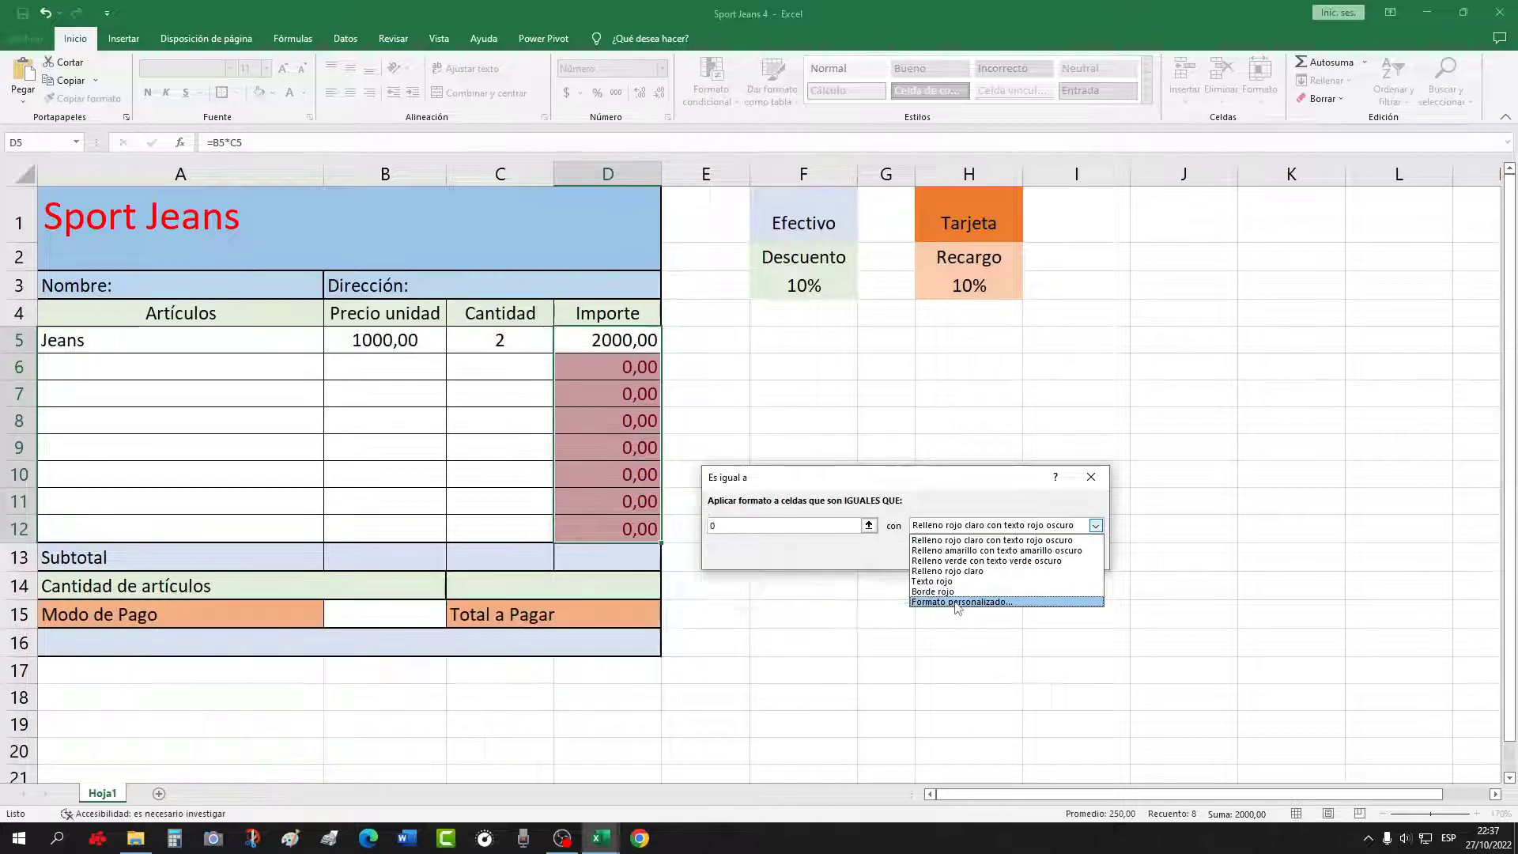
pyautogui.click(957, 603)
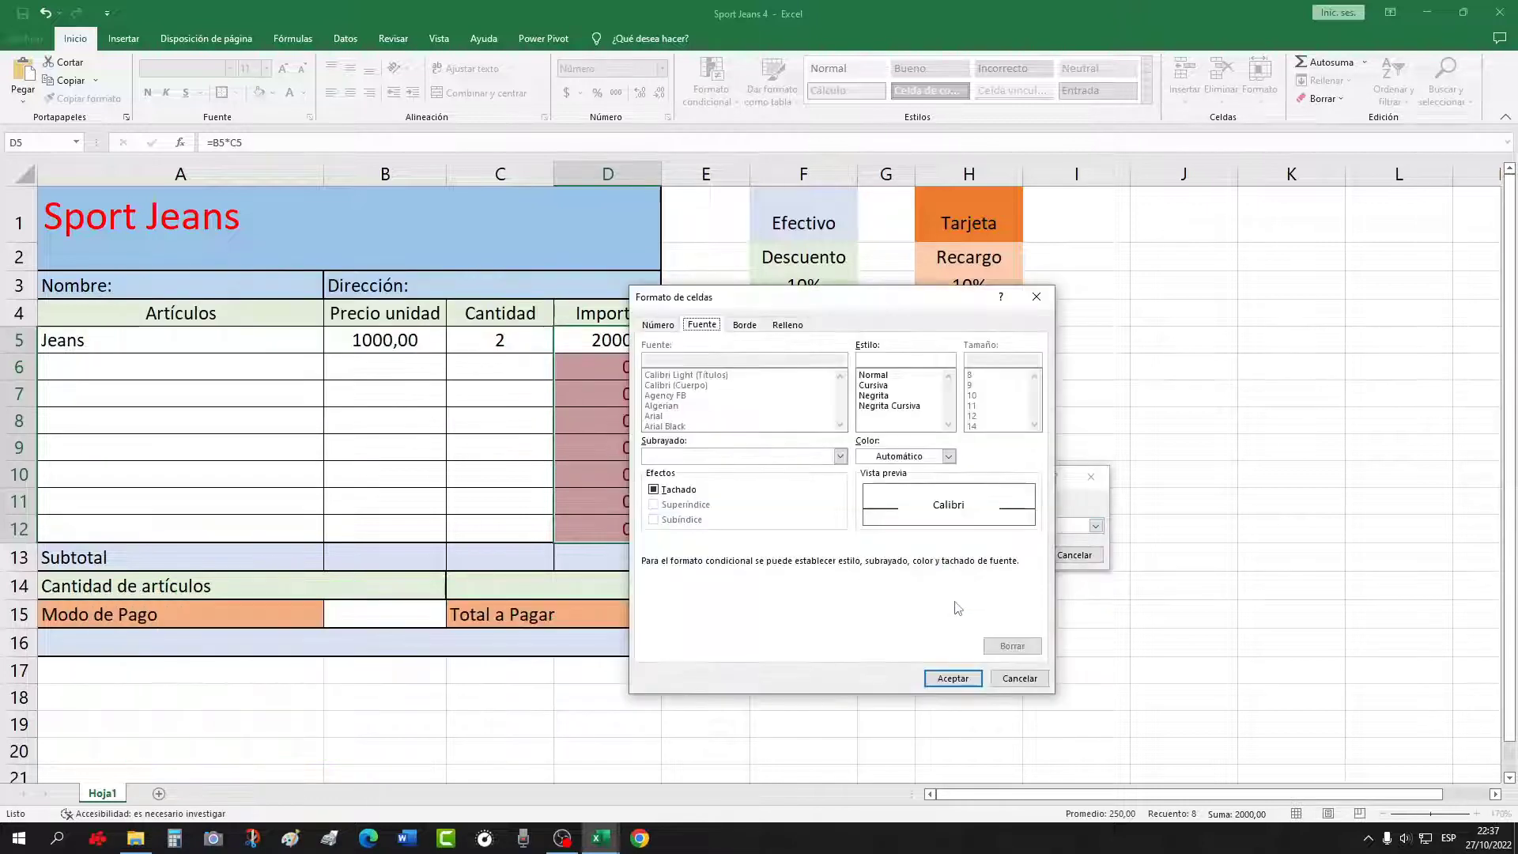
pyautogui.click(948, 456)
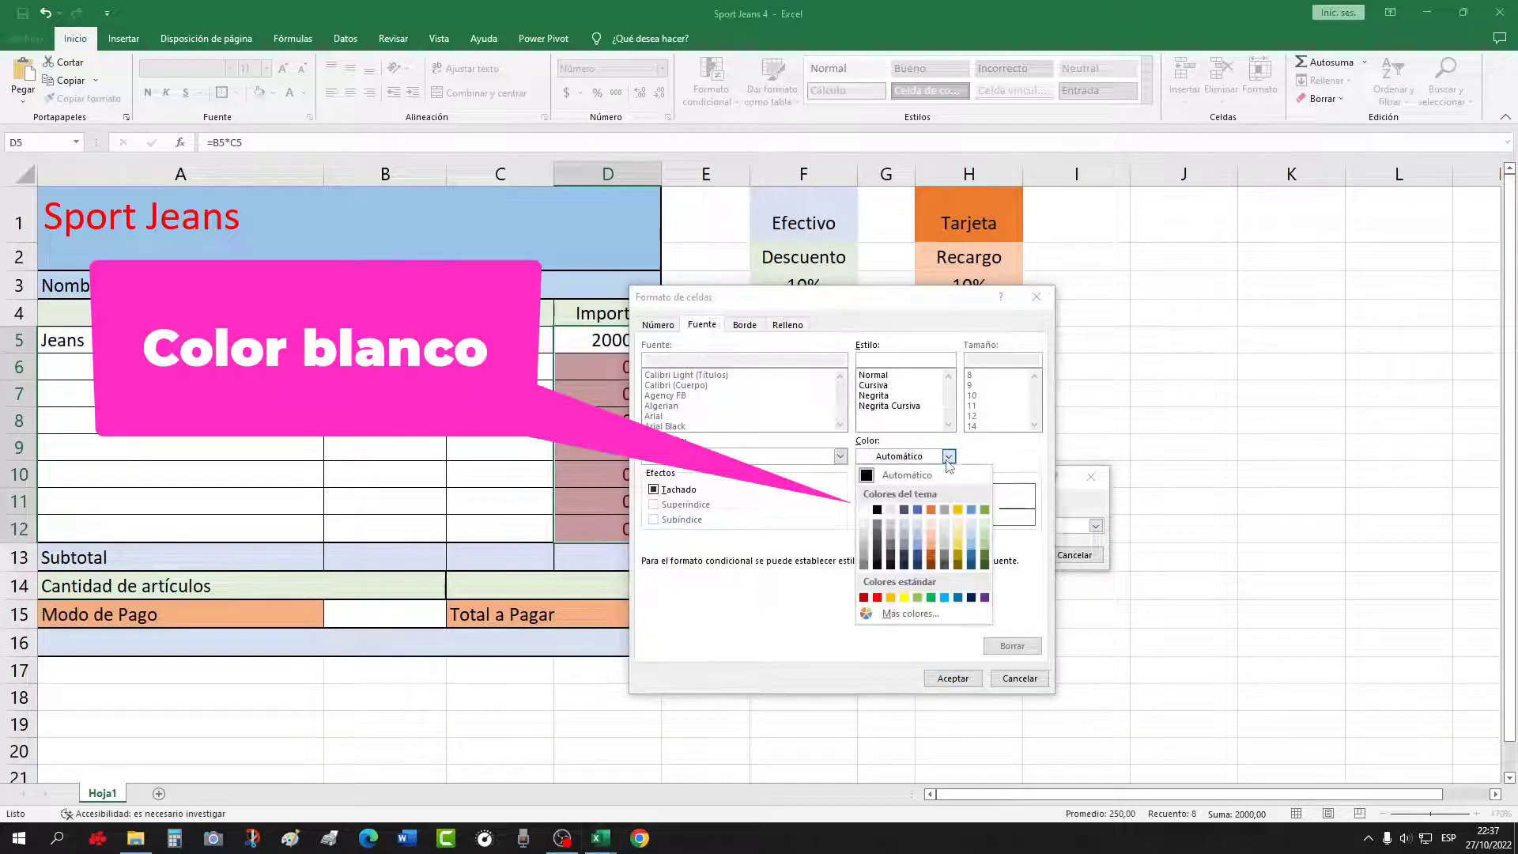
pyautogui.click(865, 511)
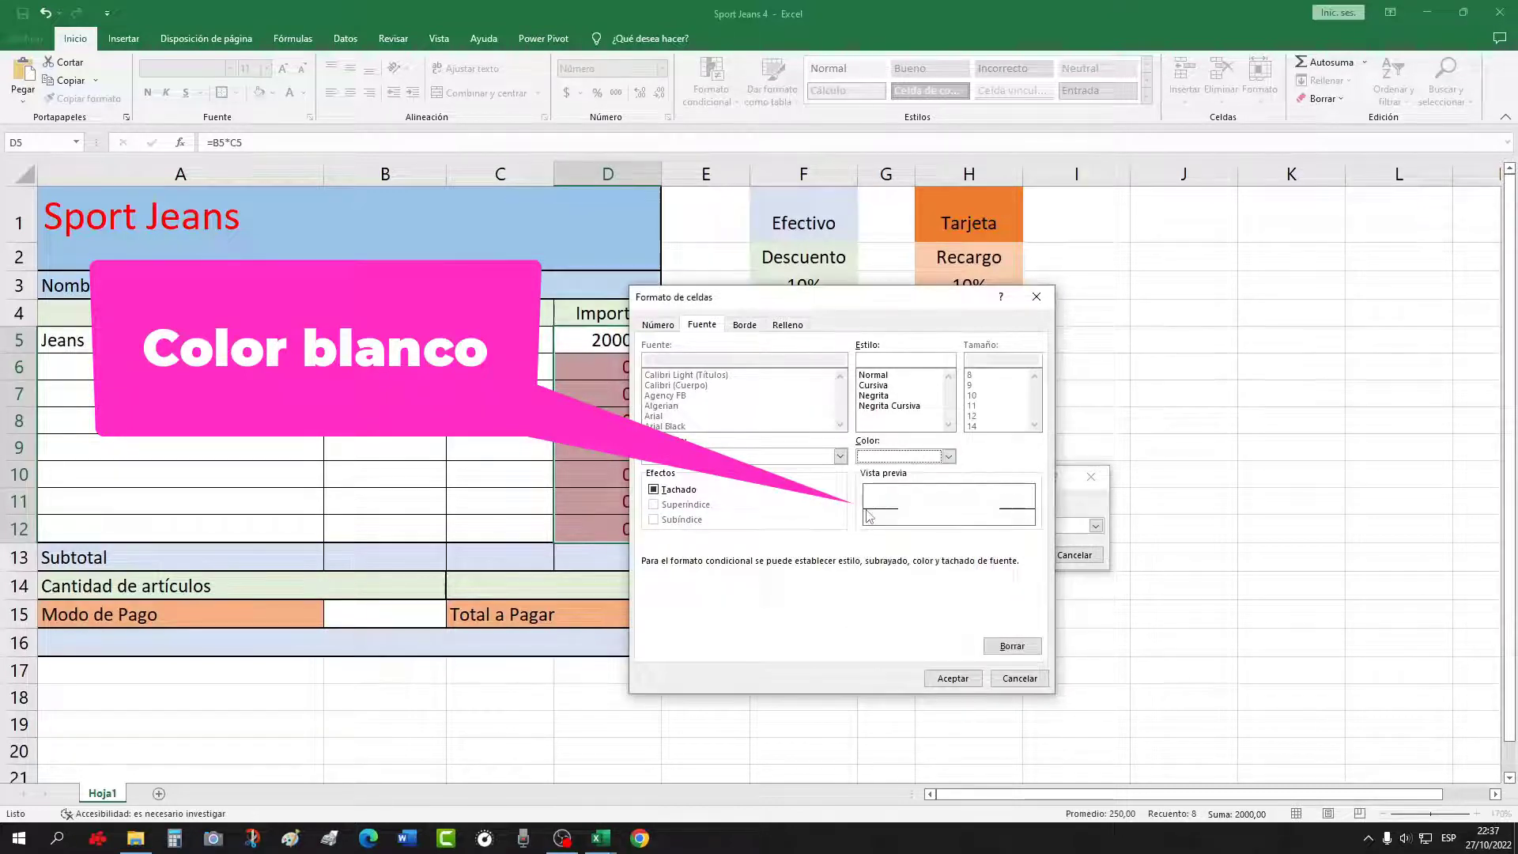
pyautogui.click(953, 677)
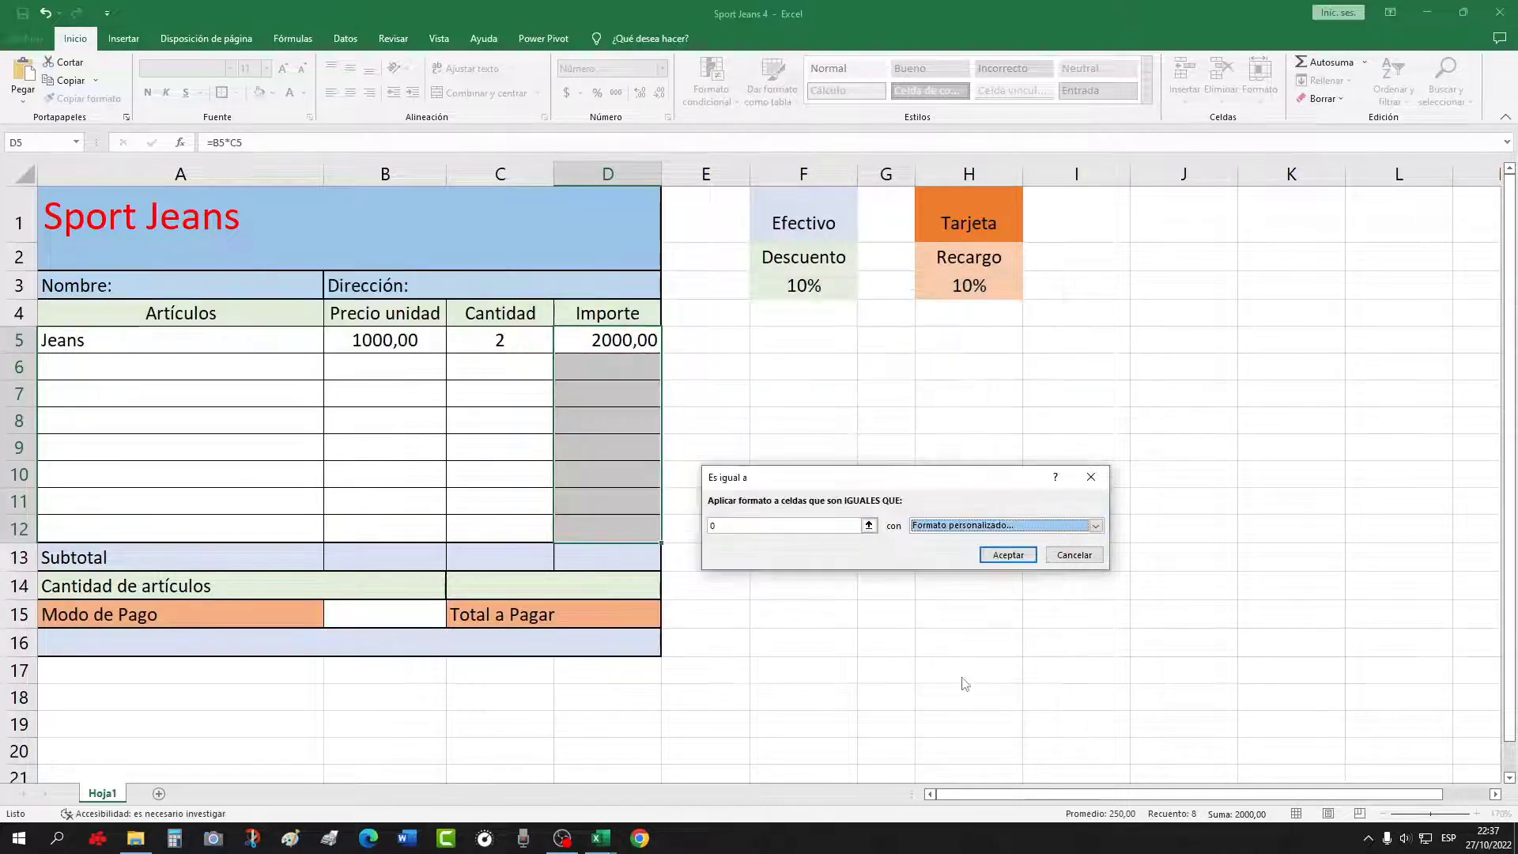
pyautogui.click(1009, 554)
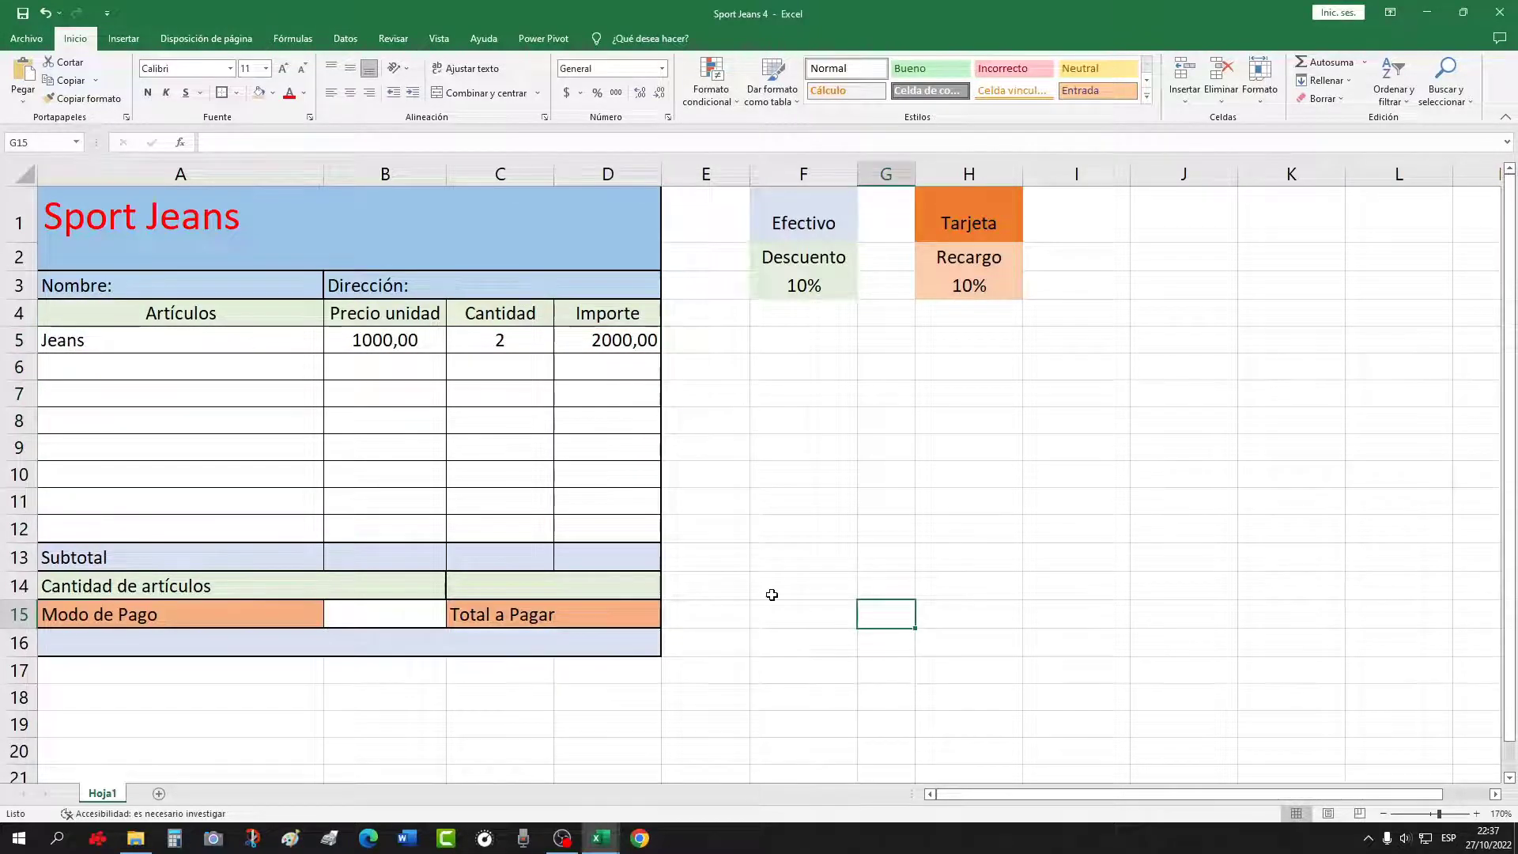
# Change the Jeans quantity in cell C5 to 1 and check the Importe cells D6, D7 and D9
pyautogui.click(514, 347)
pyautogui.press('Delete')
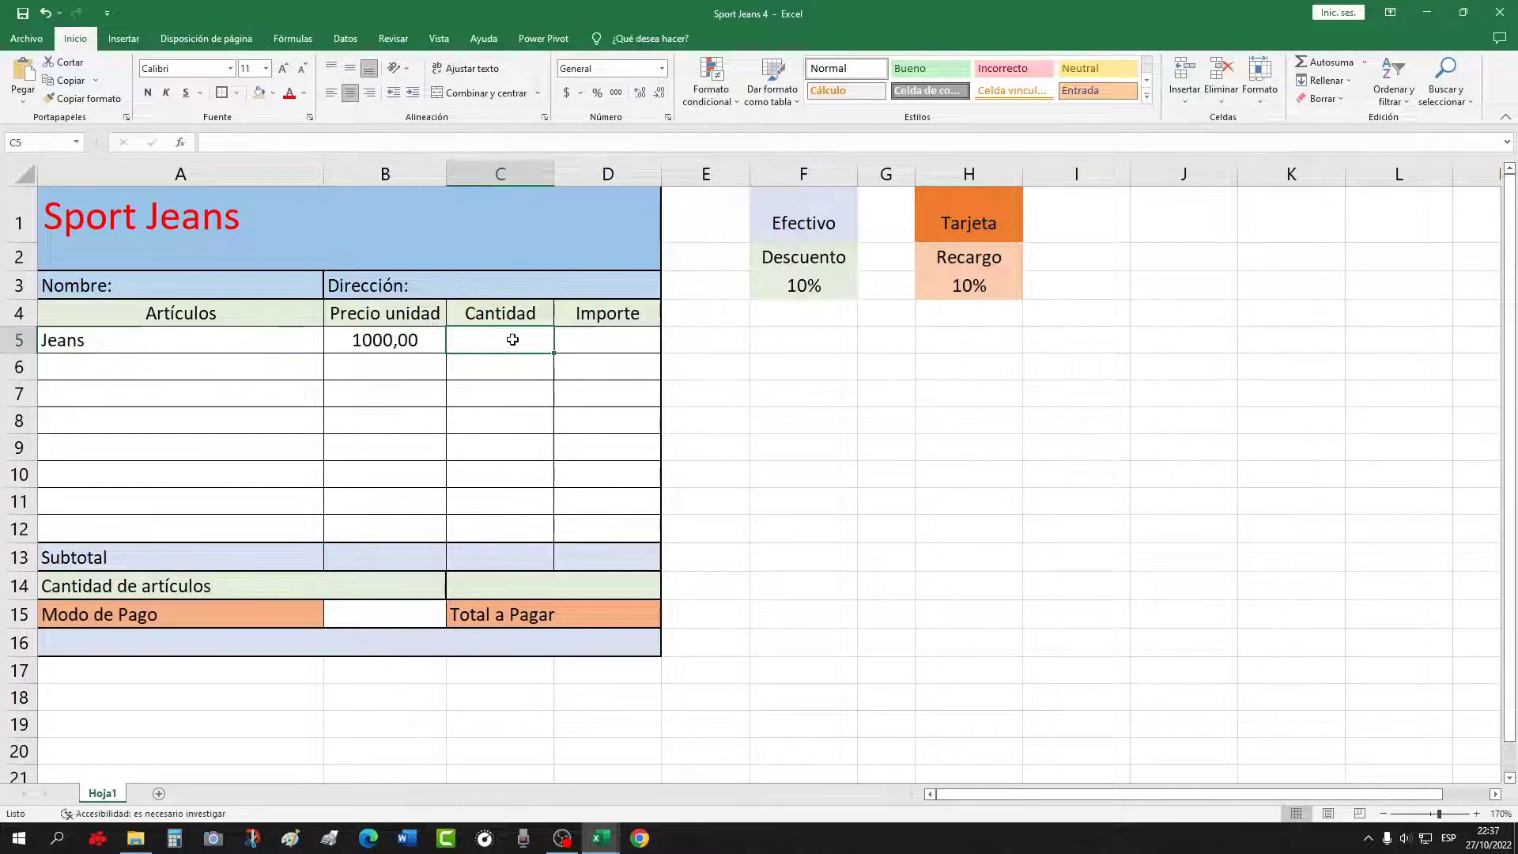
pyautogui.write('1')
pyautogui.press('Return')
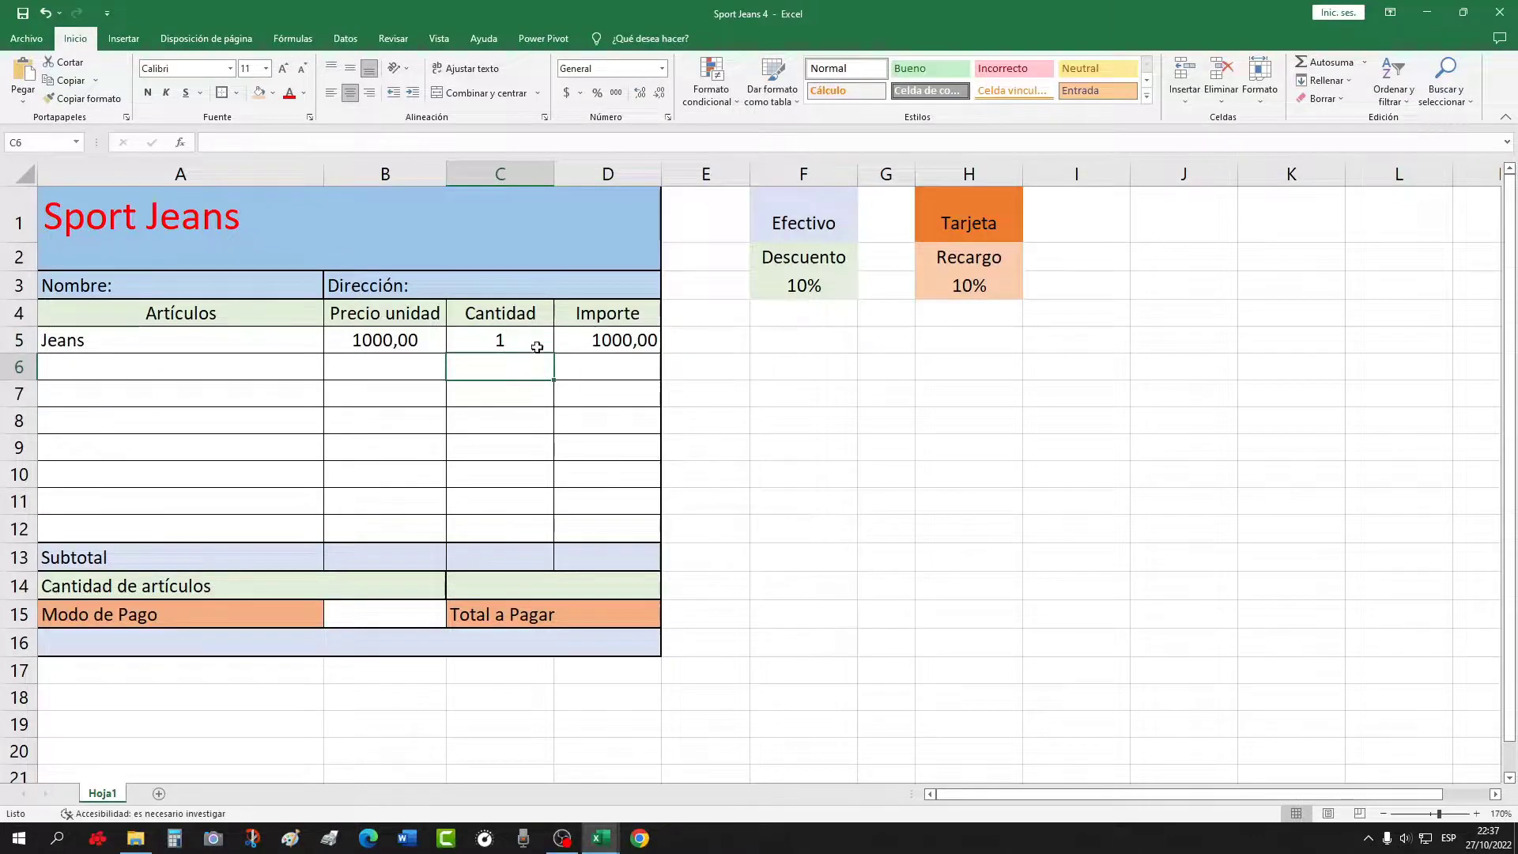
pyautogui.click(617, 366)
pyautogui.click(617, 395)
pyautogui.click(619, 448)
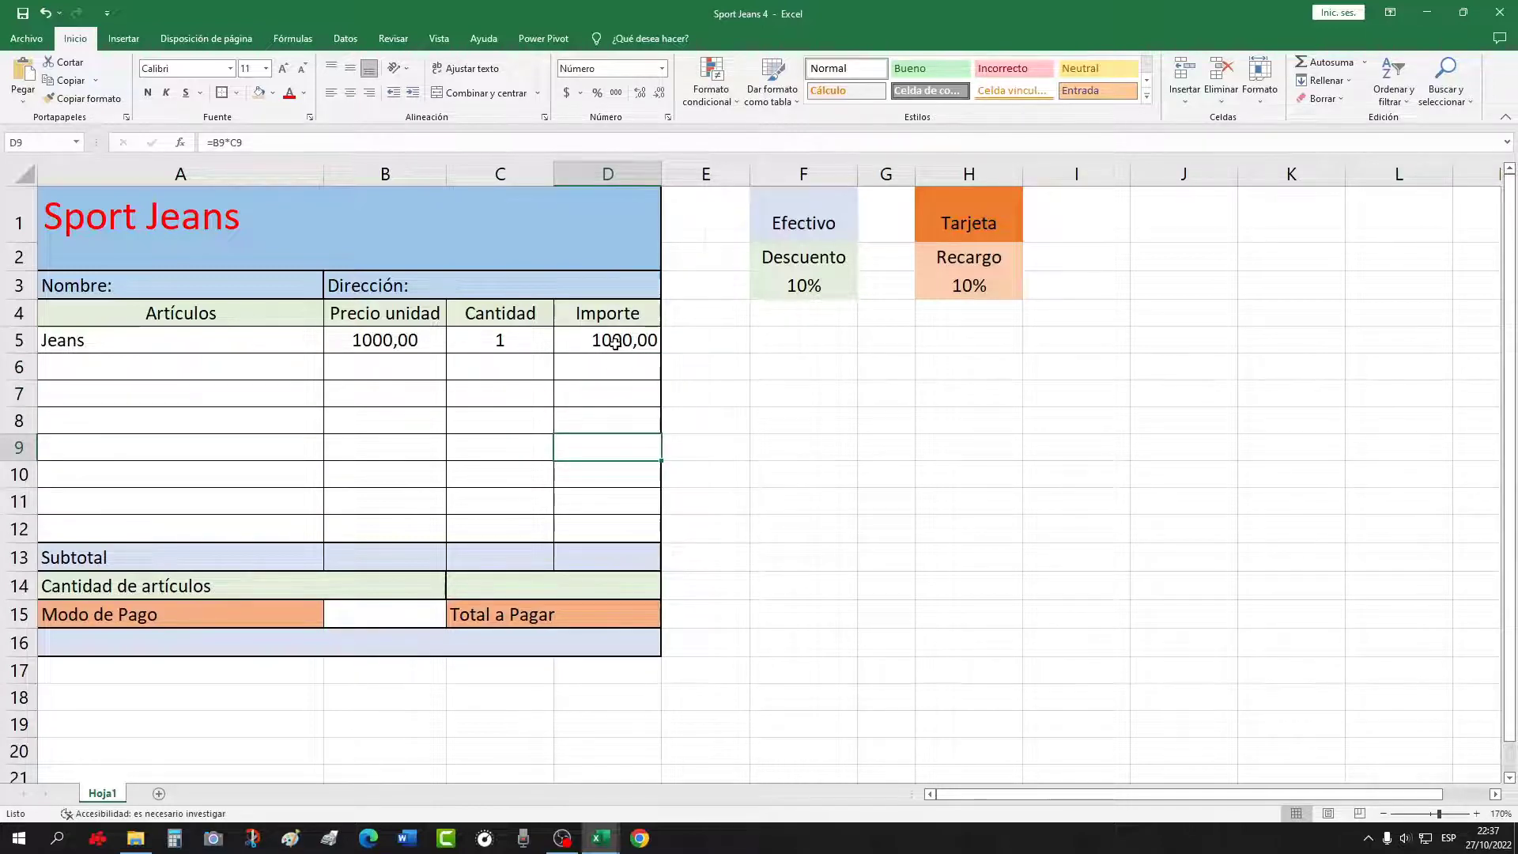
# Add a Camisa item in row 6 with a unit price of 500 and a quantity of 1
pyautogui.click(177, 367)
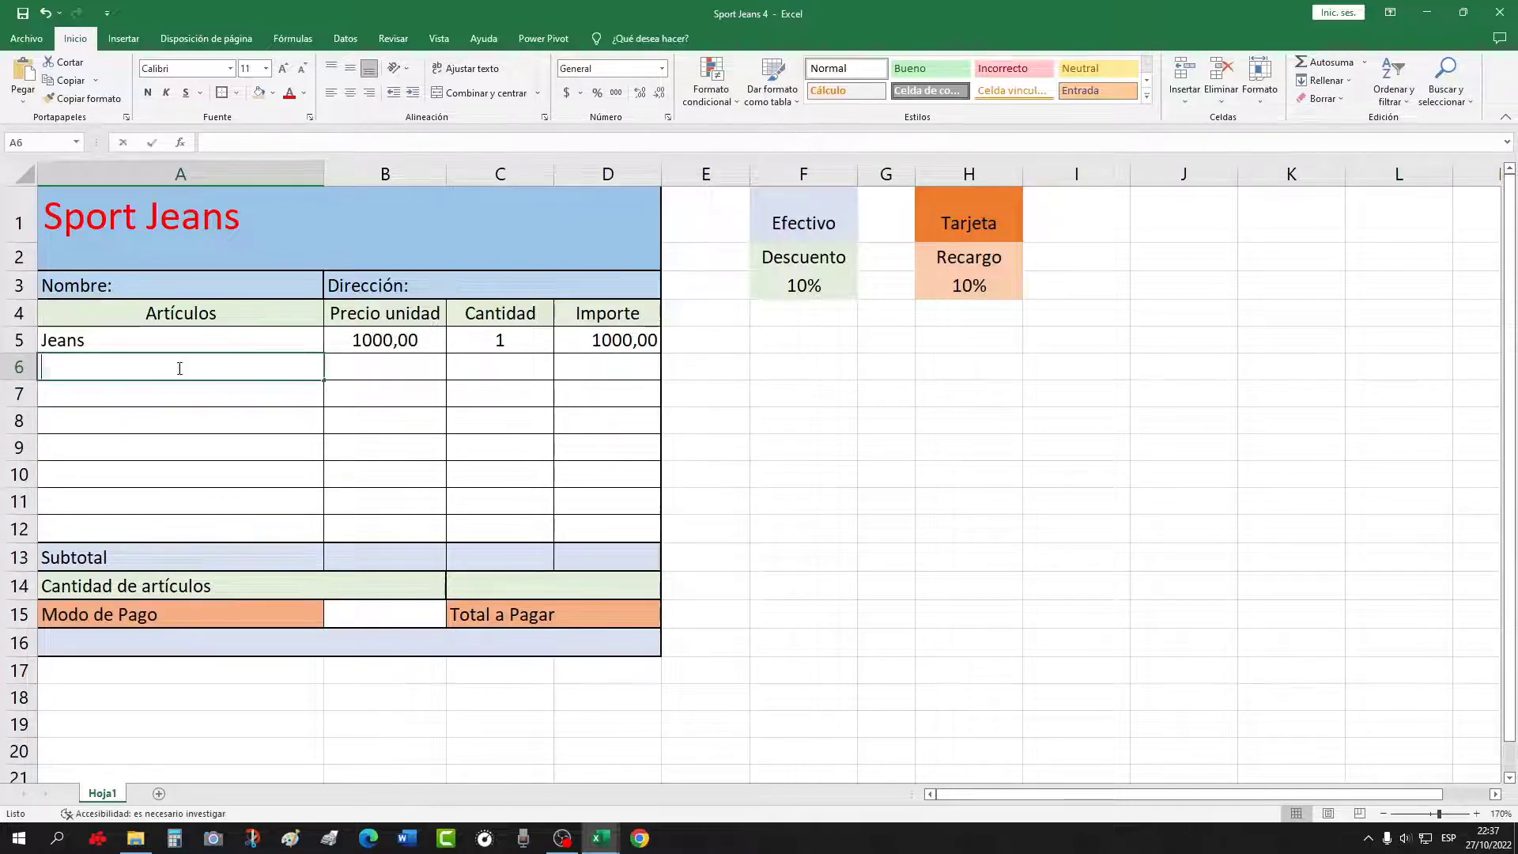
pyautogui.write('Camisa')
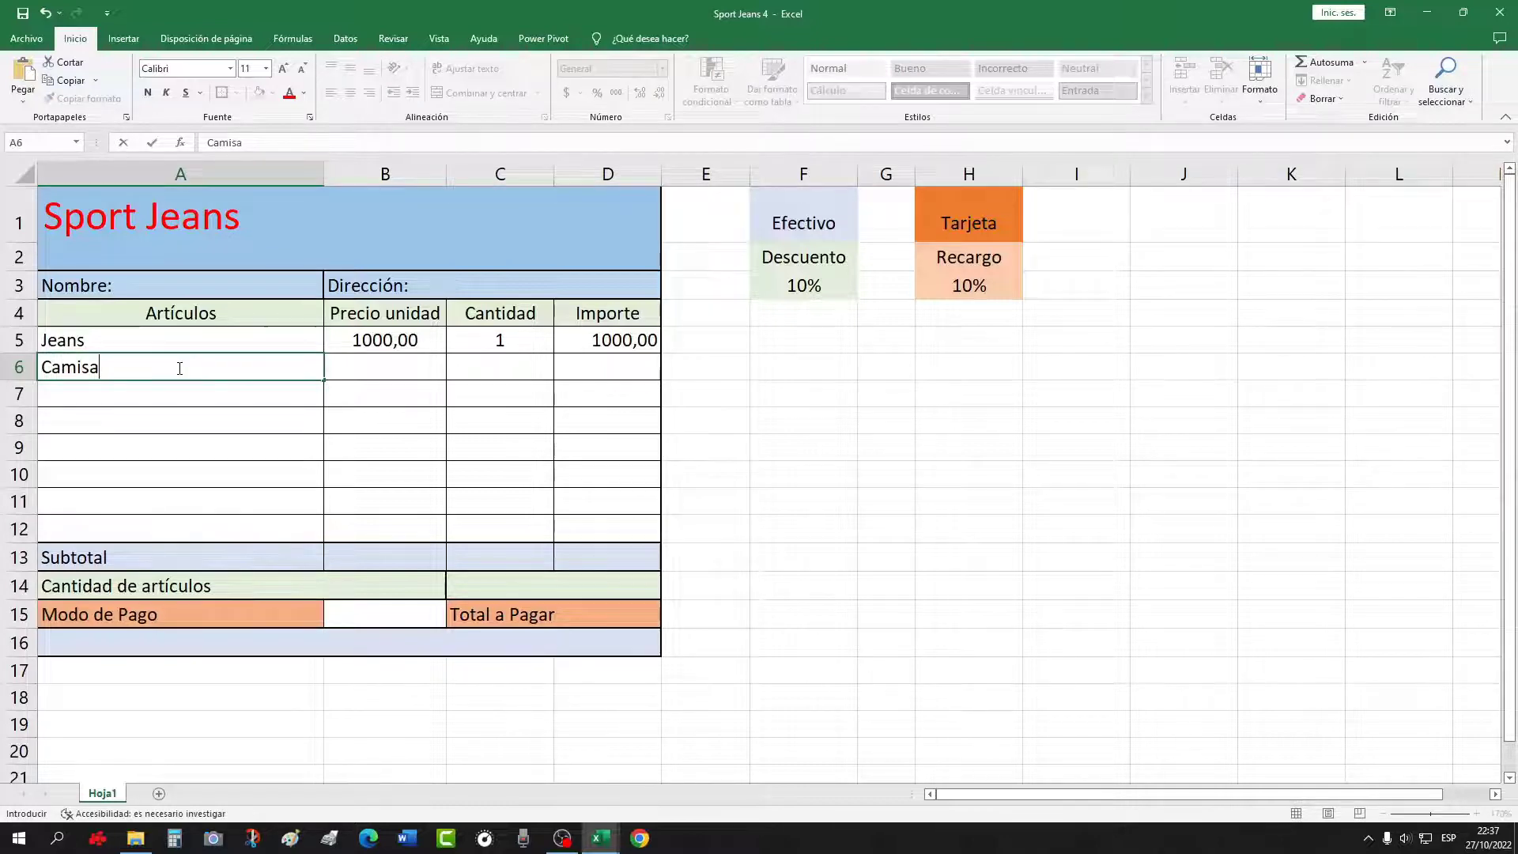
pyautogui.click(384, 370)
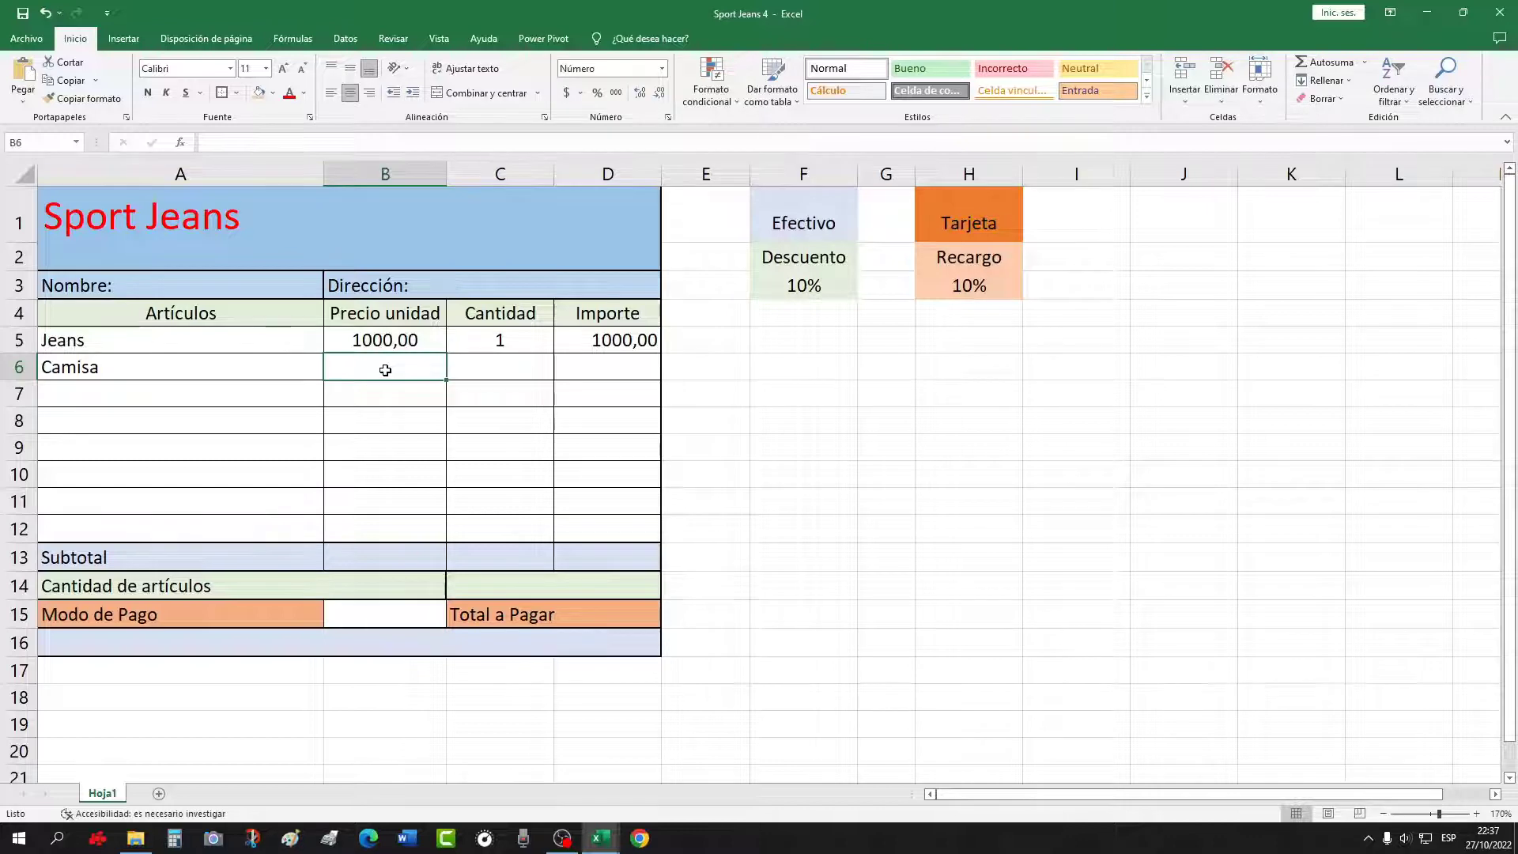
pyautogui.write('500')
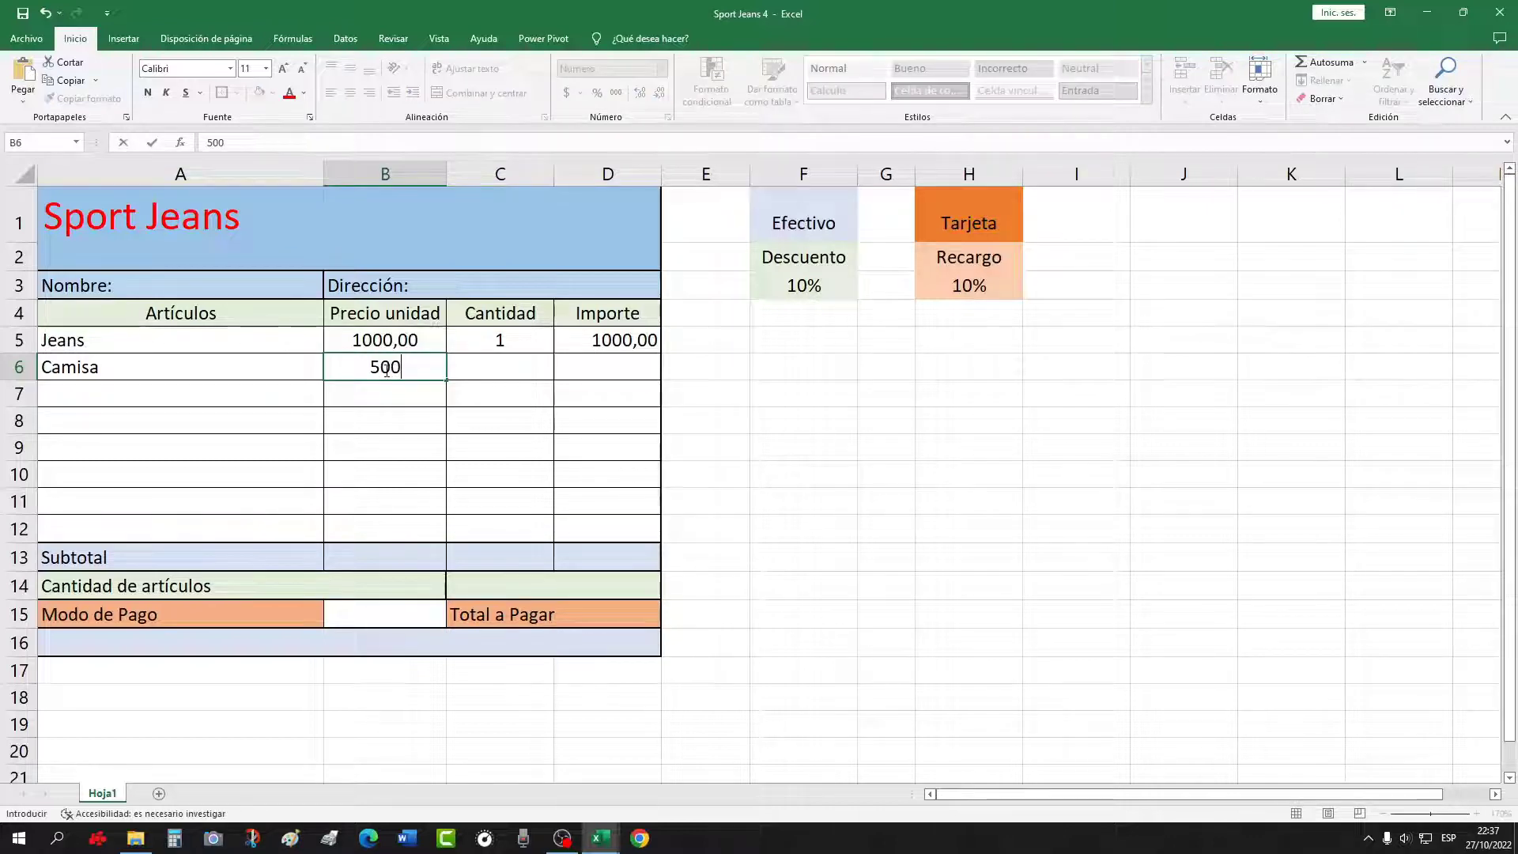
pyautogui.click(503, 367)
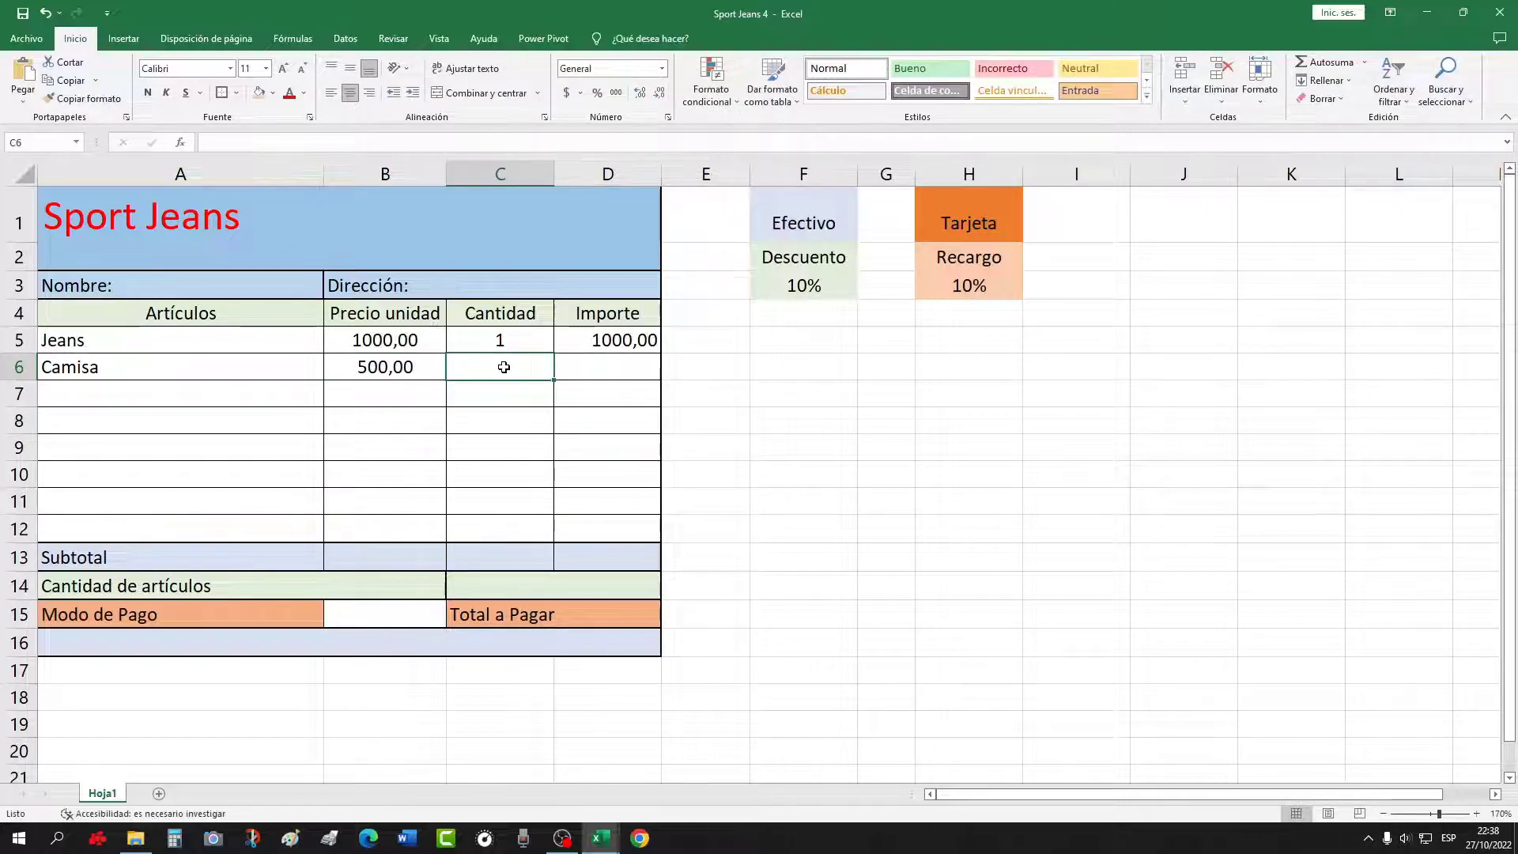
pyautogui.write('1')
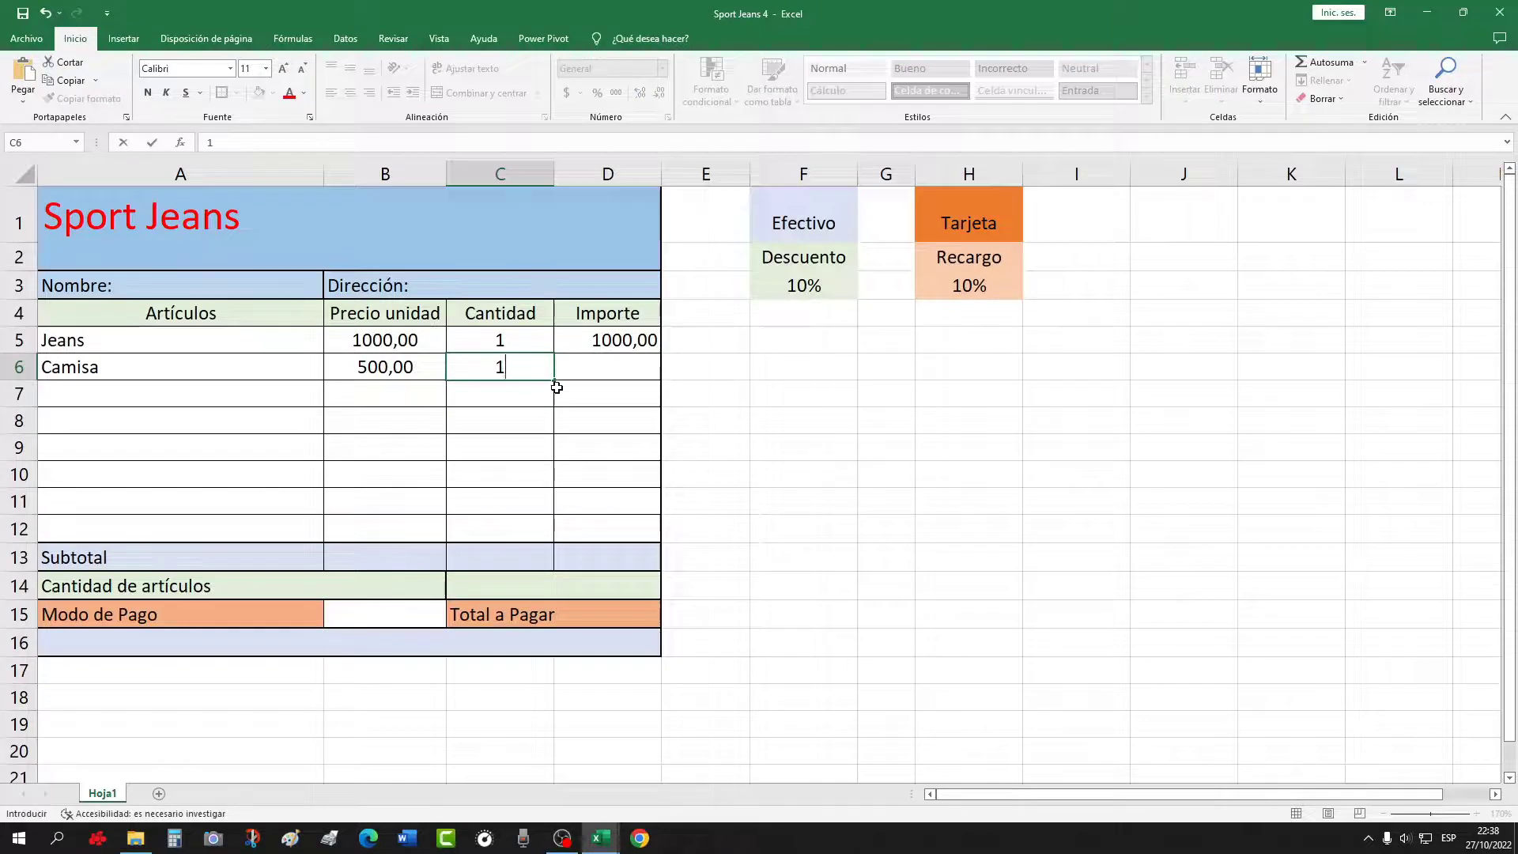
pyautogui.press('Return')
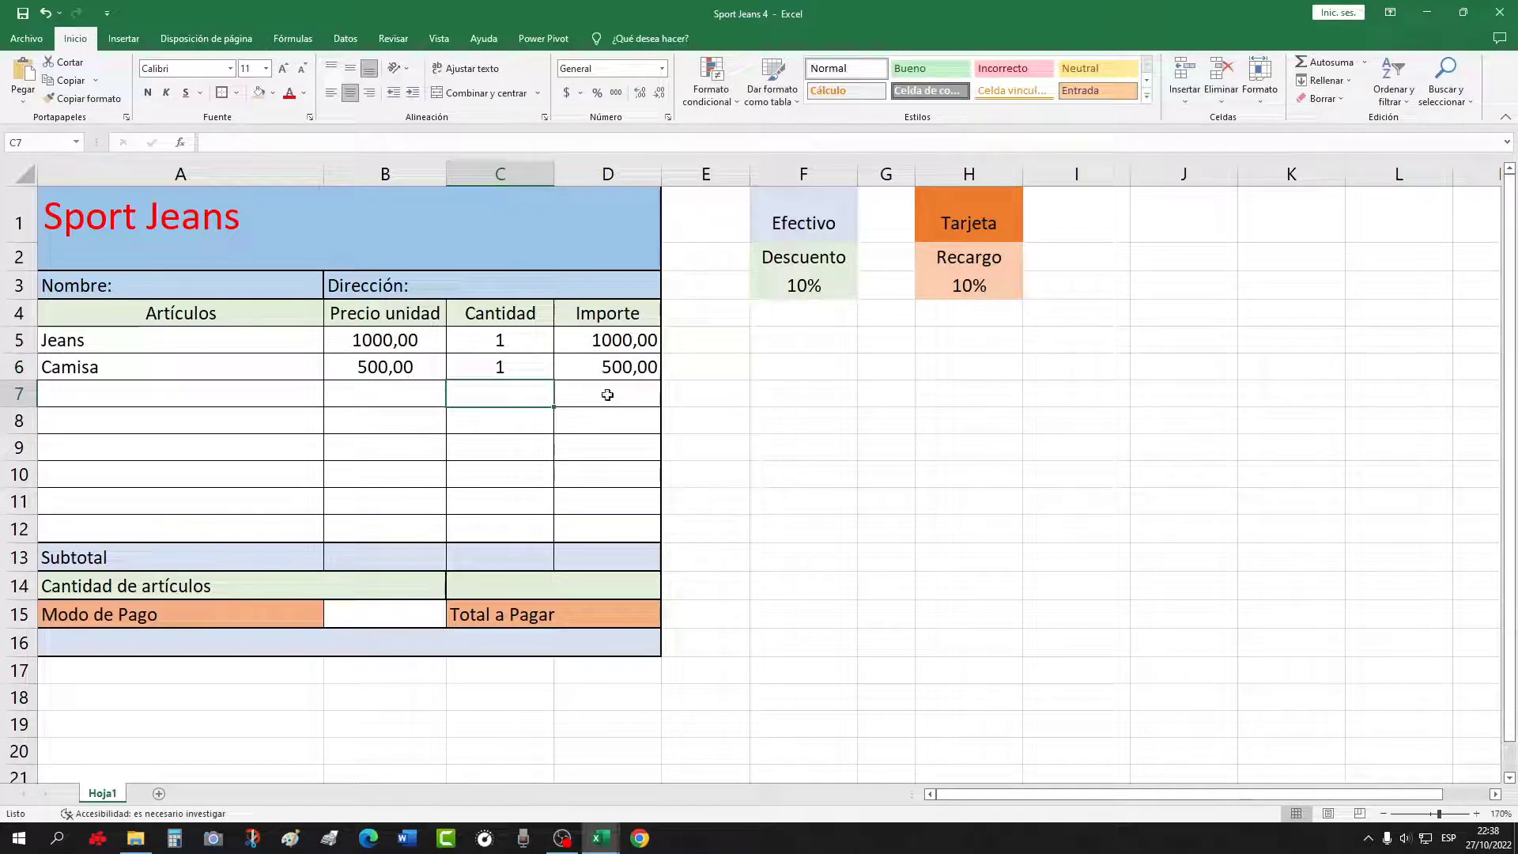
# Change the Camisa quantity in cell C6 to 2
pyautogui.click(503, 366)
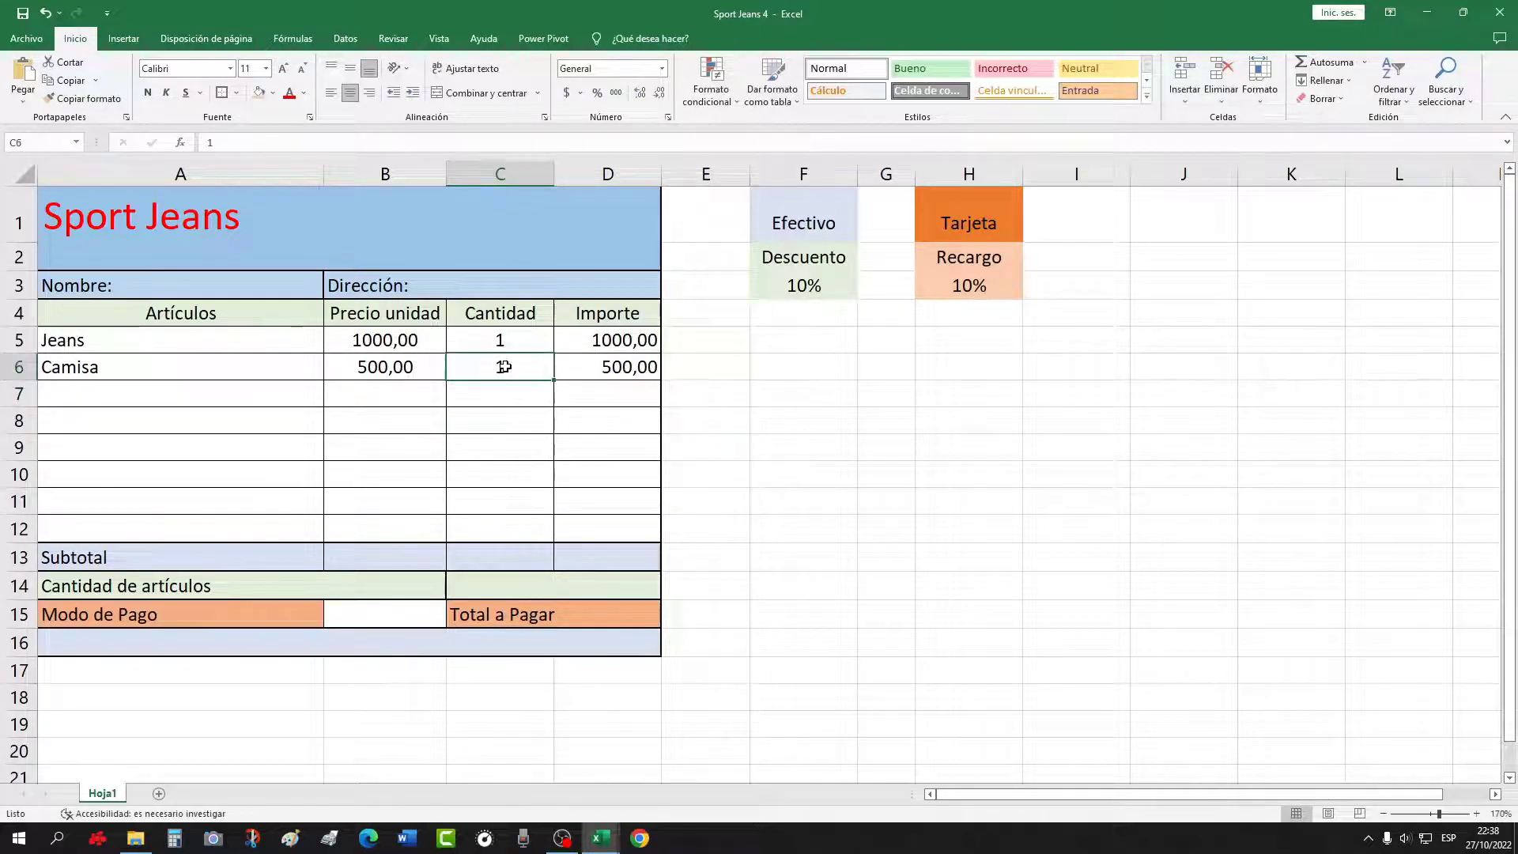
pyautogui.write('2')
pyautogui.press('Return')
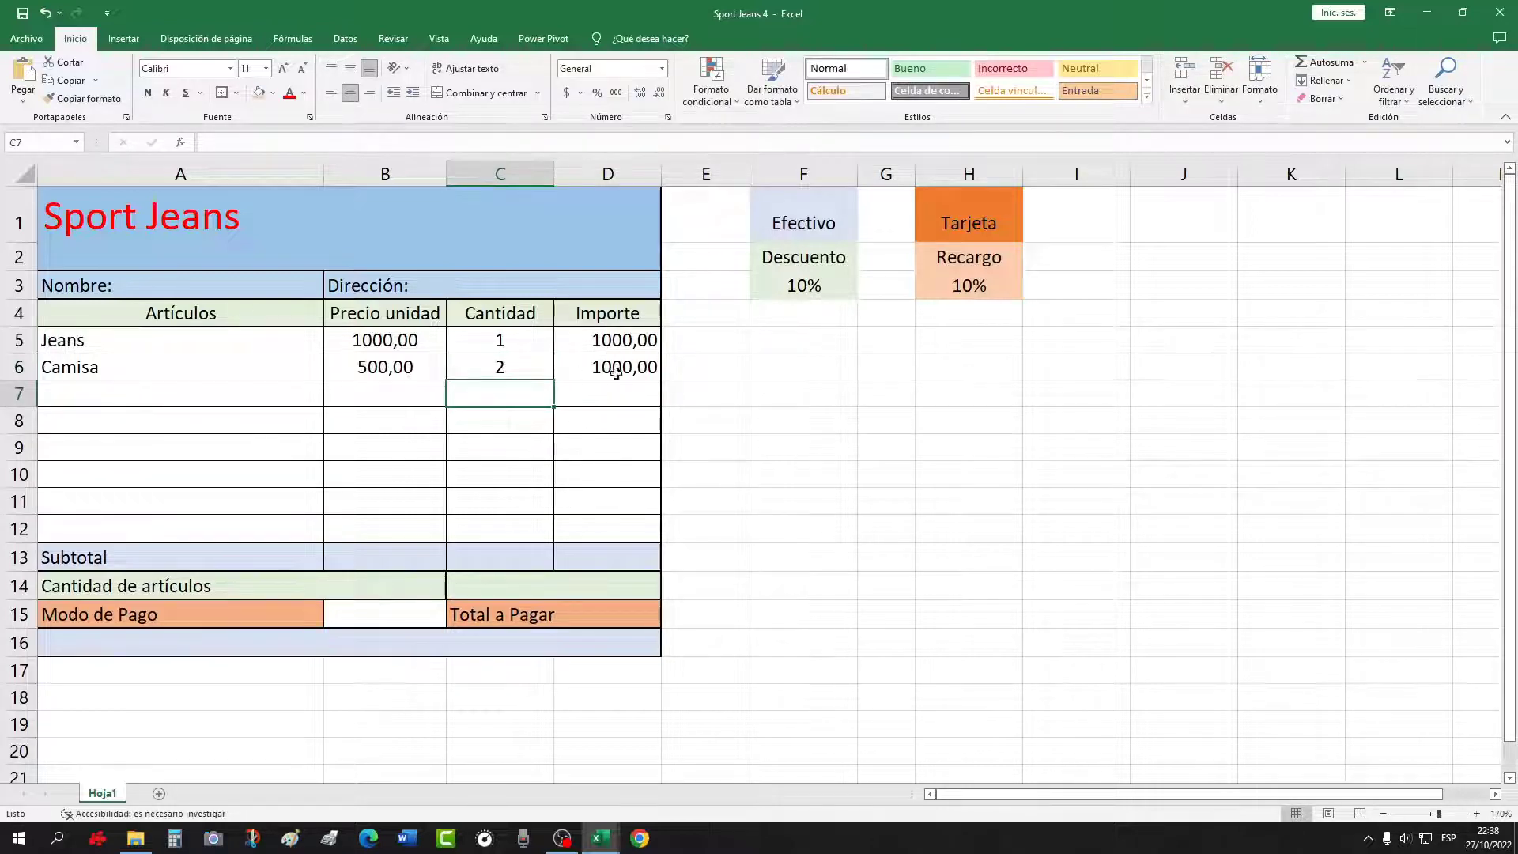
# Enter the Subtotal formula =Suma(D5:D12) in cell D13 to add up the Importe column
pyautogui.click(609, 566)
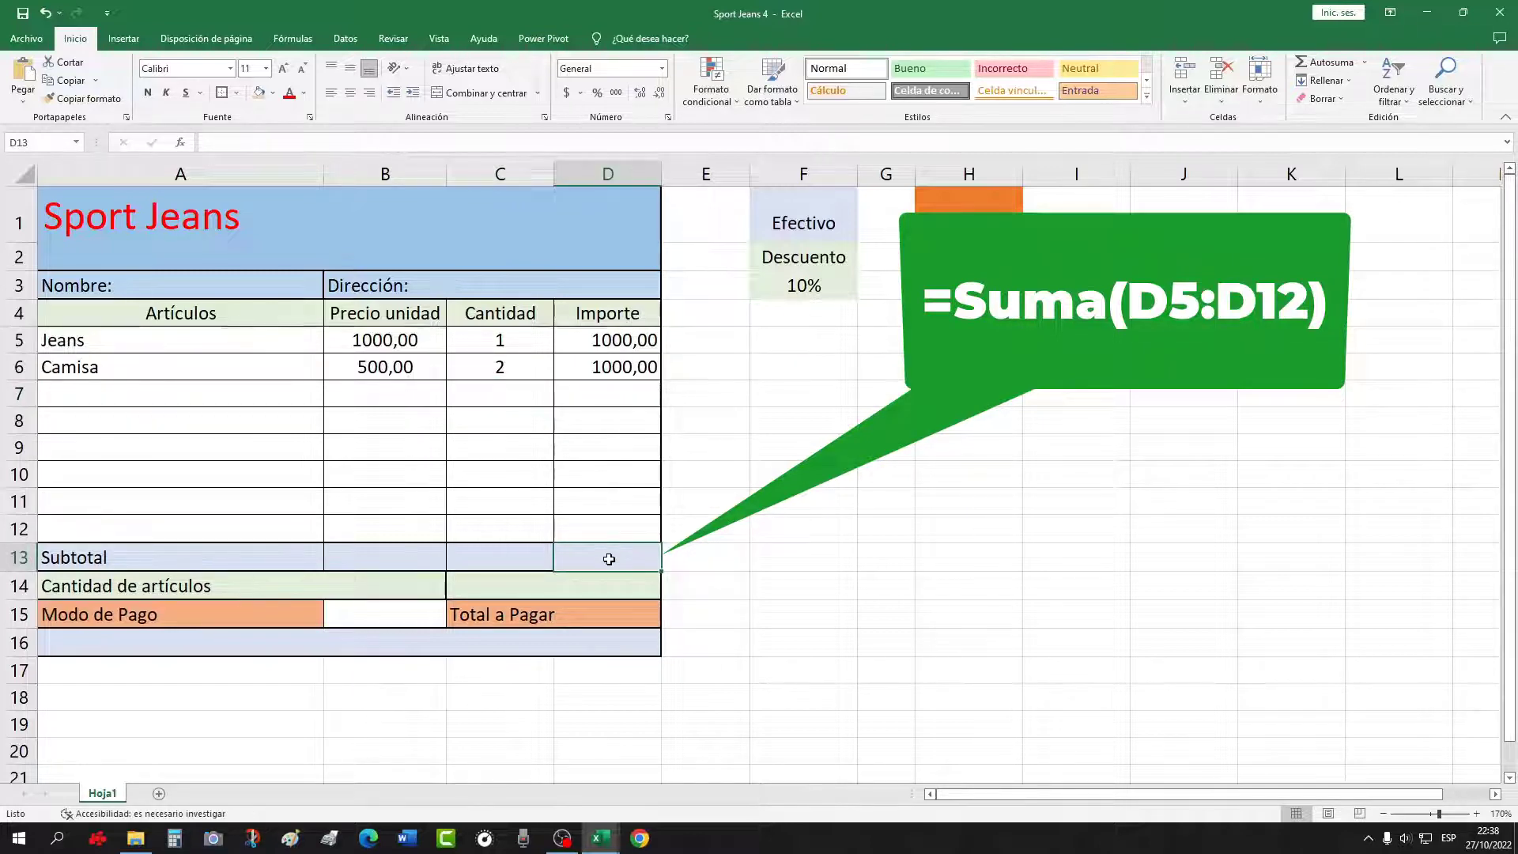
pyautogui.click(256, 137)
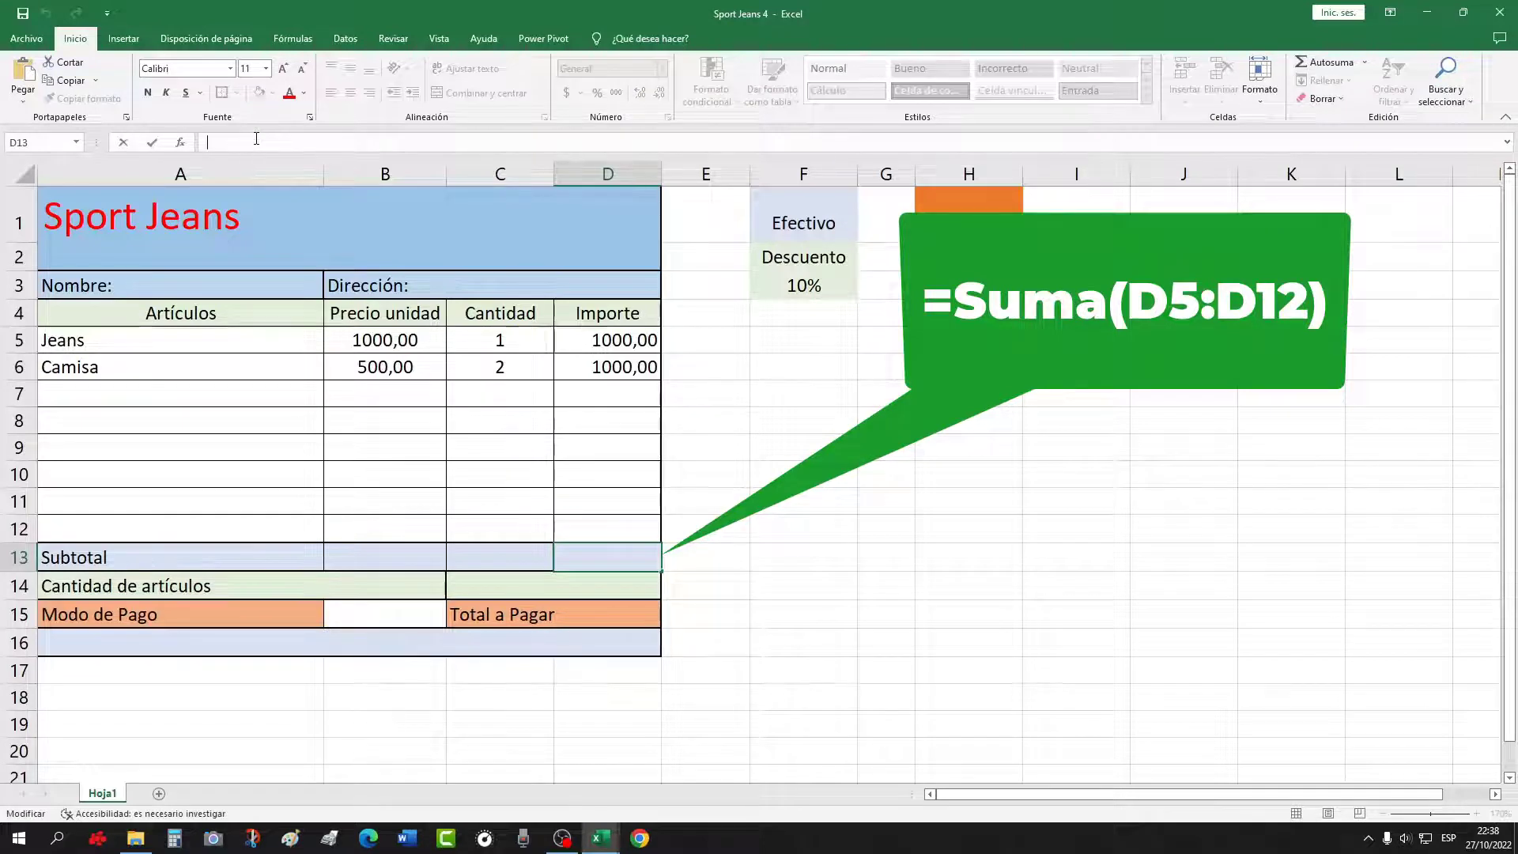
pyautogui.write('=Su')
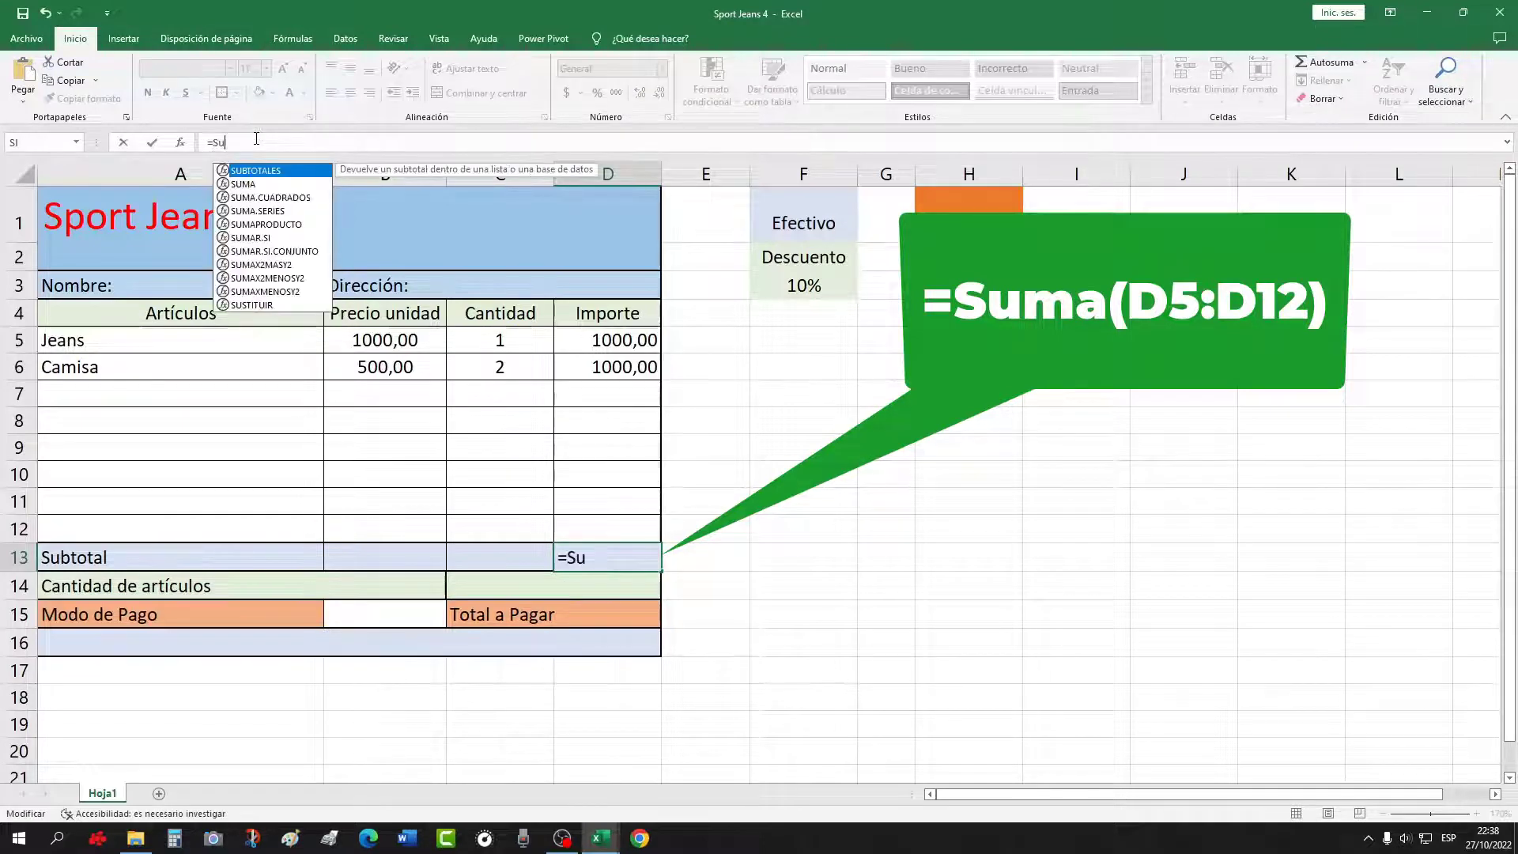
pyautogui.write('ma(')
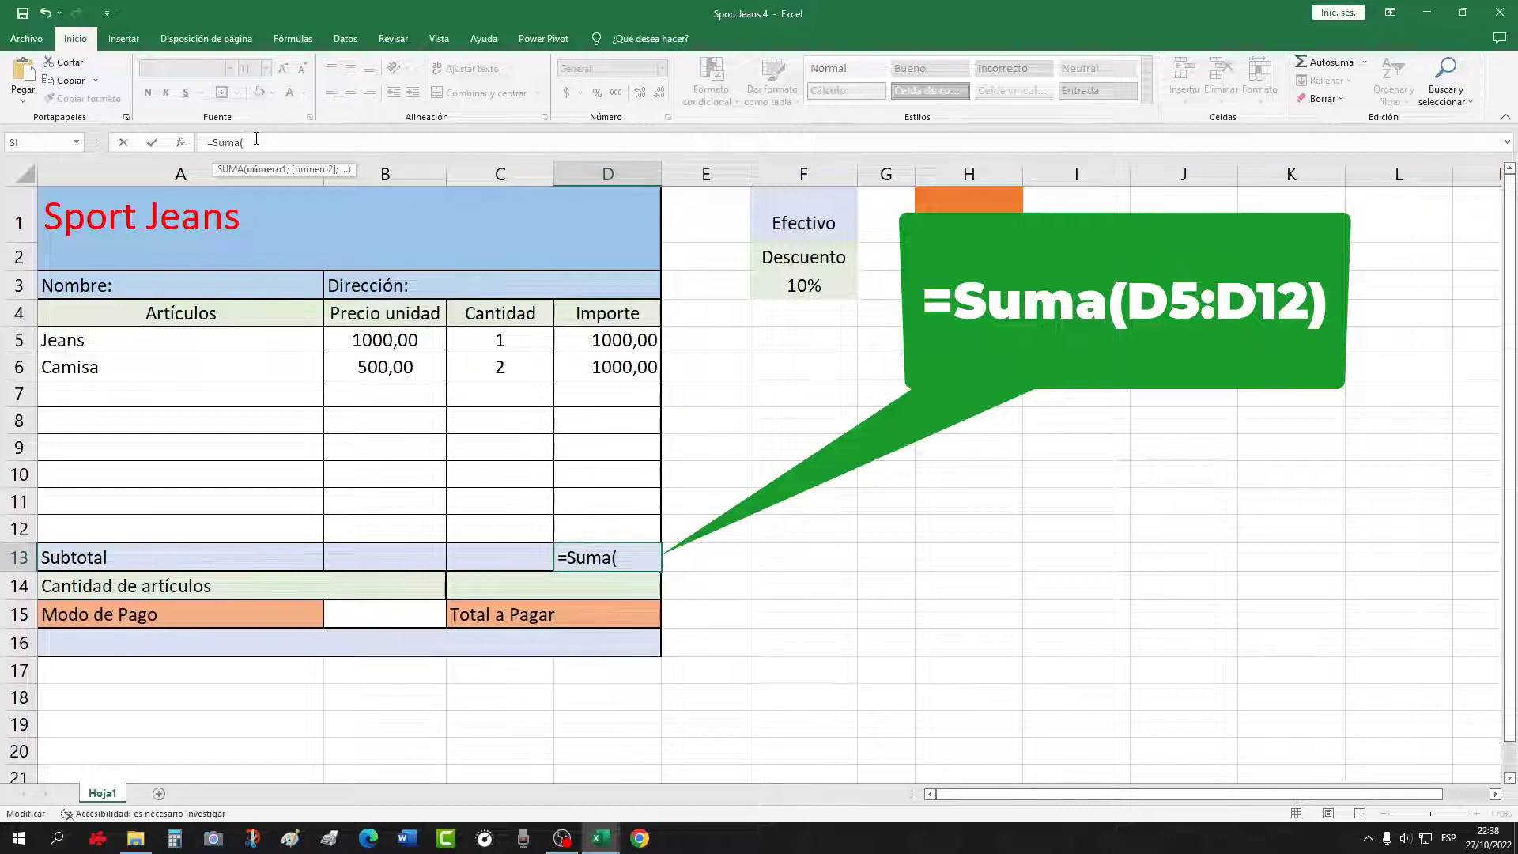
pyautogui.click(609, 336)
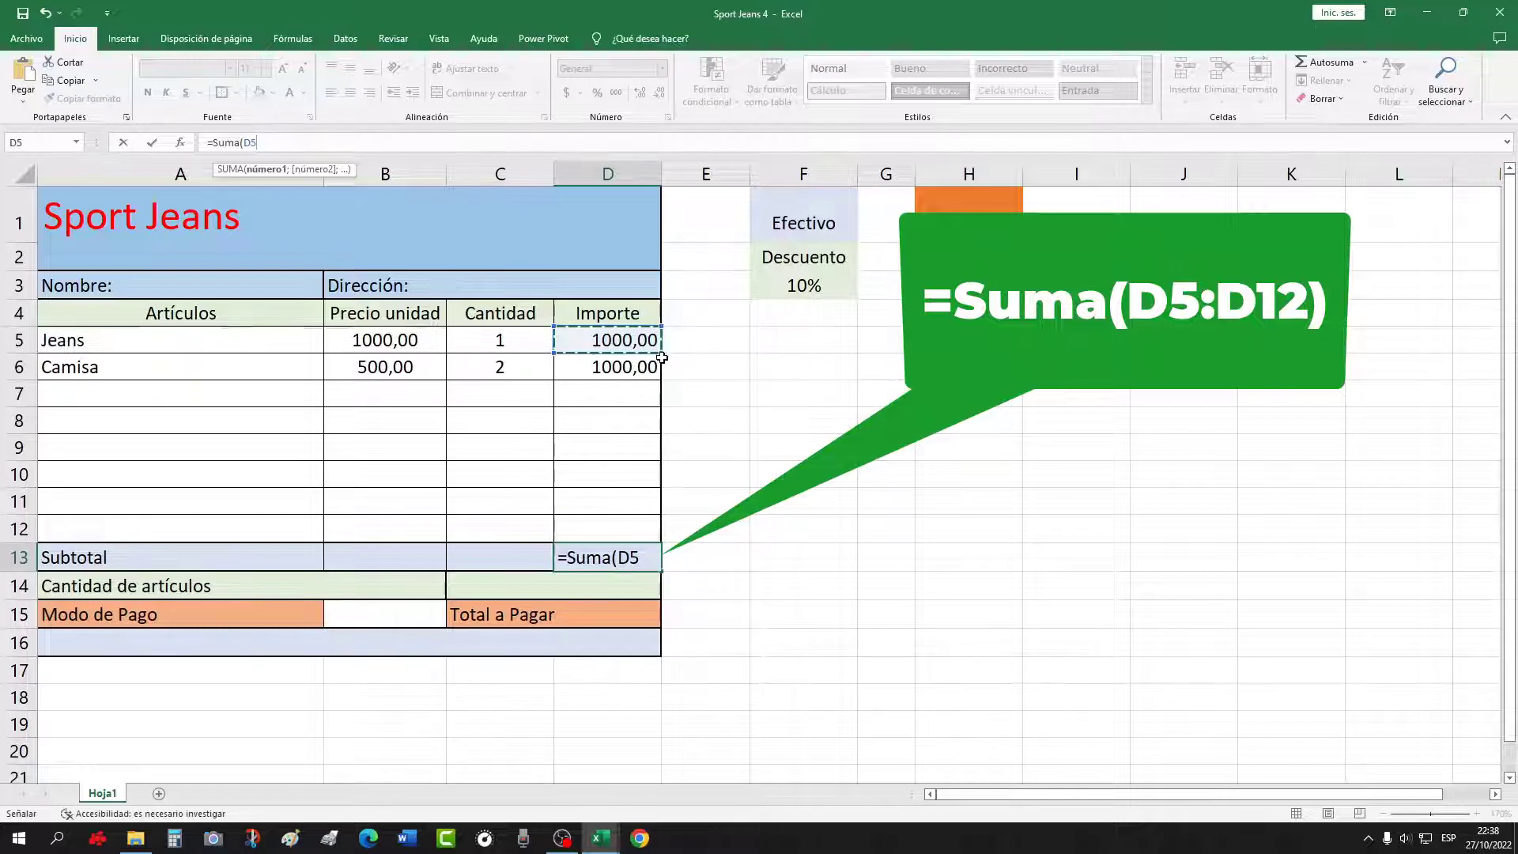
pyautogui.moveTo(662, 355); pyautogui.dragTo(630, 537)
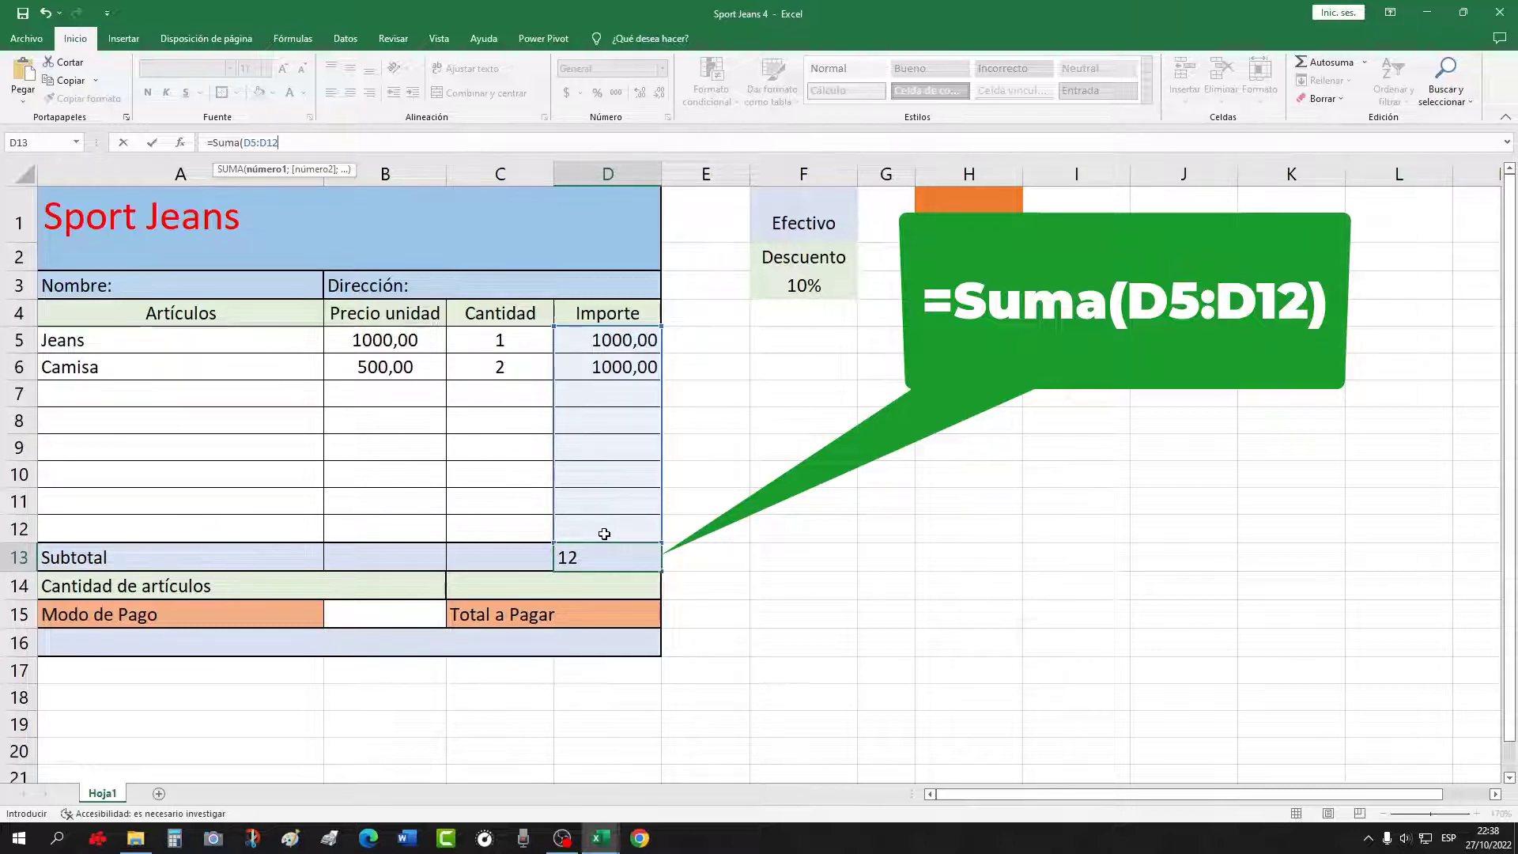
pyautogui.press('Return')
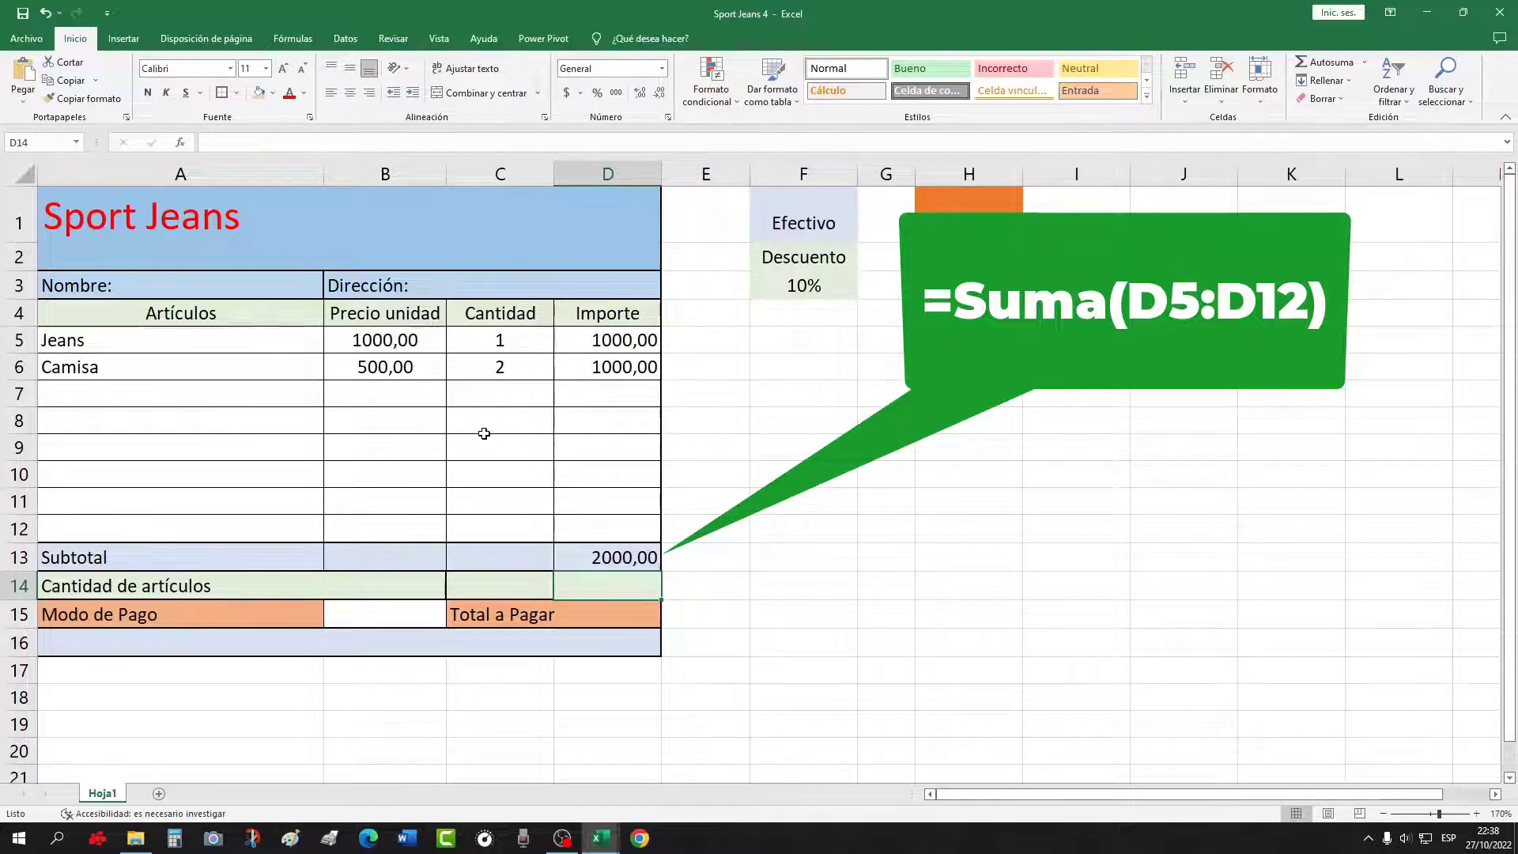
# Test the Subtotal by changing the Camisa quantity in C6 to 1 and back to 2
pyautogui.click(526, 364)
pyautogui.press('Delete')
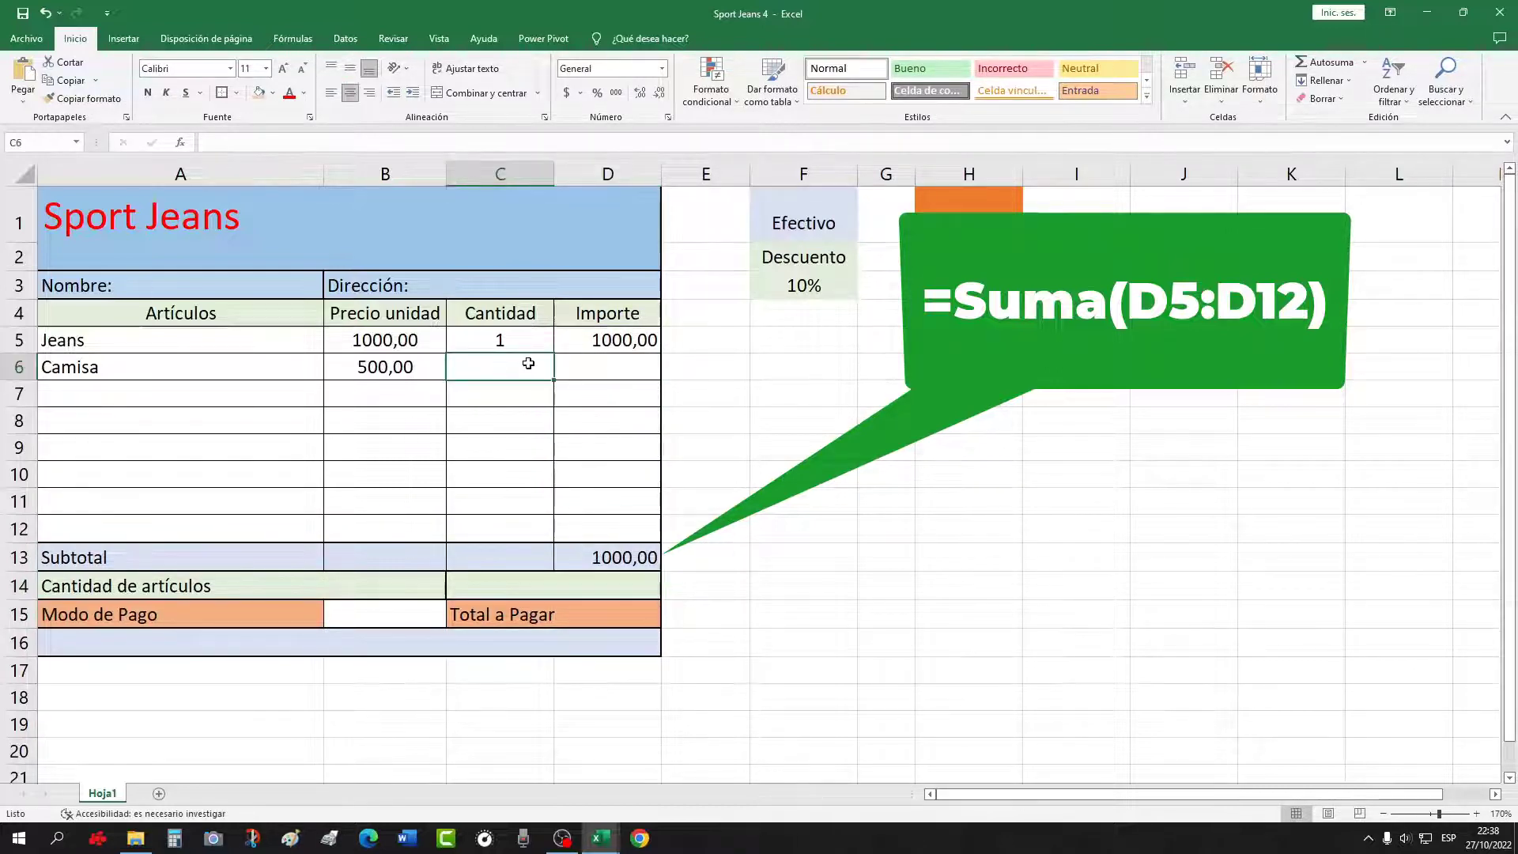
pyautogui.write('1')
pyautogui.press('Return')
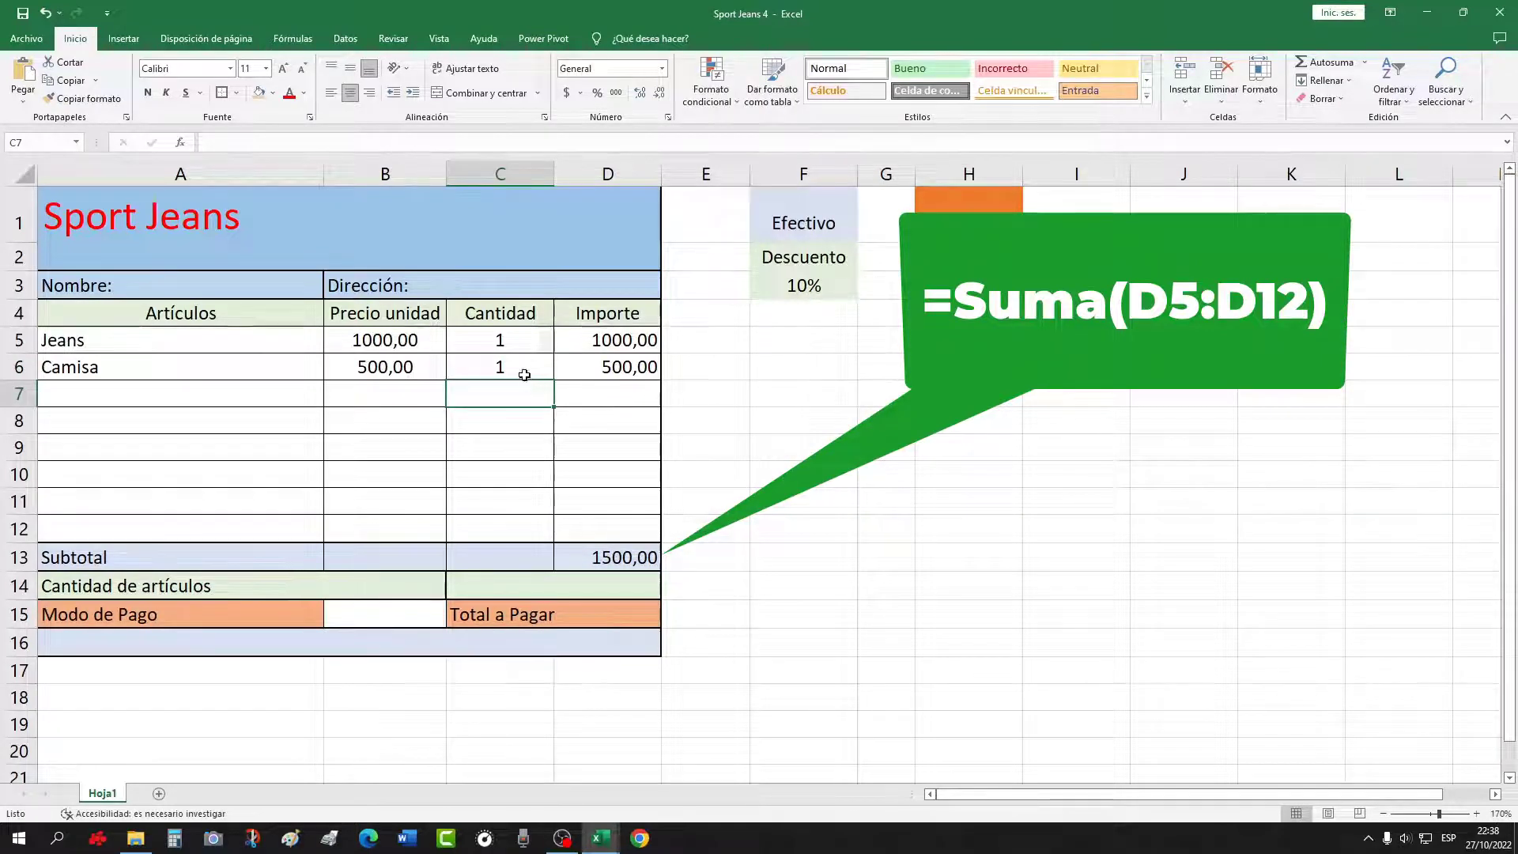
pyautogui.click(521, 372)
pyautogui.press('Delete')
pyautogui.write('2')
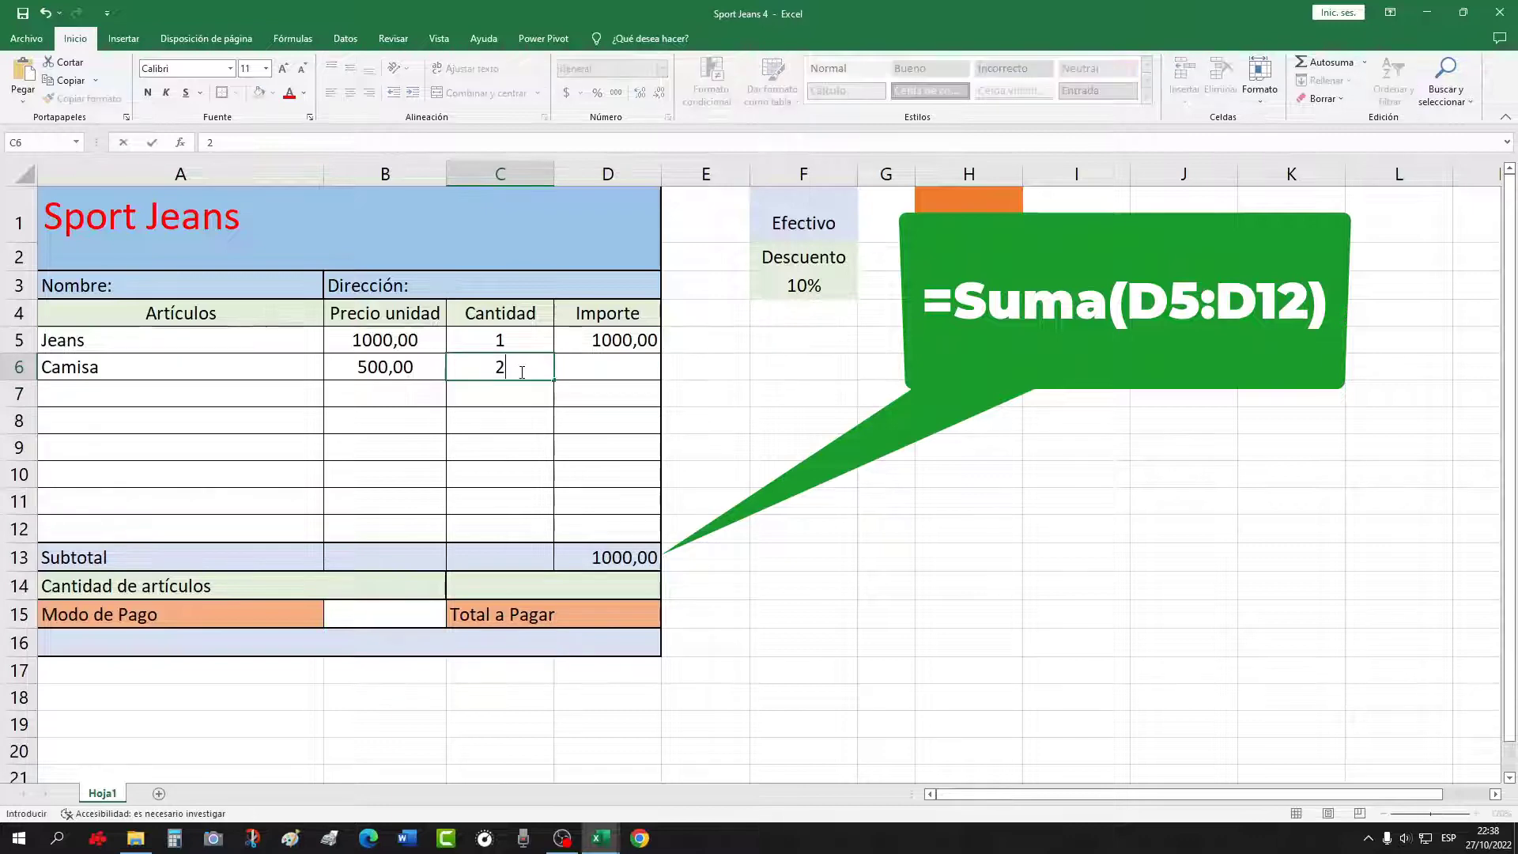
pyautogui.press('Return')
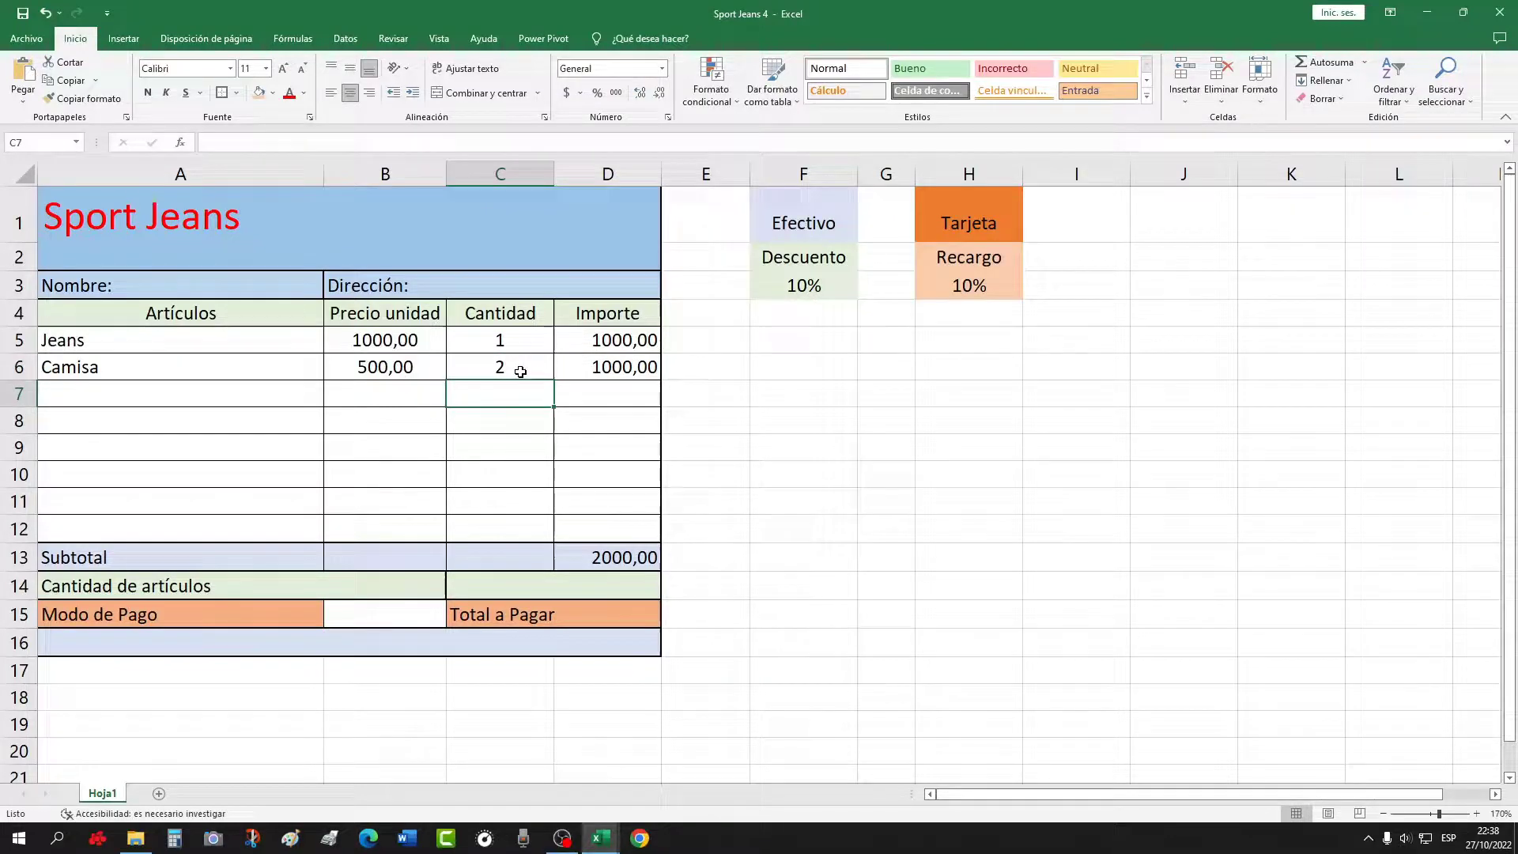
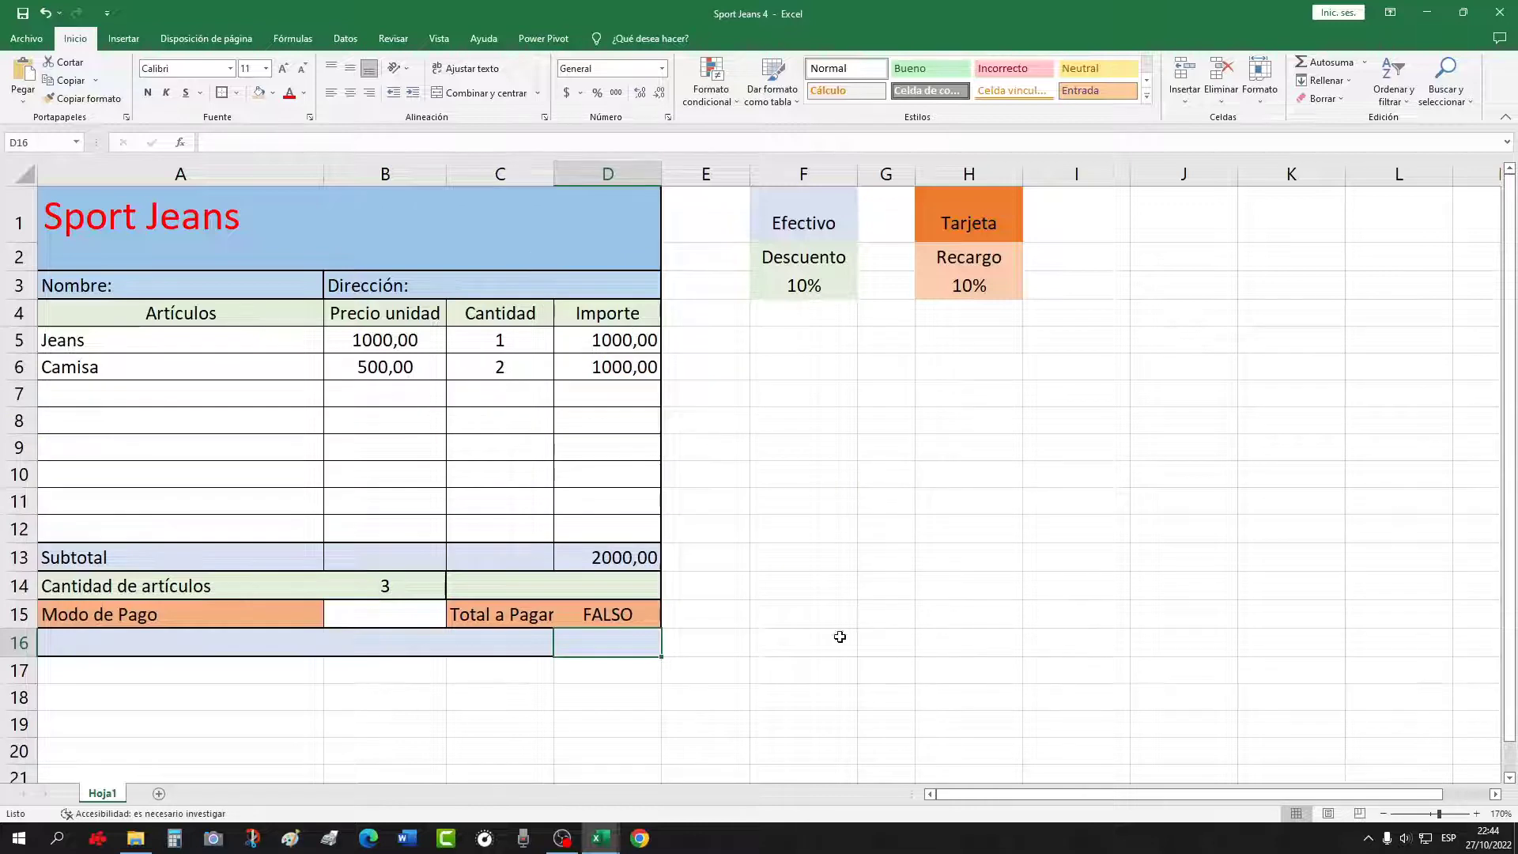
# Enter Efectivo as the Modo de Pago in cell B15 to test the cash discount
pyautogui.click(399, 618)
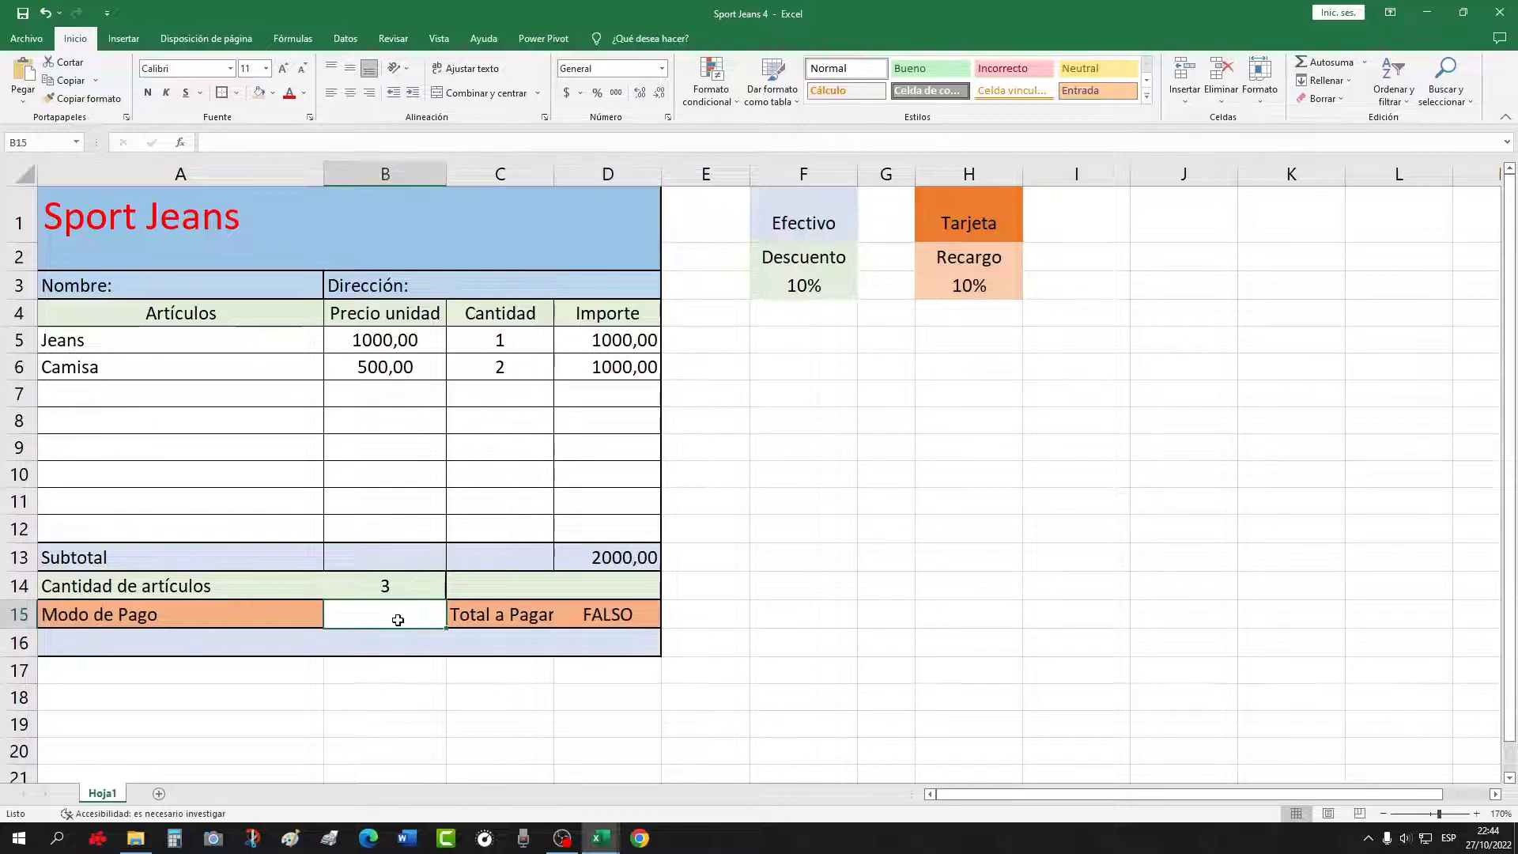
pyautogui.write('Efectivo')
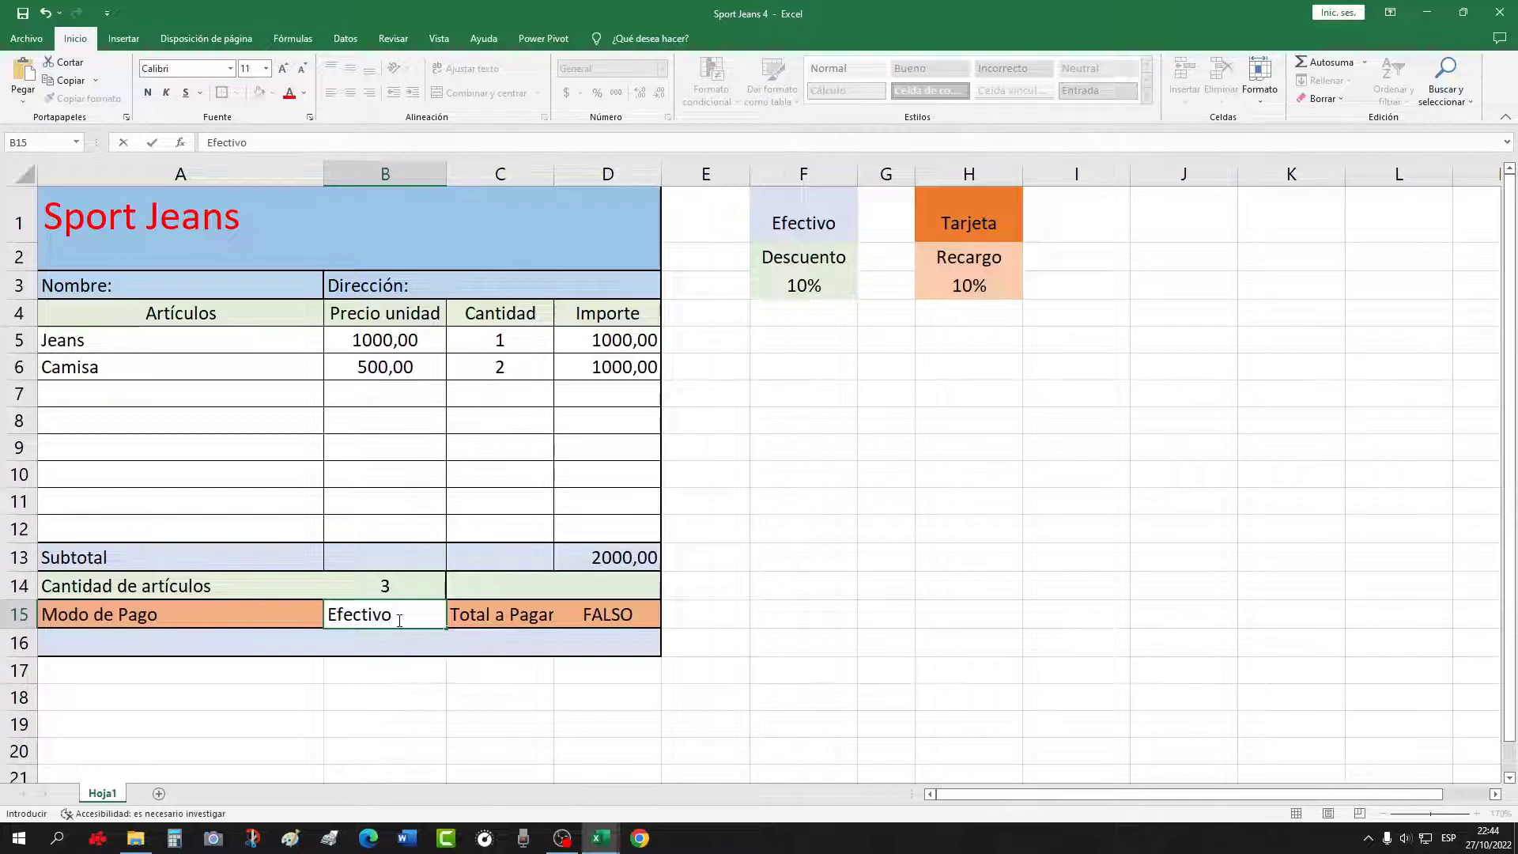
pyautogui.press('Return')
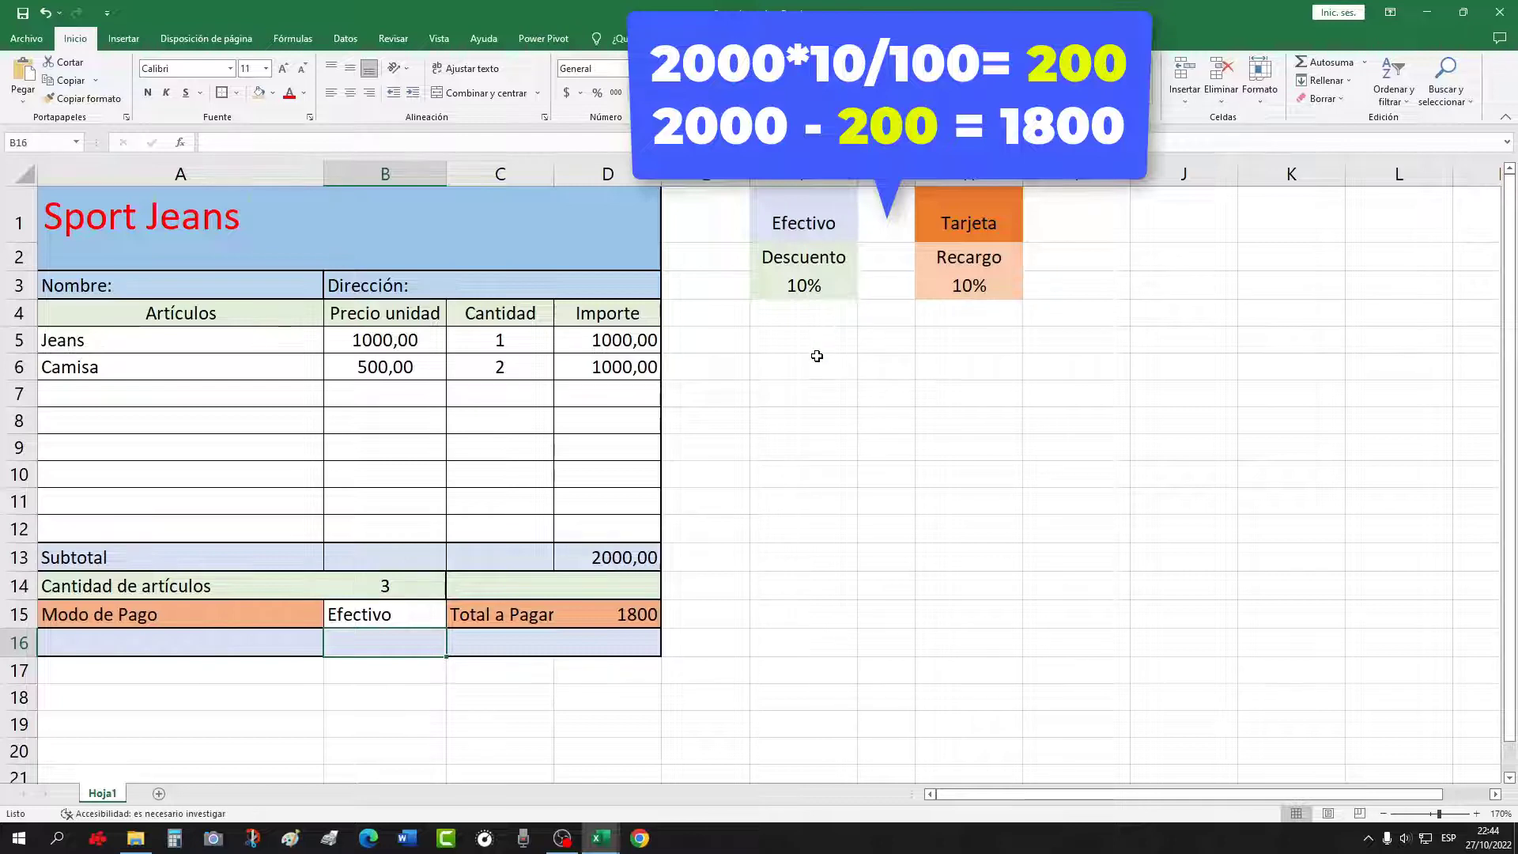
pyautogui.click(850, 368)
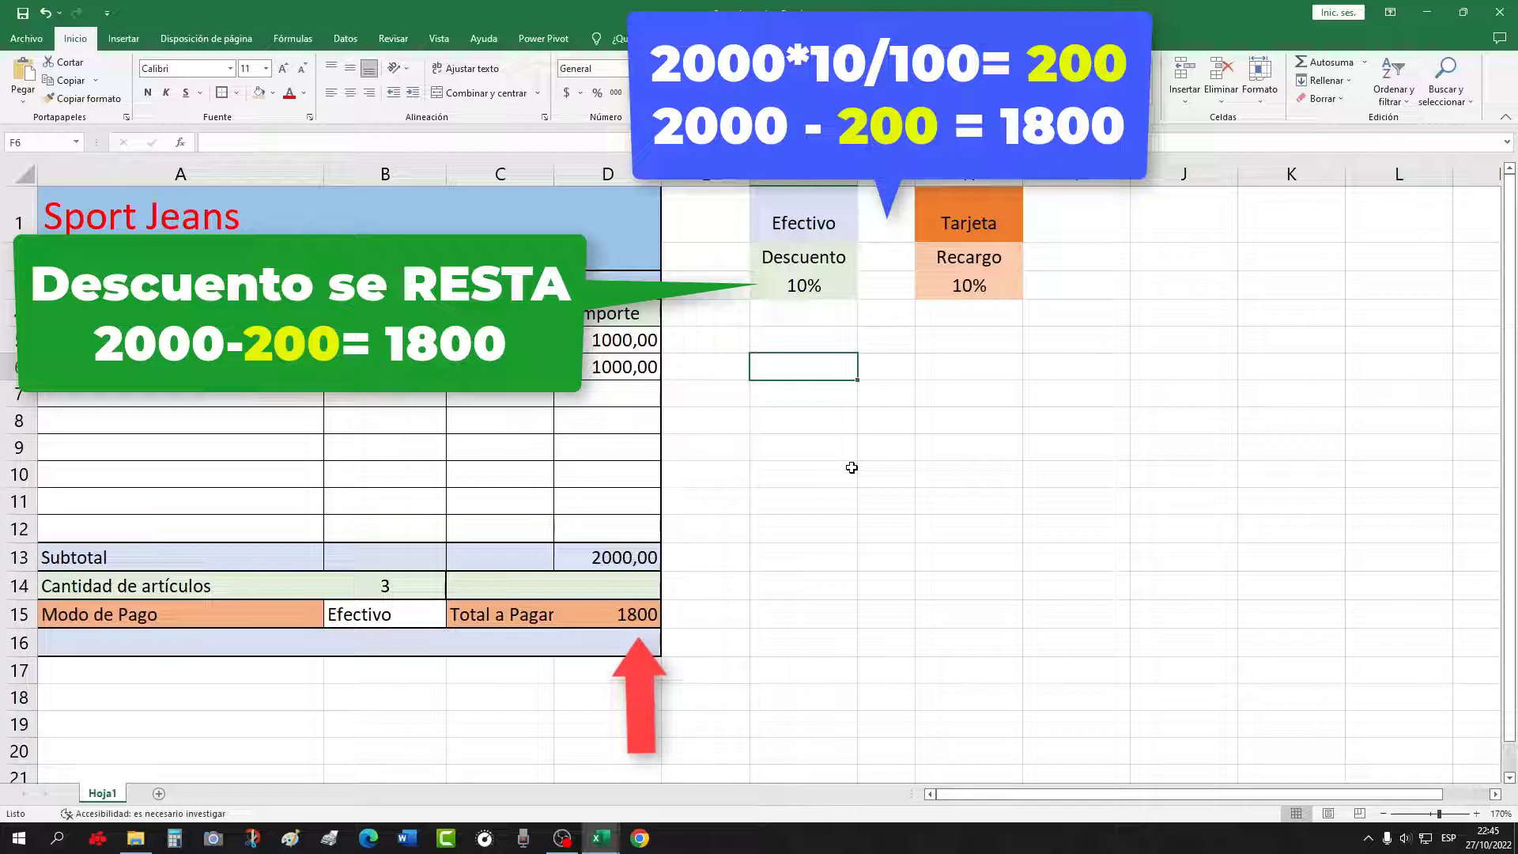
# Replace the Modo de Pago in cell B15 with Tarjeta to test the card surcharge
pyautogui.click(411, 615)
pyautogui.doubleClick(412, 614)
pyautogui.press('BackSpace')
pyautogui.press('BackSpace')
pyautogui.press('BackSpace')
pyautogui.press('BackSpace')
pyautogui.press('BackSpace')
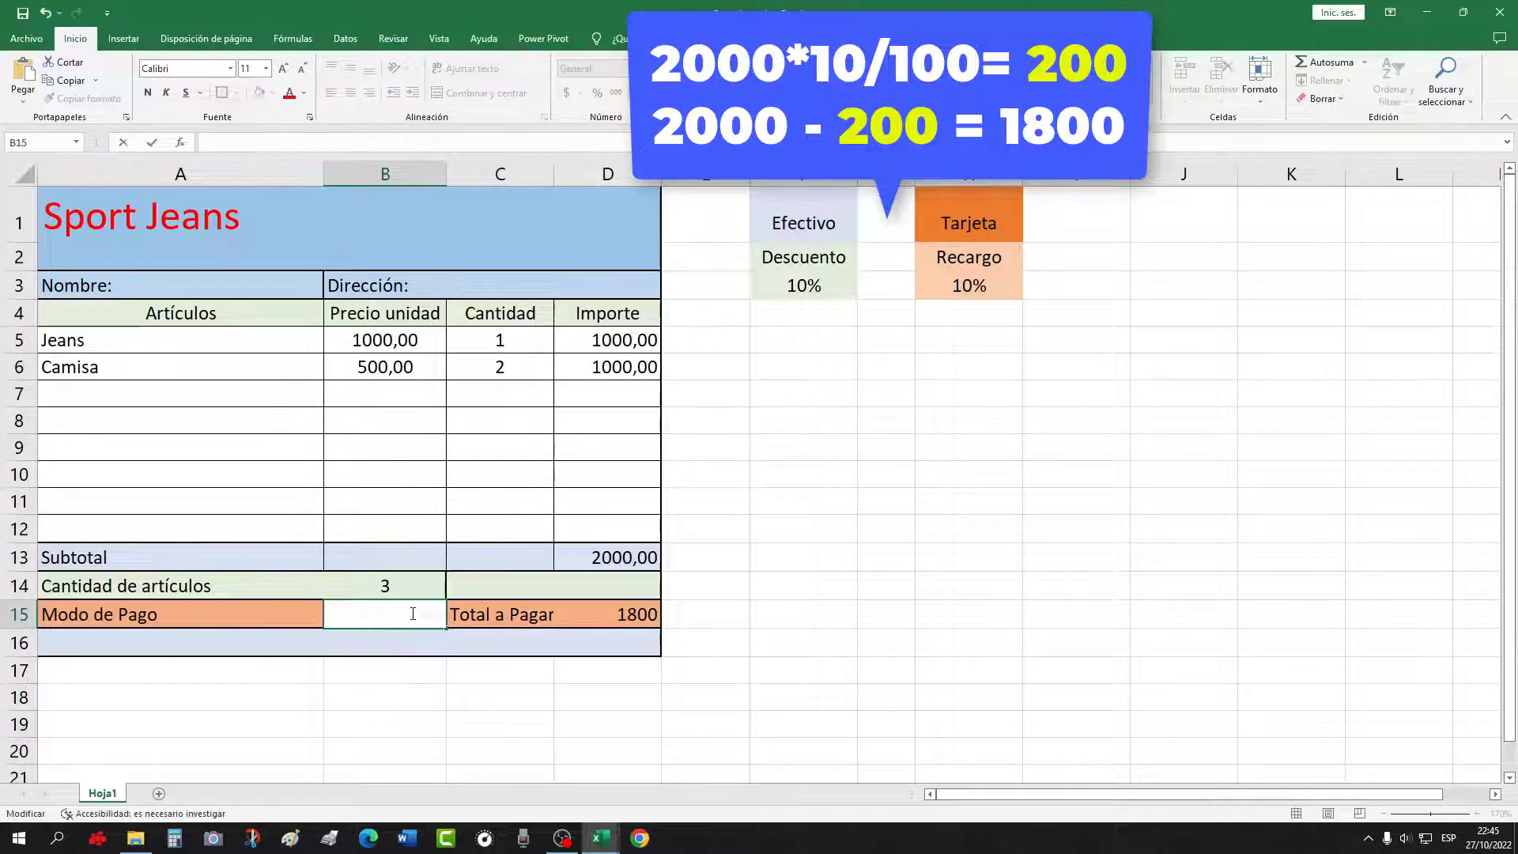
pyautogui.write('Tarjeta')
pyautogui.press('BackSpace')
pyautogui.press('BackSpace')
pyautogui.press('BackSpace')
pyautogui.press('BackSpace')
pyautogui.press('BackSpace')
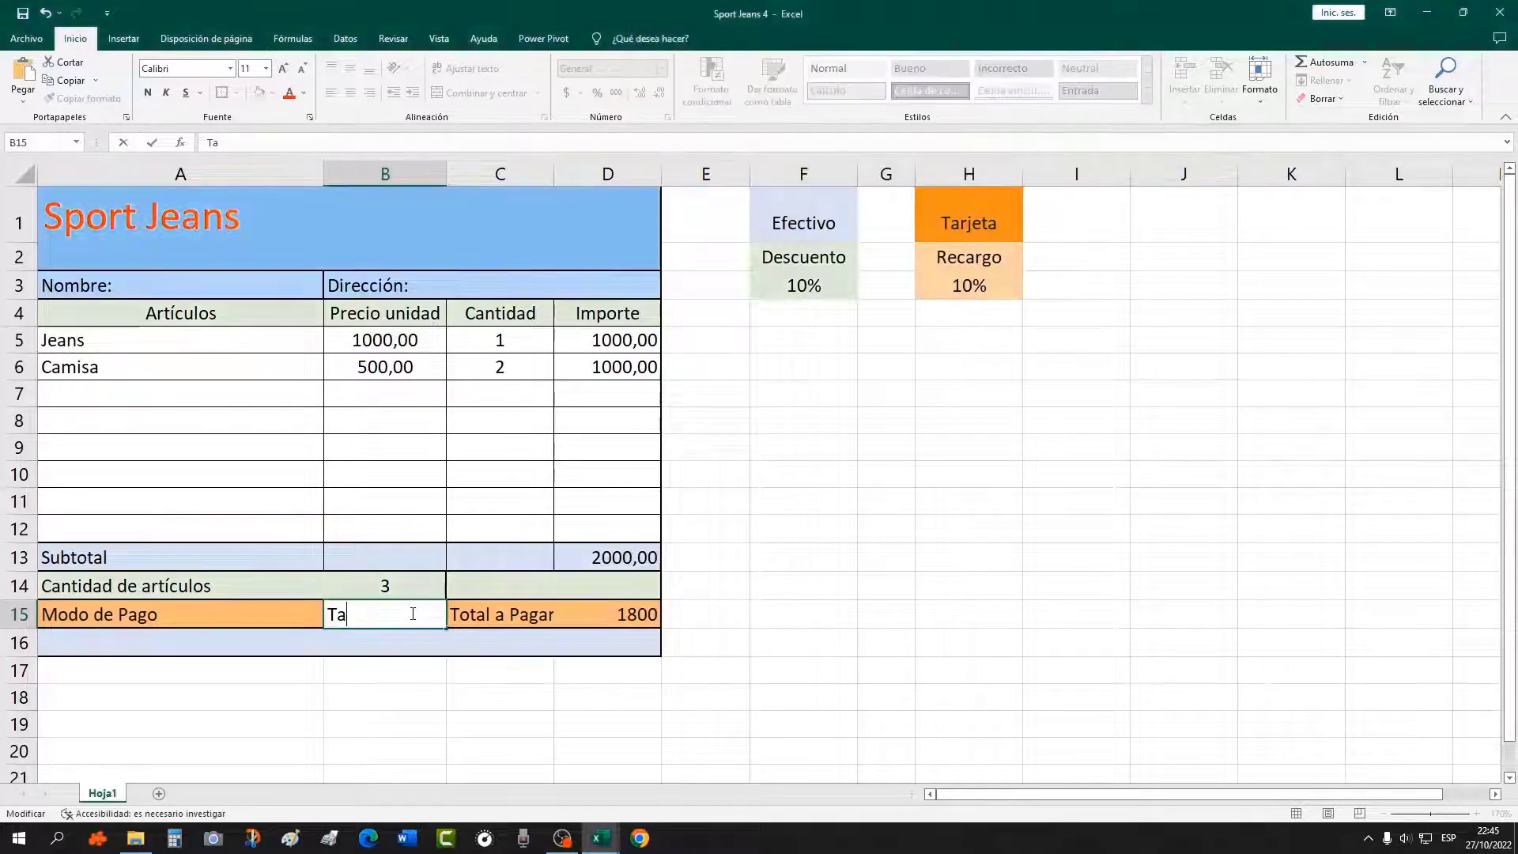
pyautogui.write('rjeta')
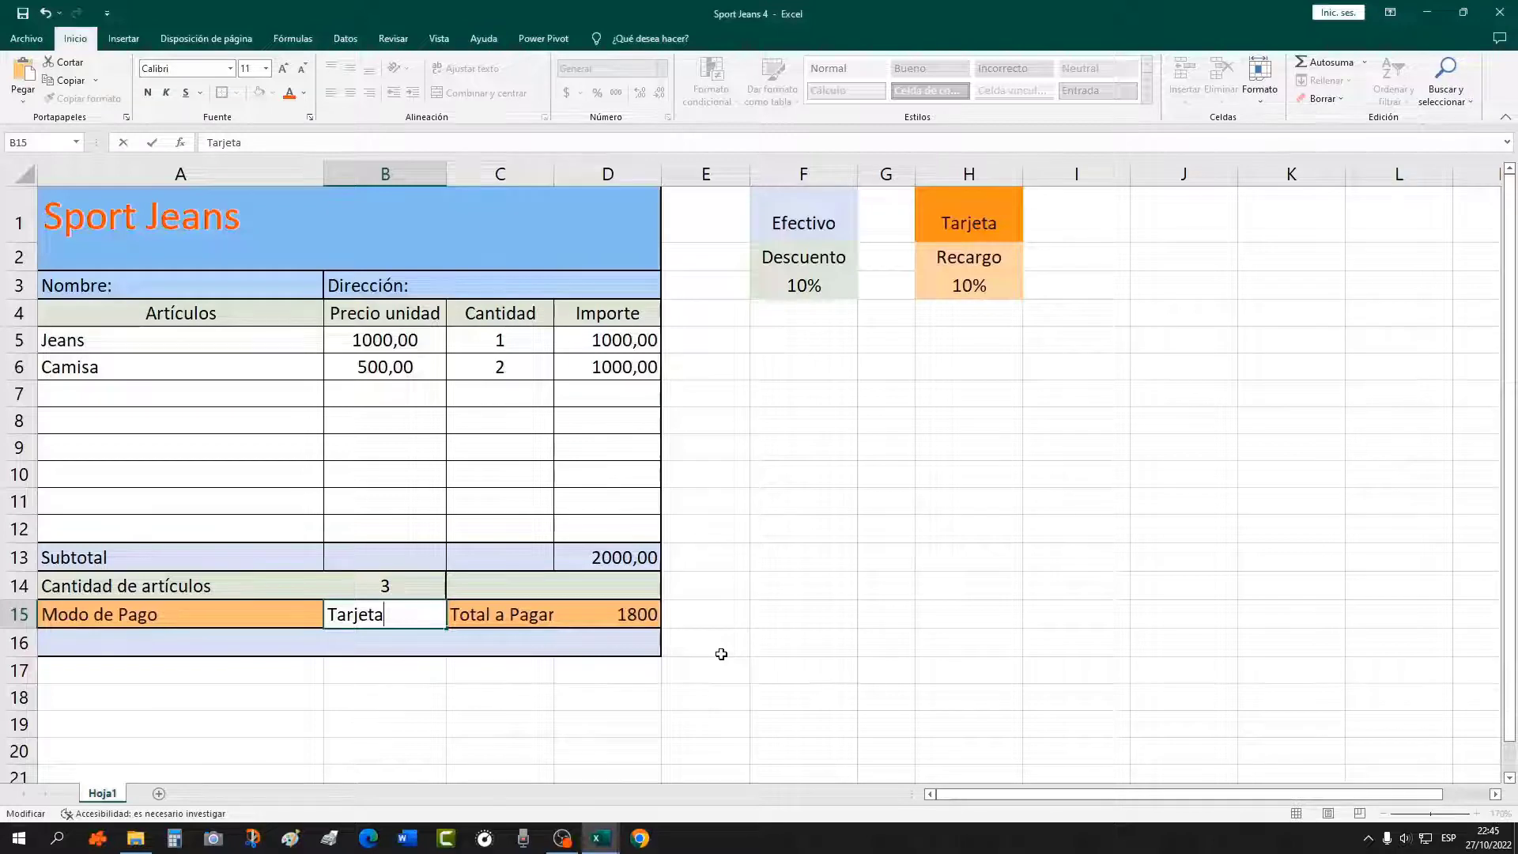
pyautogui.press('Return')
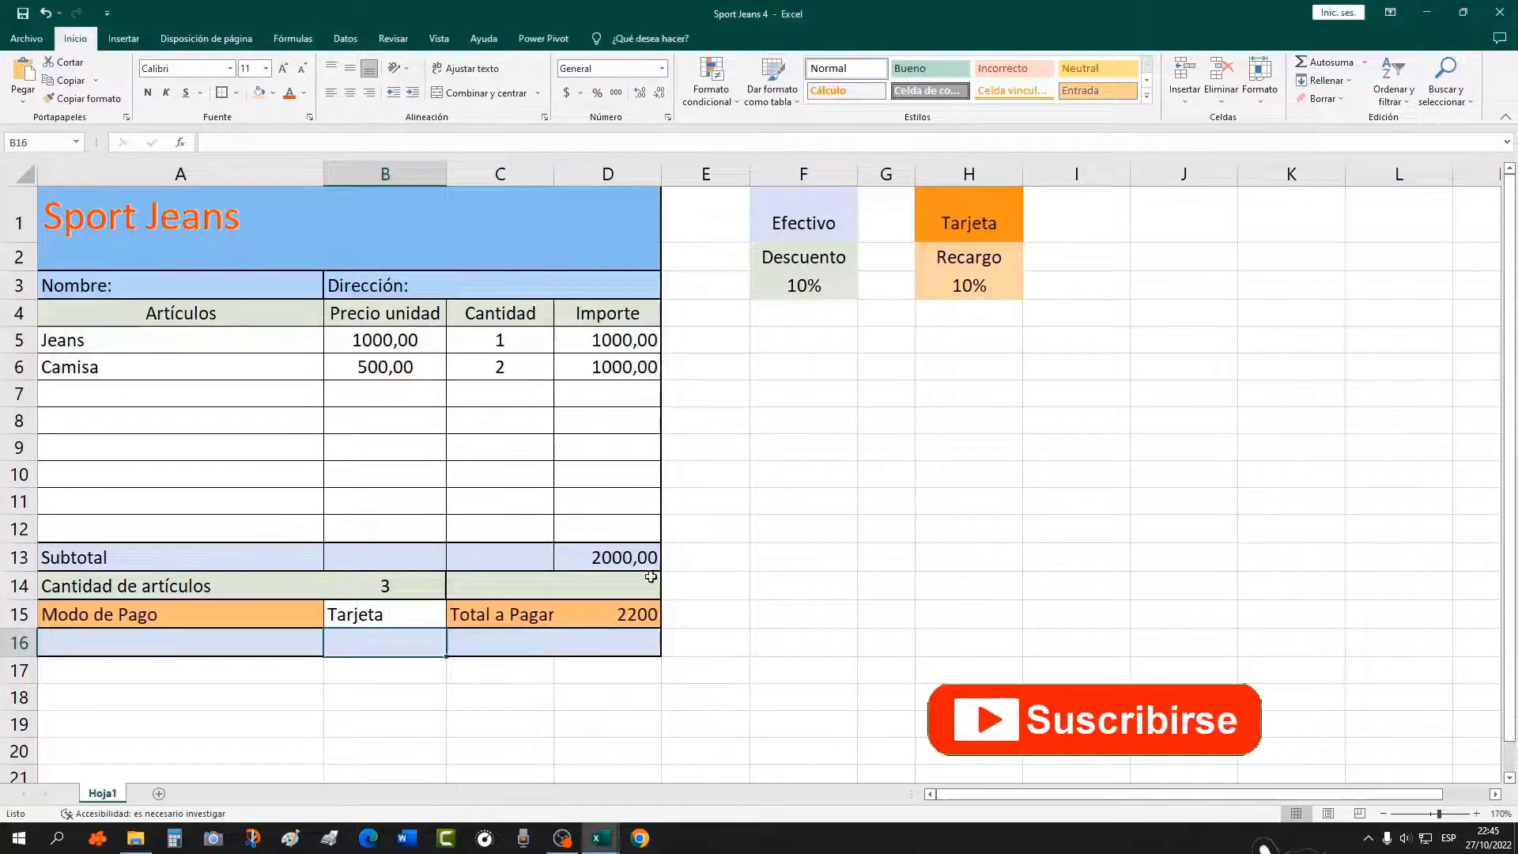
pyautogui.click(968, 417)
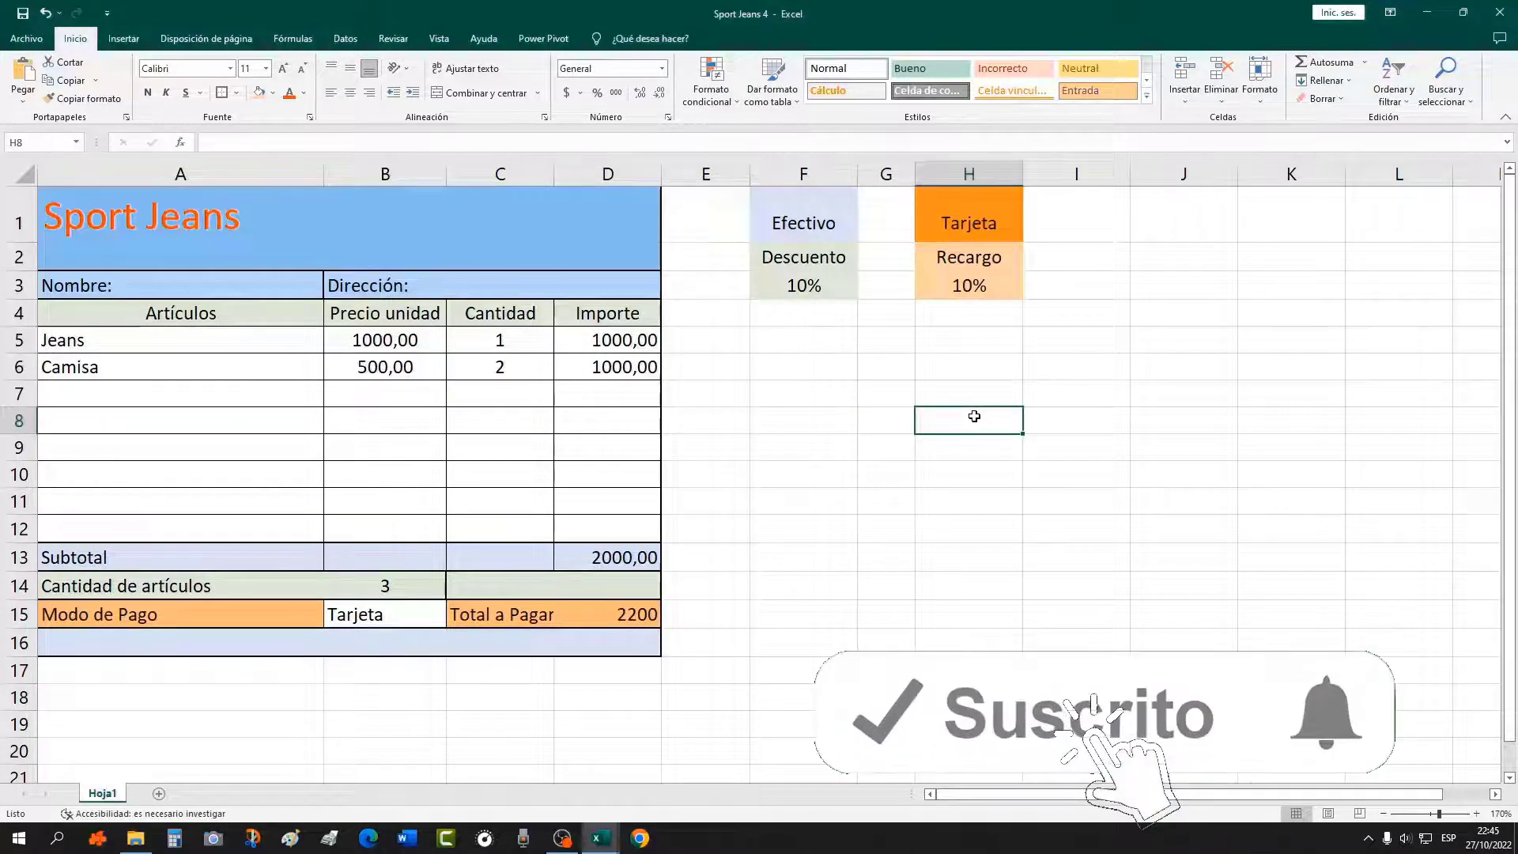
# Center the contents of the Modo de Pago cell B15 horizontally and clear its entry
pyautogui.click(400, 619)
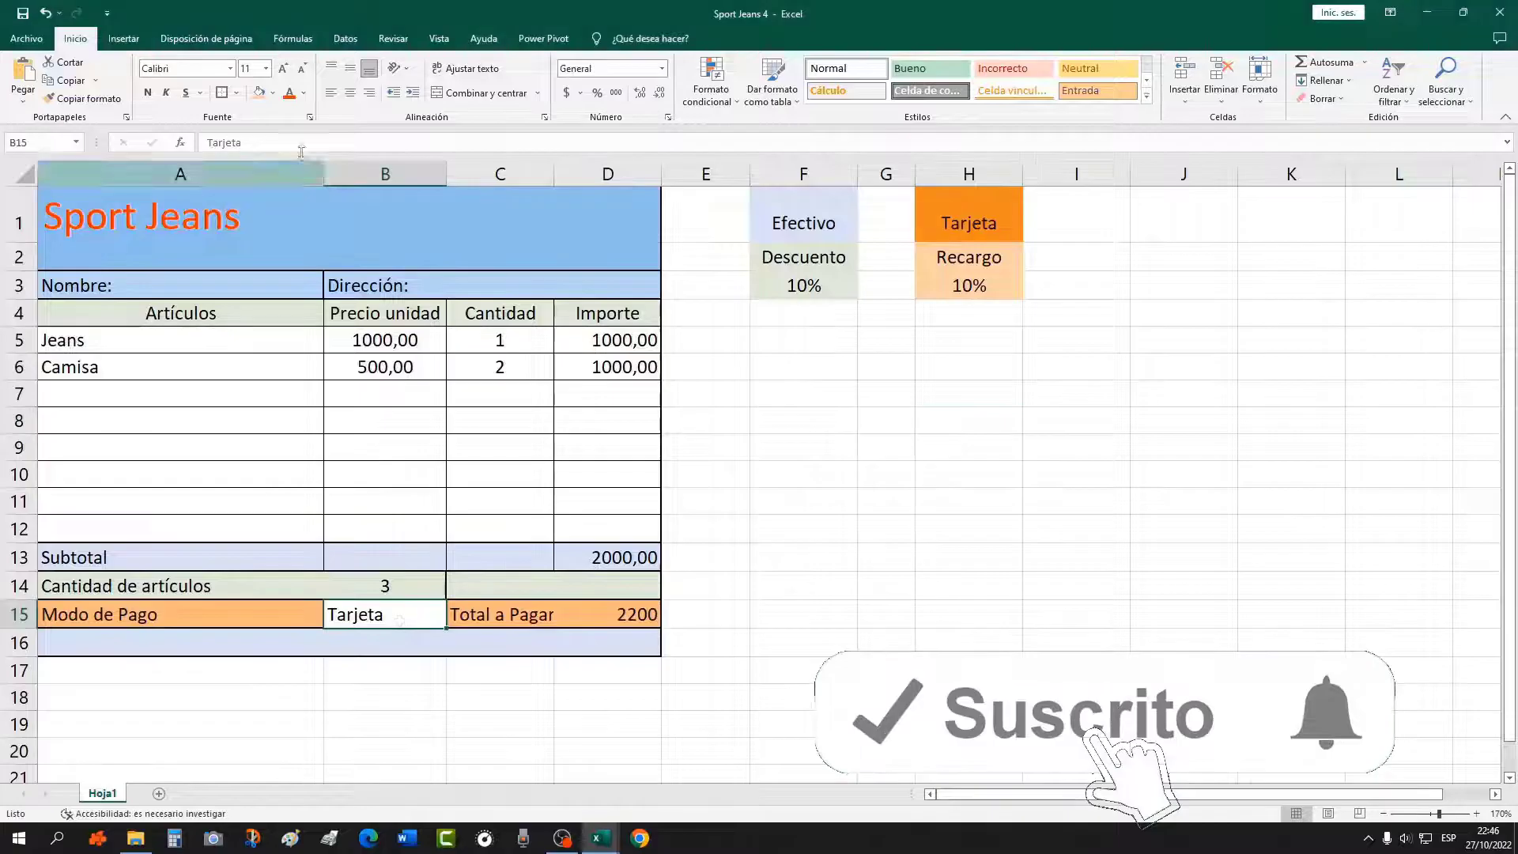
pyautogui.click(349, 93)
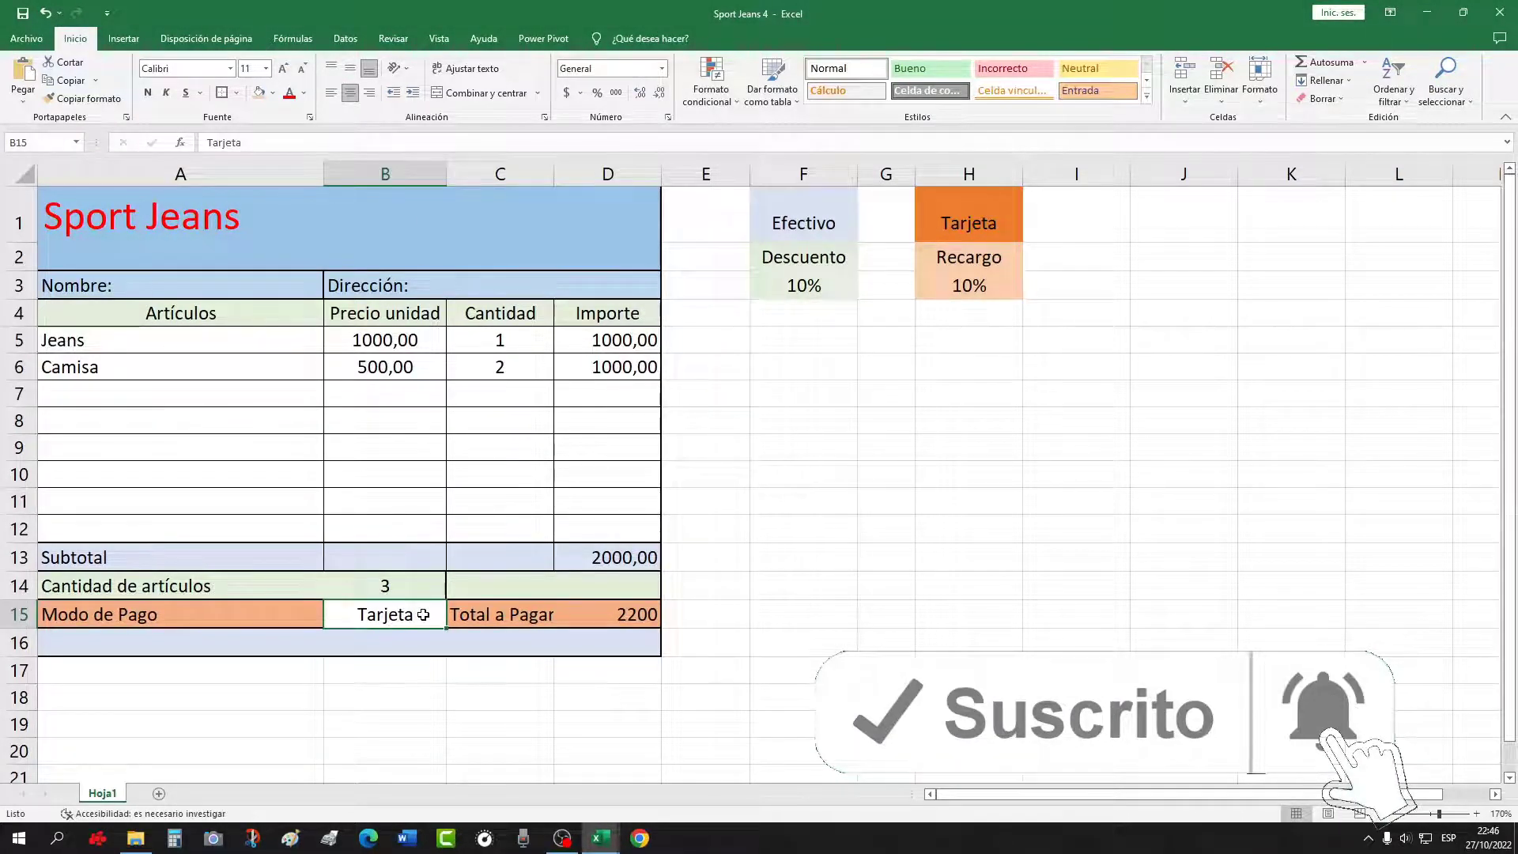
pyautogui.press('Delete')
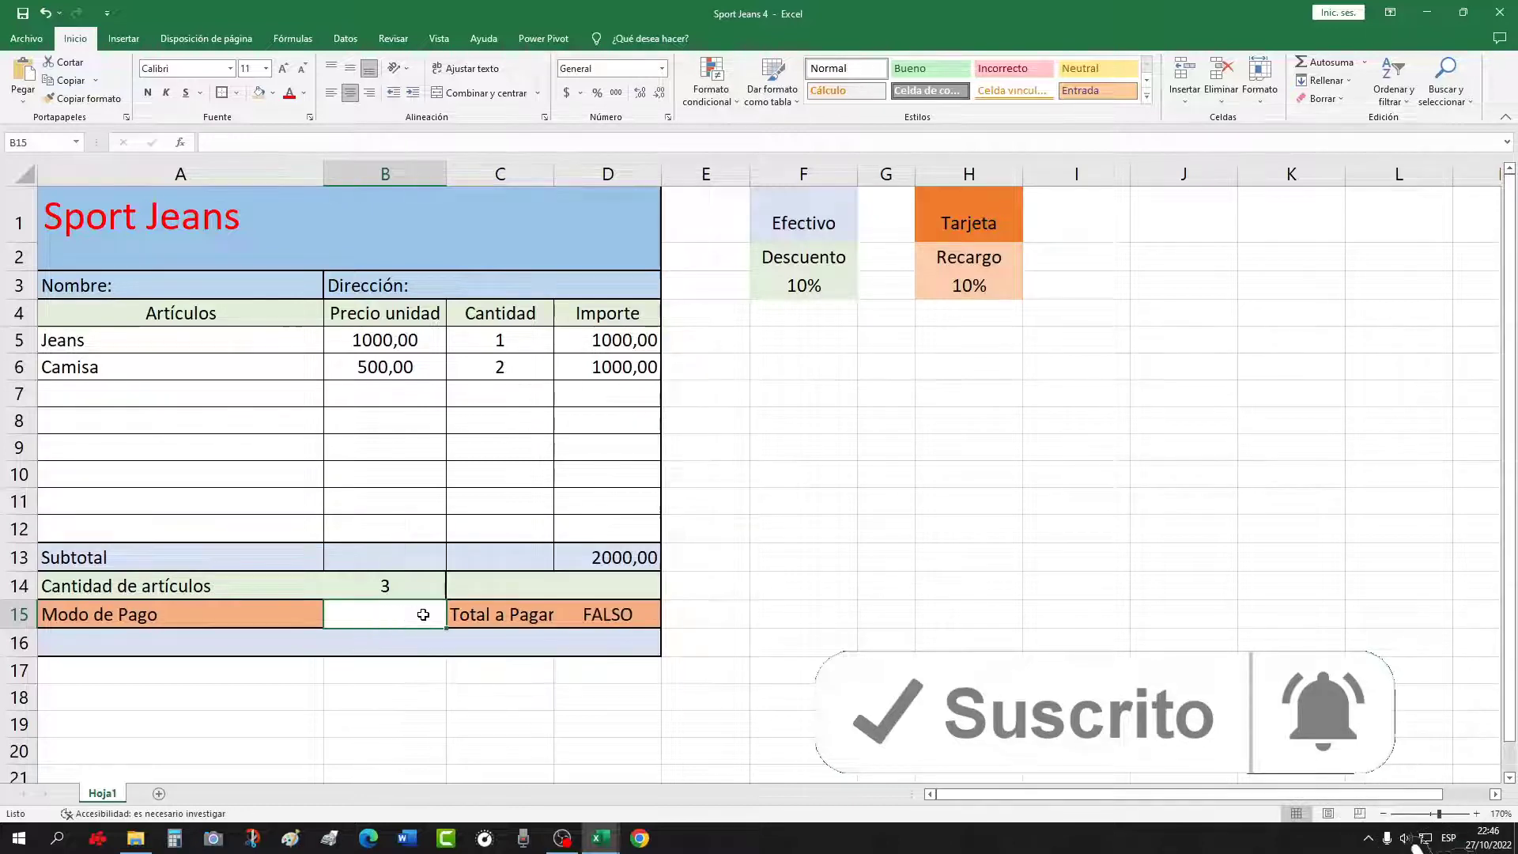
# Set up an equal-to conditional highlighting rule for the Total a Pagar cell D15 with the comparison value Falso
pyautogui.click(604, 615)
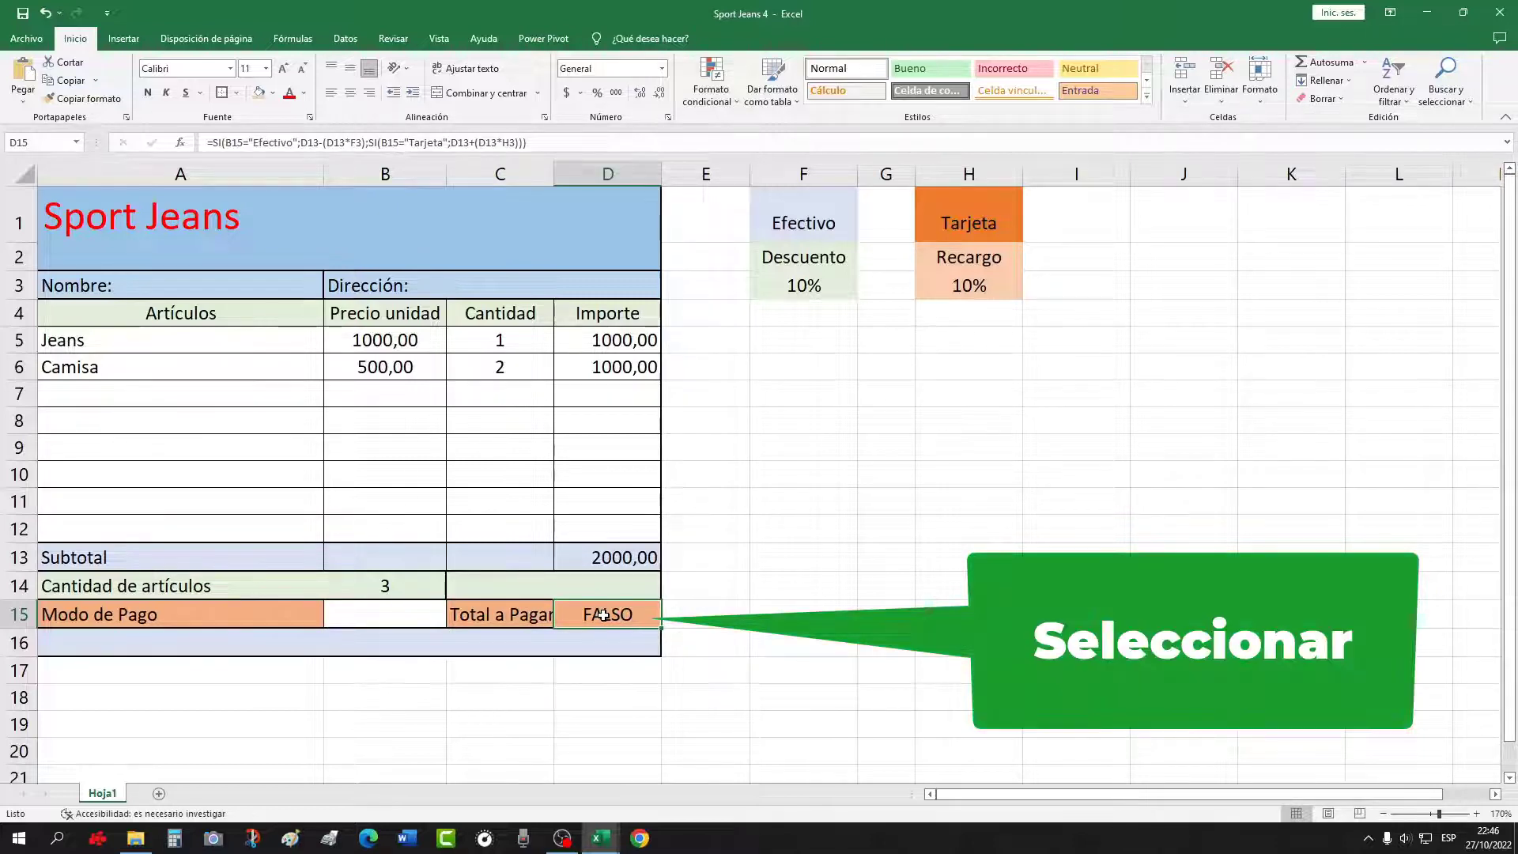
pyautogui.click(721, 96)
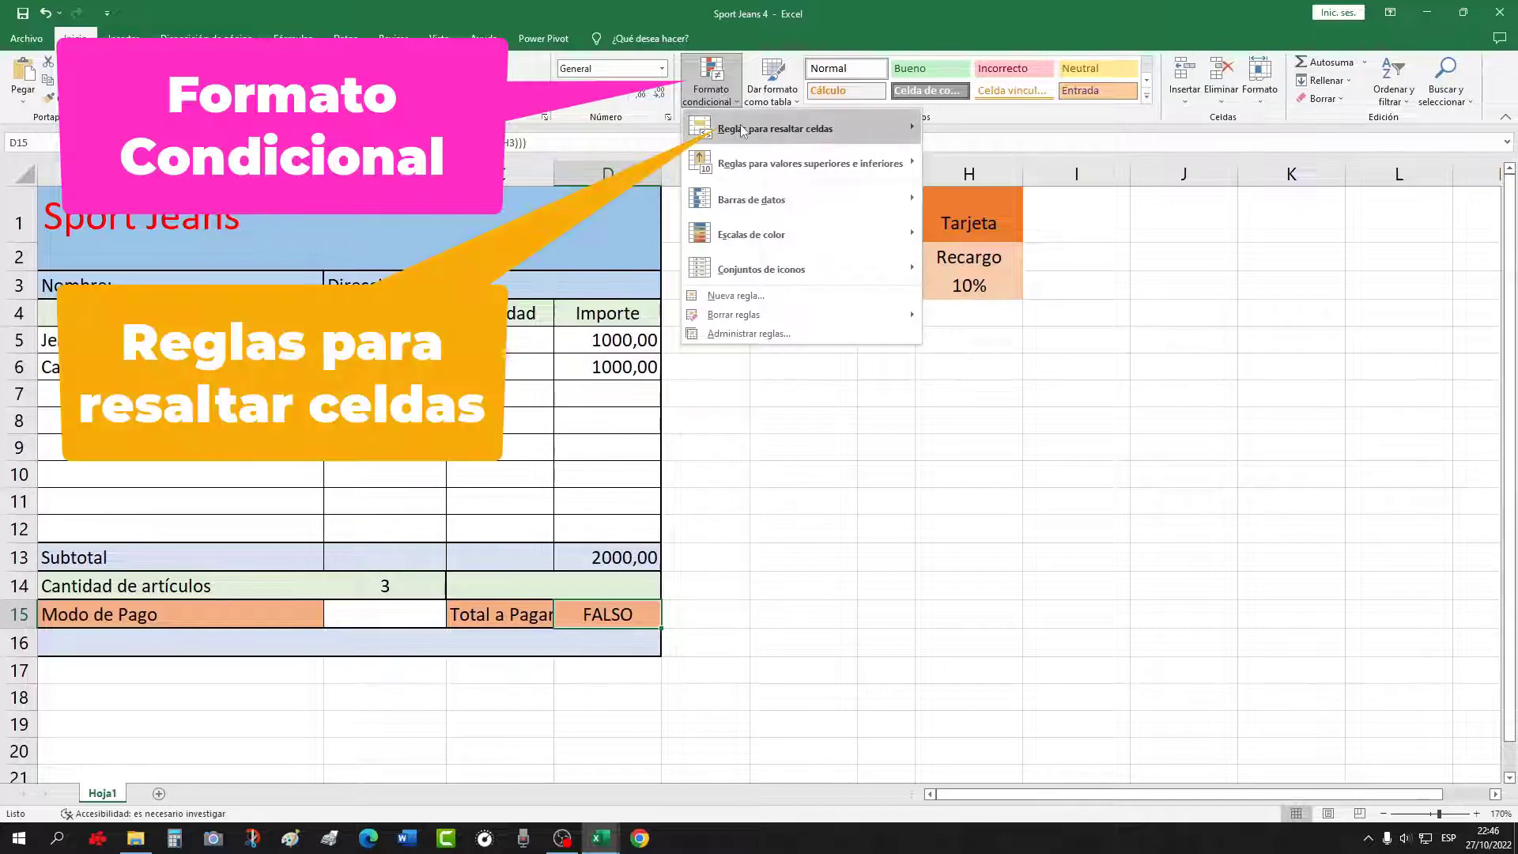
pyautogui.moveTo(837, 132)
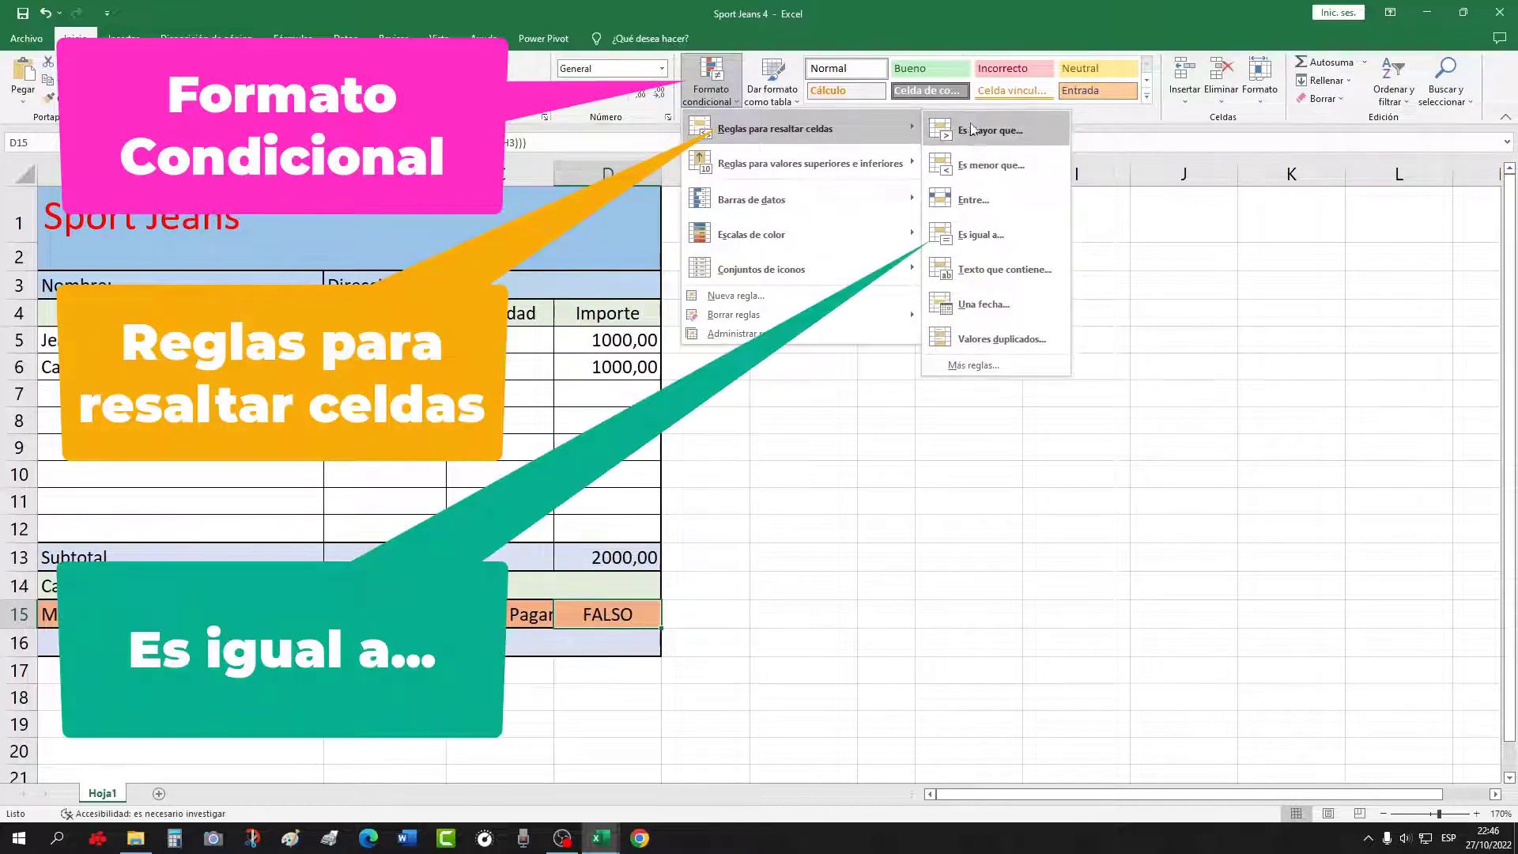
pyautogui.click(1008, 234)
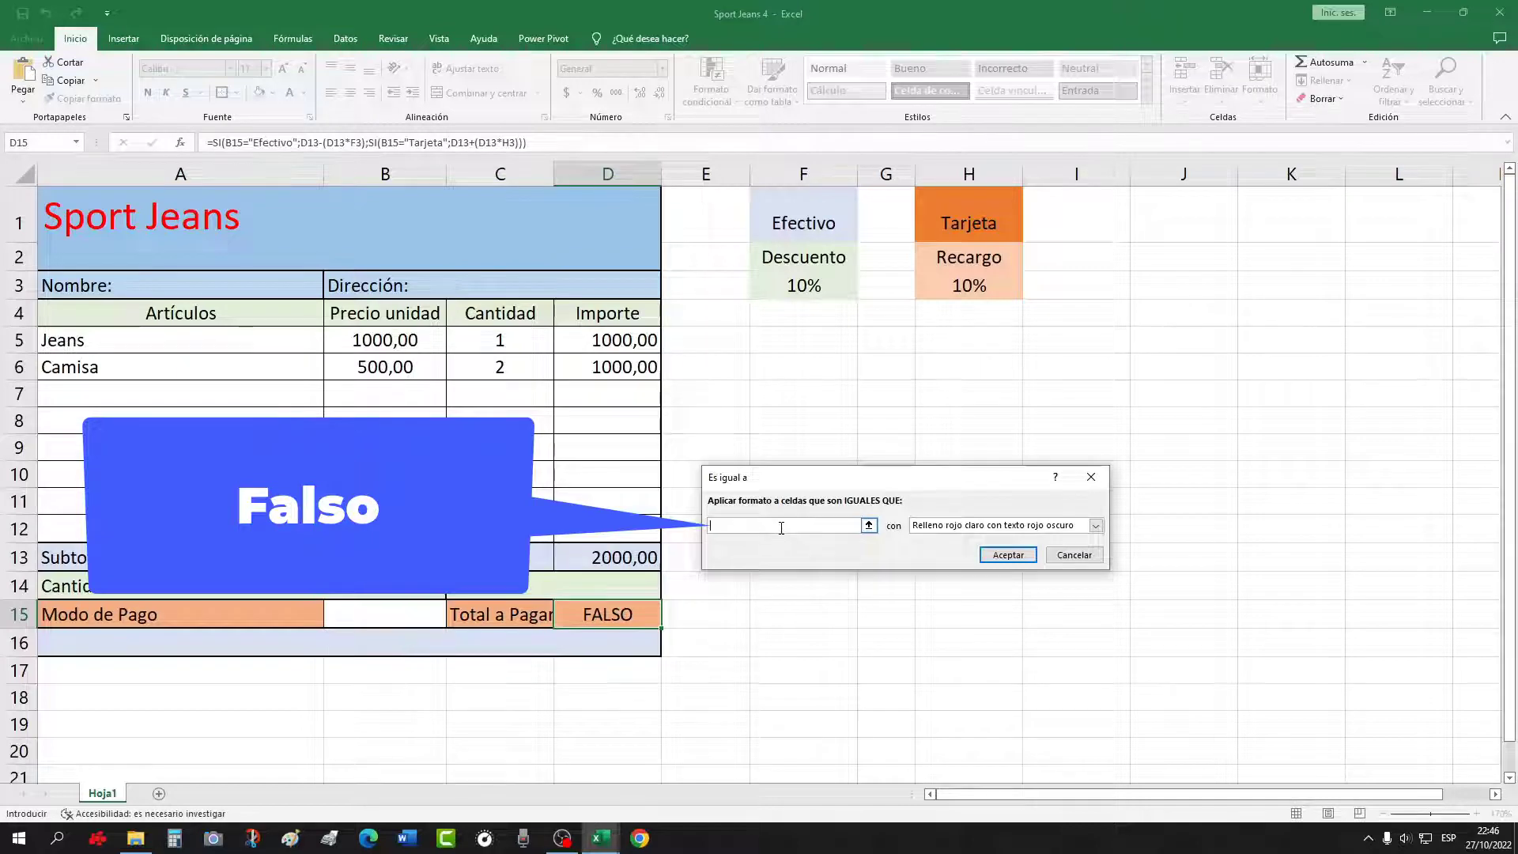
pyautogui.write('Falso')
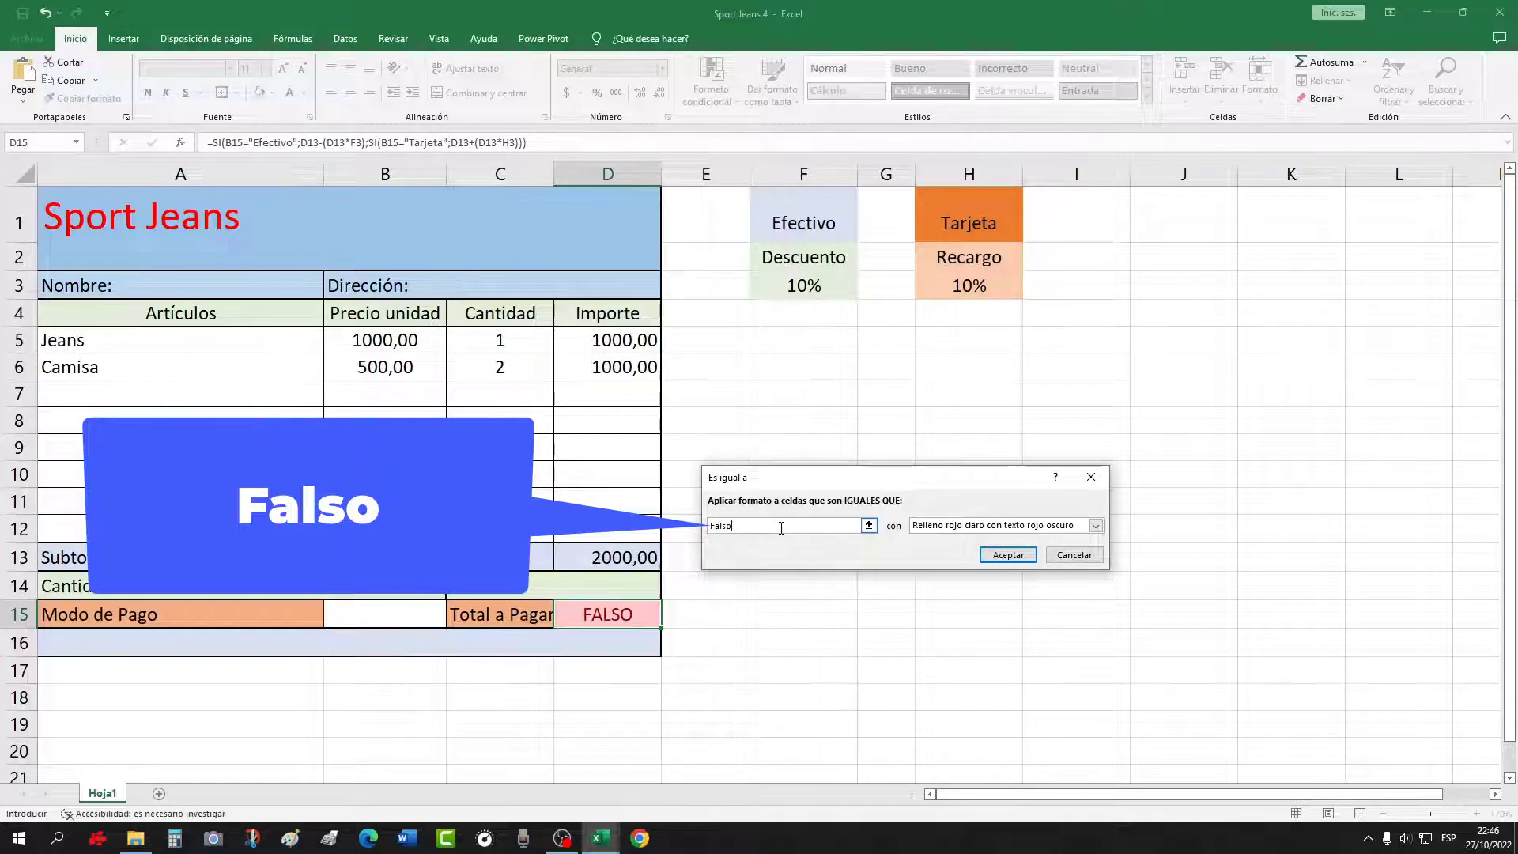
# Give the D15 rule a custom format with white font color and apply it
pyautogui.click(1095, 526)
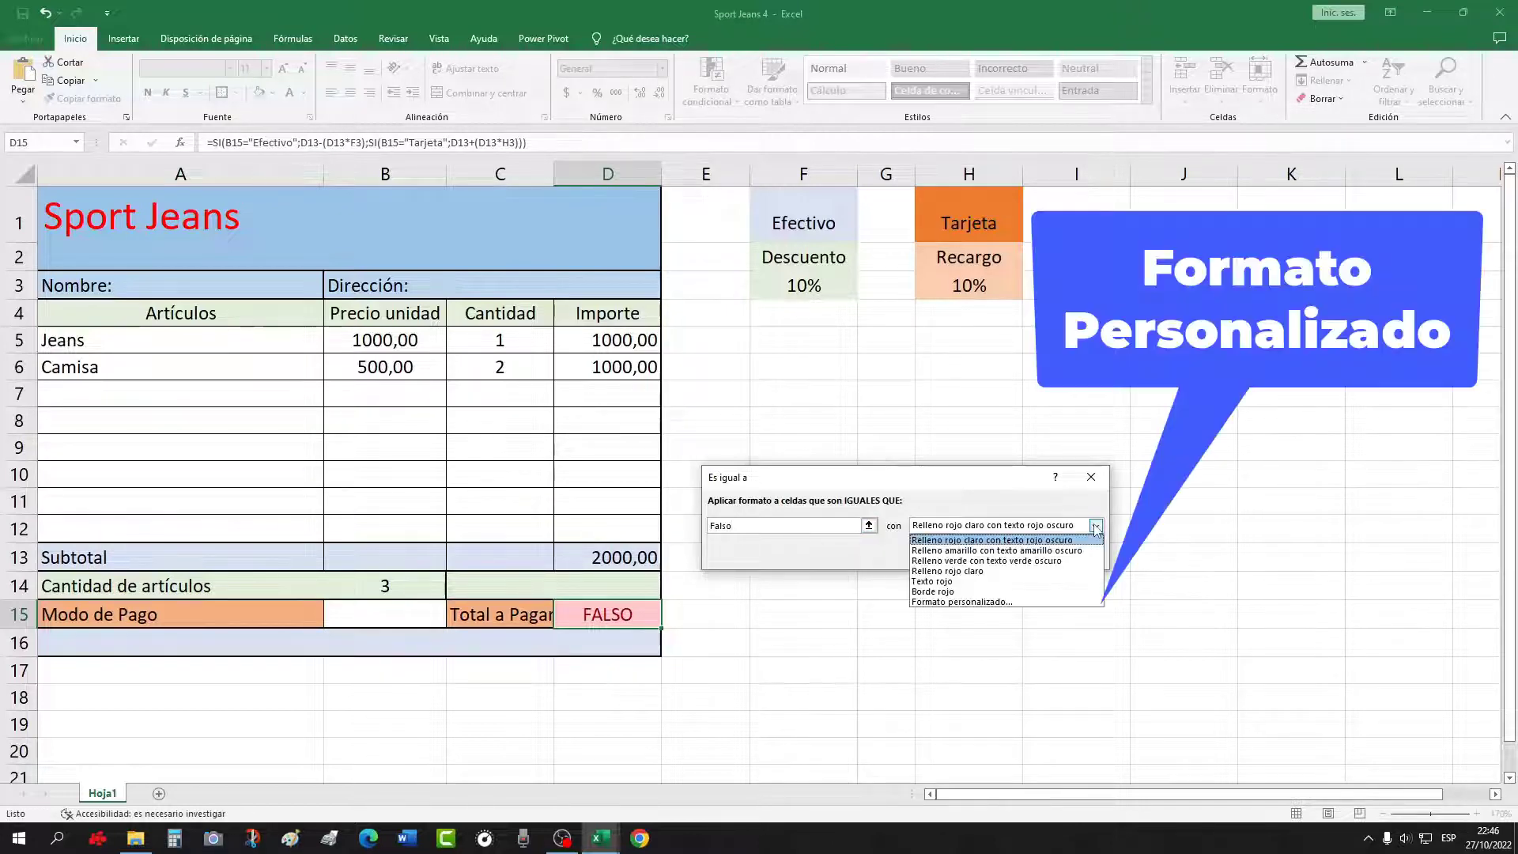
pyautogui.click(1017, 603)
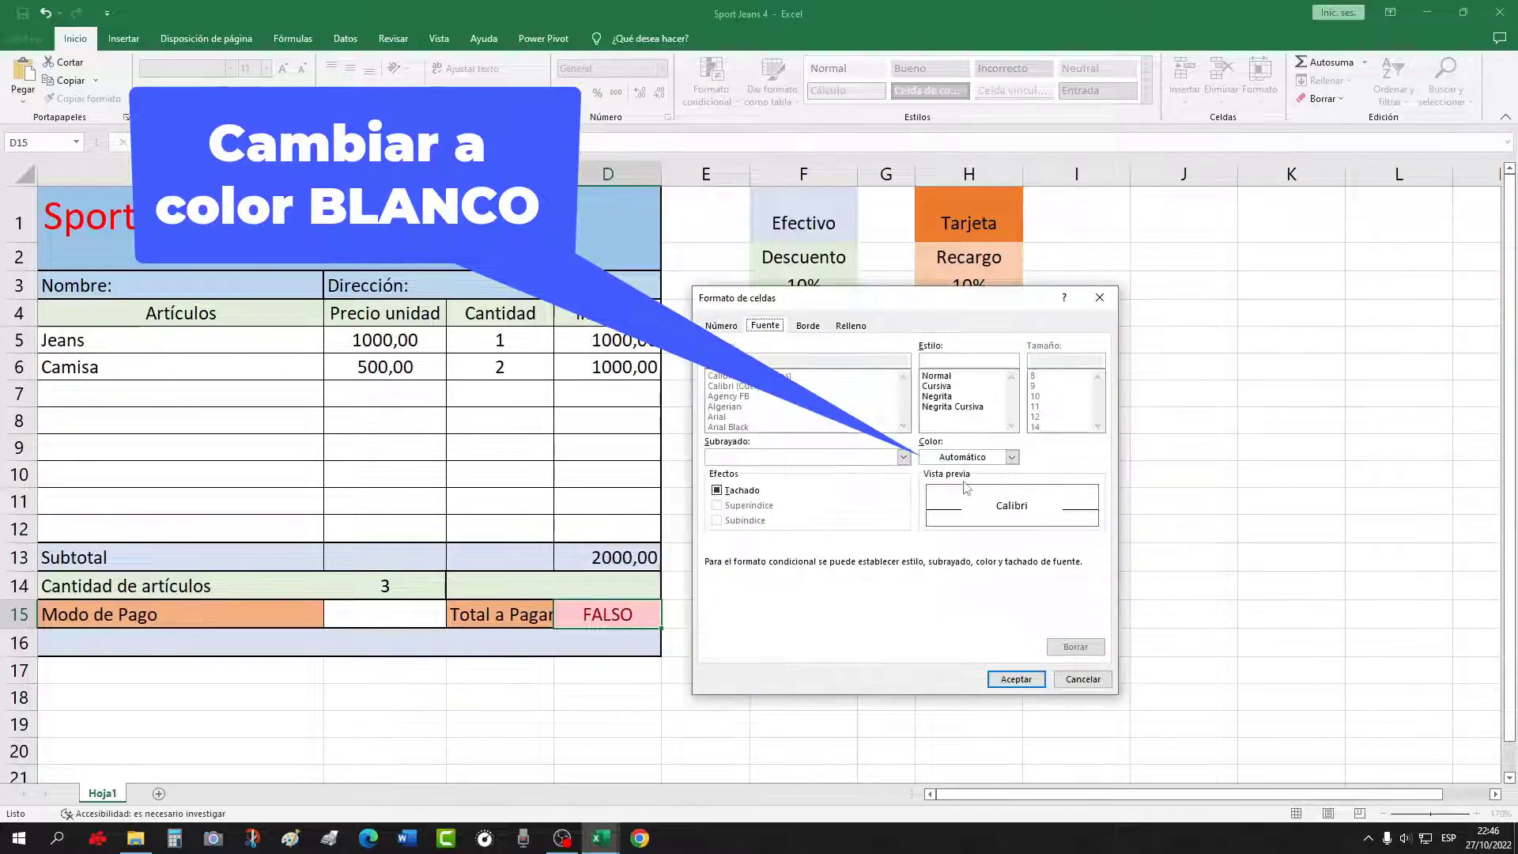
pyautogui.click(1011, 457)
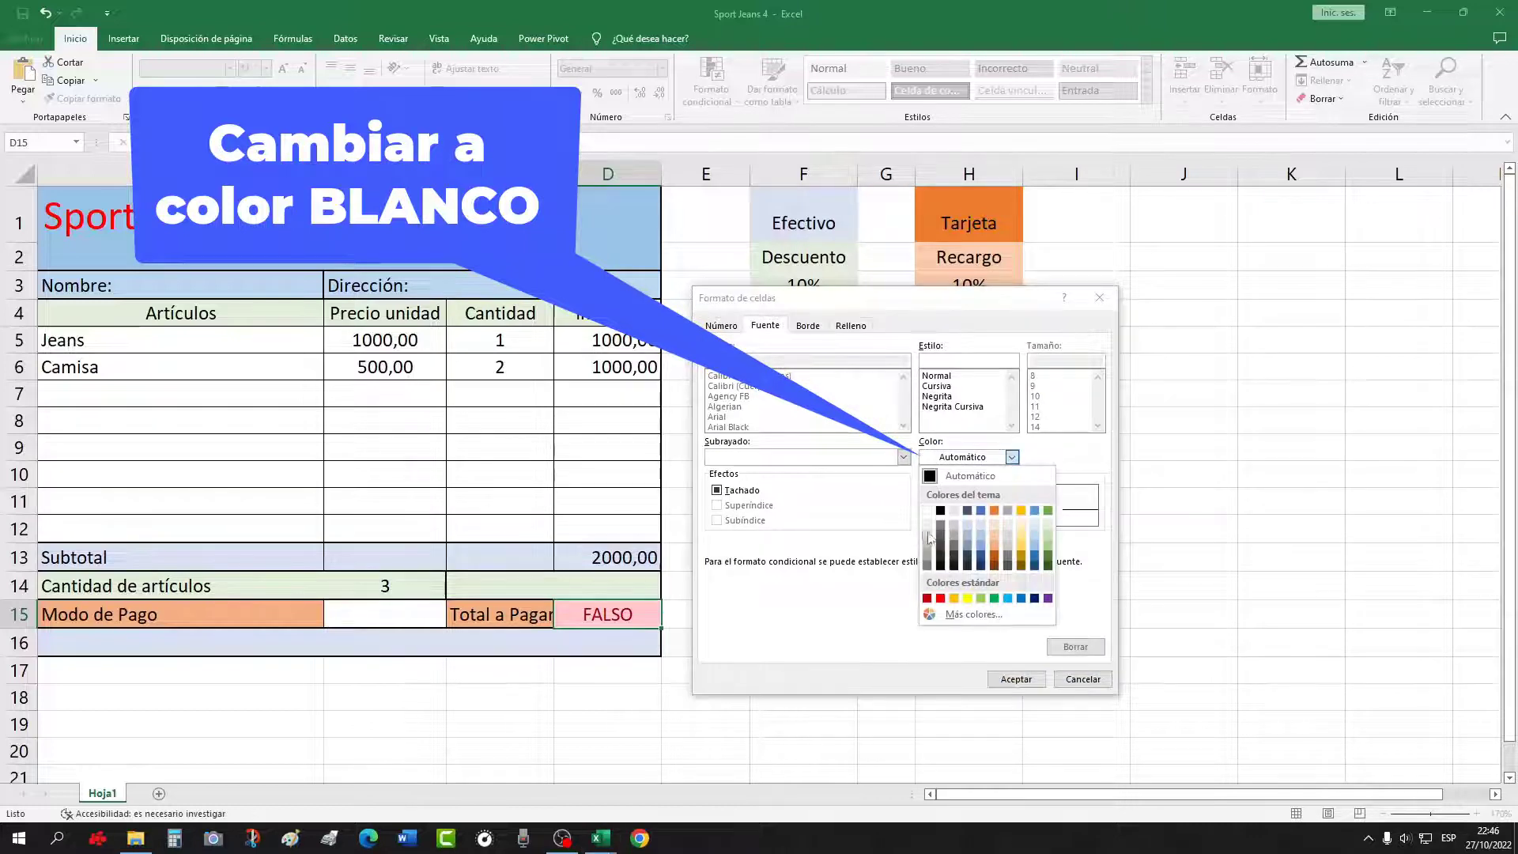
pyautogui.click(927, 510)
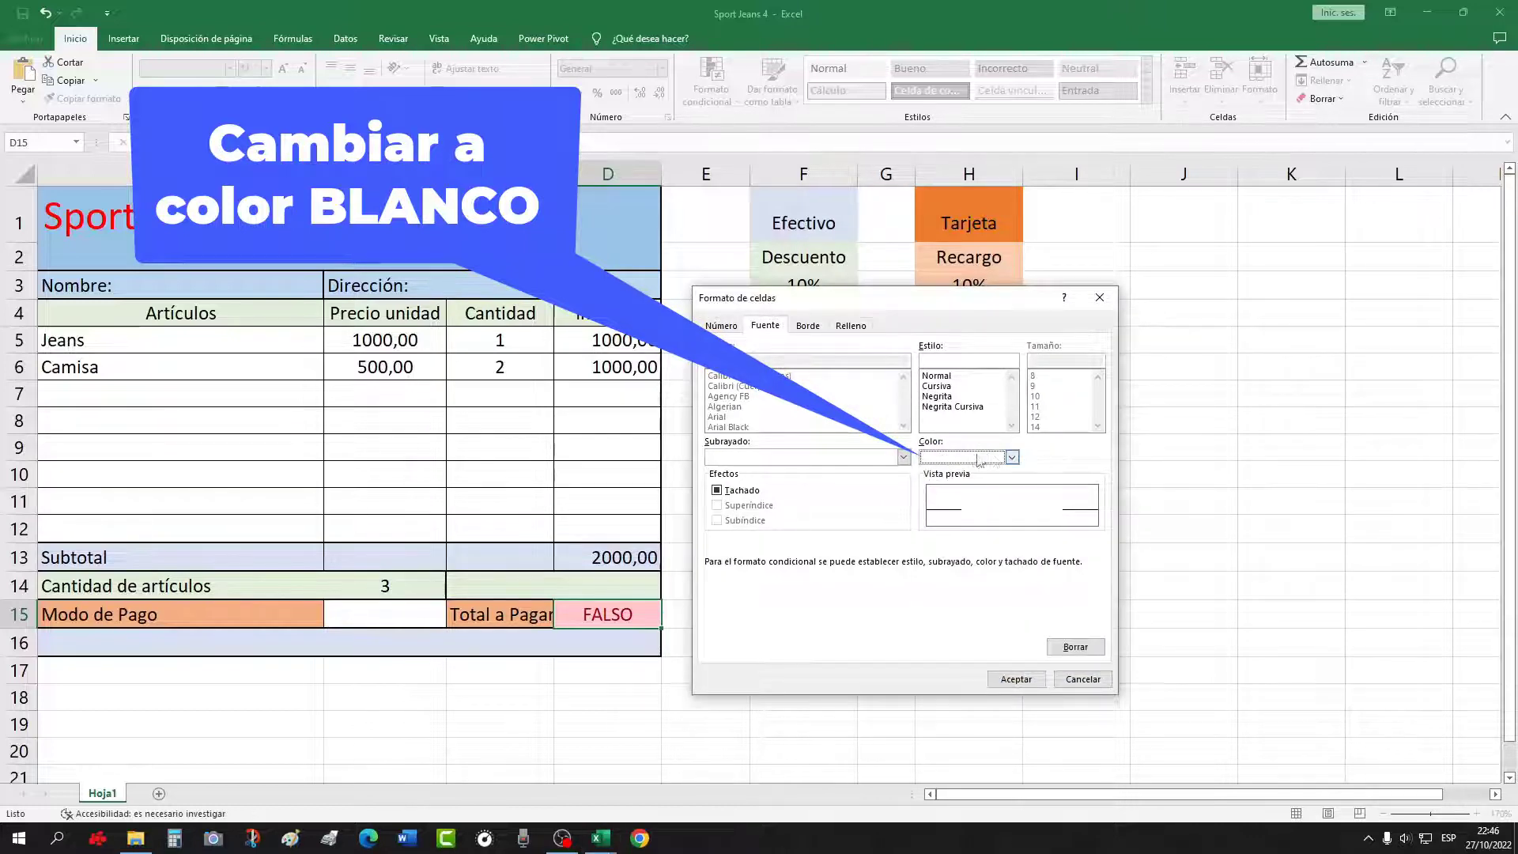
pyautogui.click(1012, 680)
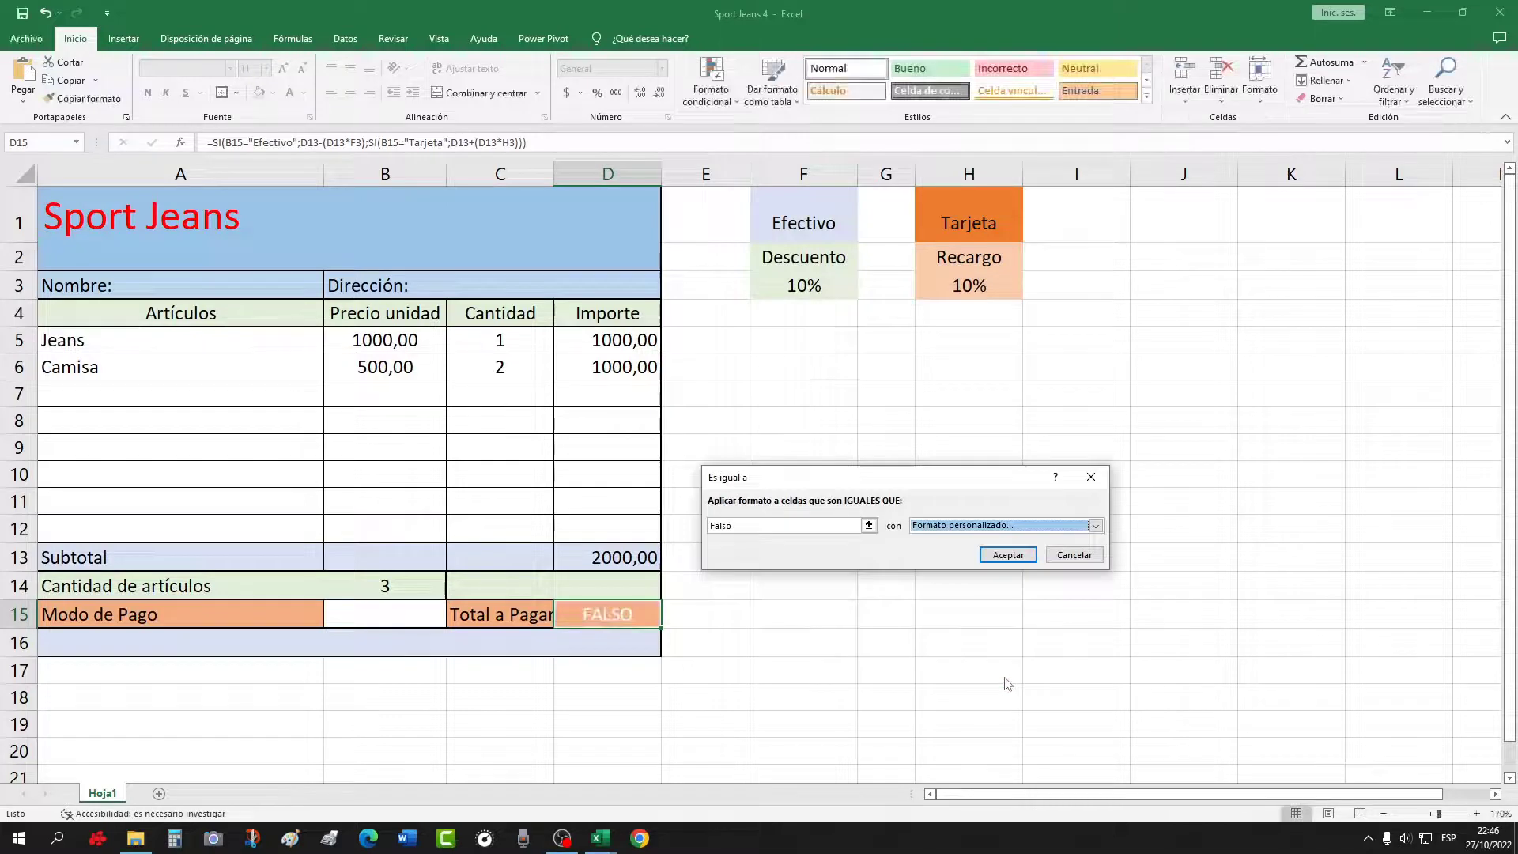
pyautogui.click(1019, 557)
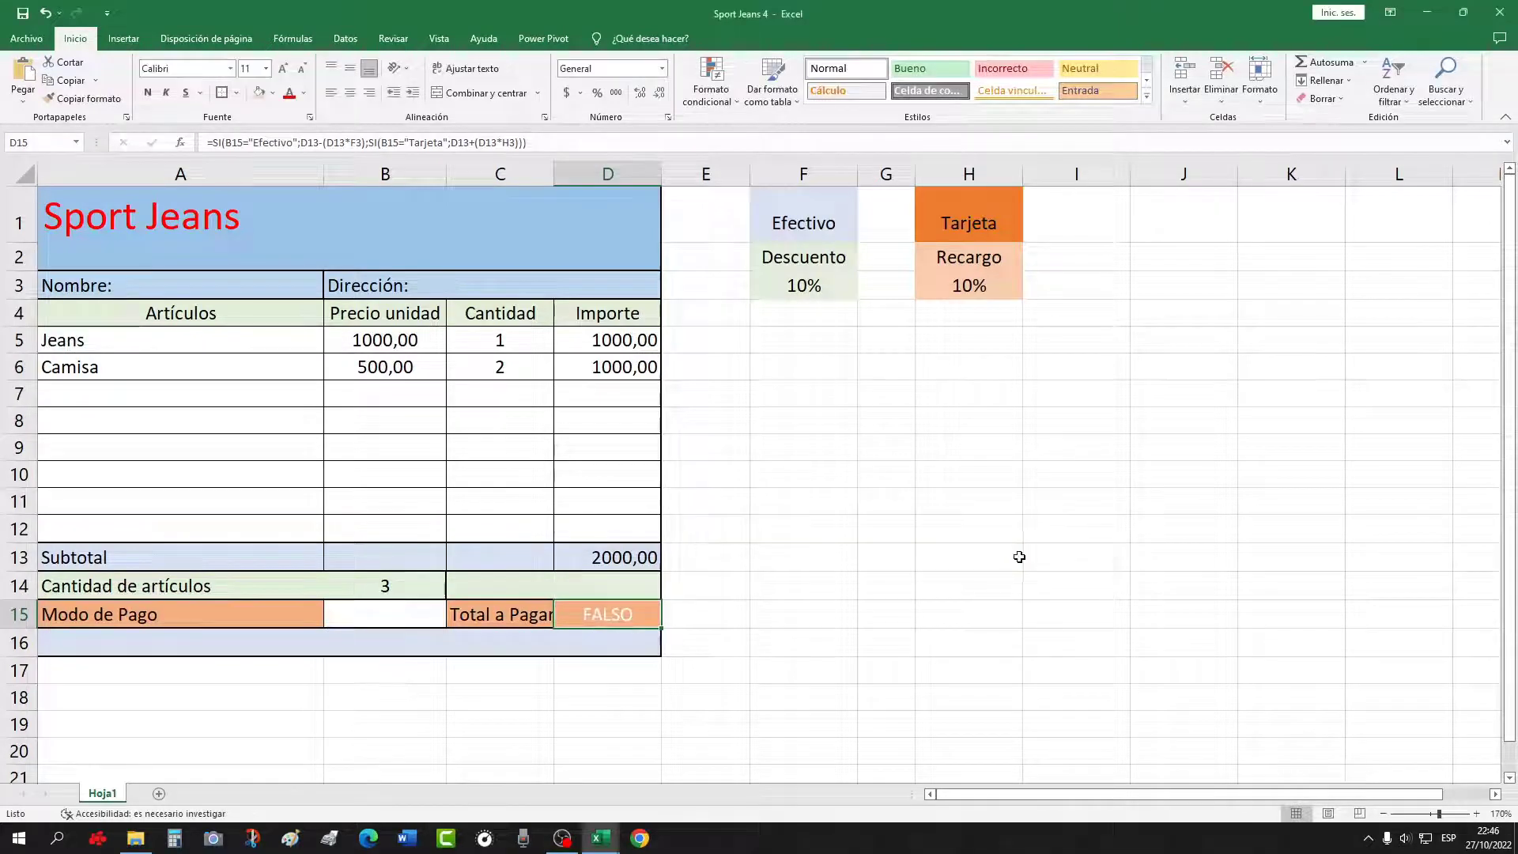
pyautogui.click(973, 618)
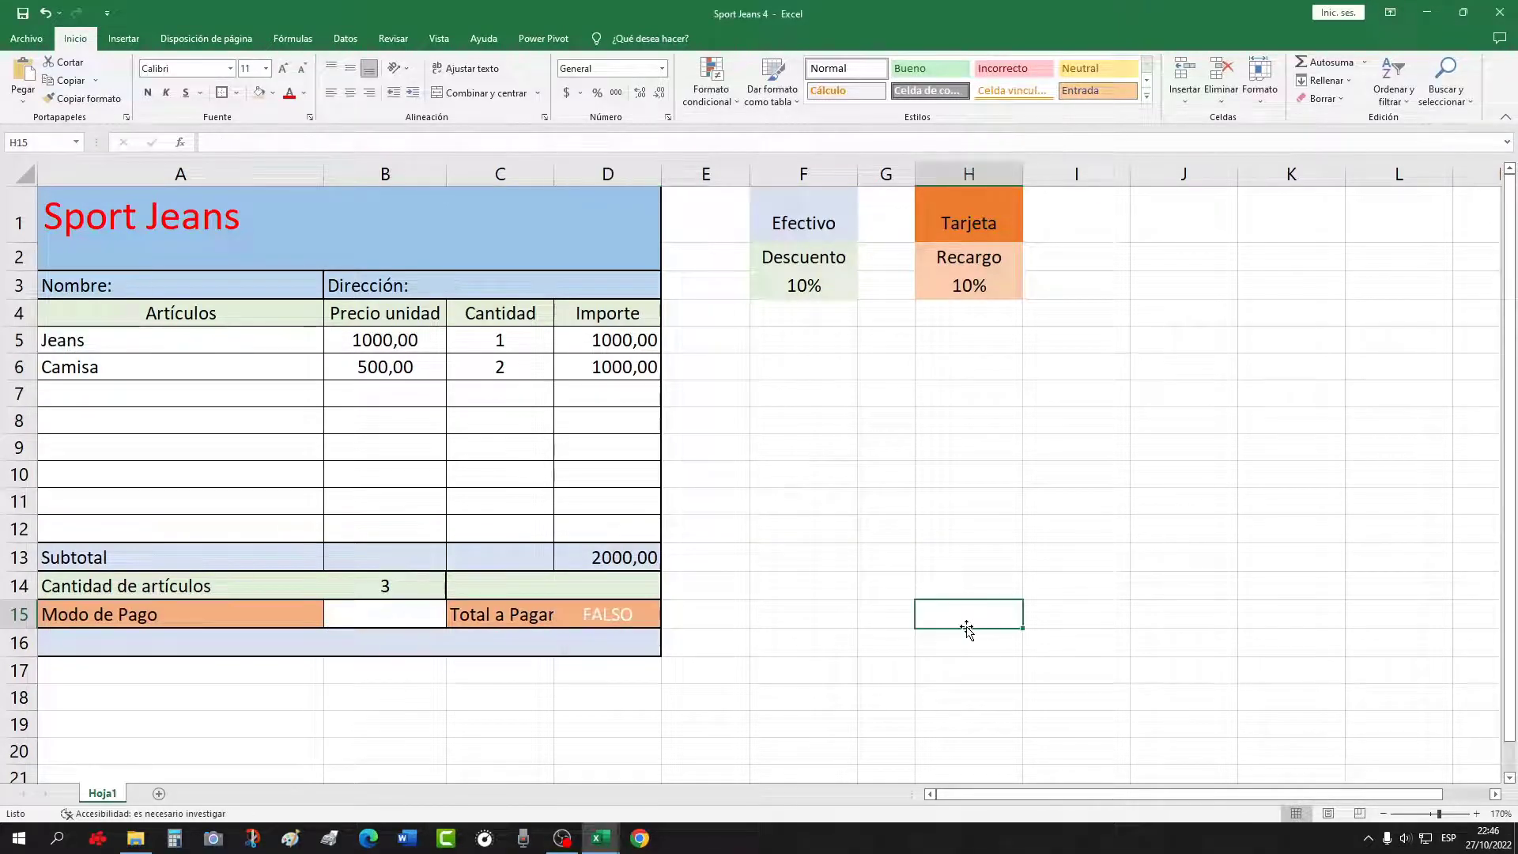
# Fill the Total a Pagar cell D15 with white
pyautogui.click(611, 615)
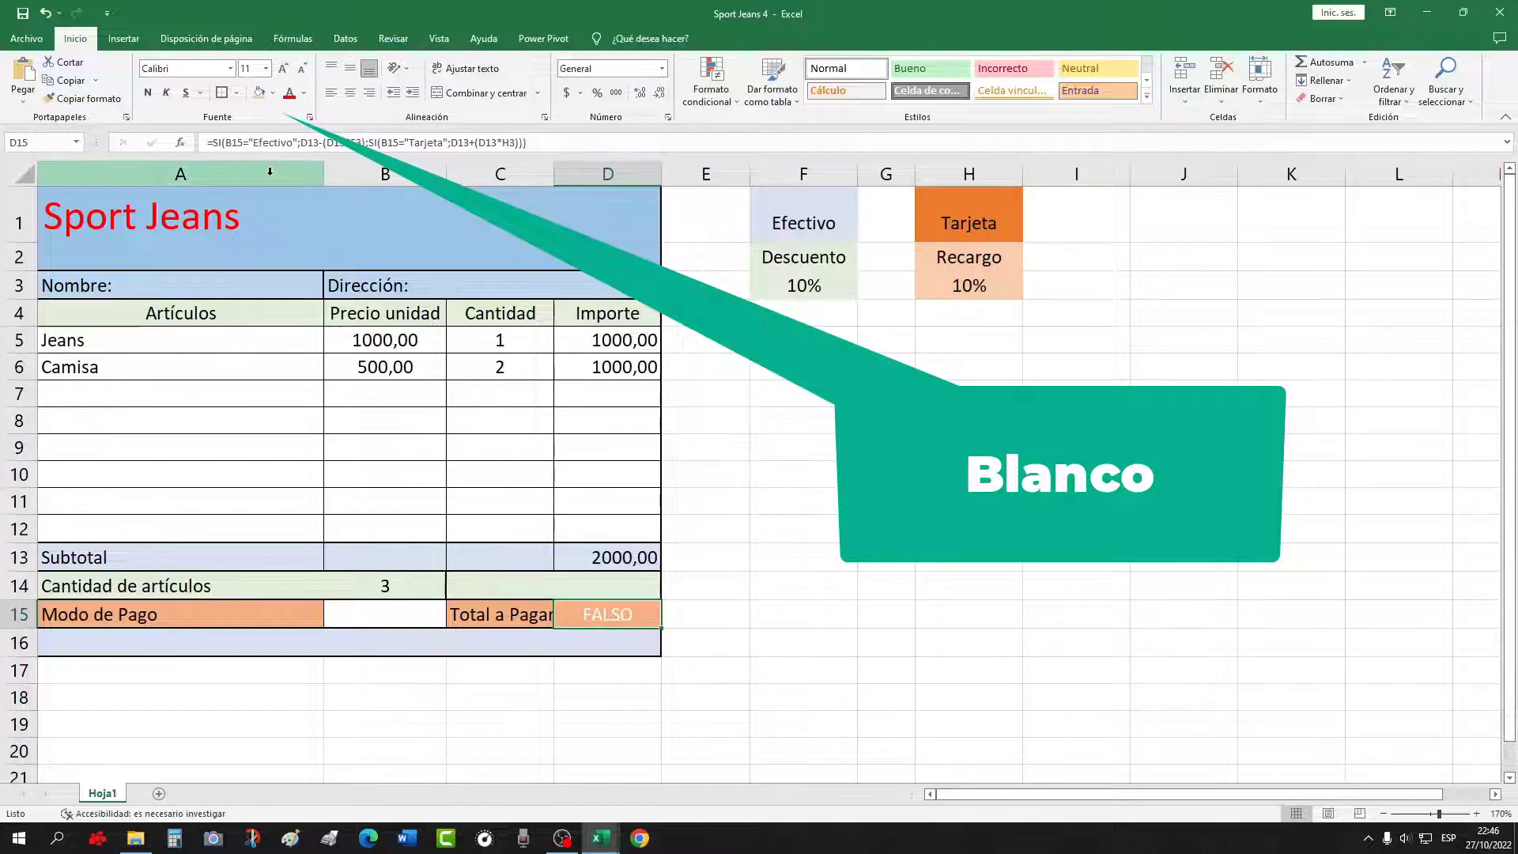
pyautogui.click(272, 94)
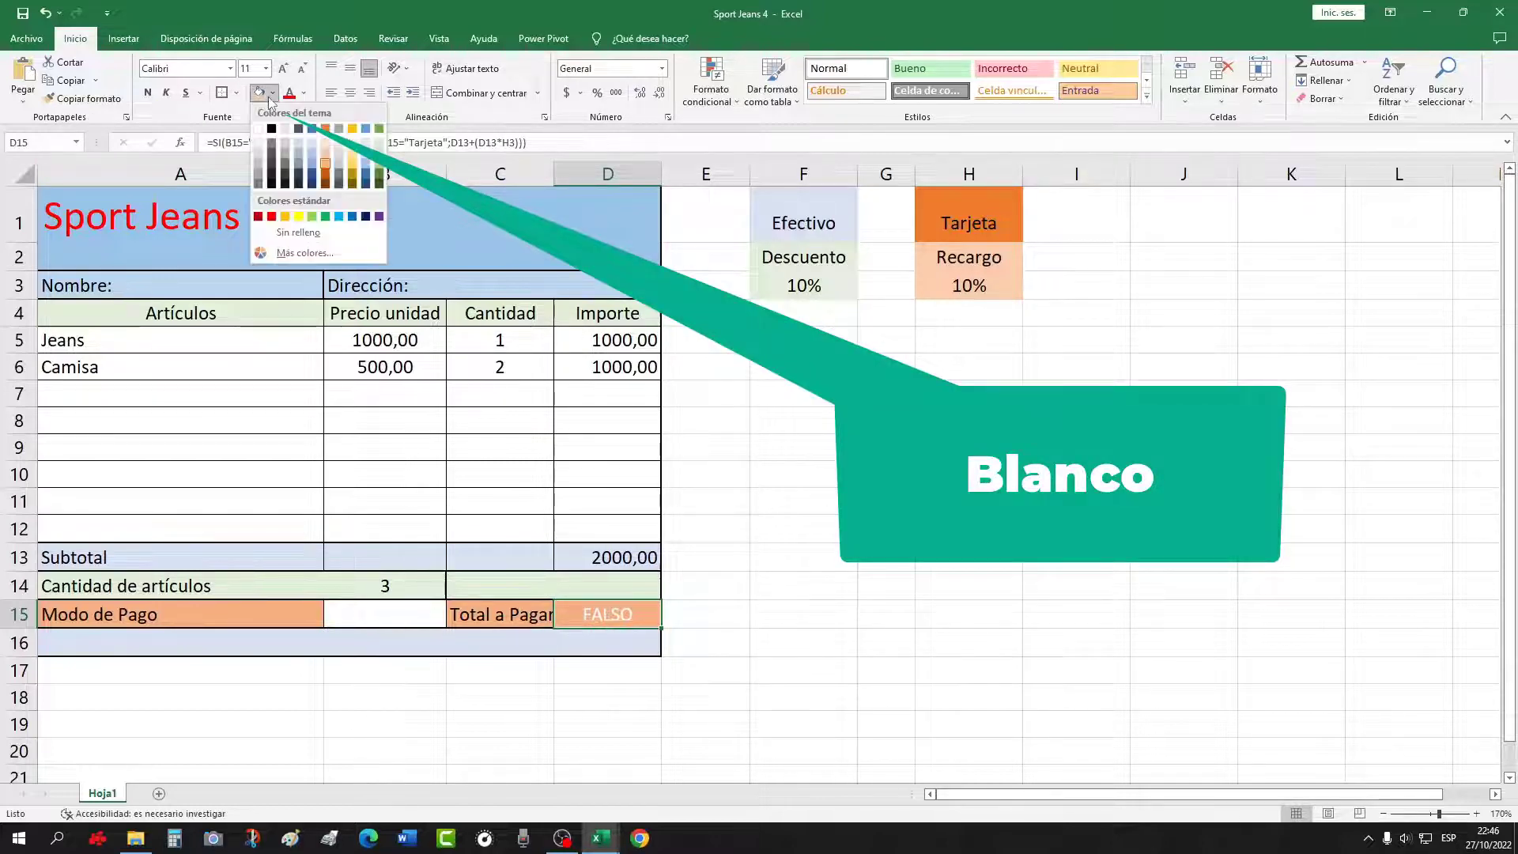
pyautogui.click(259, 129)
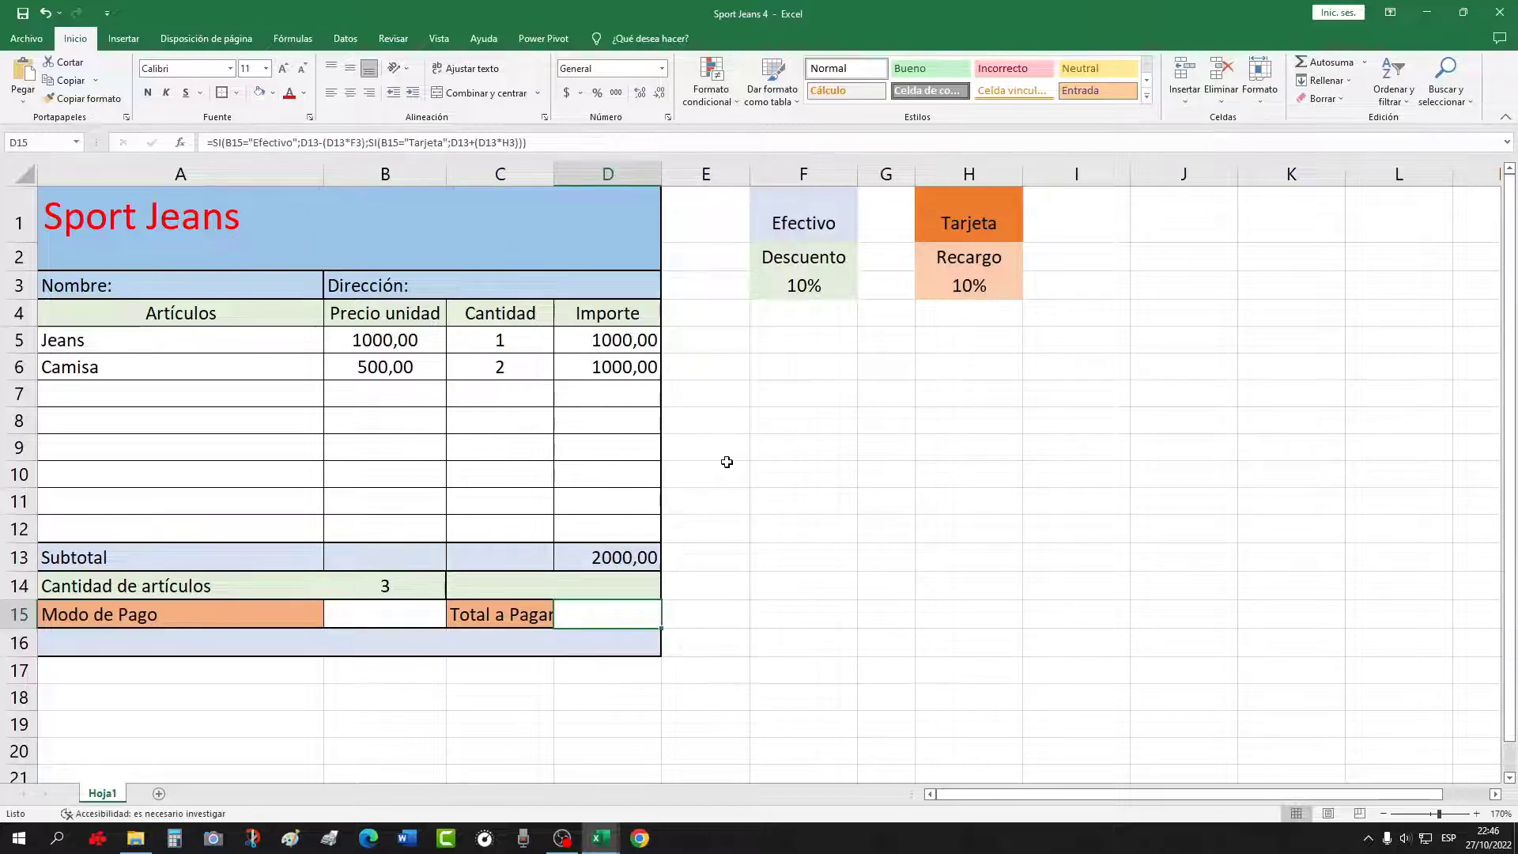
pyautogui.click(761, 474)
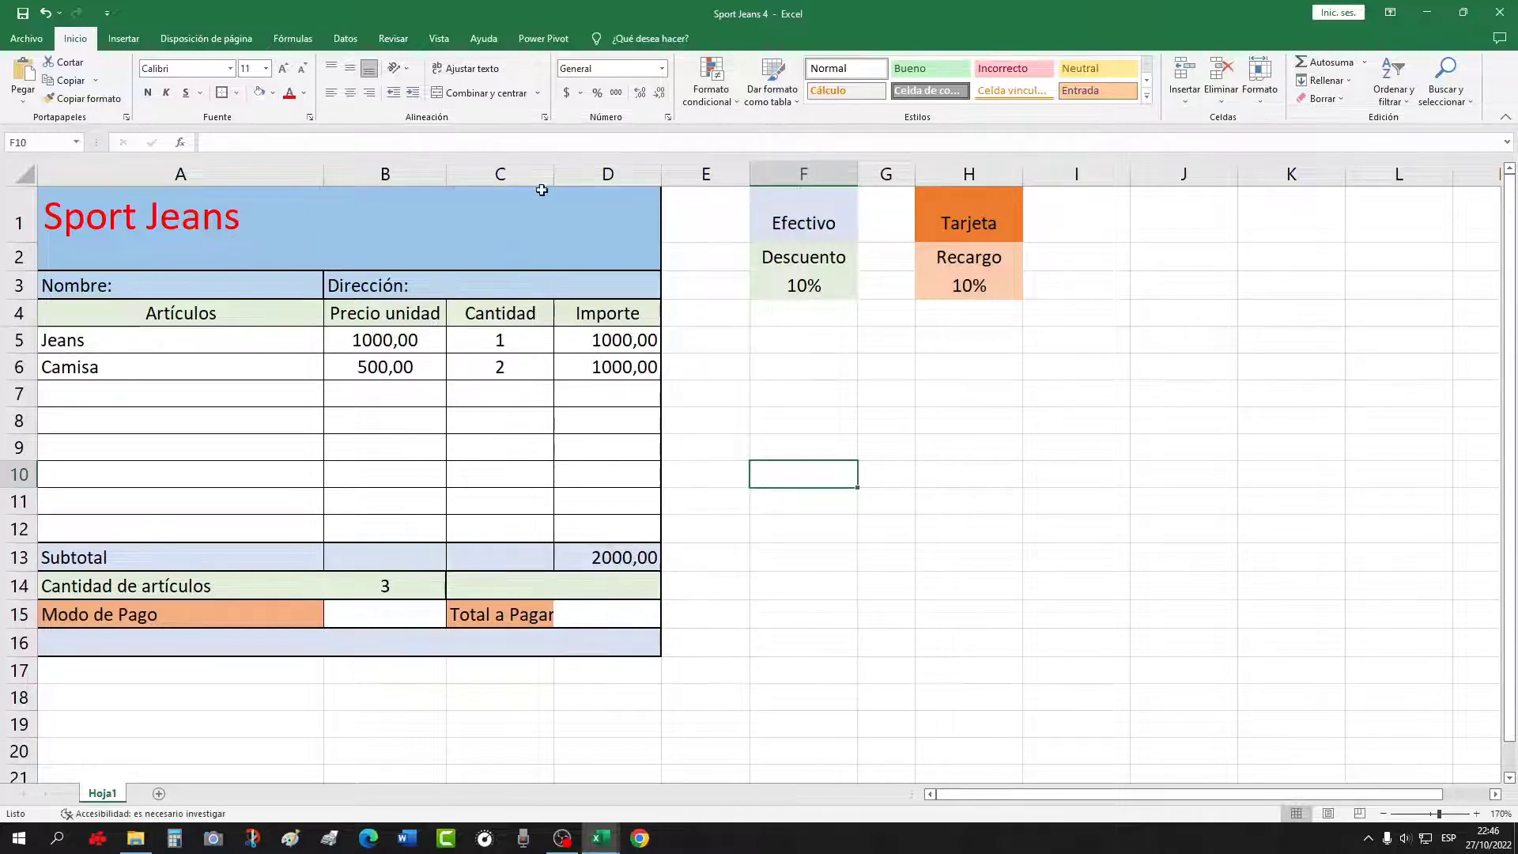
# Widen column C slightly so the Total a Pagar label fits in its cell
pyautogui.moveTo(557, 170); pyautogui.dragTo(563, 170)
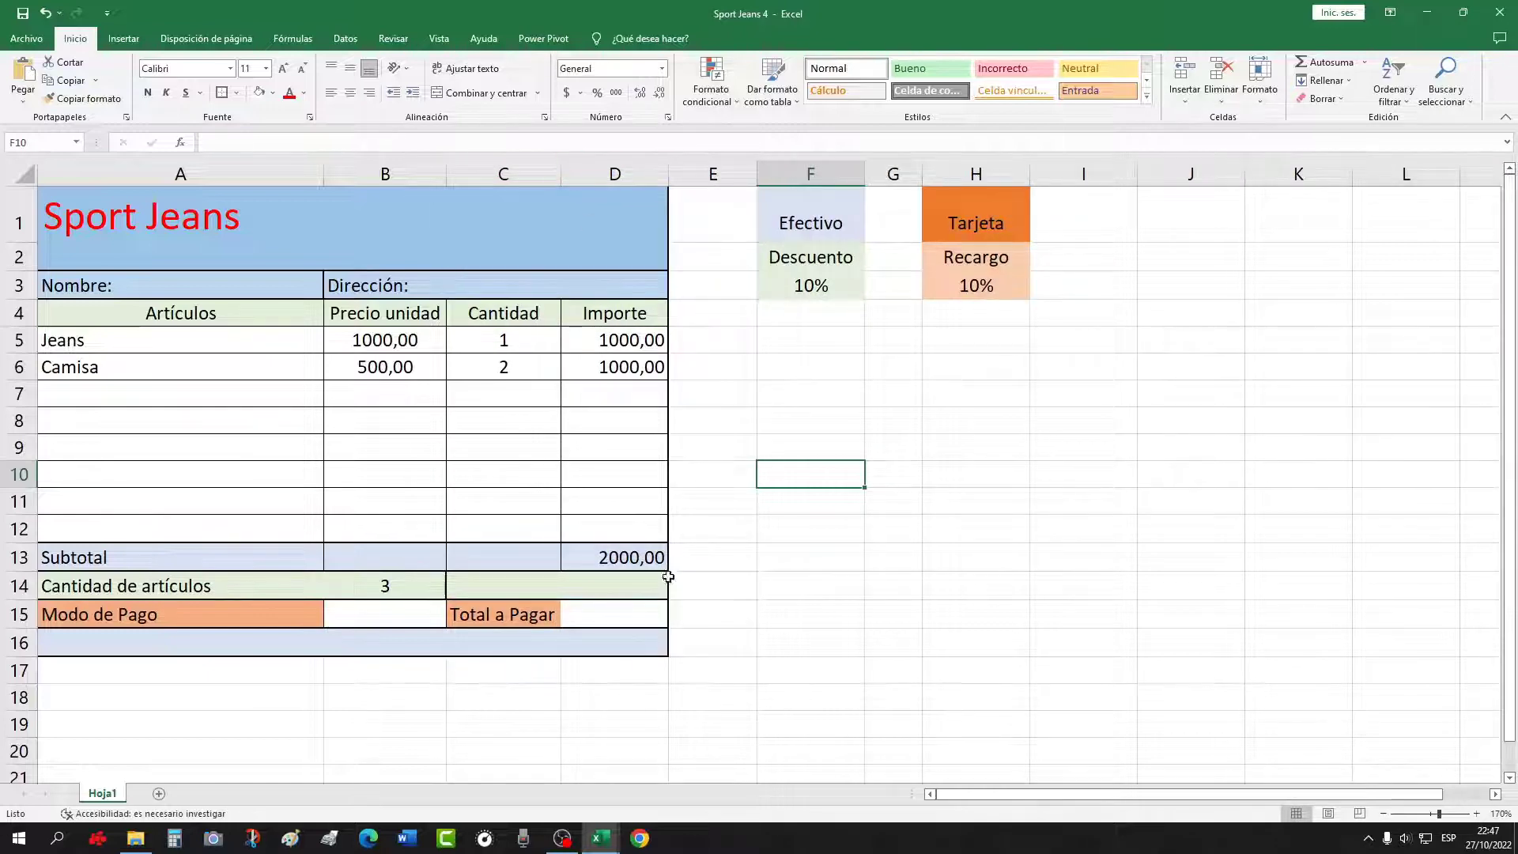
pyautogui.click(635, 622)
pyautogui.click(747, 668)
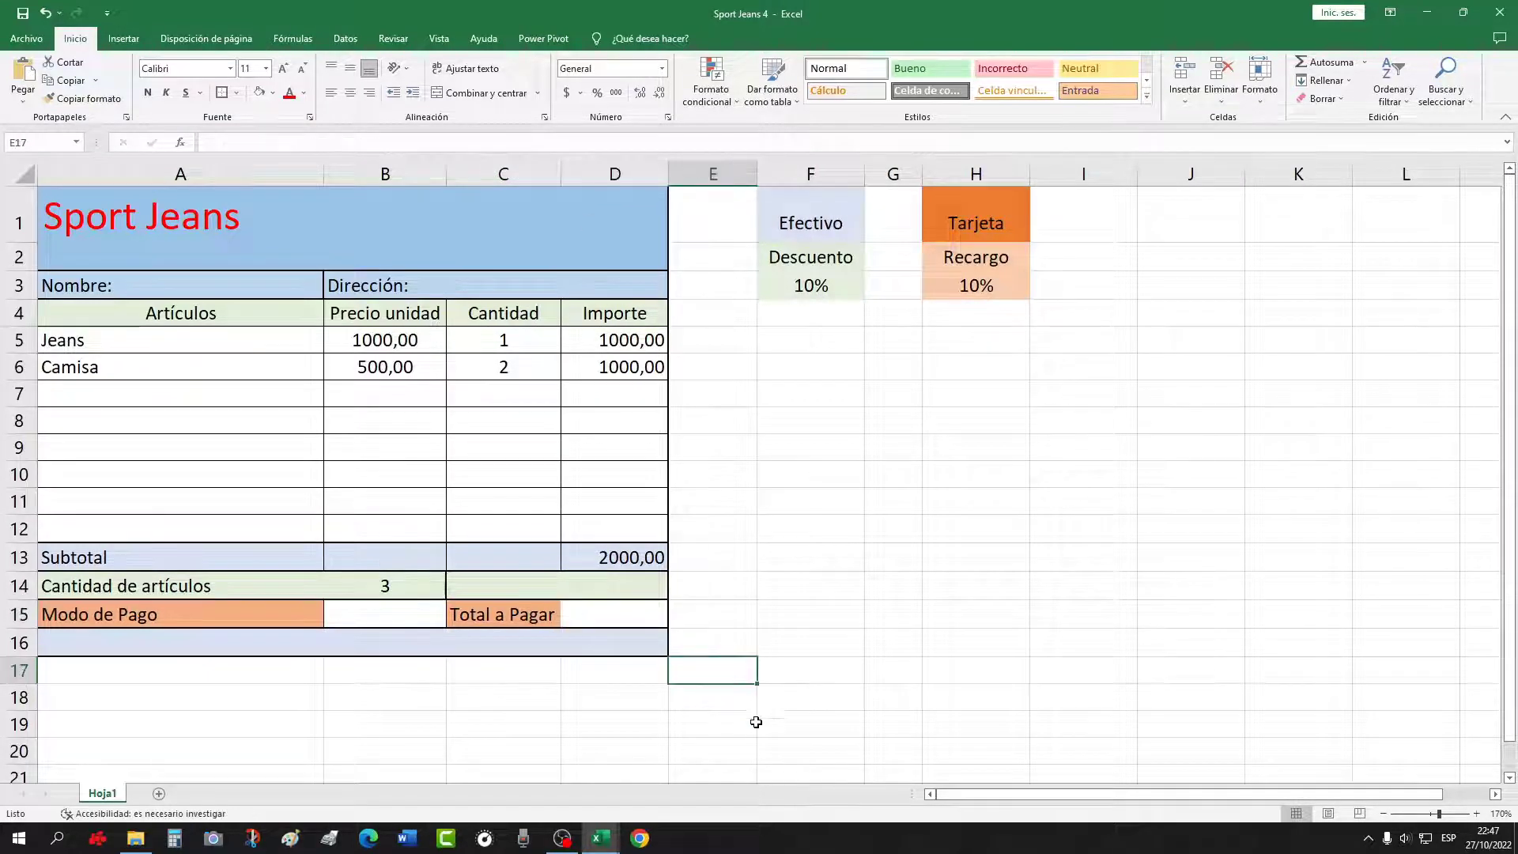
# Test the Total a Pagar by entering Efectivo as the Modo de Pago in cell B15 and replacing it with Tarjeta
pyautogui.click(400, 617)
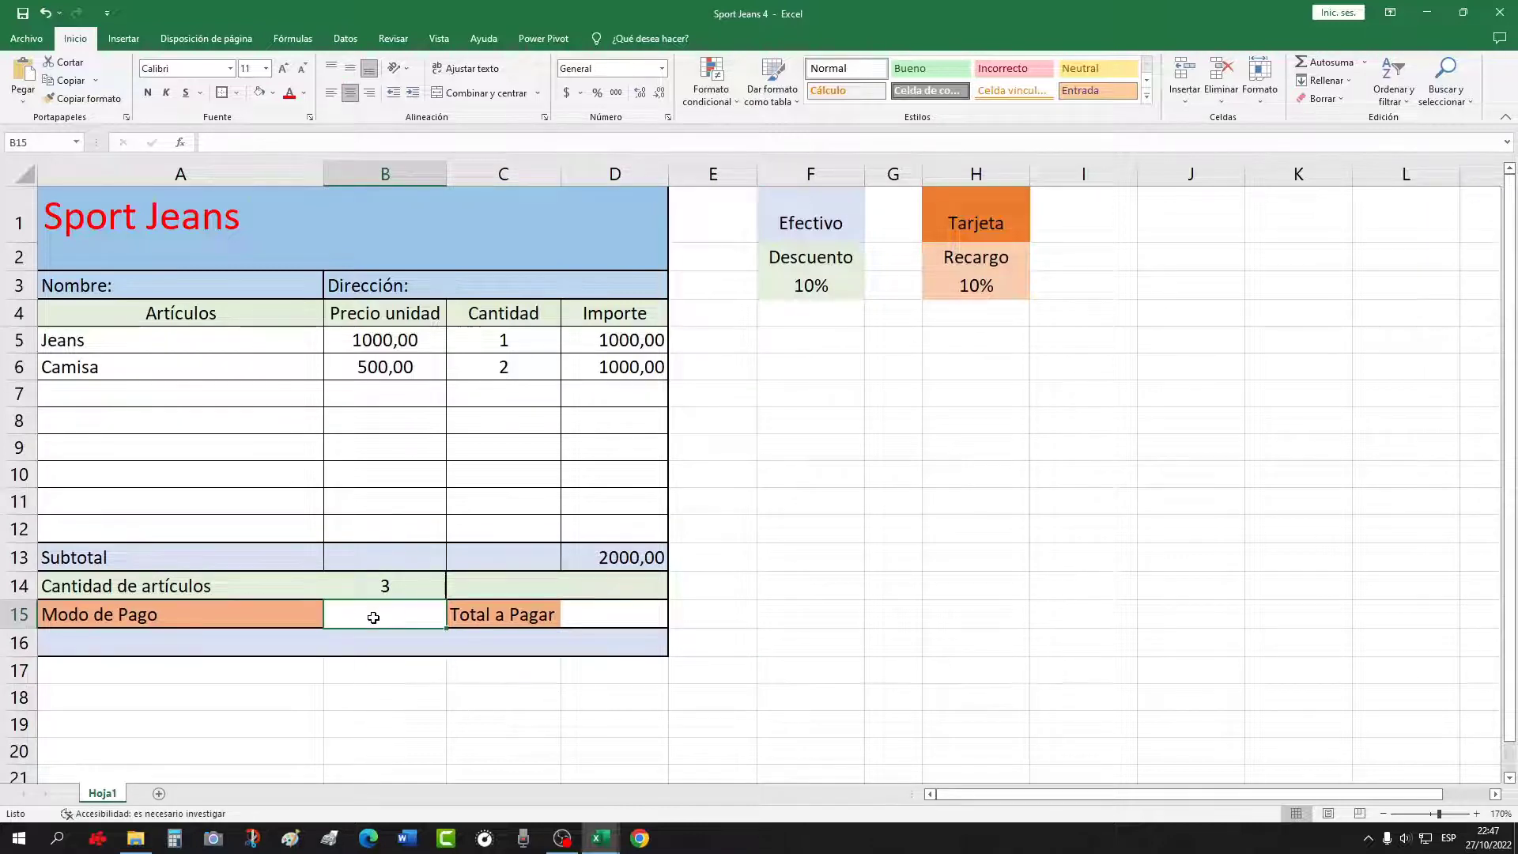
pyautogui.write('E')
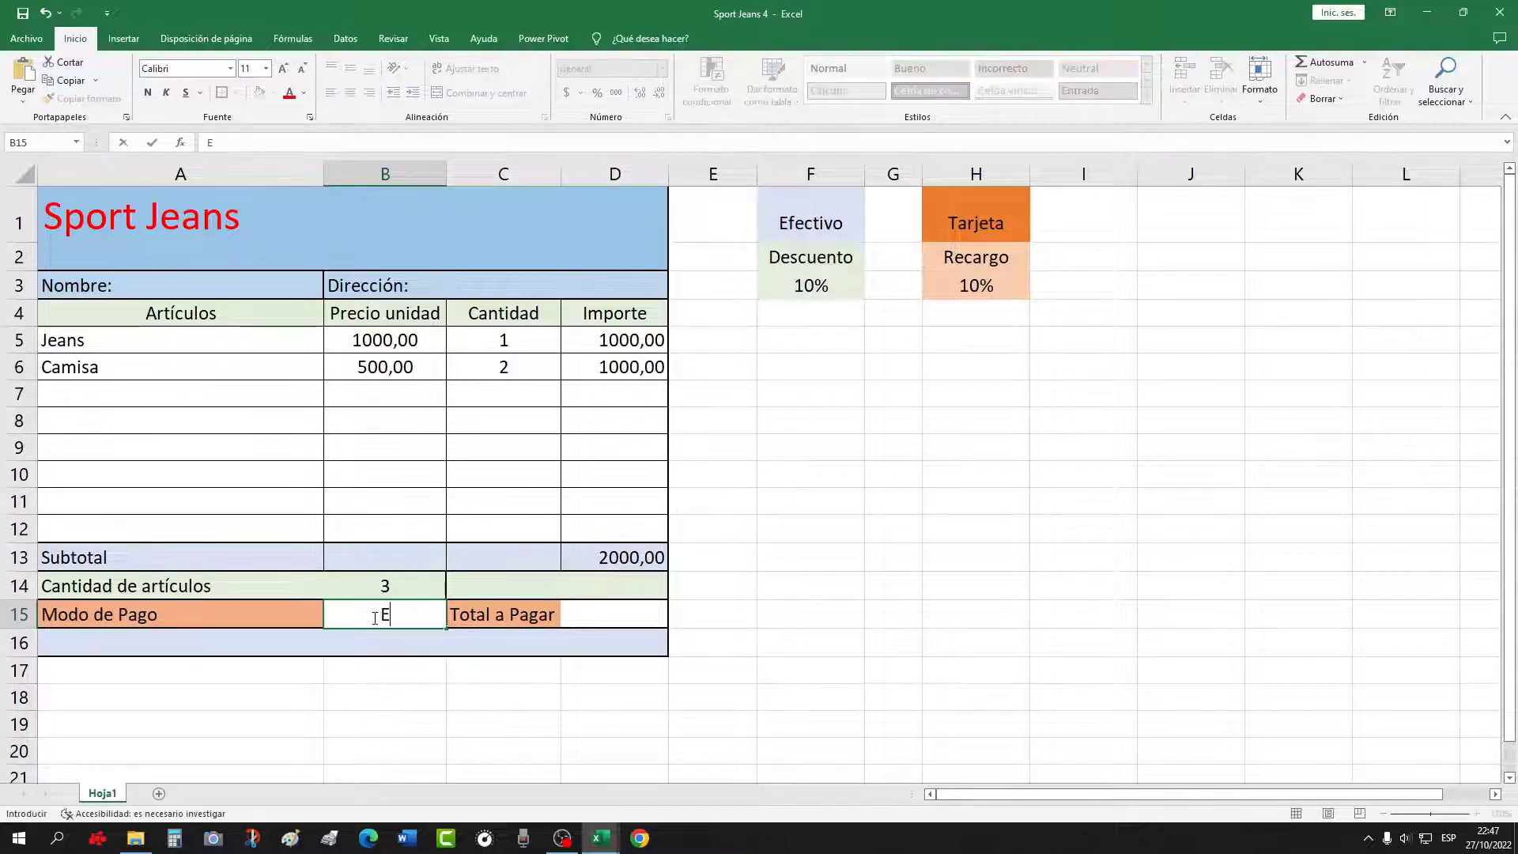
pyautogui.write('fectivo')
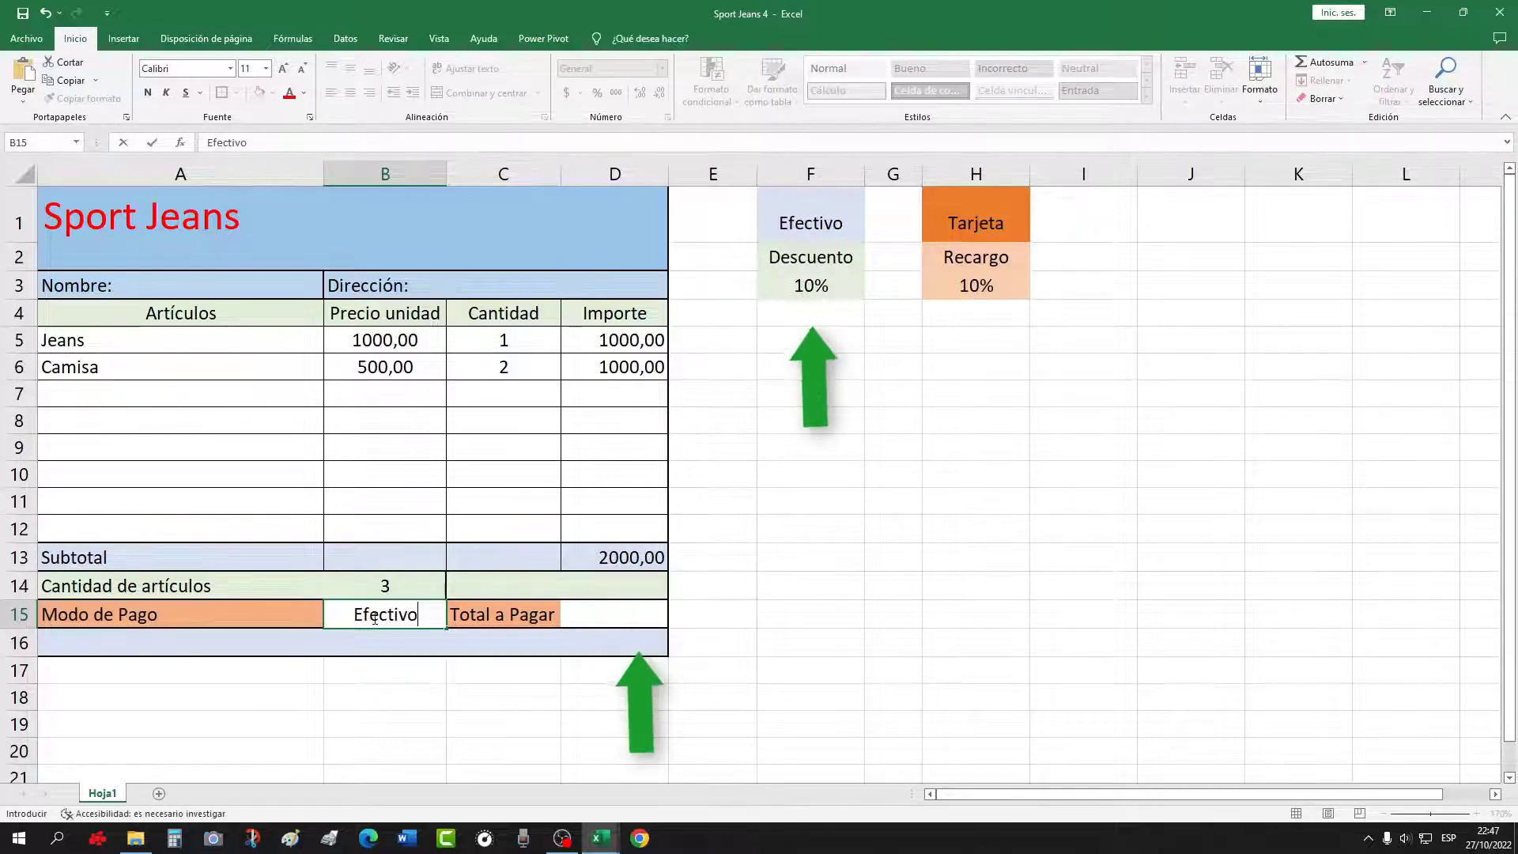
pyautogui.press('Return')
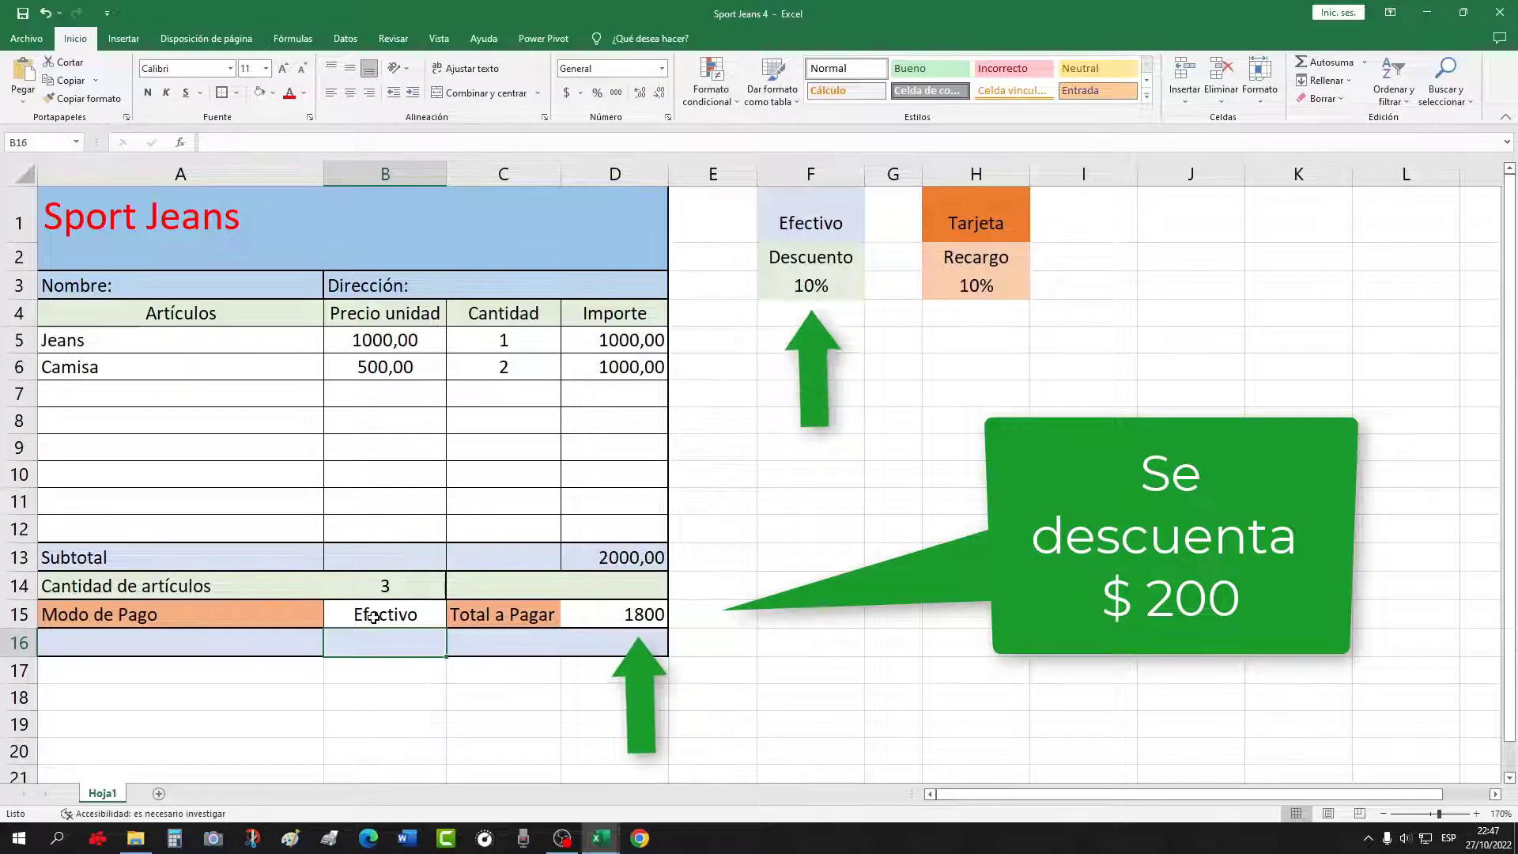
pyautogui.click(374, 617)
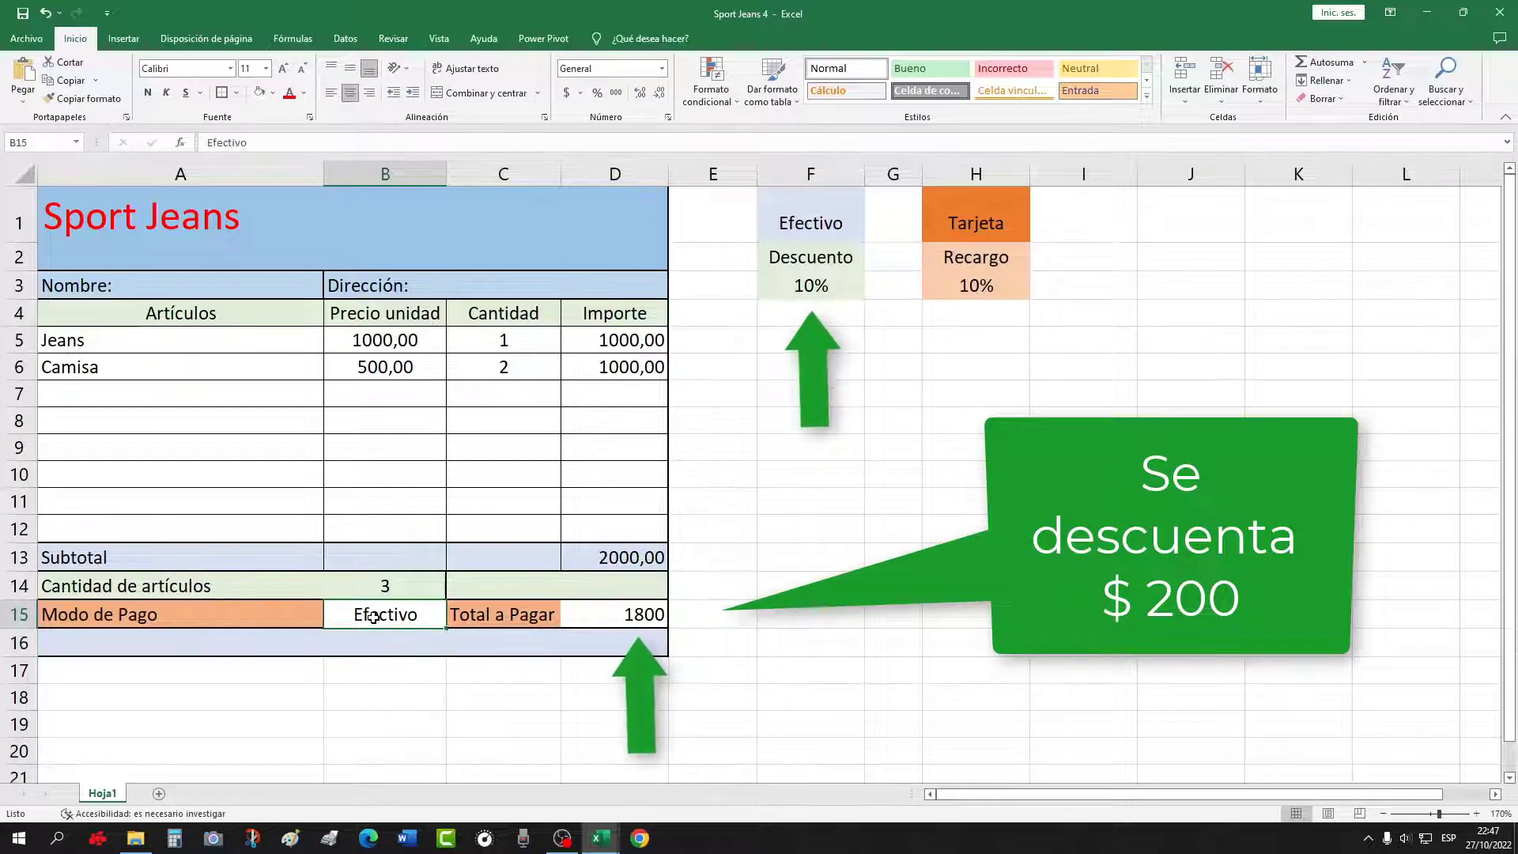
pyautogui.press('Delete')
pyautogui.write('Ta')
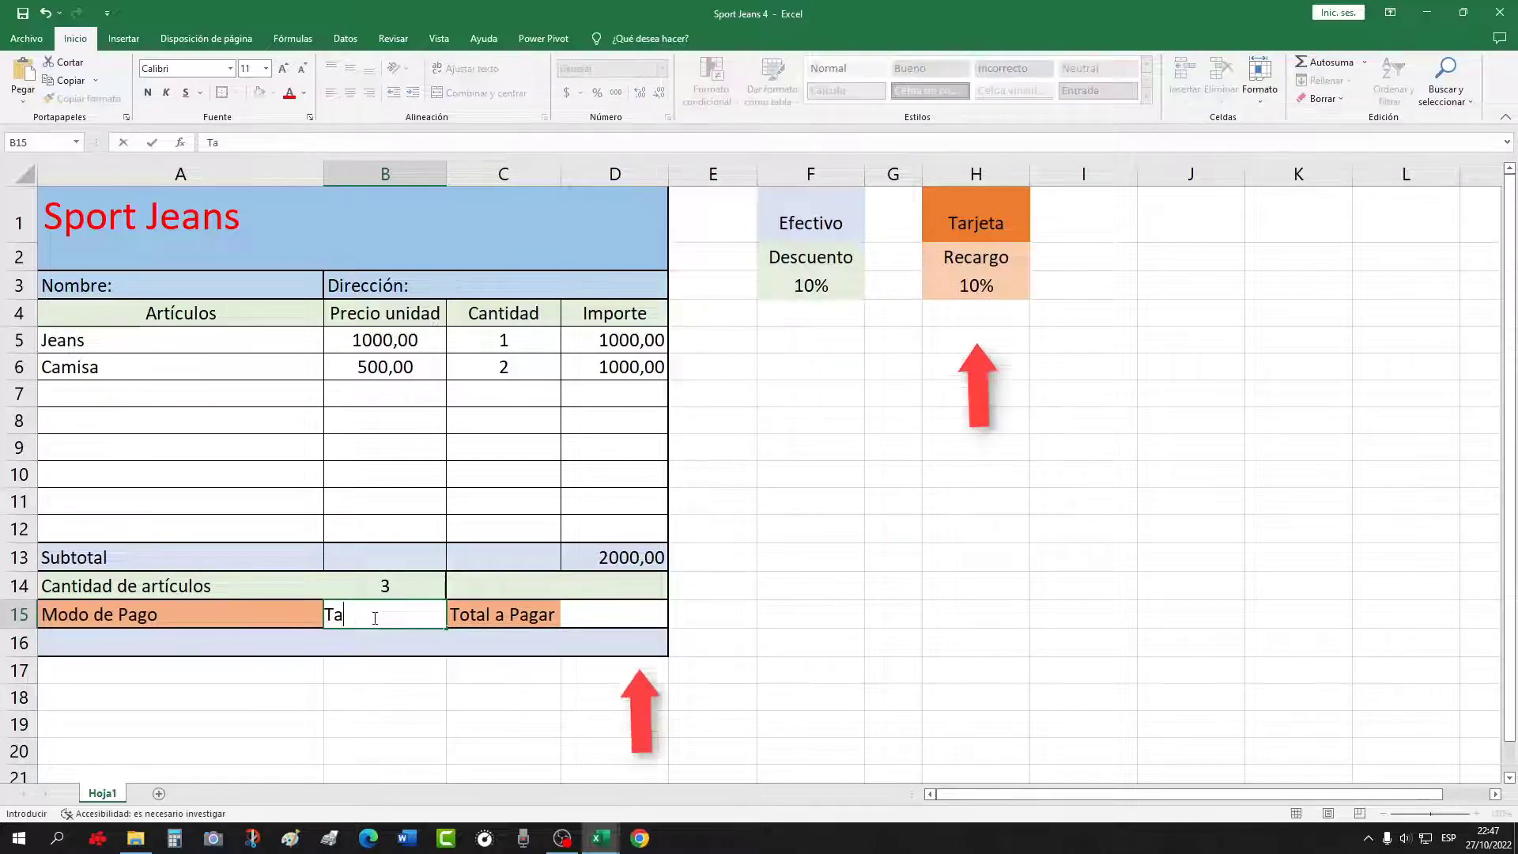
pyautogui.write('rje')
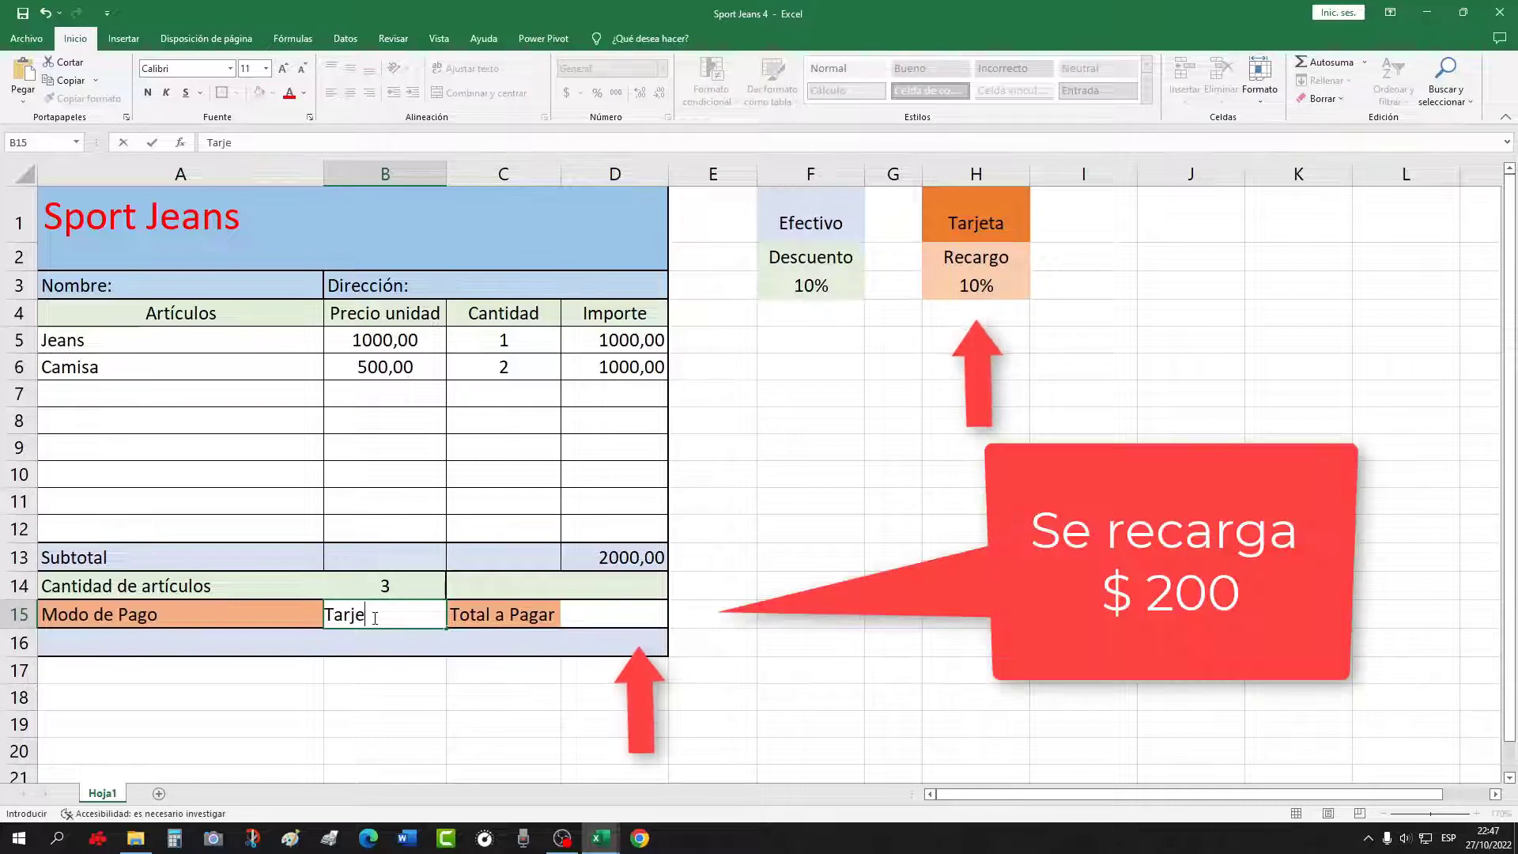
pyautogui.write('ta')
pyautogui.press('Return')
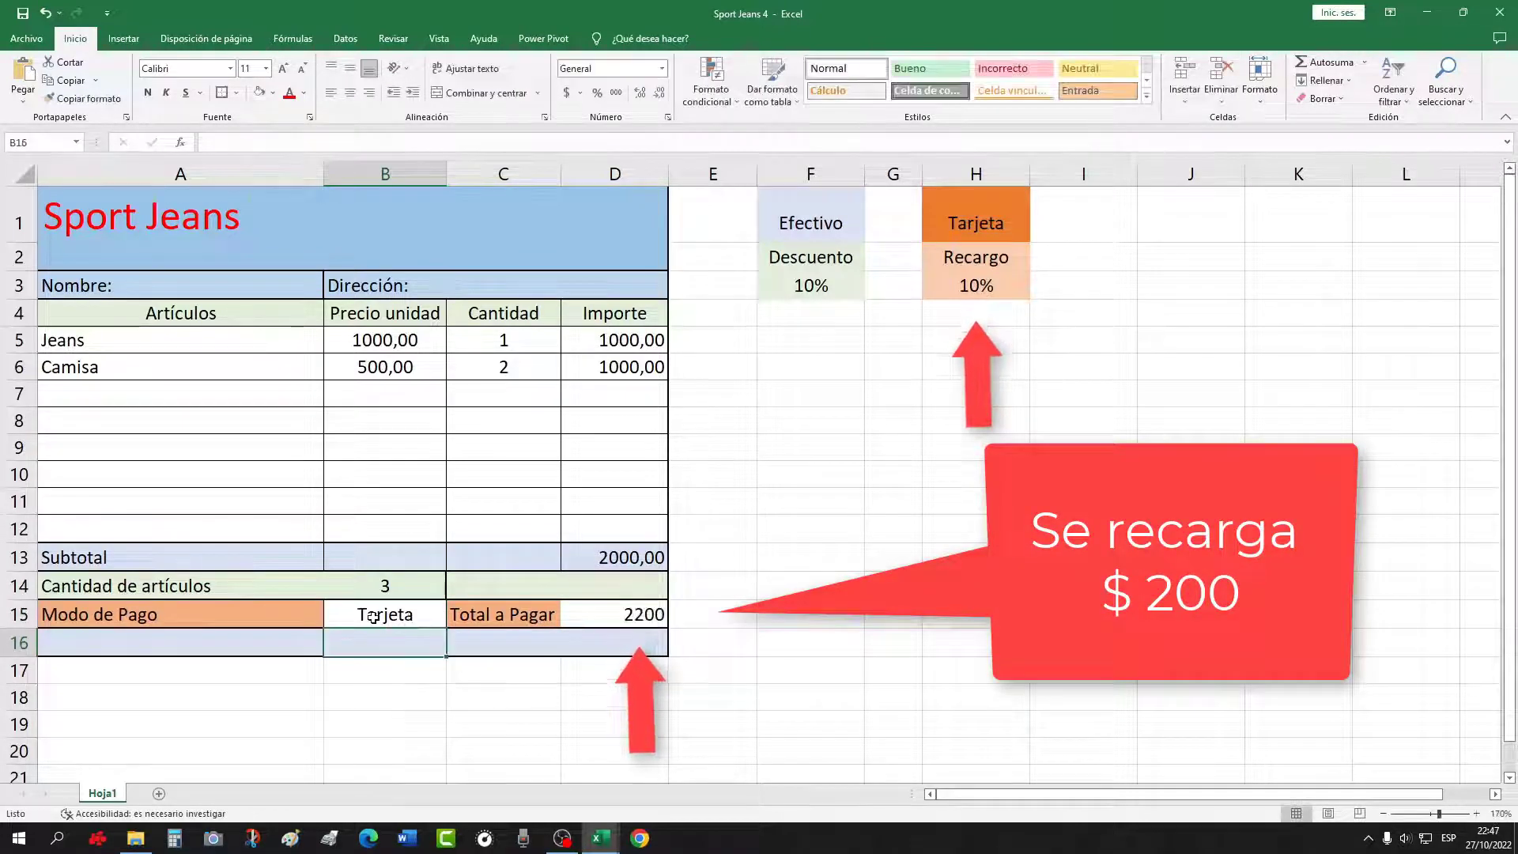
pyautogui.click(372, 617)
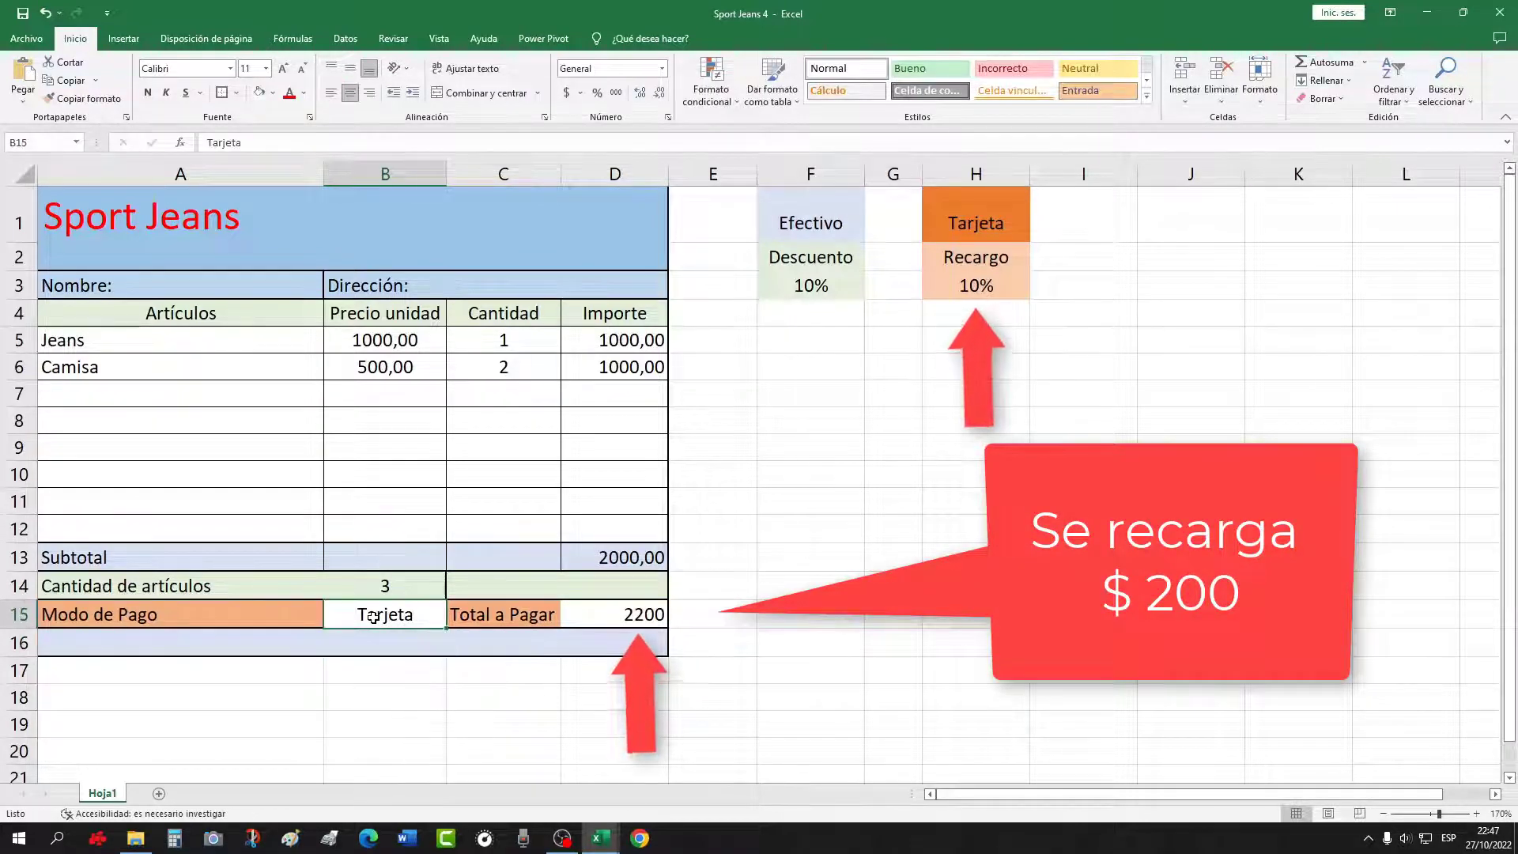
# Clear the Modo de Pago in cell B15 and delete the Camisa line's article, price and quantity from A6:C6
pyautogui.press('Delete')
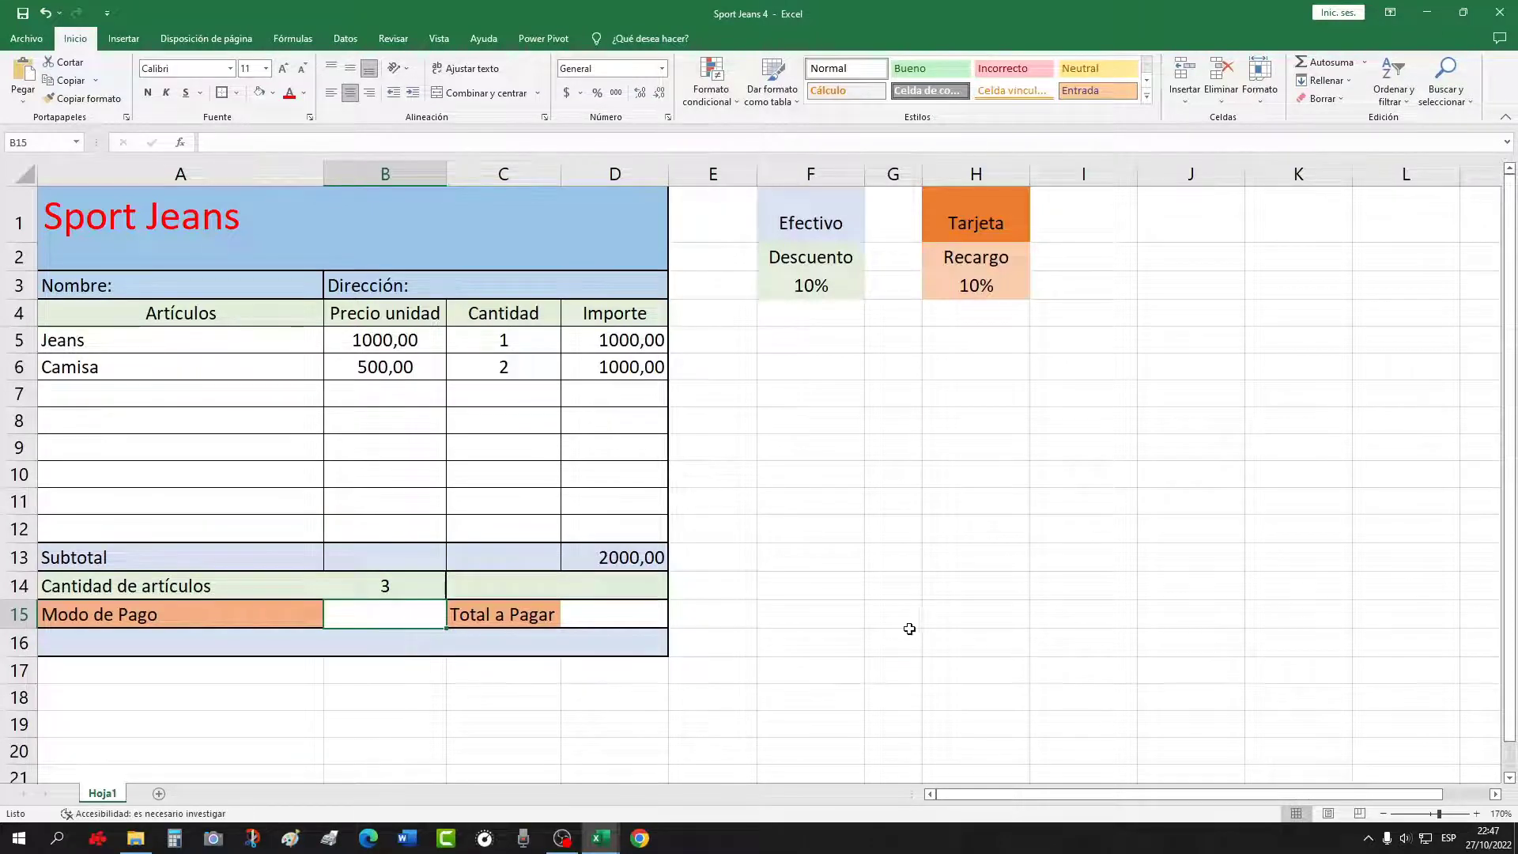
pyautogui.click(880, 634)
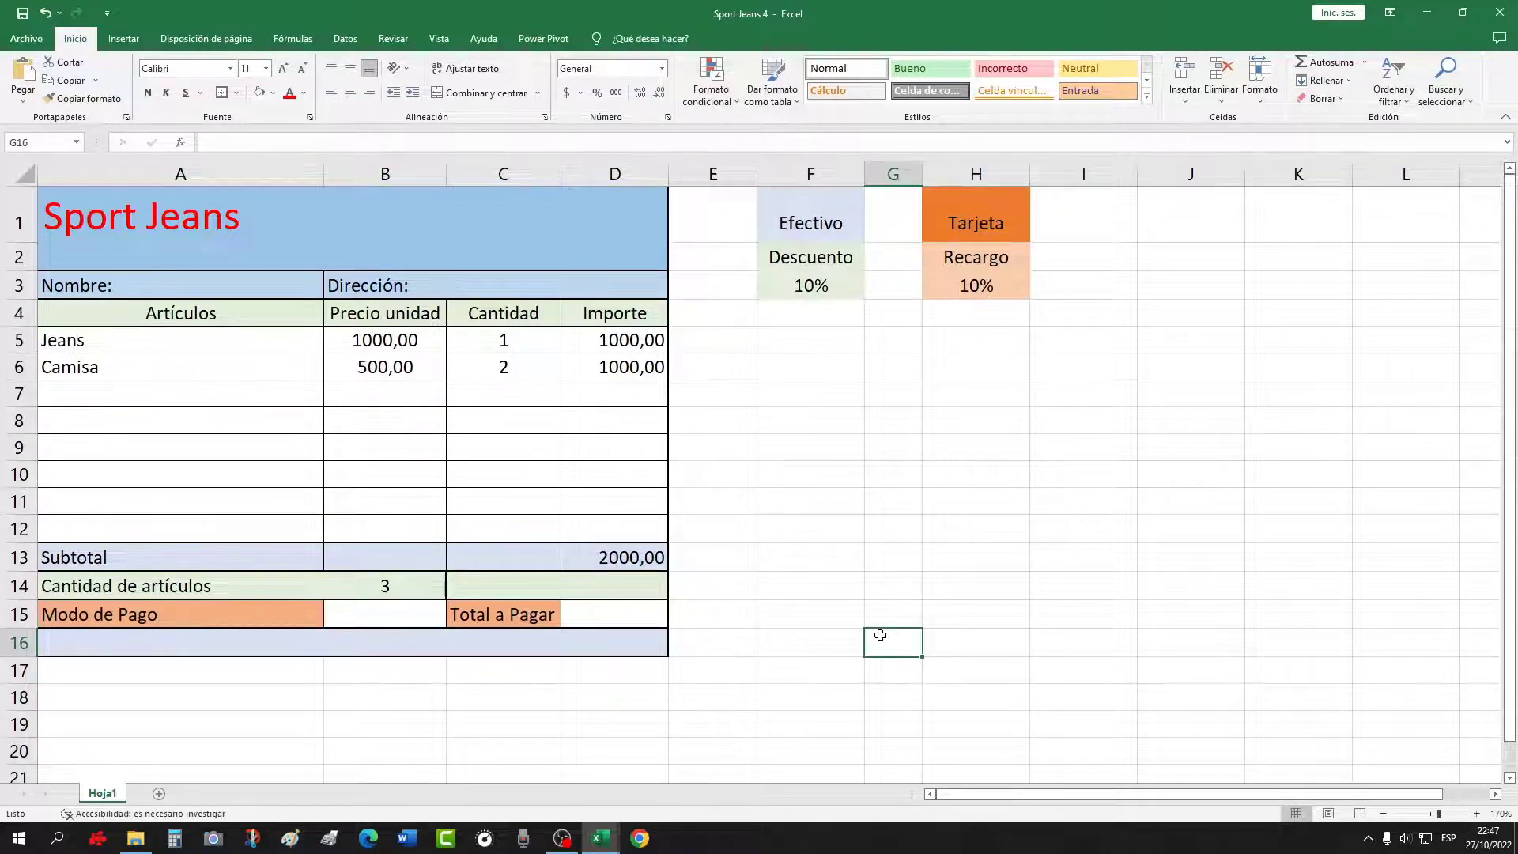
pyautogui.click(109, 371)
pyautogui.press('Delete')
pyautogui.click(375, 367)
pyautogui.press('Delete')
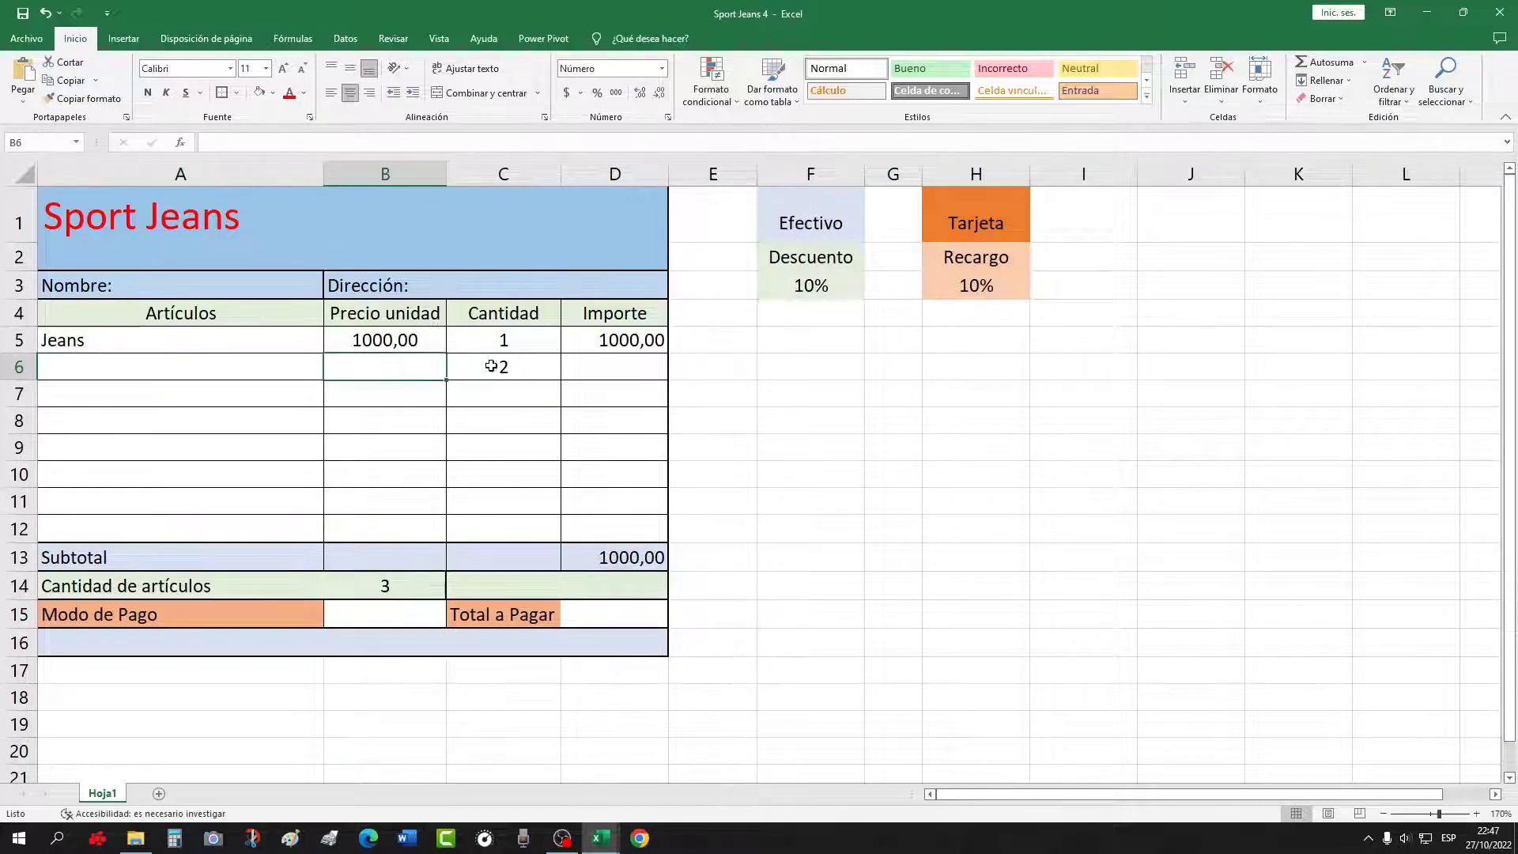
pyautogui.click(502, 366)
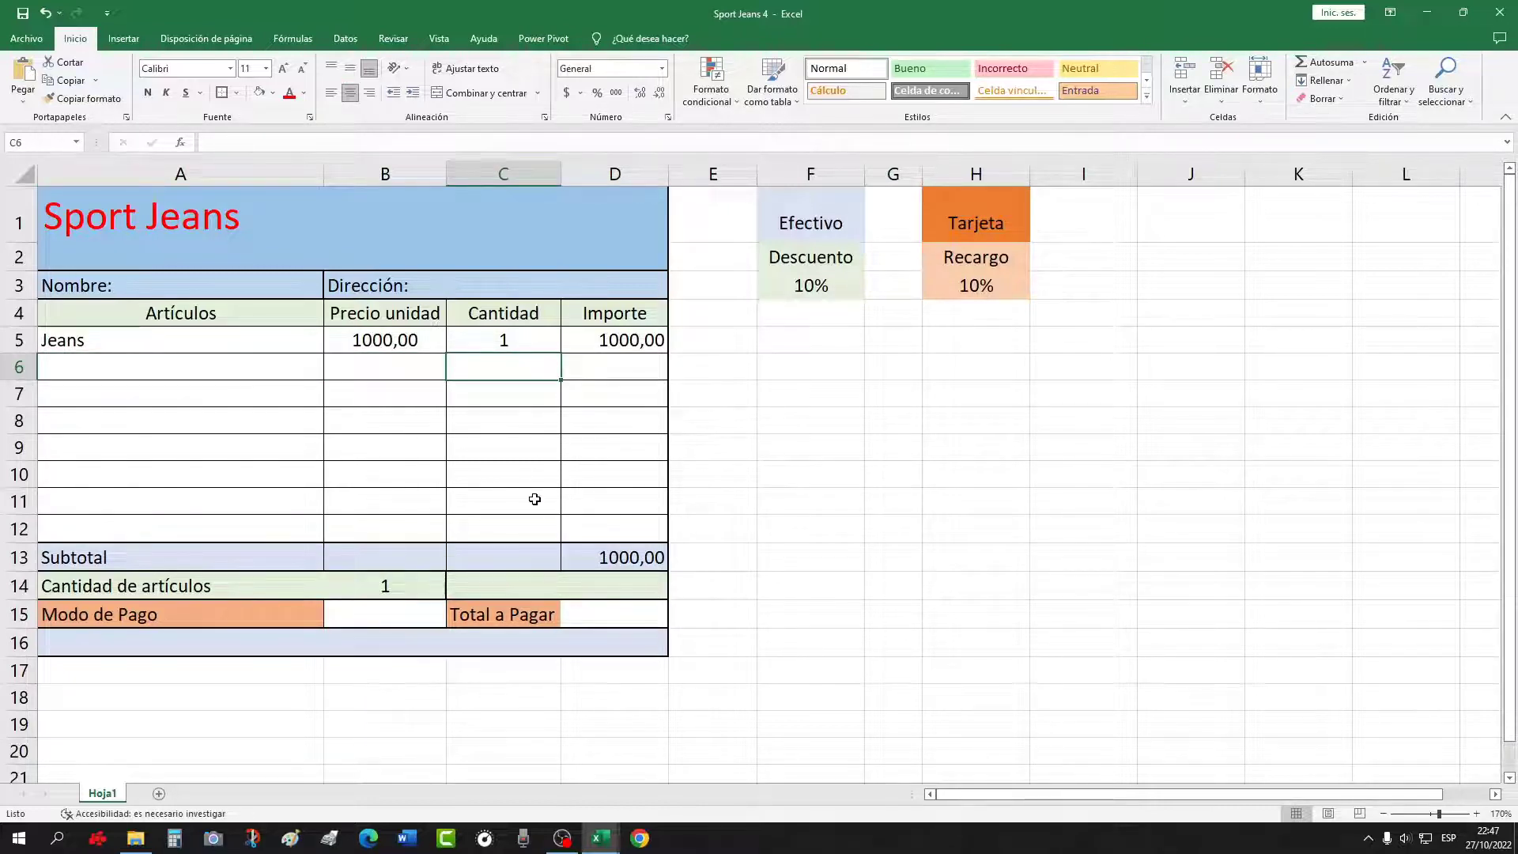
pyautogui.click(425, 587)
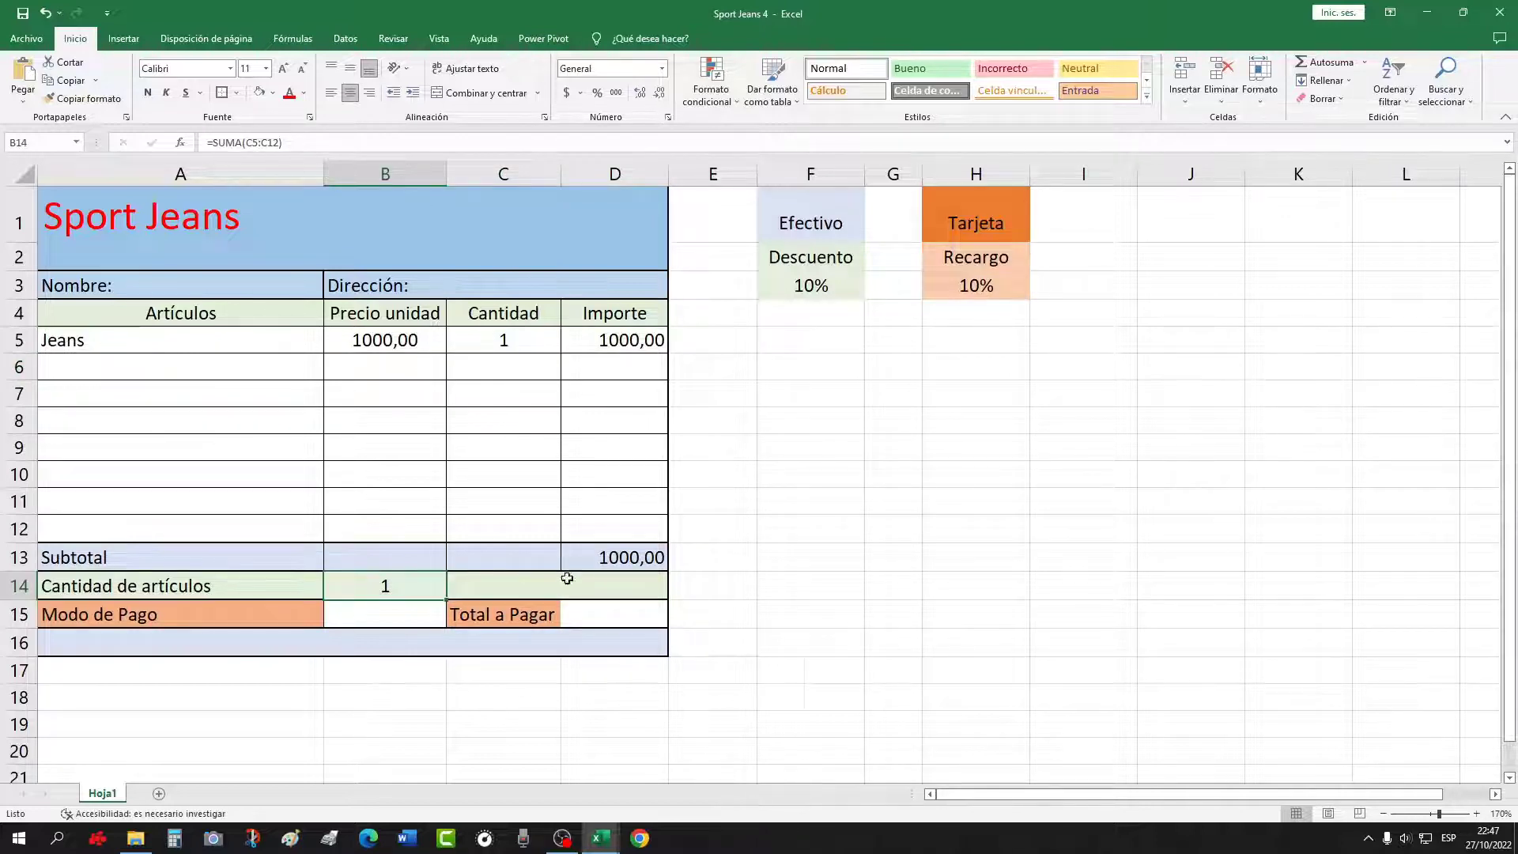
# Enter Efectivo as the Modo de Pago in cell B15 and check the cash-discounted Total a Pagar in D15
pyautogui.click(390, 621)
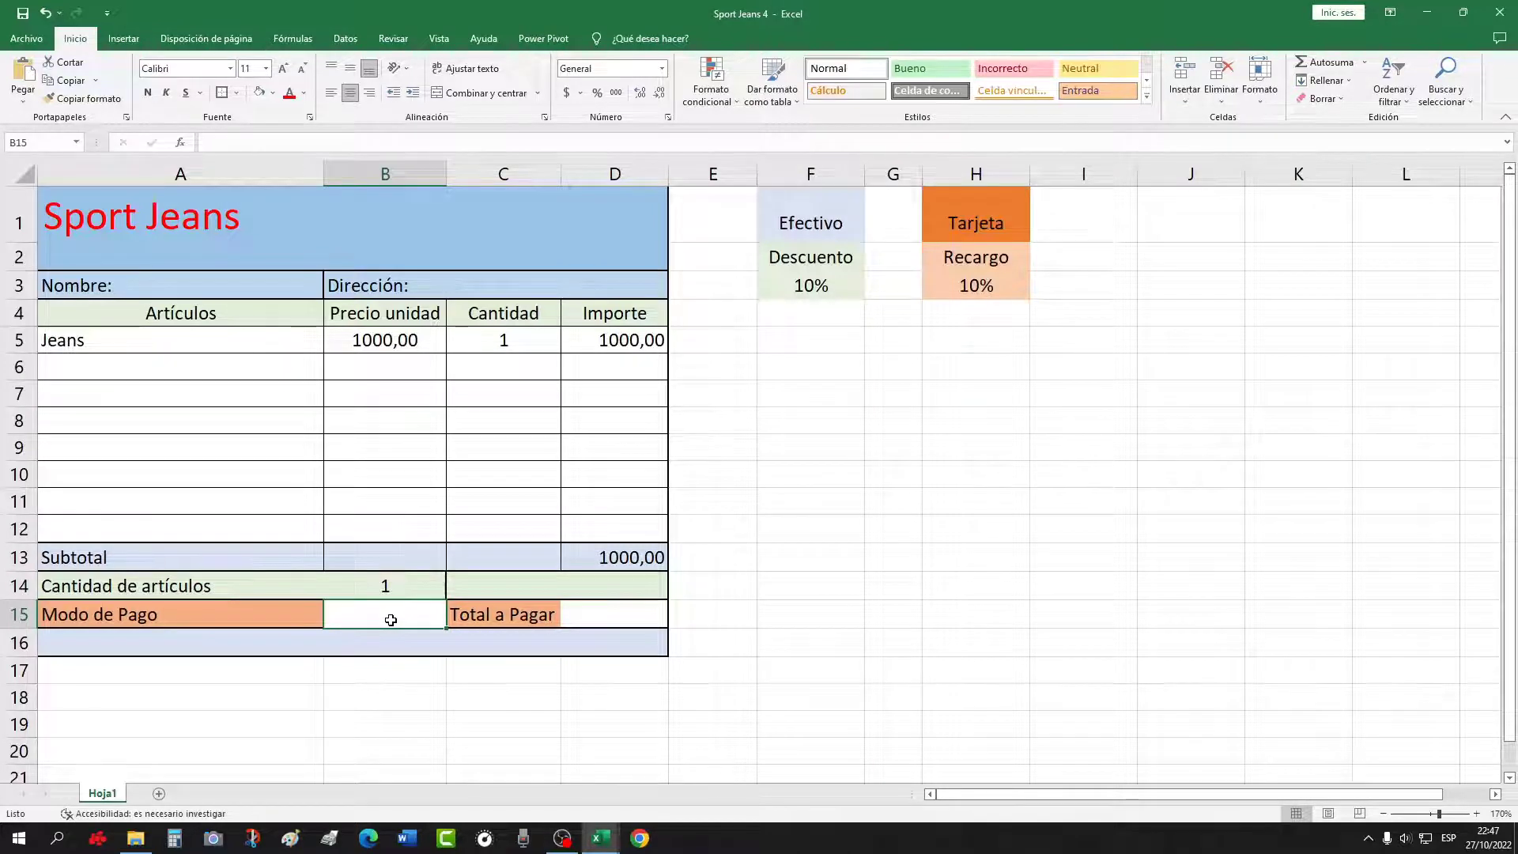
pyautogui.write('Efect')
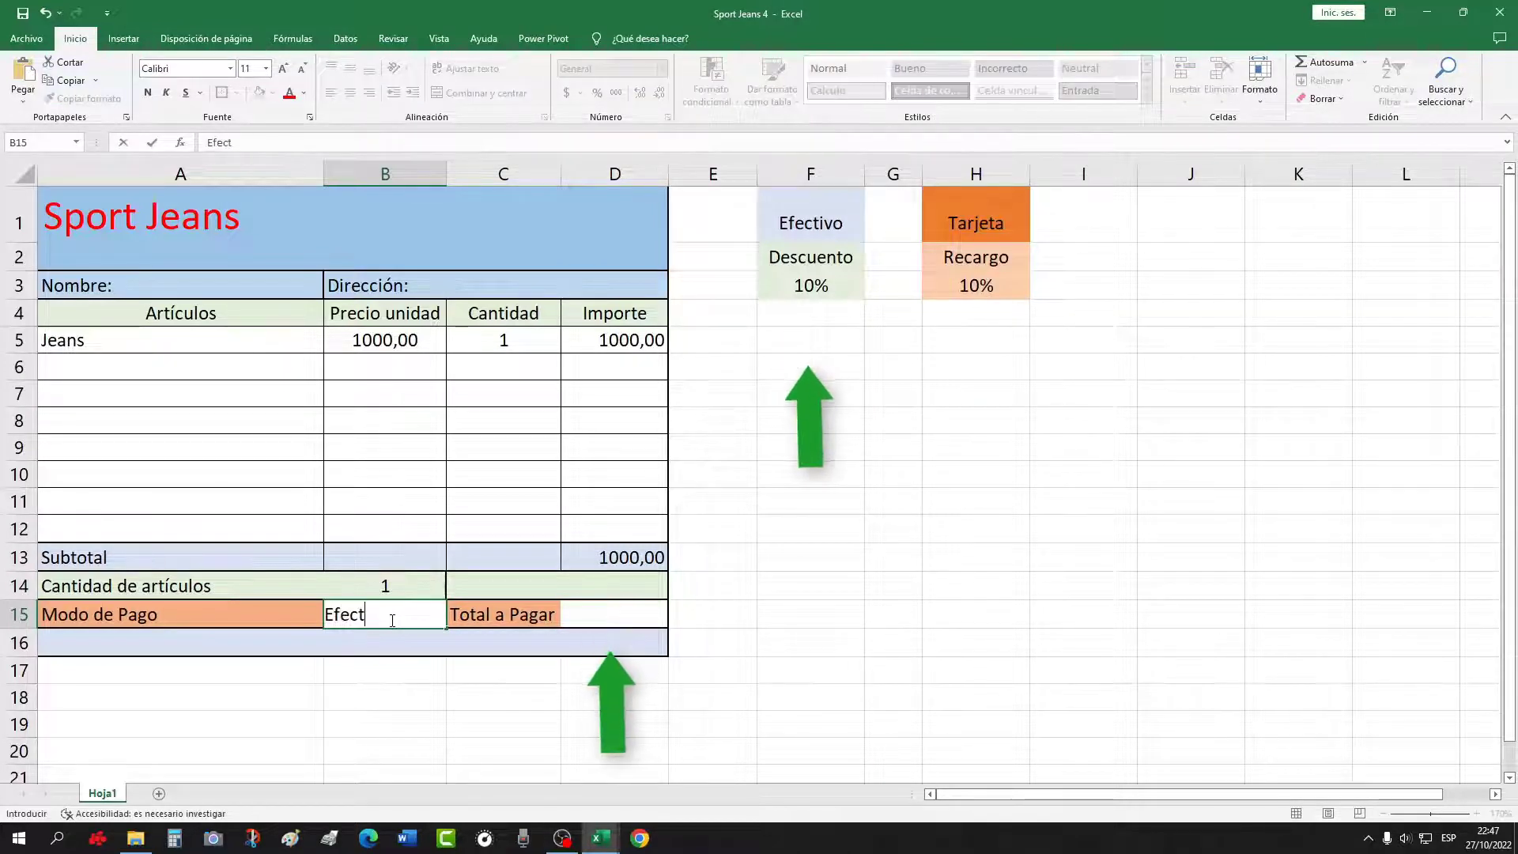
pyautogui.write('ivo')
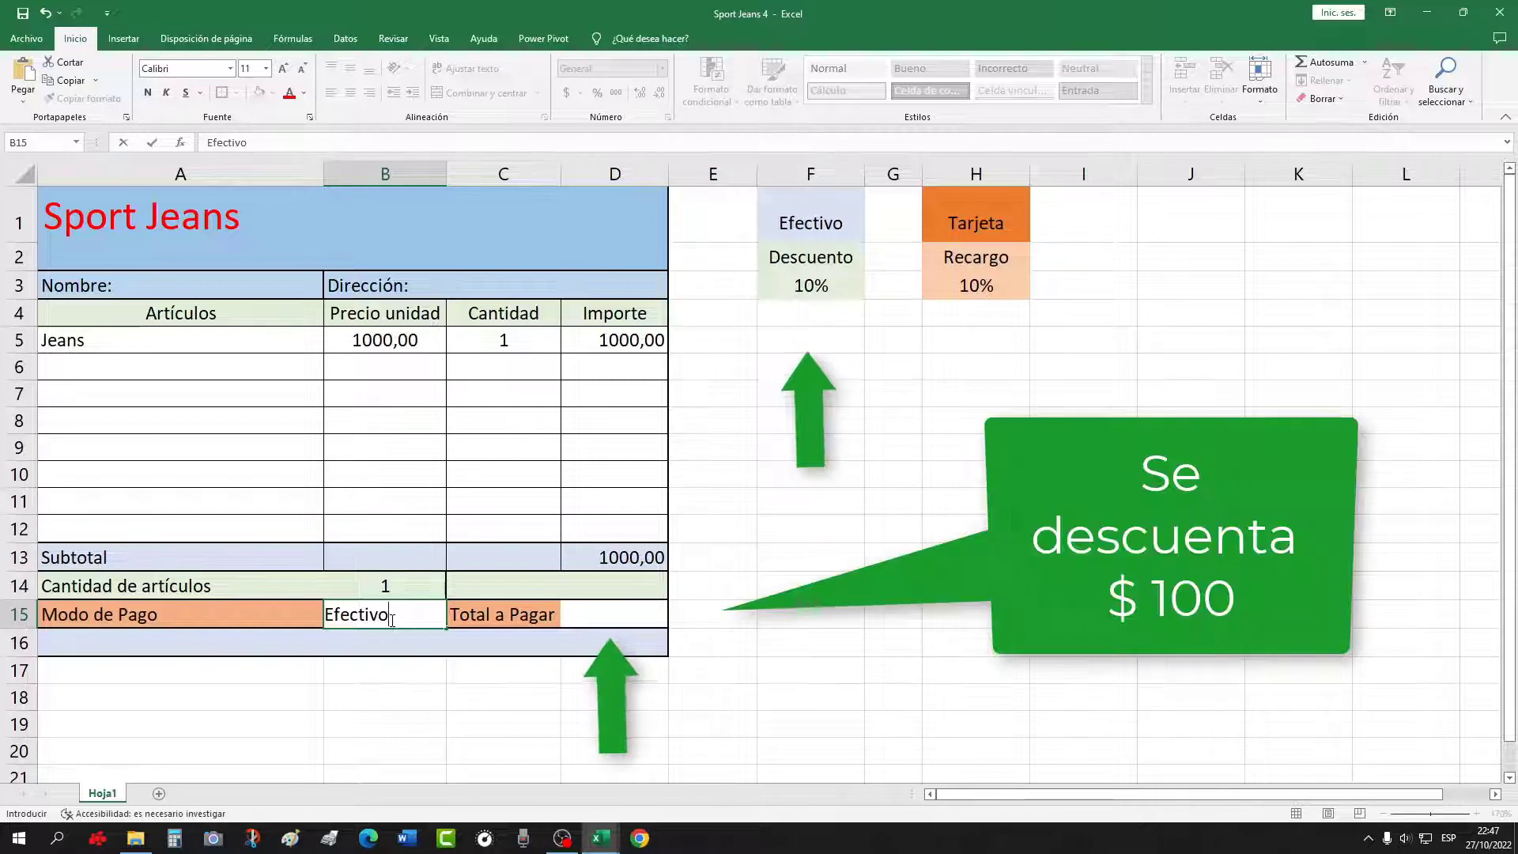
pyautogui.press('Return')
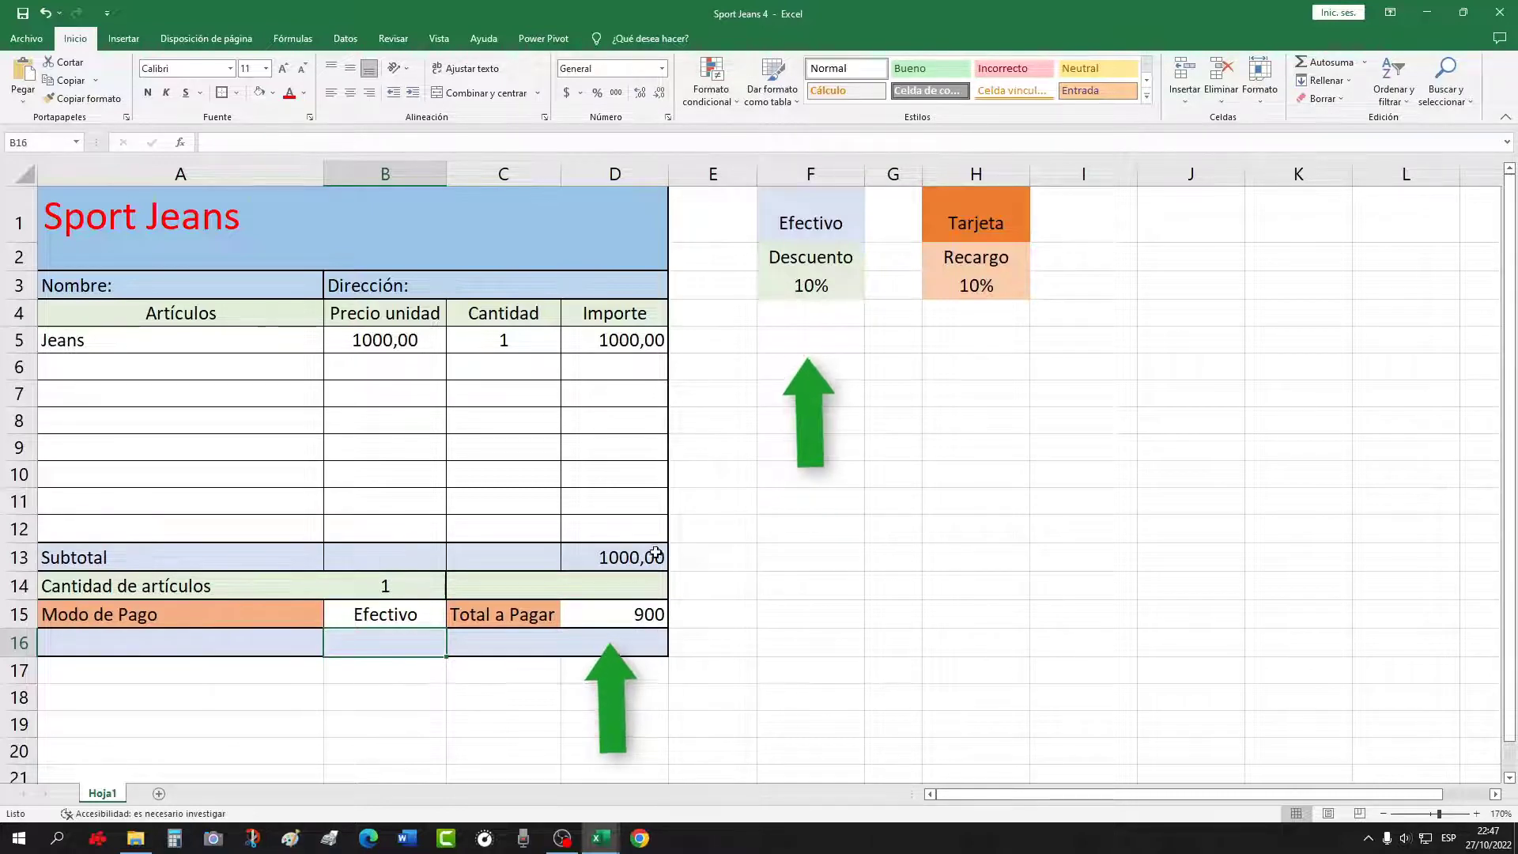
pyautogui.click(632, 615)
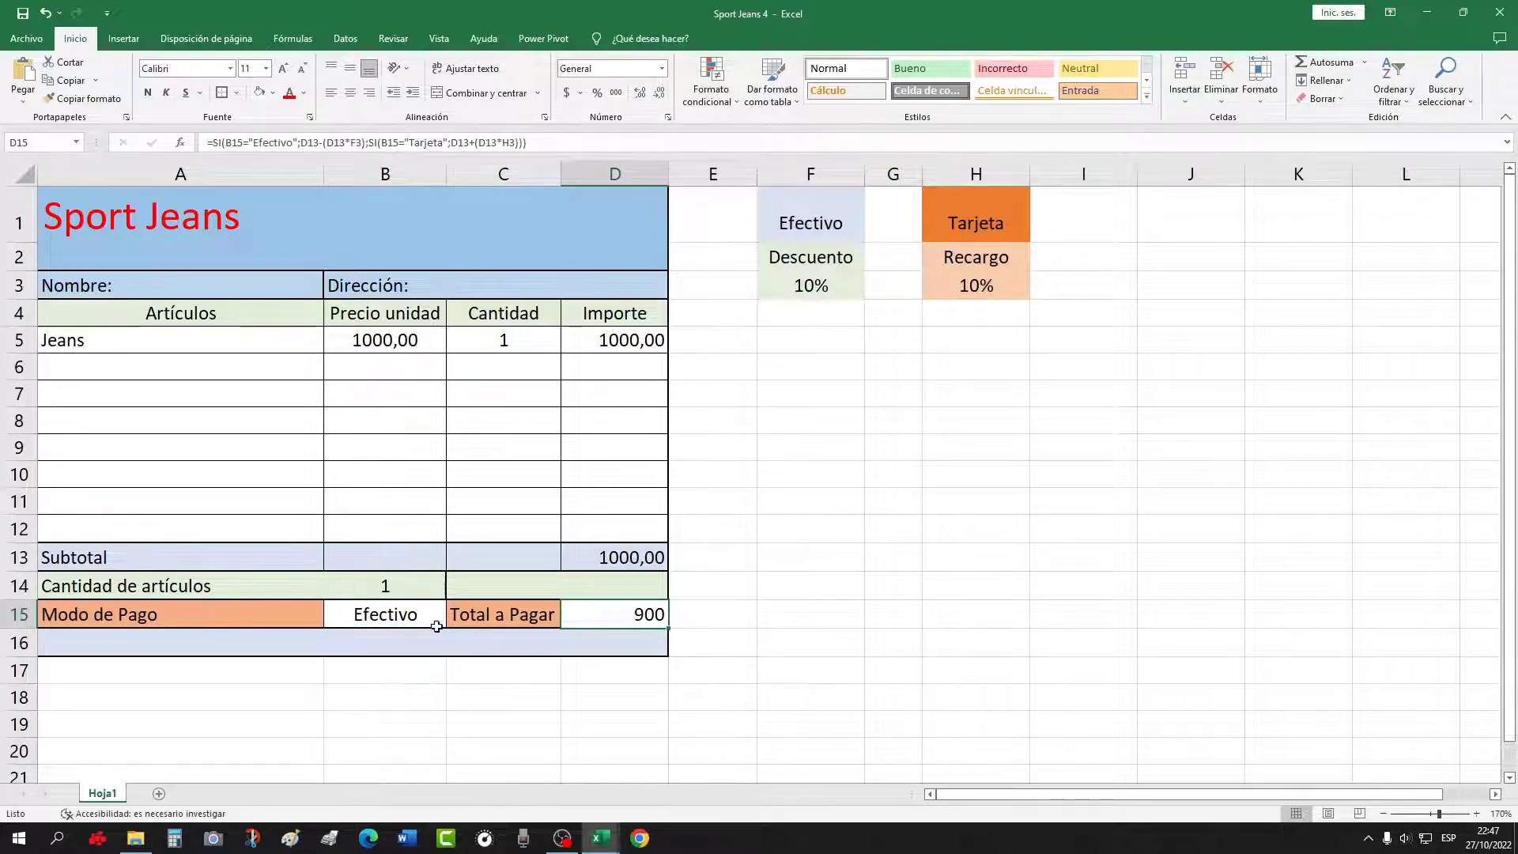
# Replace the Modo de Pago in cell B15 with Tarjeta to test the card surcharge on the single Jeans line
pyautogui.click(408, 617)
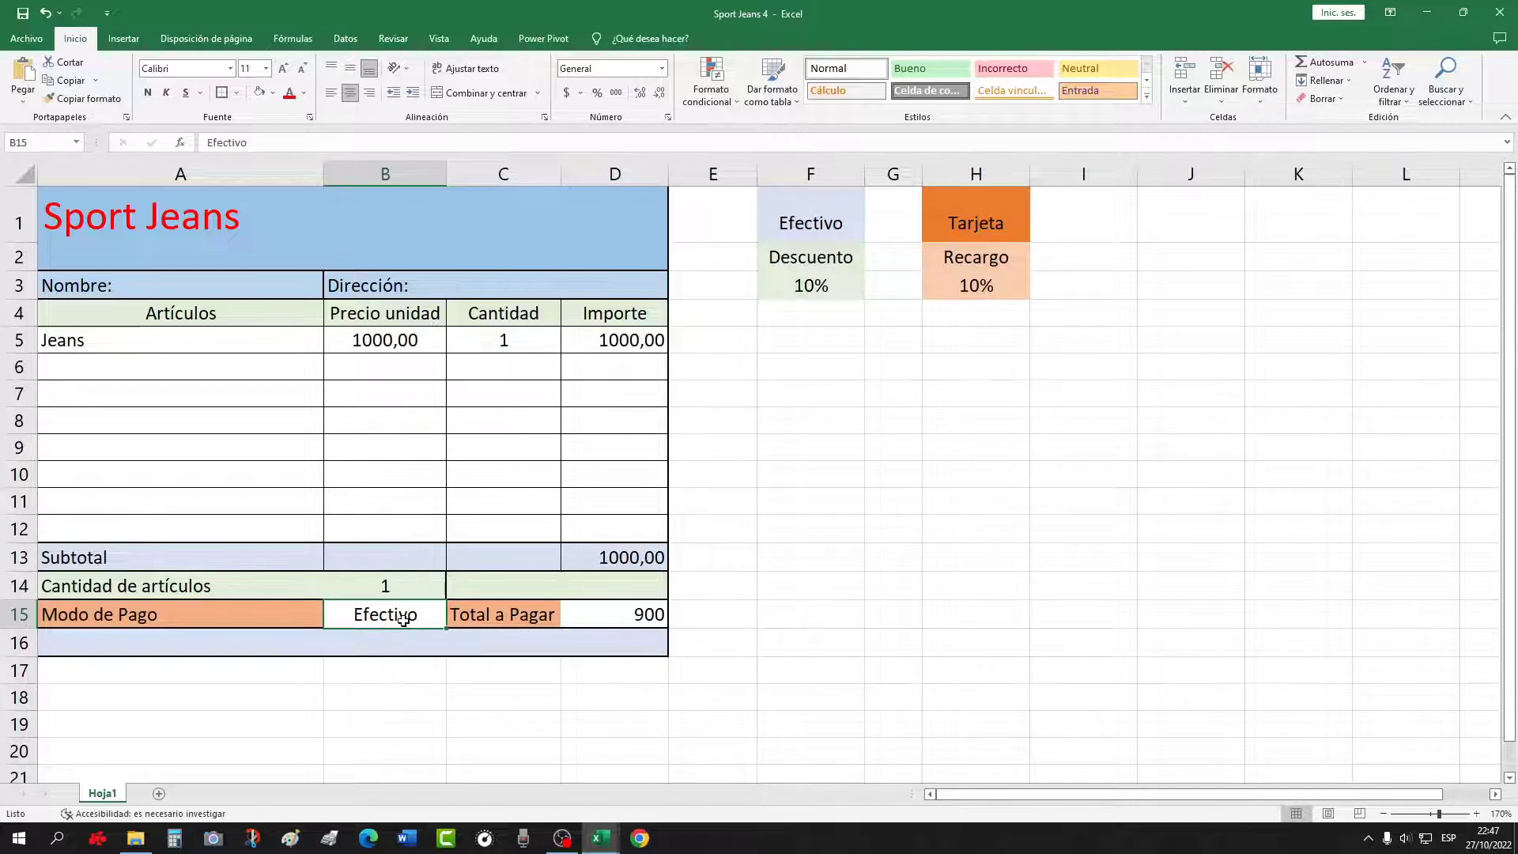
pyautogui.press('Delete')
pyautogui.write('Tar')
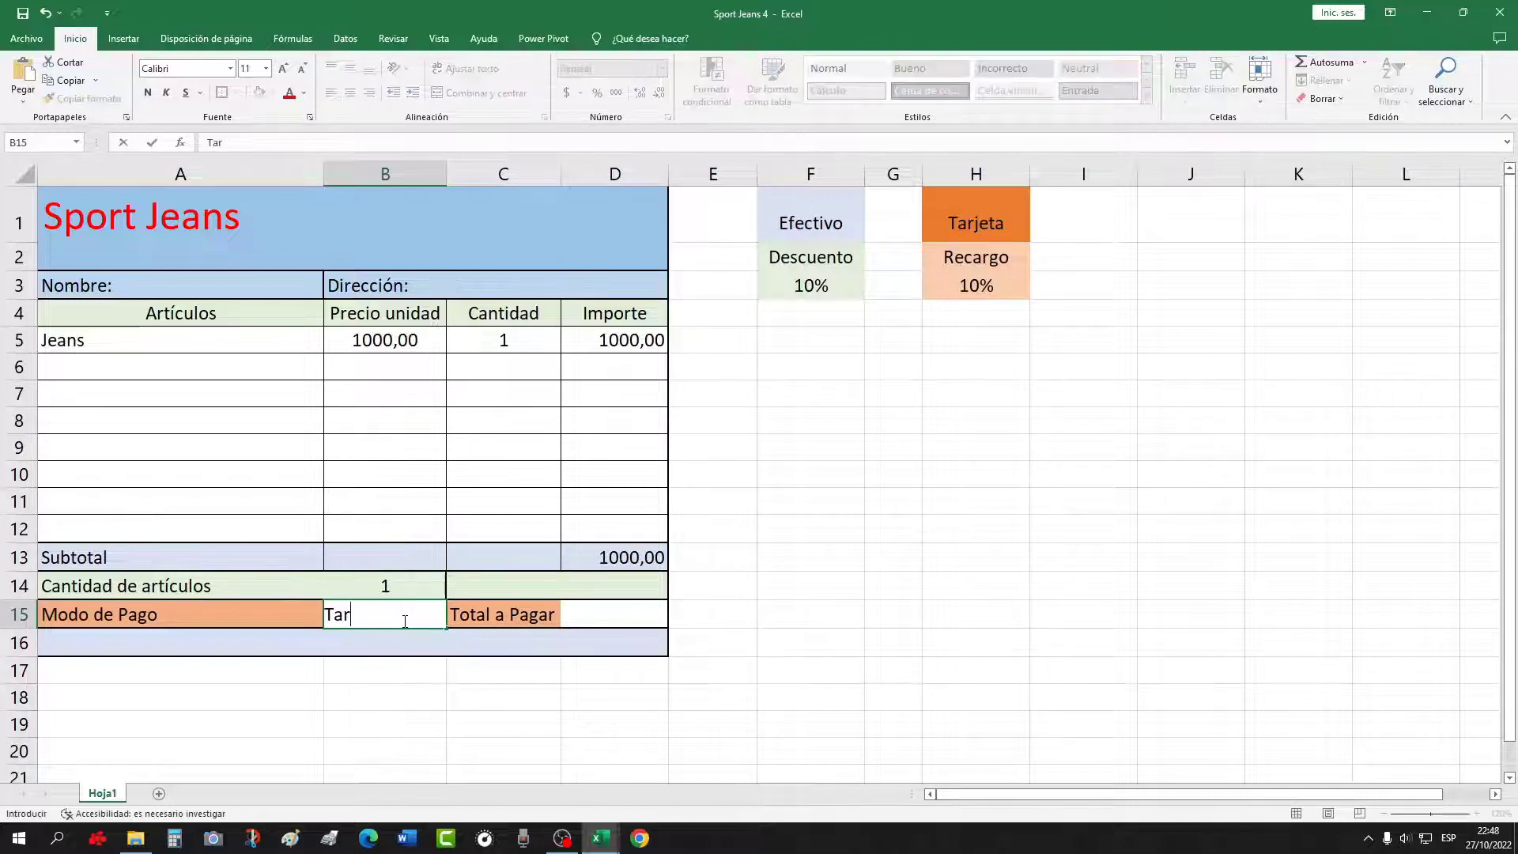
pyautogui.write('jeta')
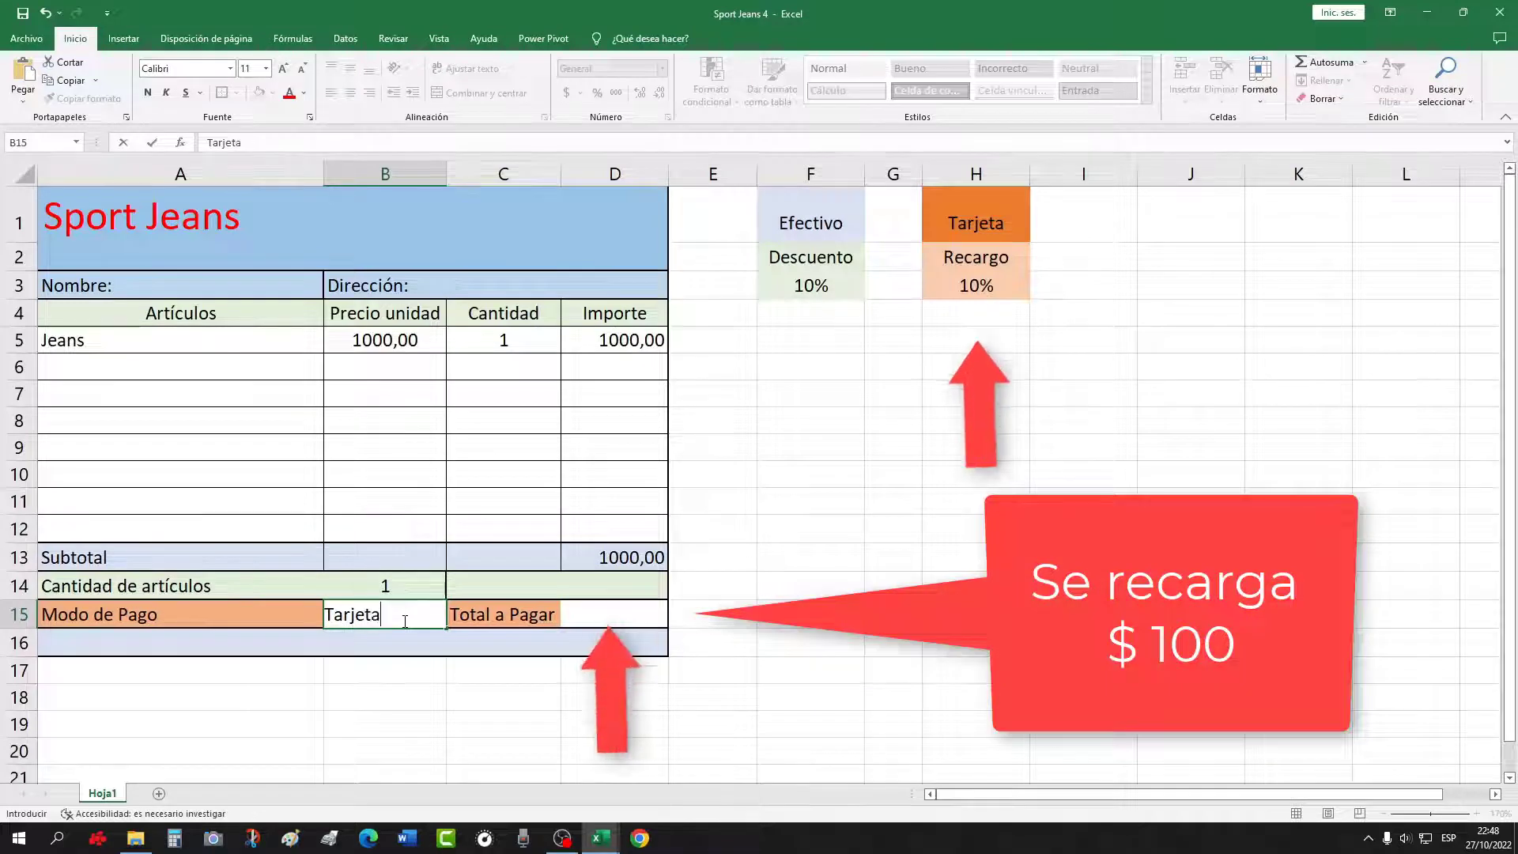
pyautogui.press('Return')
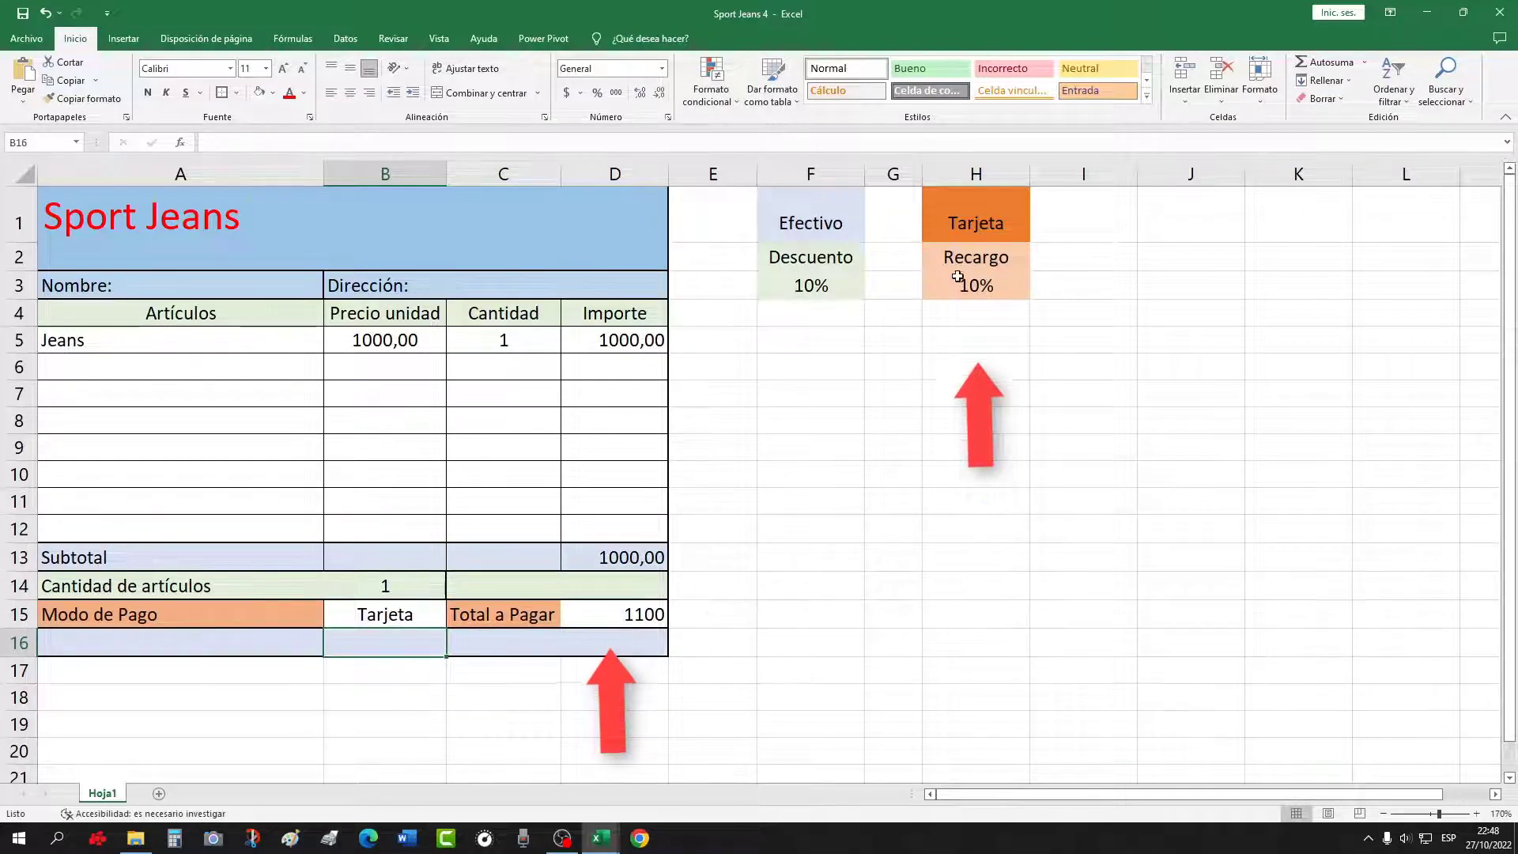
pyautogui.click(812, 597)
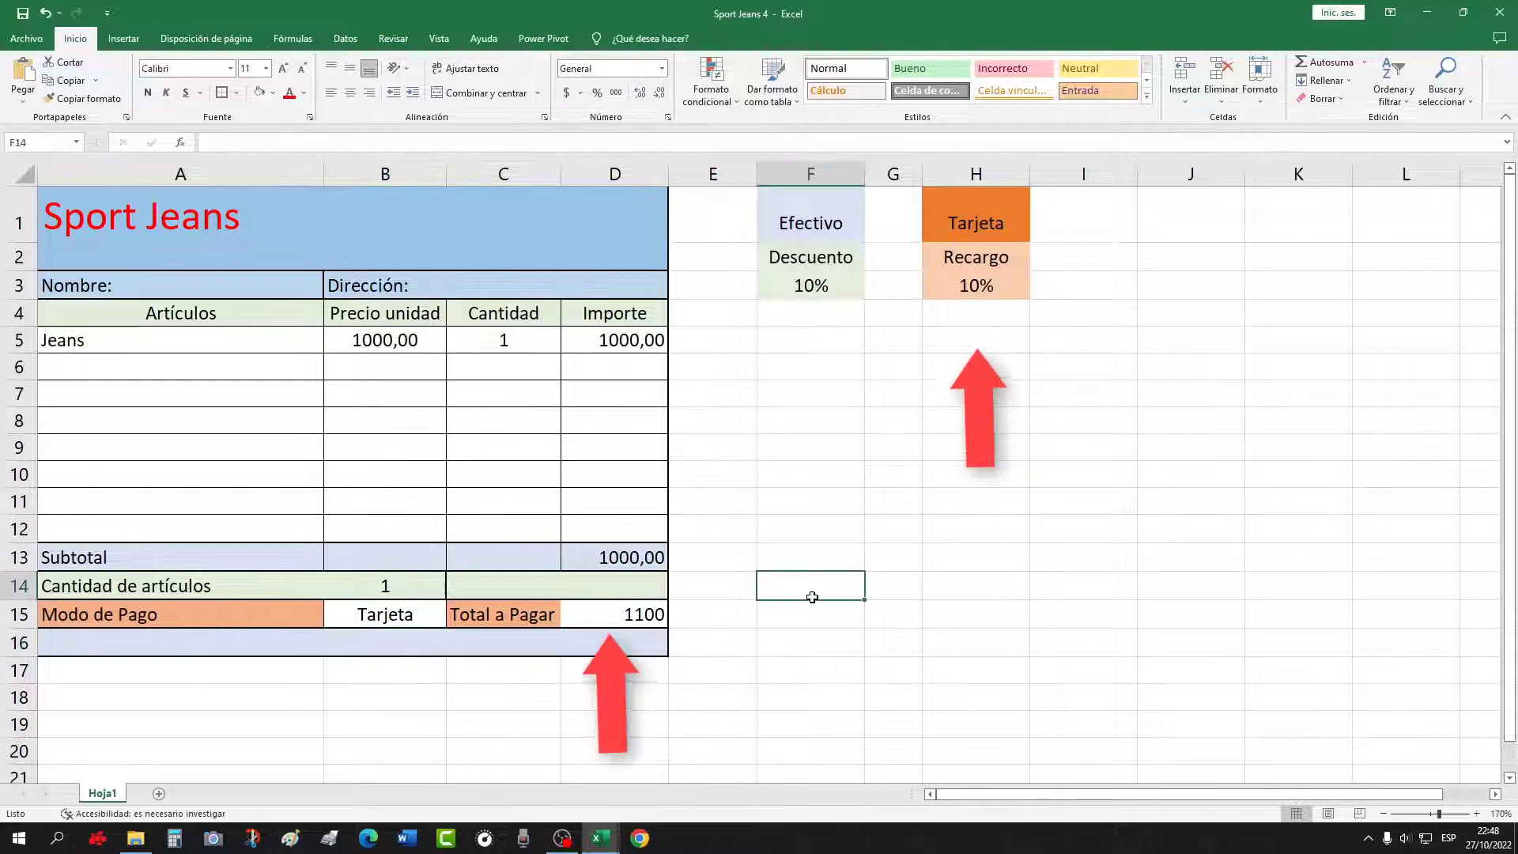
# Fill row 6 with the article Camisa, a unit price of 500 and a quantity of 2
pyautogui.click(139, 375)
pyautogui.write('Camisa')
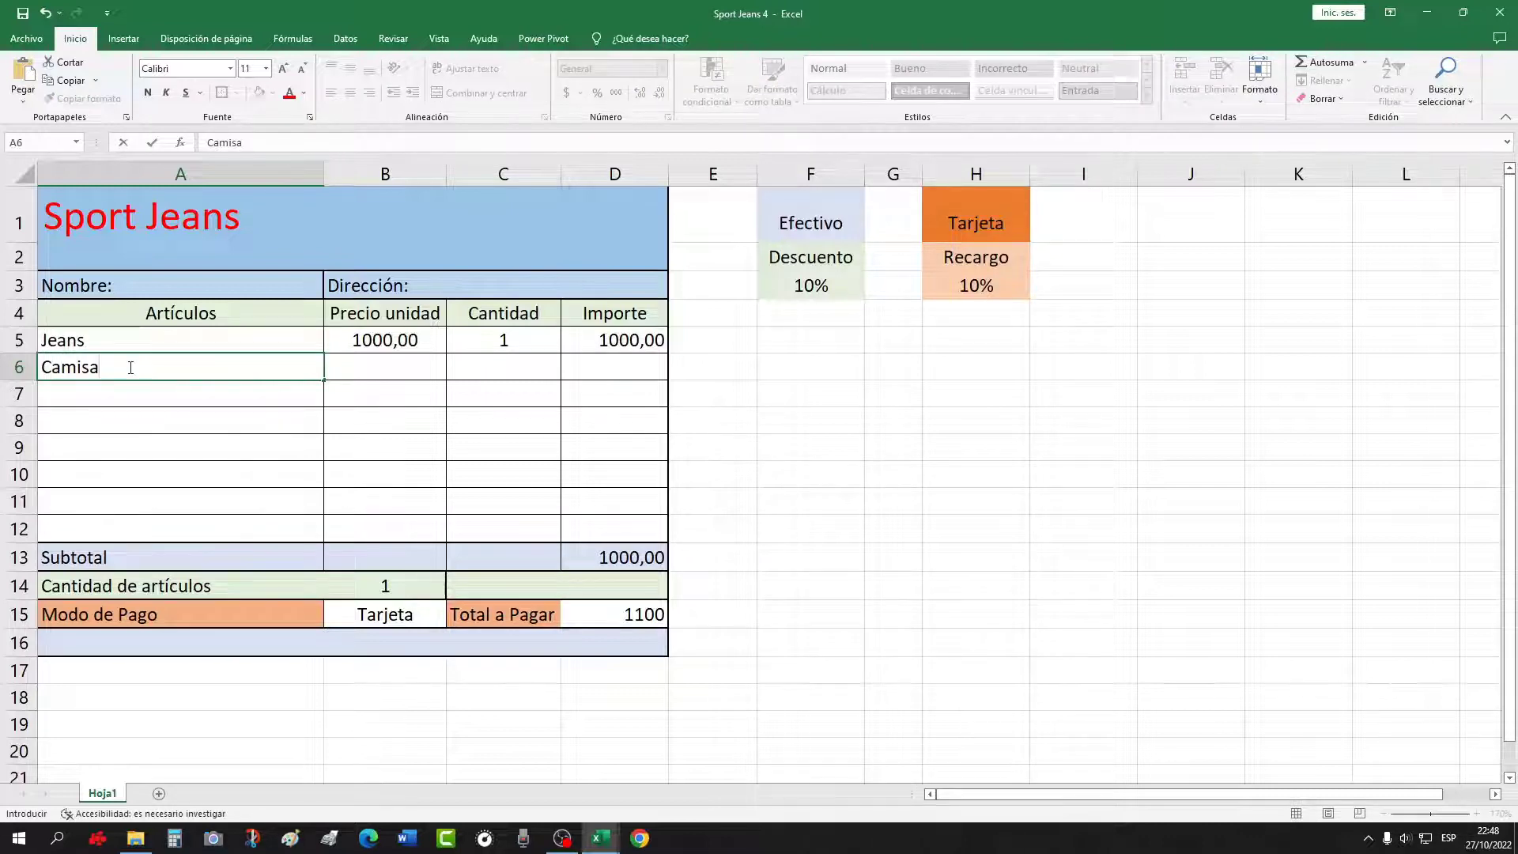
pyautogui.click(403, 369)
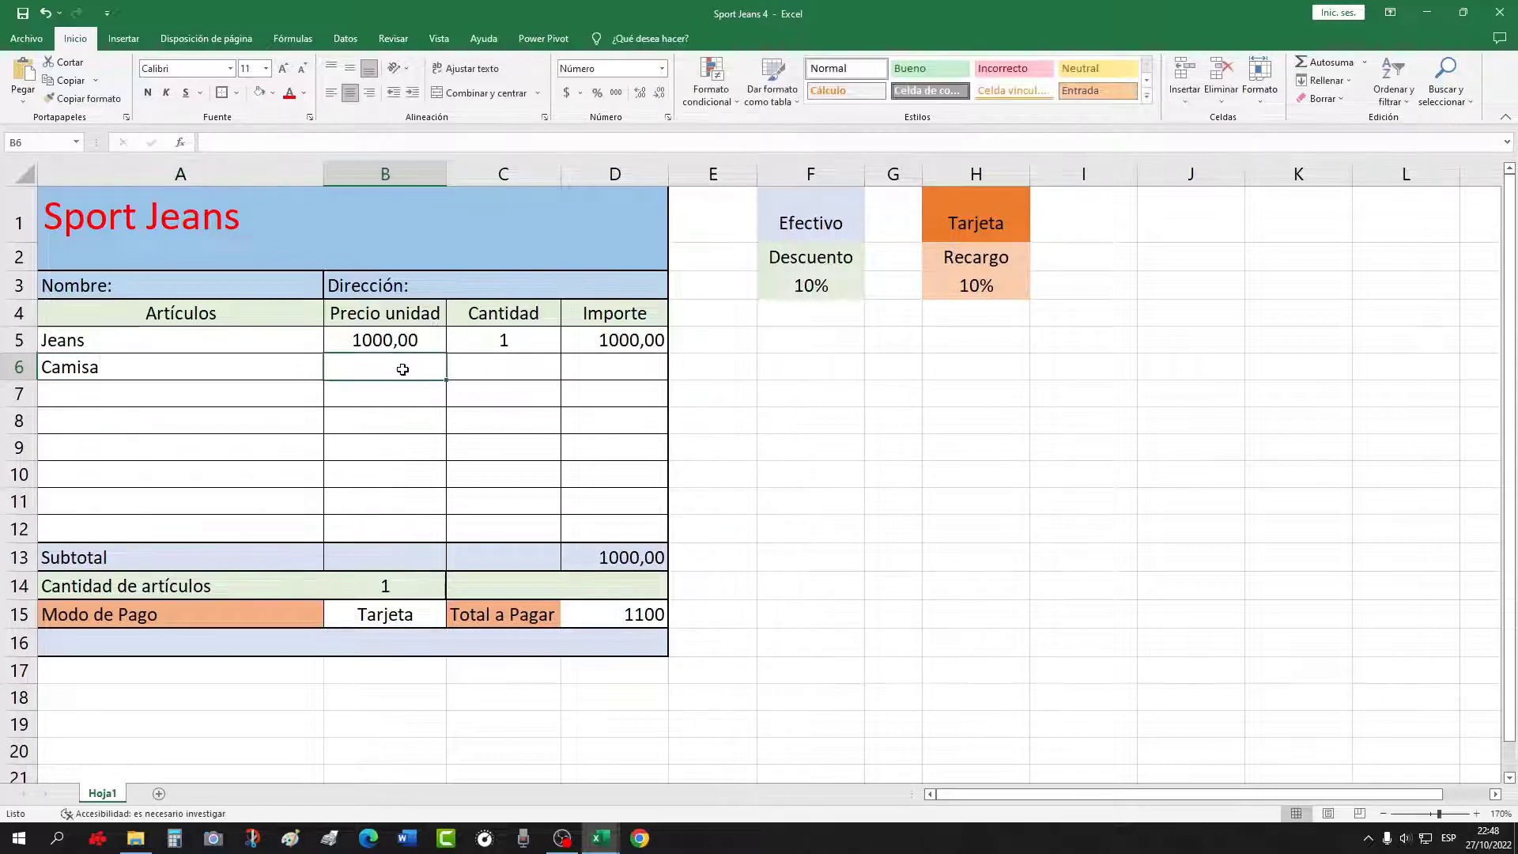
pyautogui.write('500')
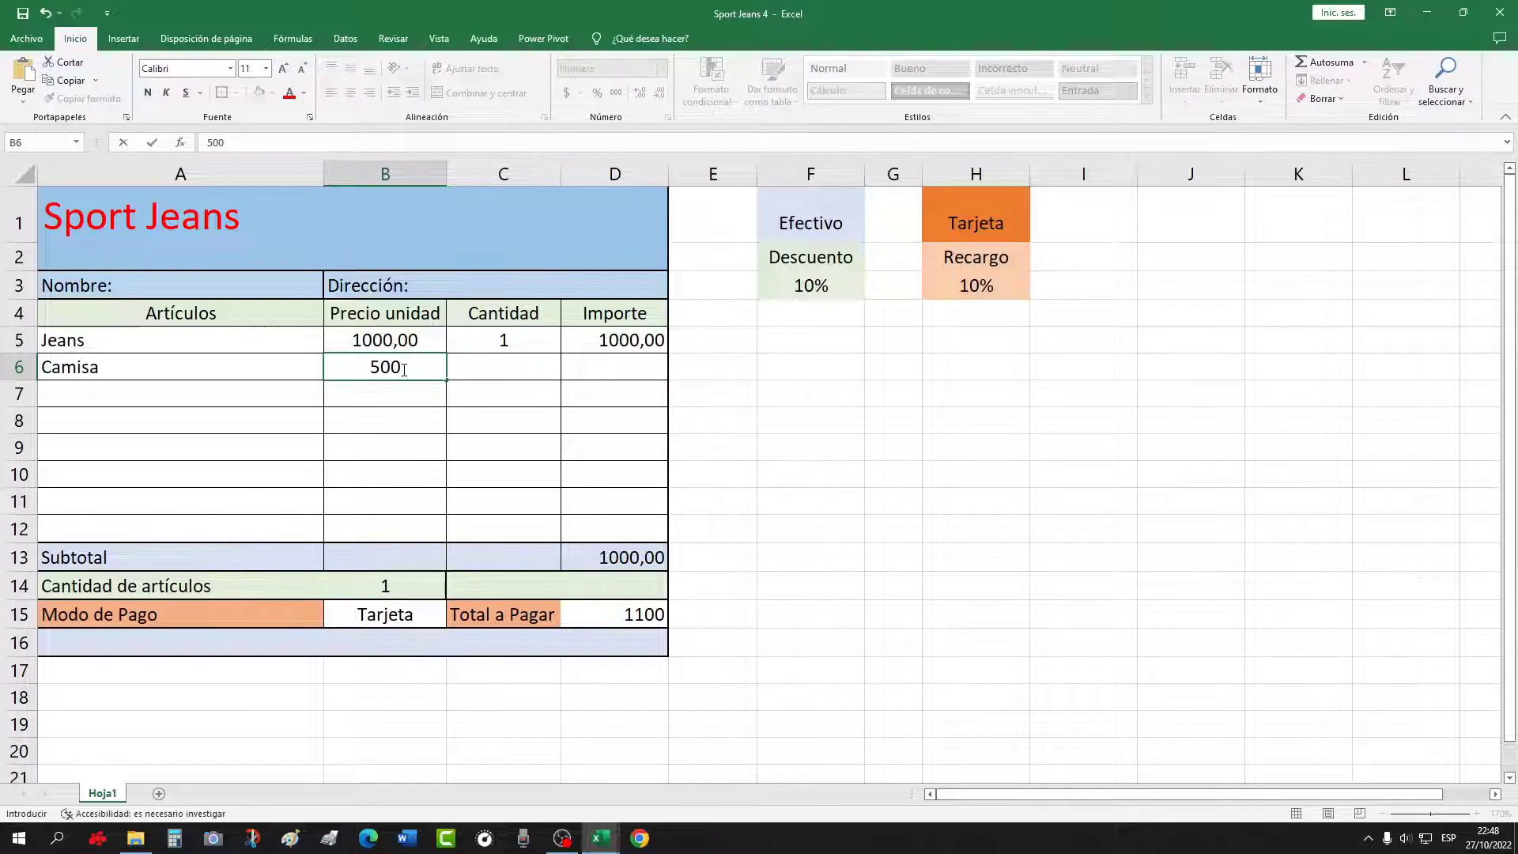
pyautogui.press('Tab')
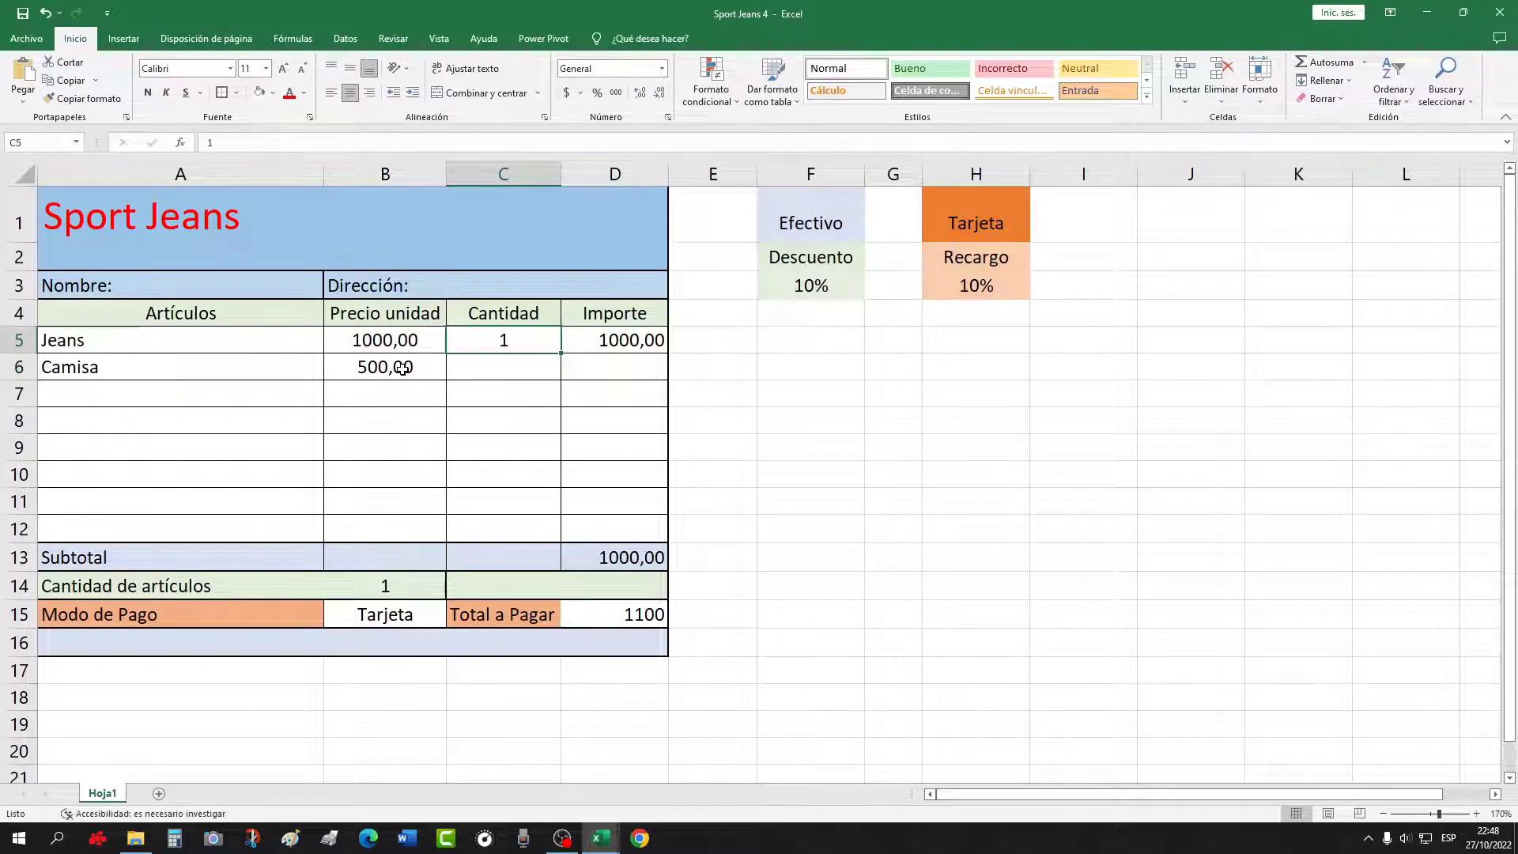
pyautogui.write('2')
pyautogui.press('Return')
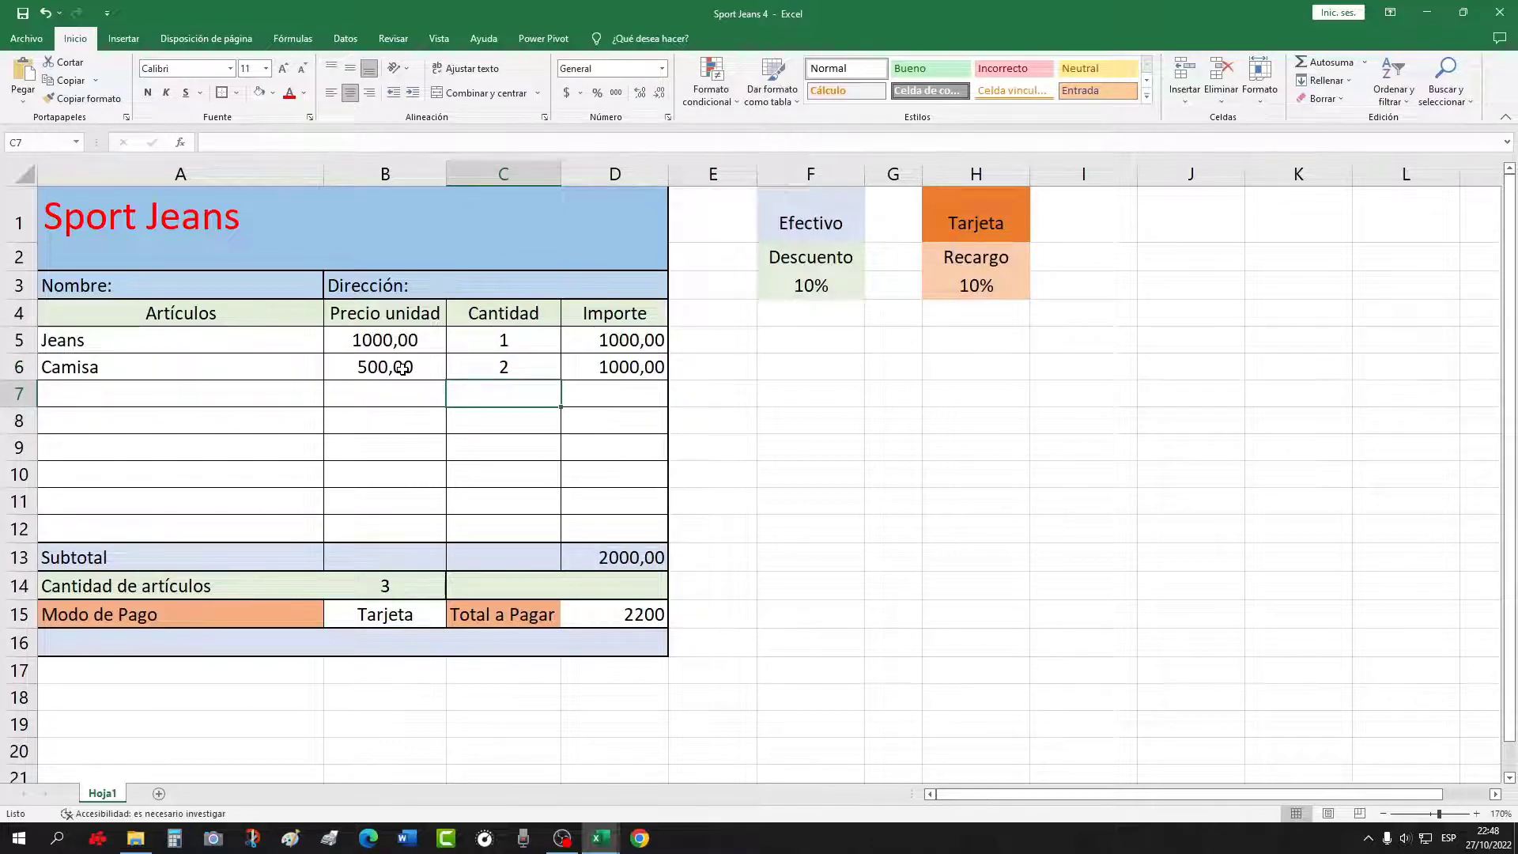
# Add the article Remera in row 7 with a unit price of 500 and a quantity of 2
pyautogui.press('Left')
pyautogui.press('Left')
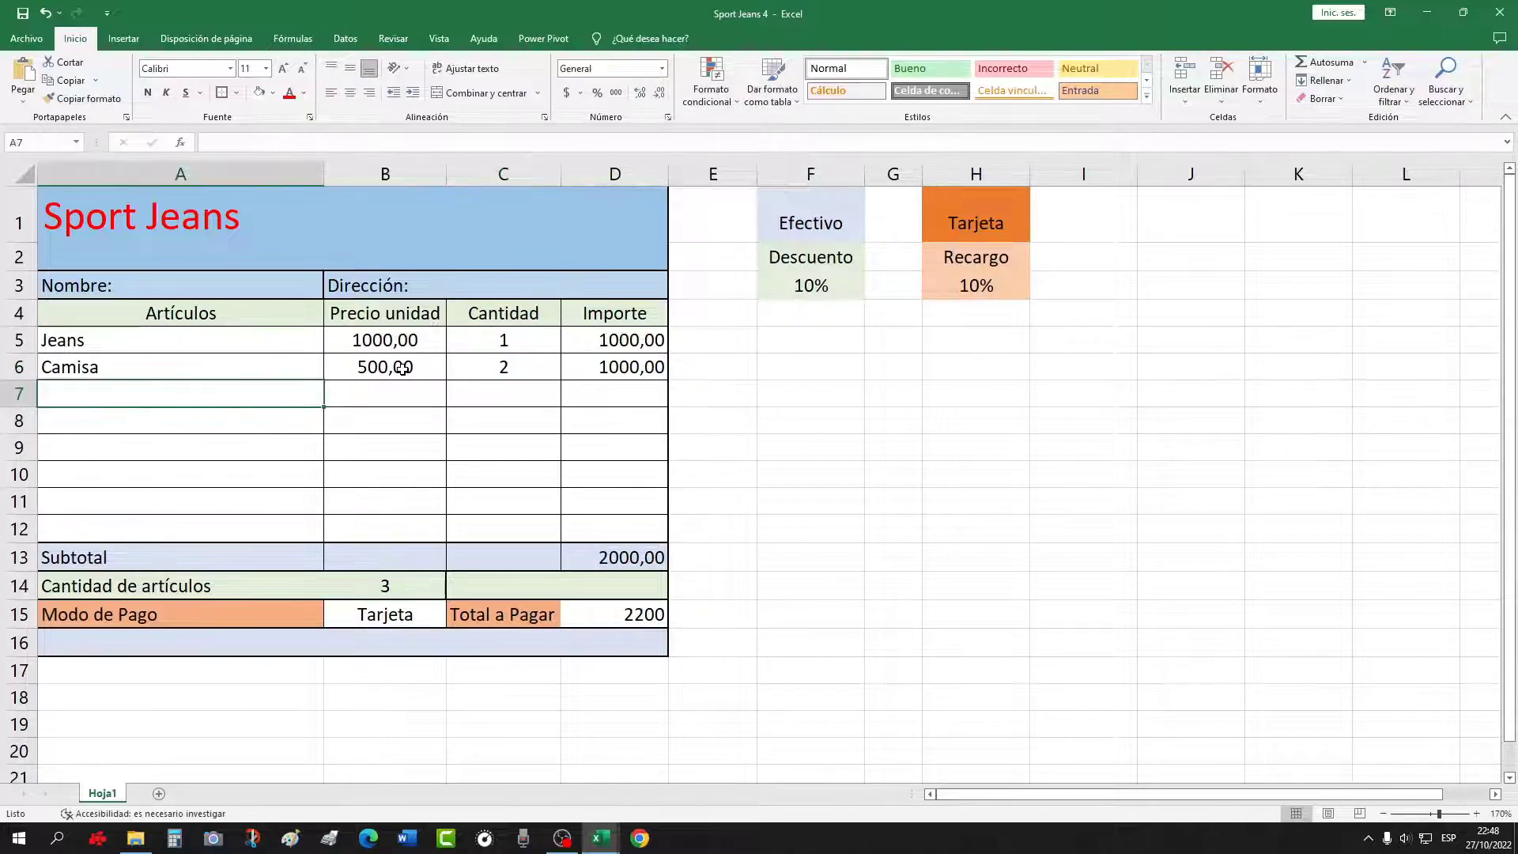
pyautogui.write('Remera')
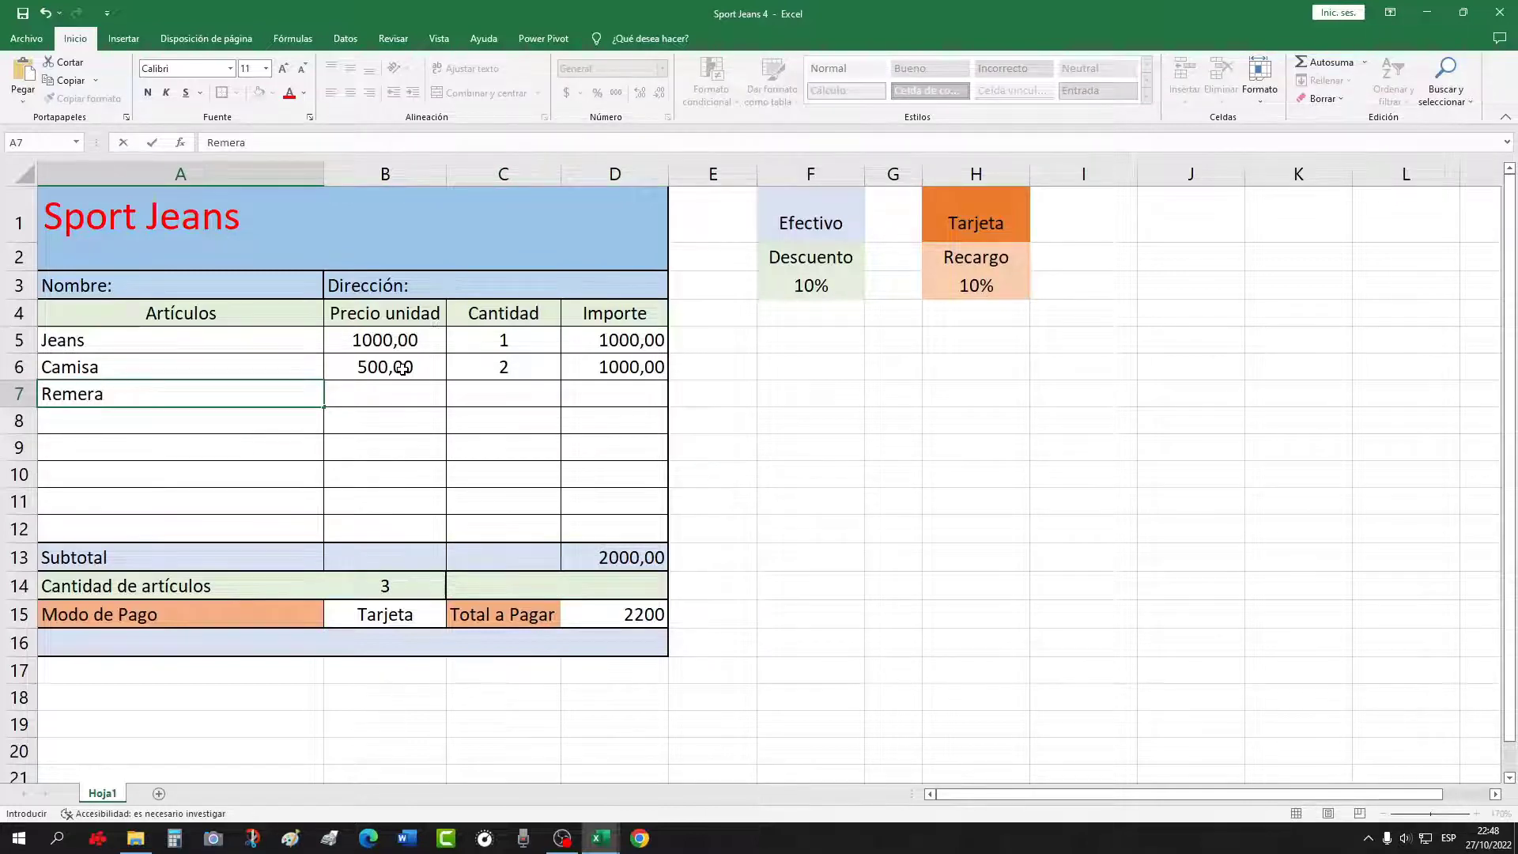
pyautogui.press('Tab')
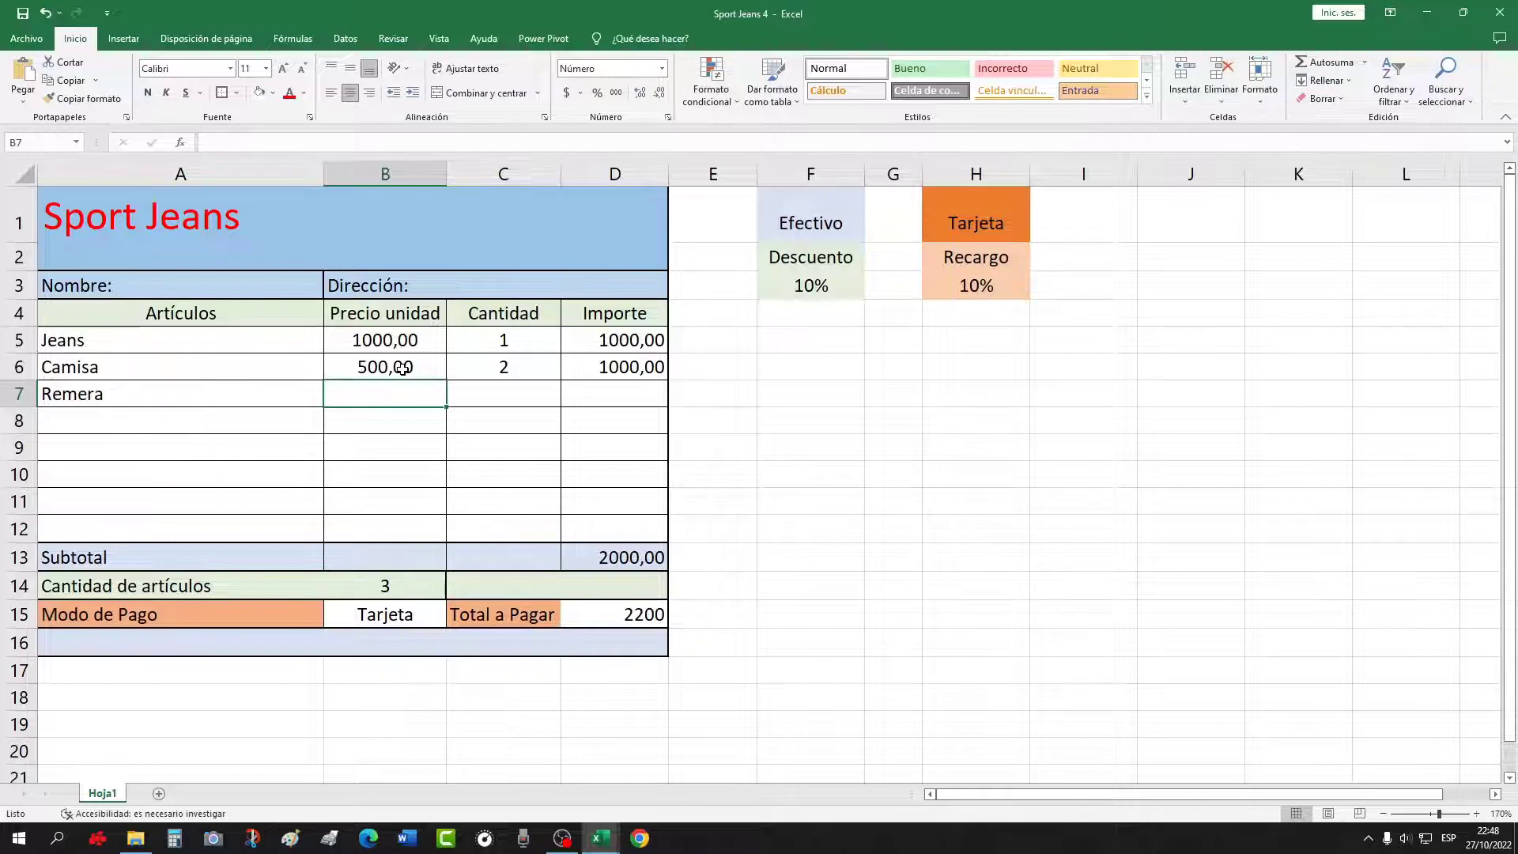
pyautogui.write('500')
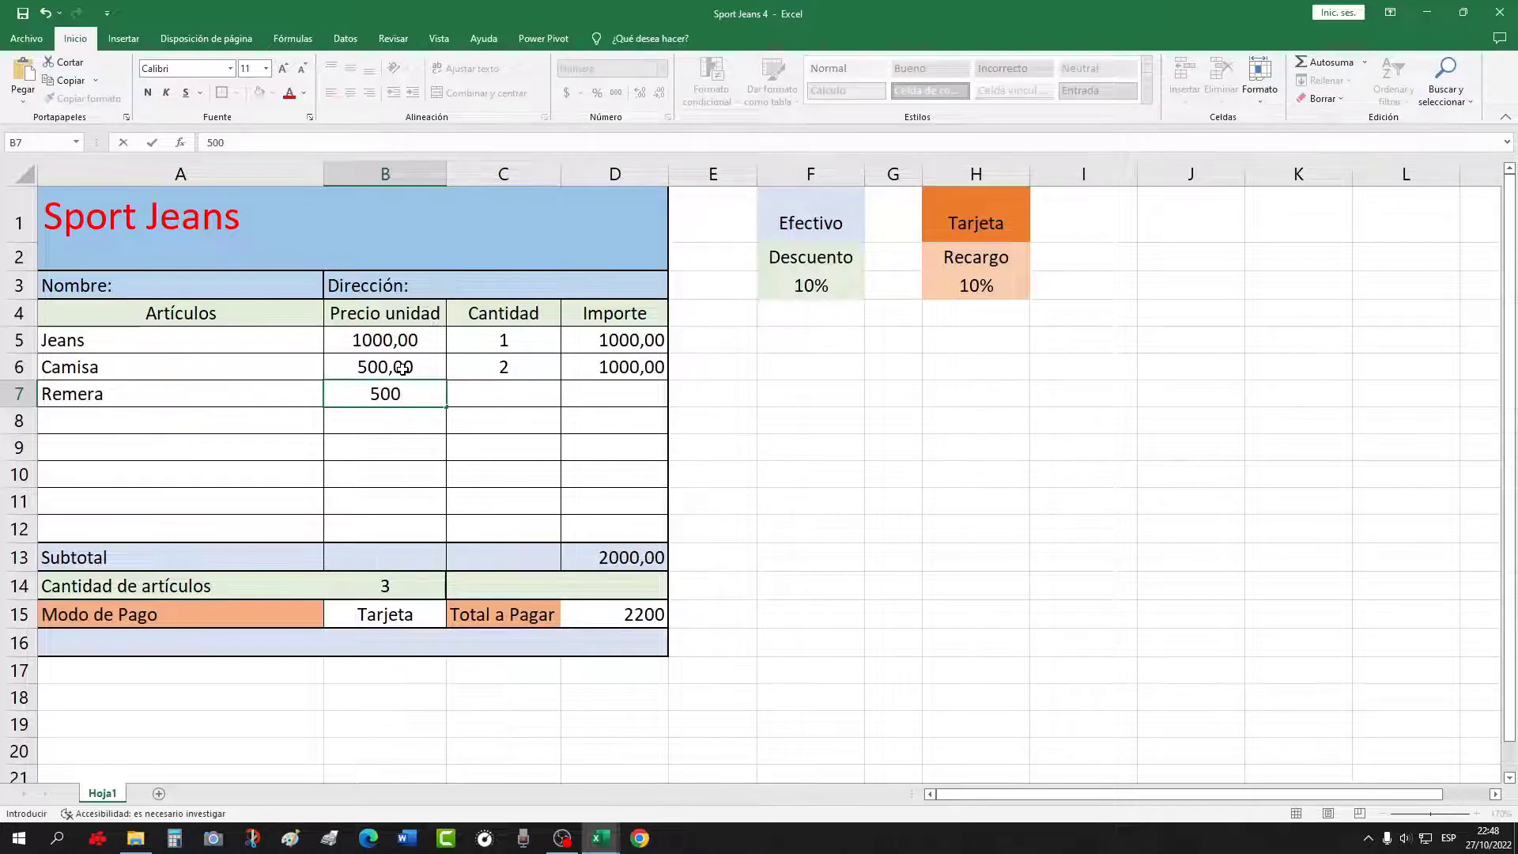
pyautogui.press('Tab')
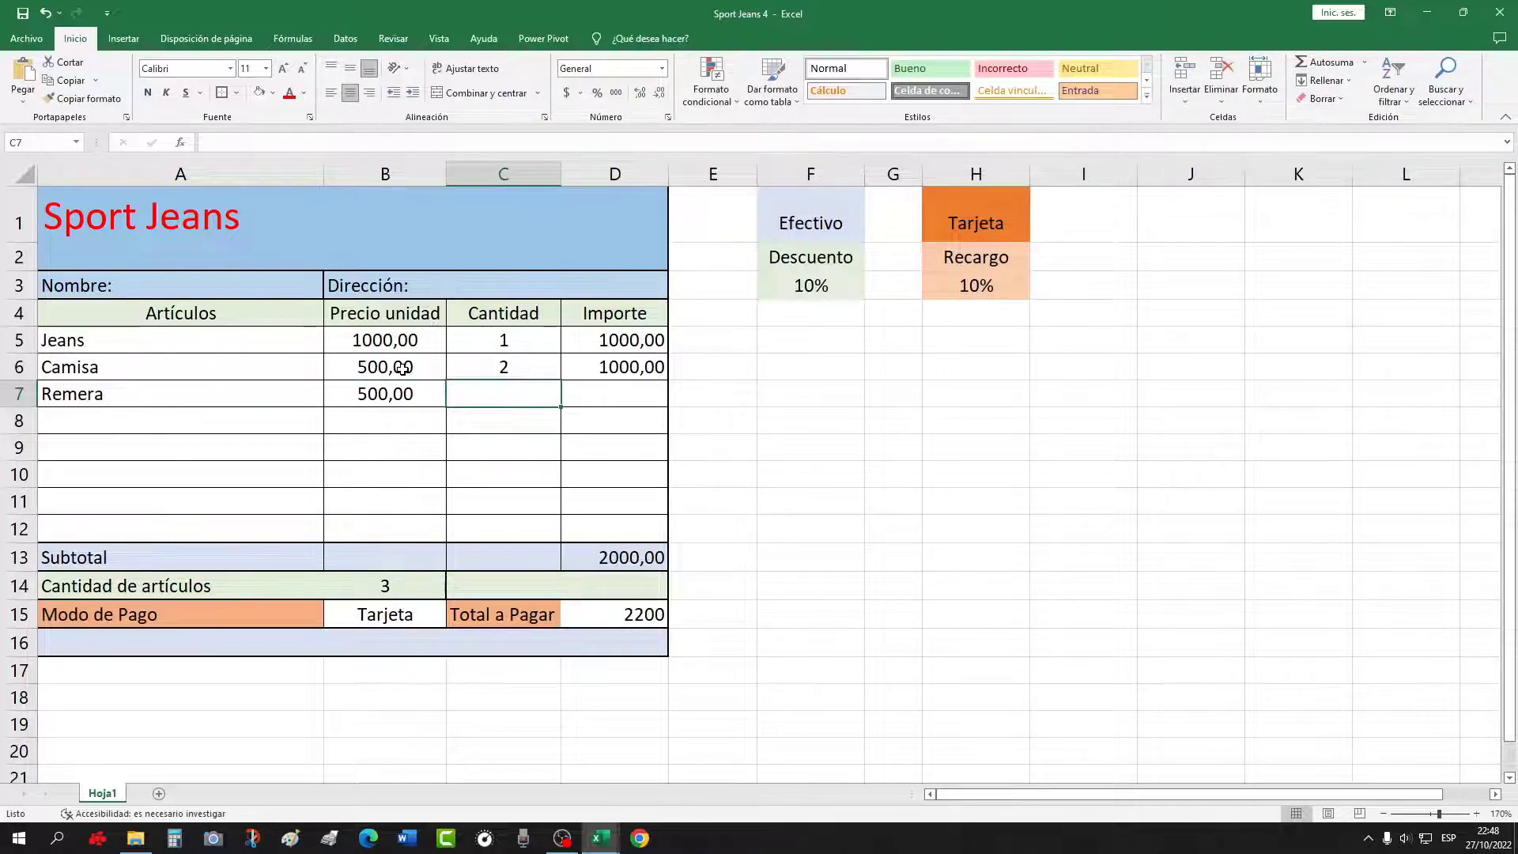
pyautogui.write('2')
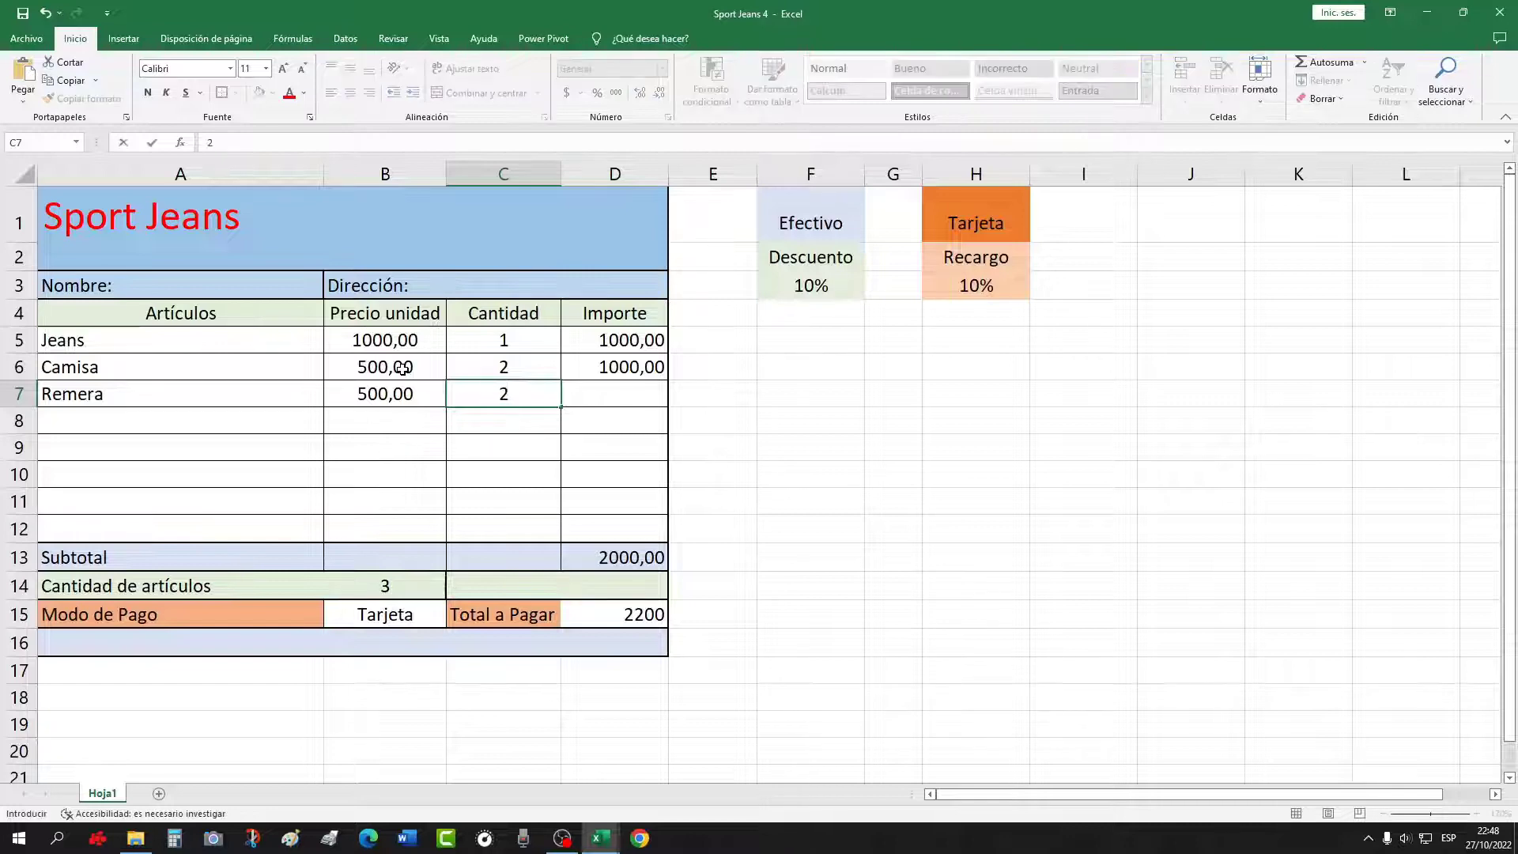
pyautogui.press('Return')
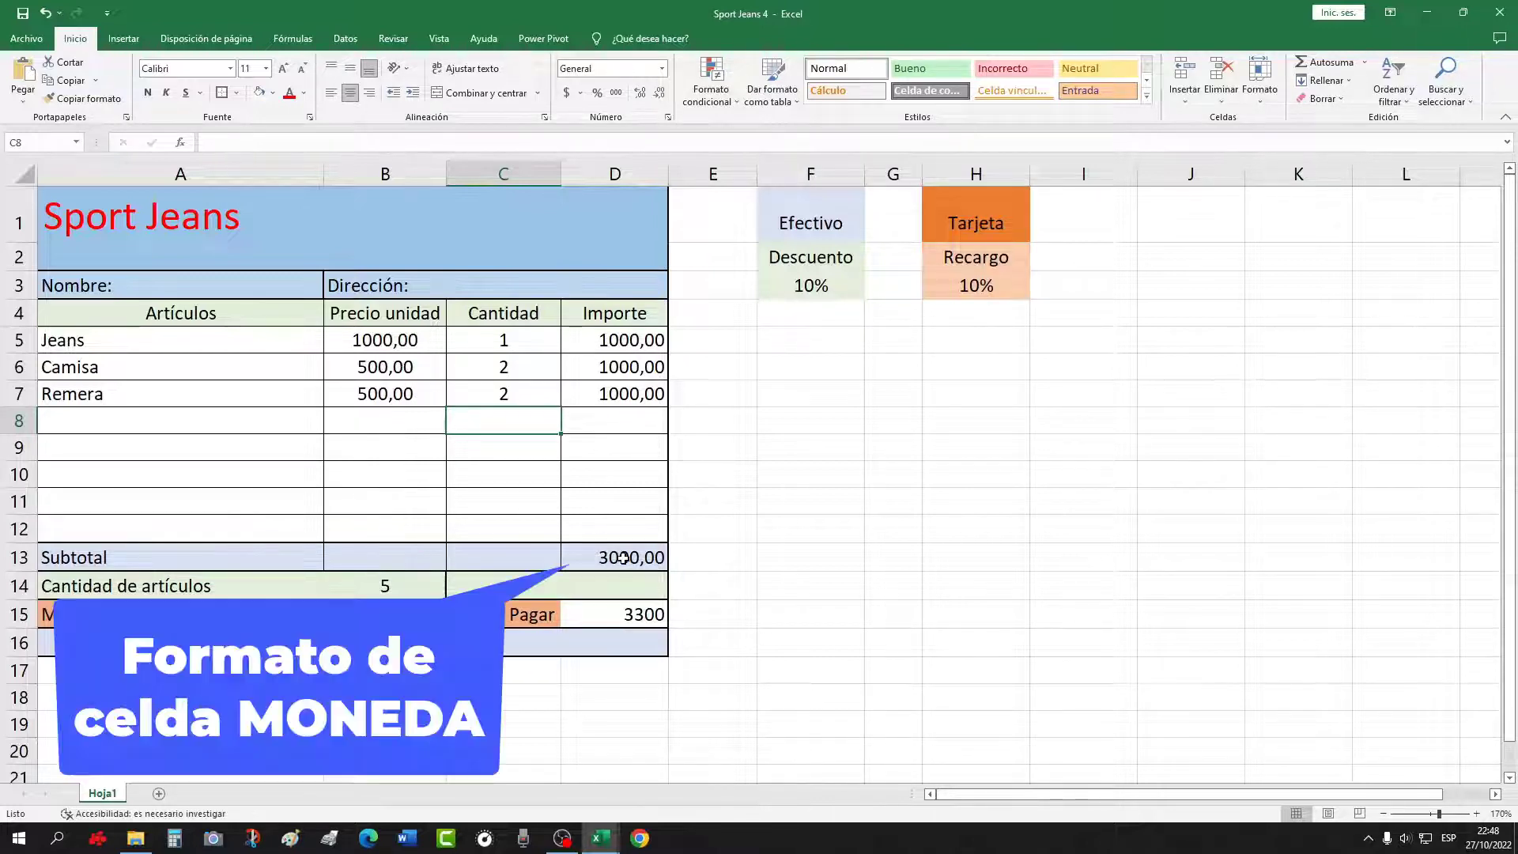
# Format the Subtotal cell D13 as Moneda with the $ symbol and two decimals
pyautogui.click(625, 563)
pyautogui.rightClick(627, 564)
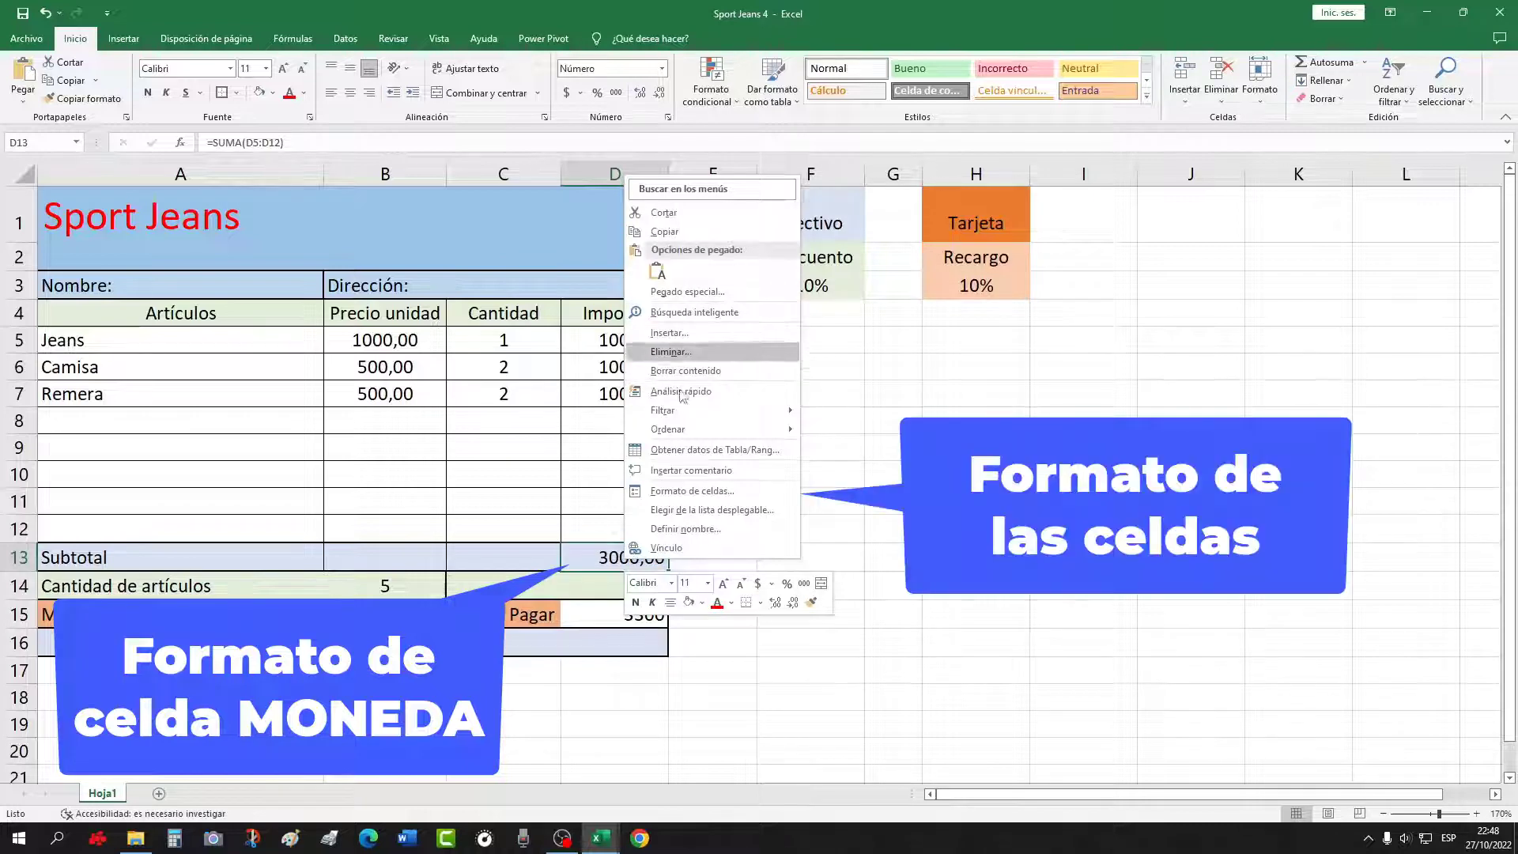
pyautogui.click(690, 491)
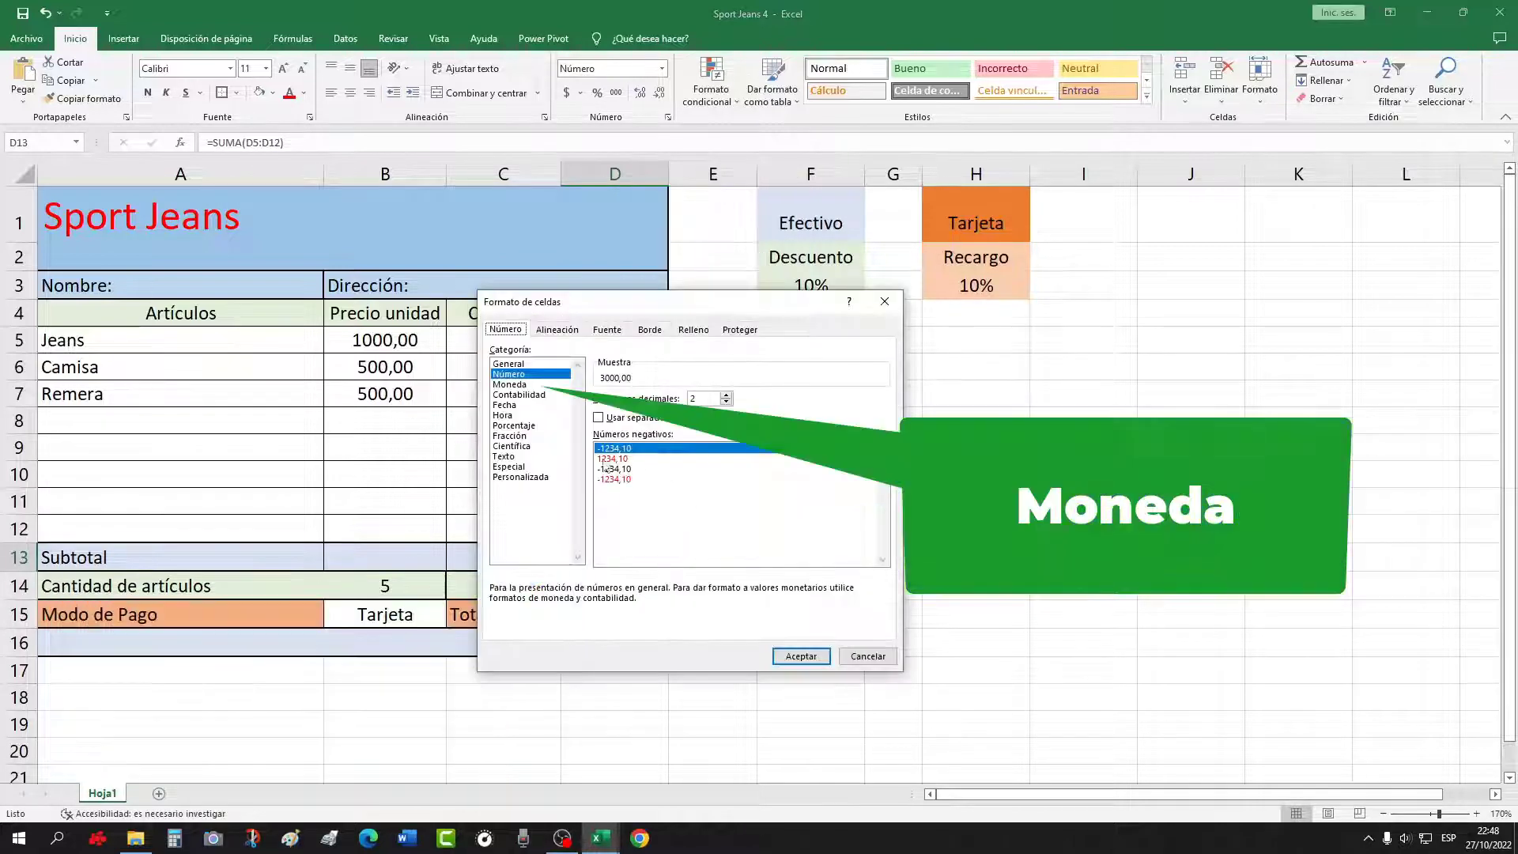
pyautogui.click(521, 384)
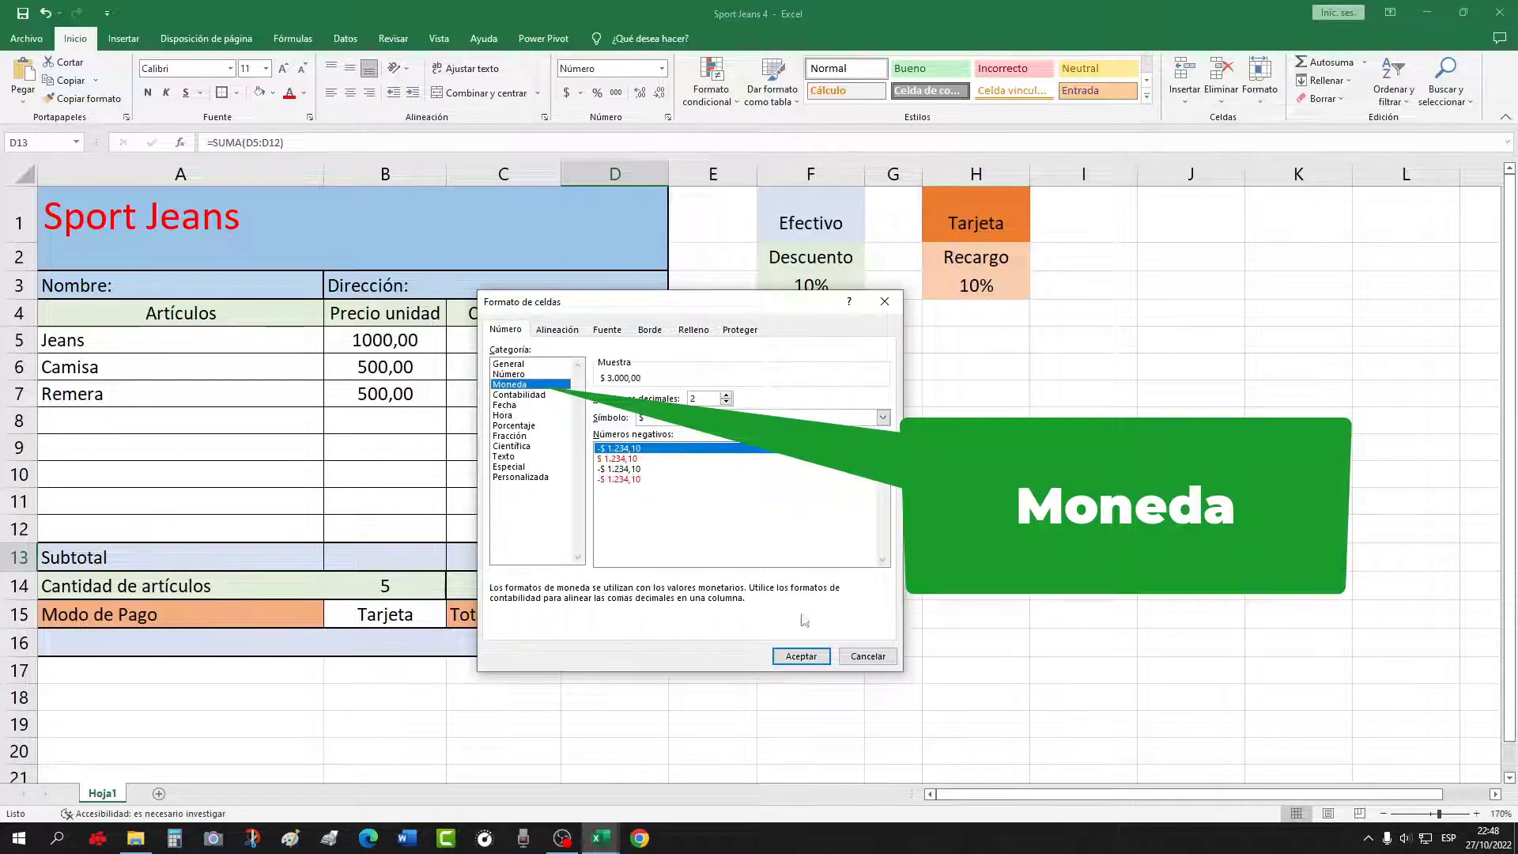
pyautogui.click(812, 658)
pyautogui.click(826, 641)
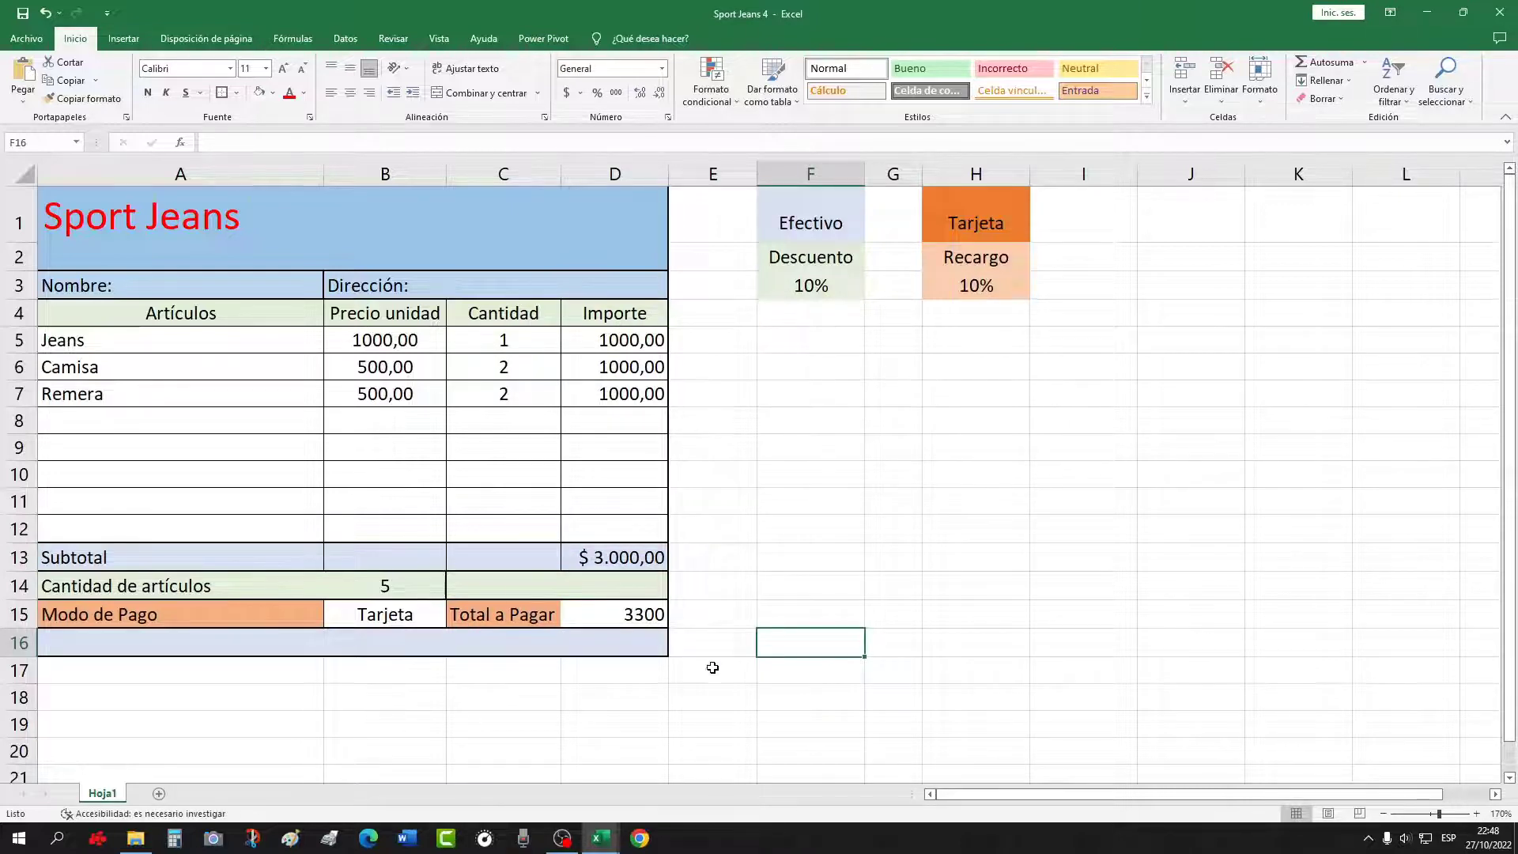
# Format the Total a Pagar cell D15 as Moneda with the $ symbol
pyautogui.click(609, 614)
pyautogui.rightClick(613, 619)
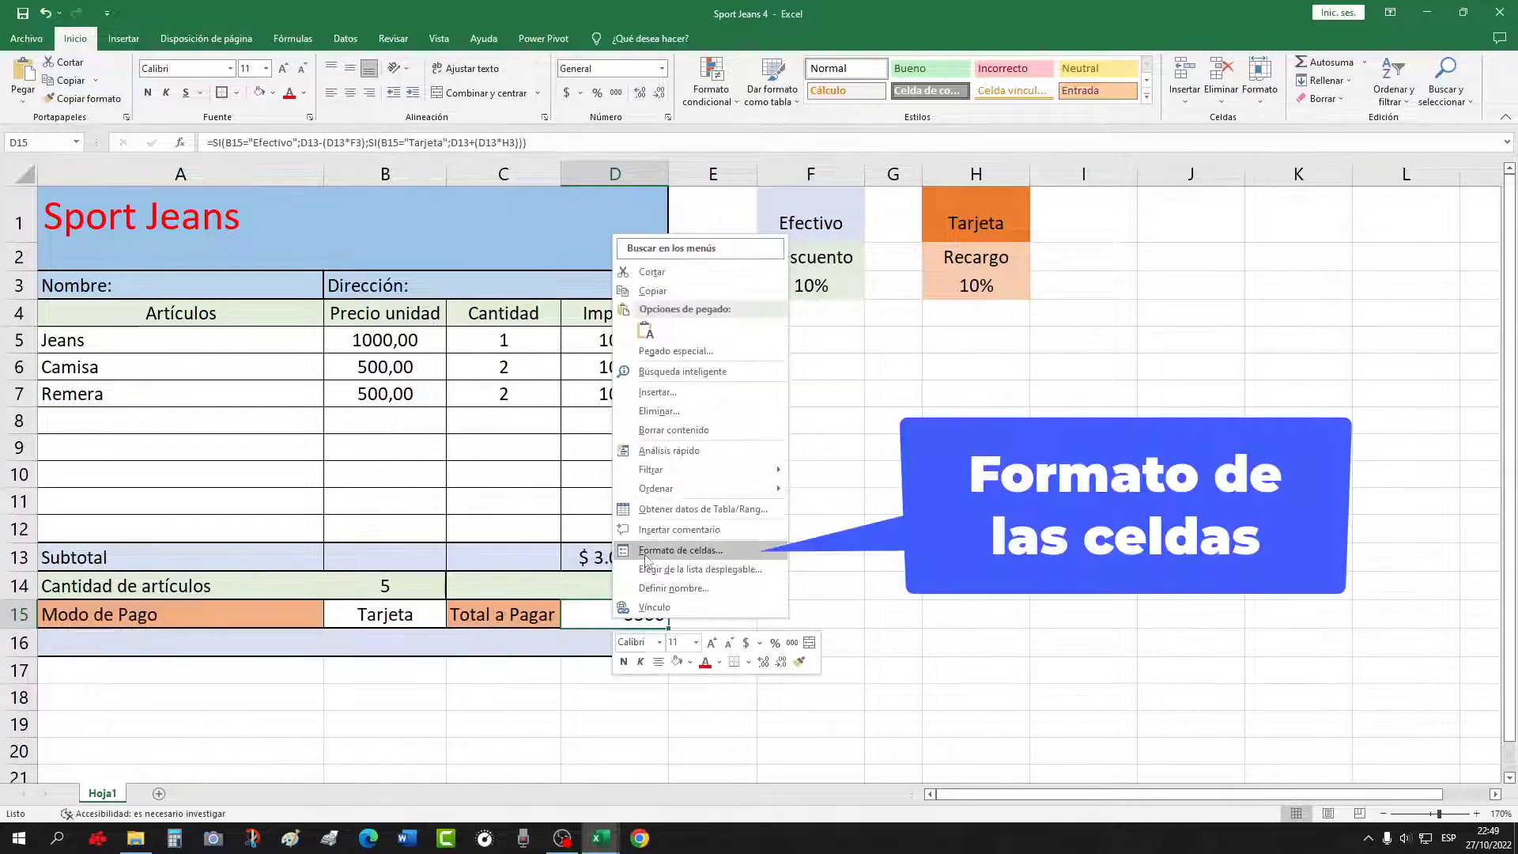
pyautogui.click(646, 551)
pyautogui.click(476, 446)
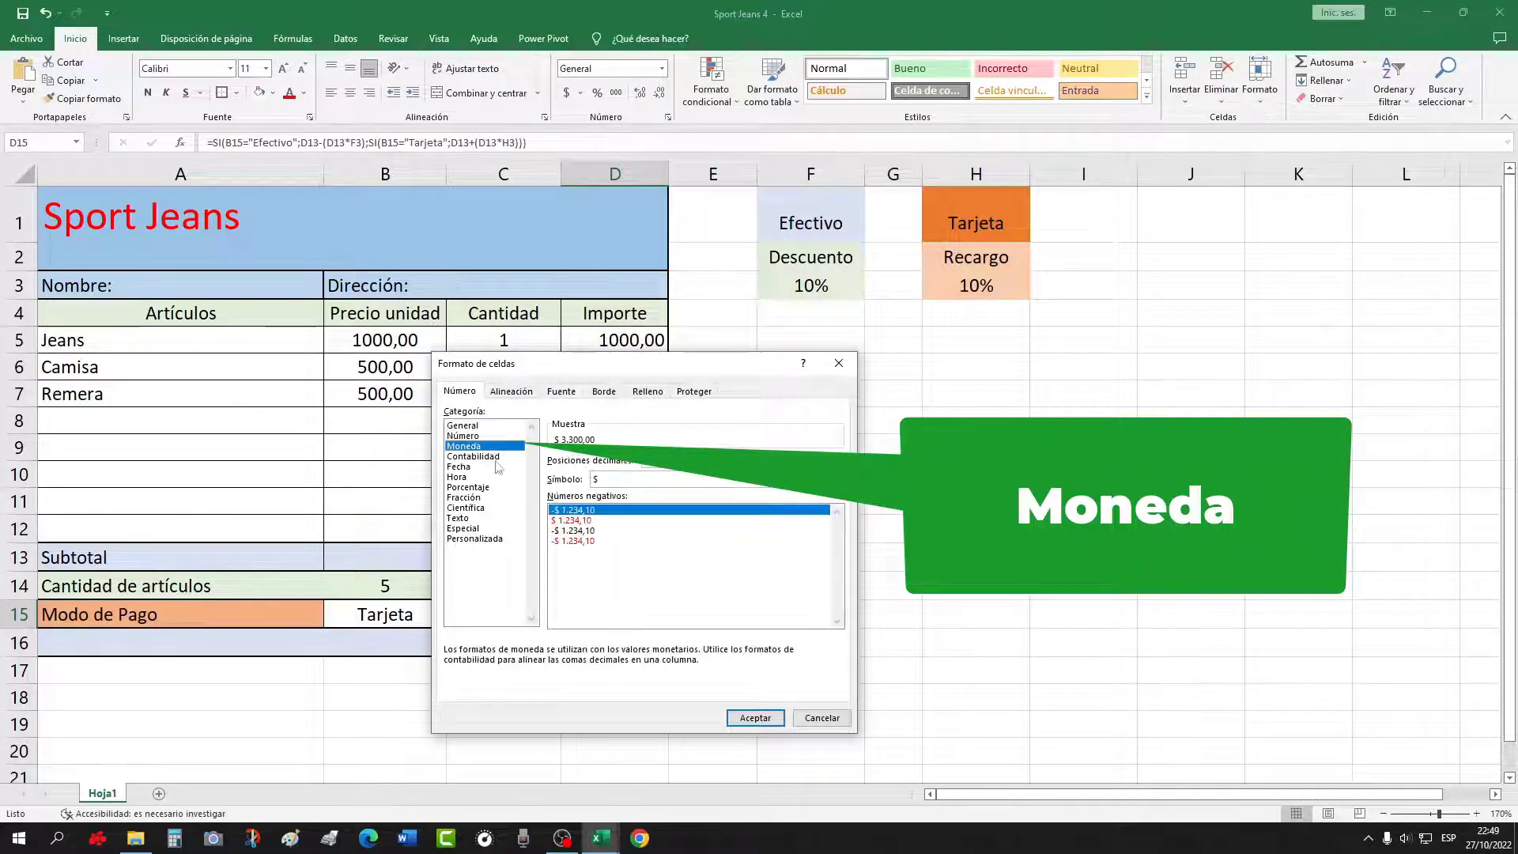
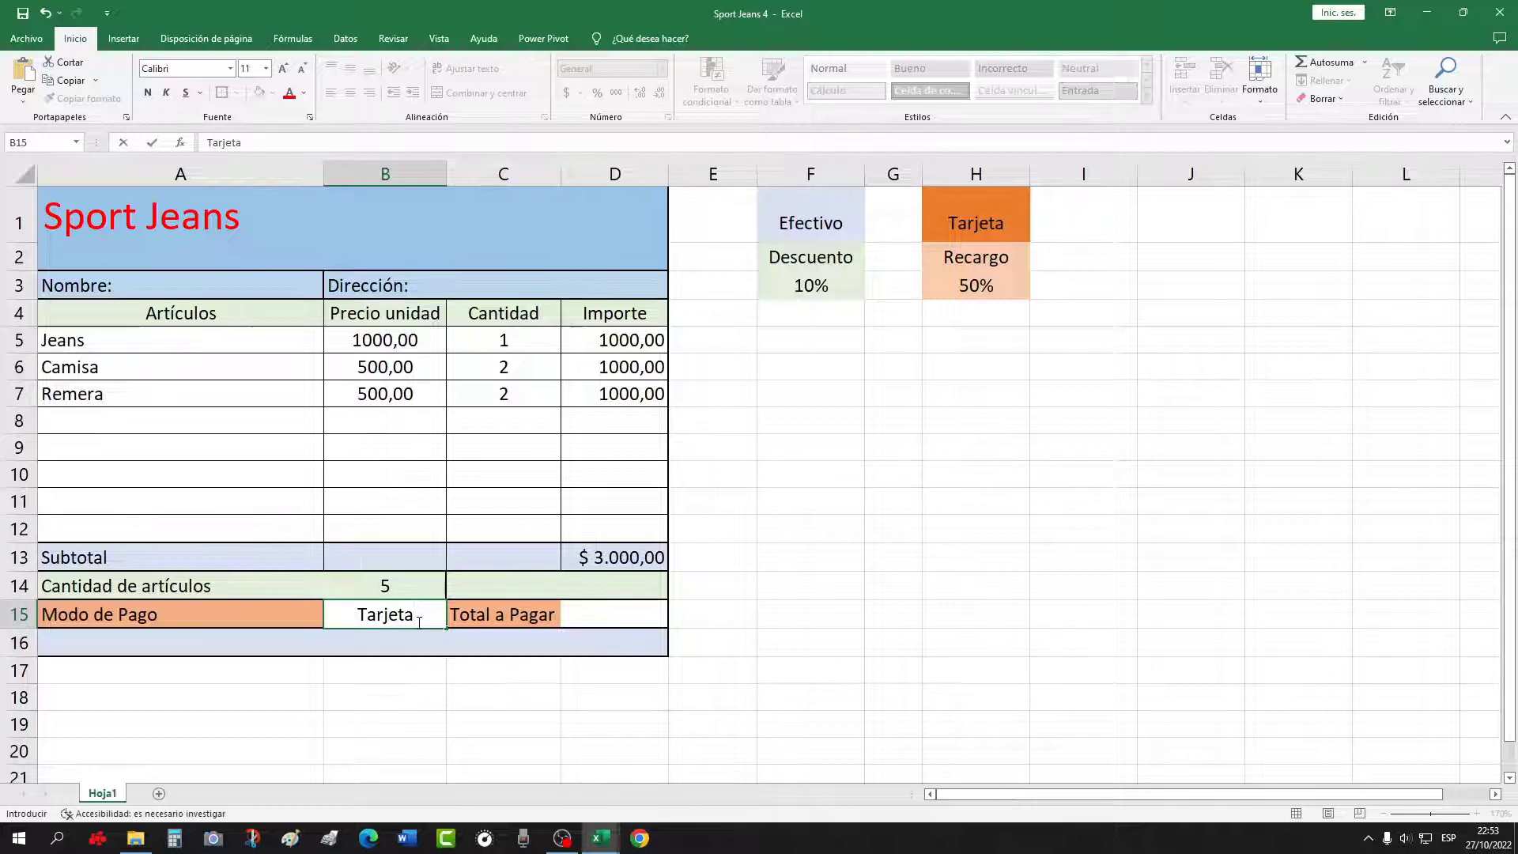
# Enter Tarjeta as the Modo de Pago in cell B15 to test the total with the 50% card surcharge
pyautogui.press('Return')
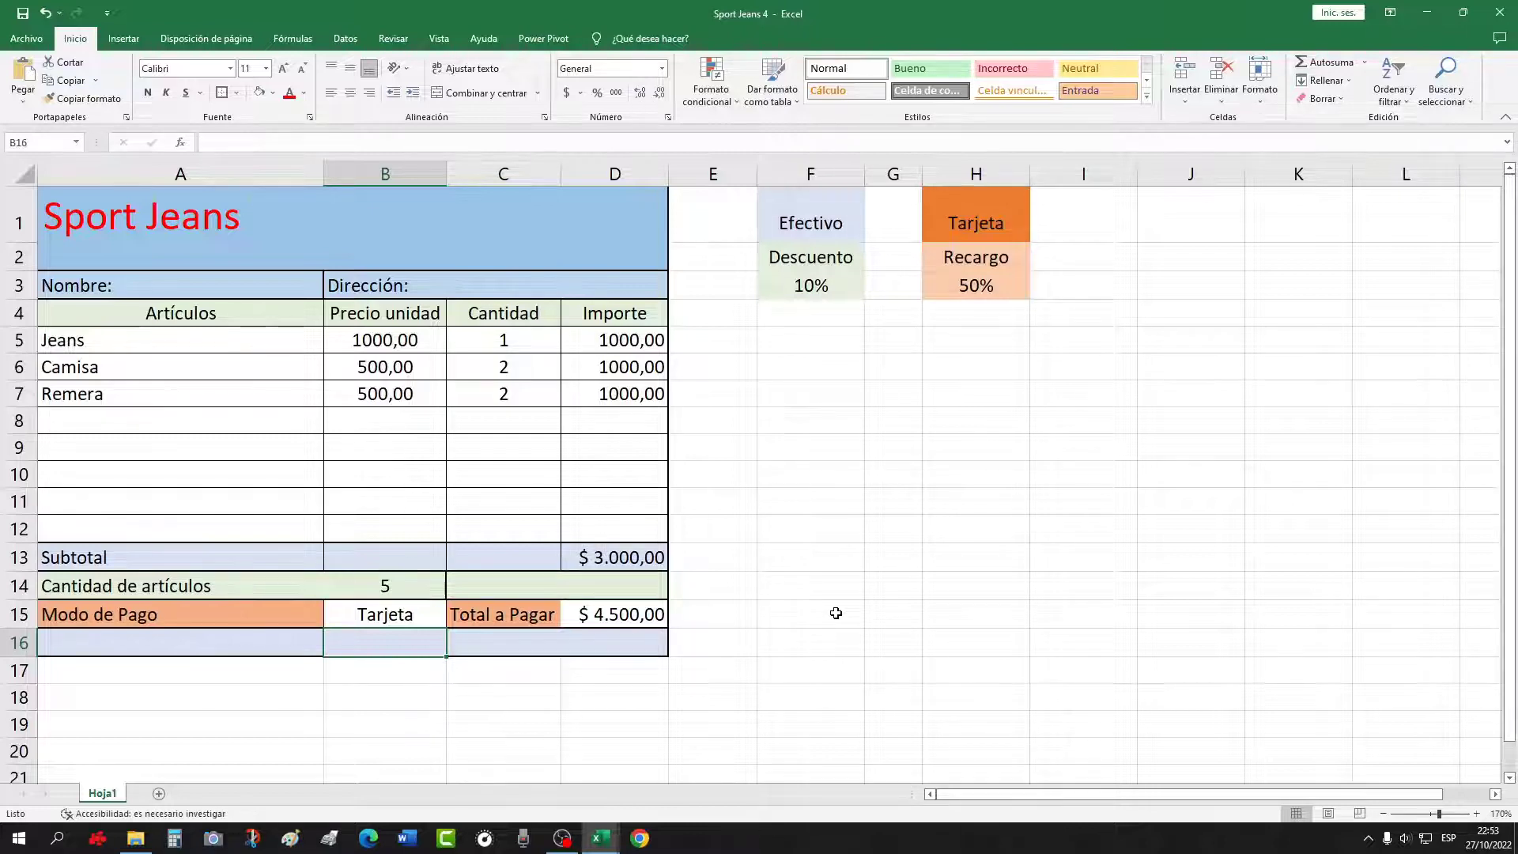
# Set the Tarjeta surcharge percentage in cell H3 to 10%
pyautogui.doubleClick(970, 285)
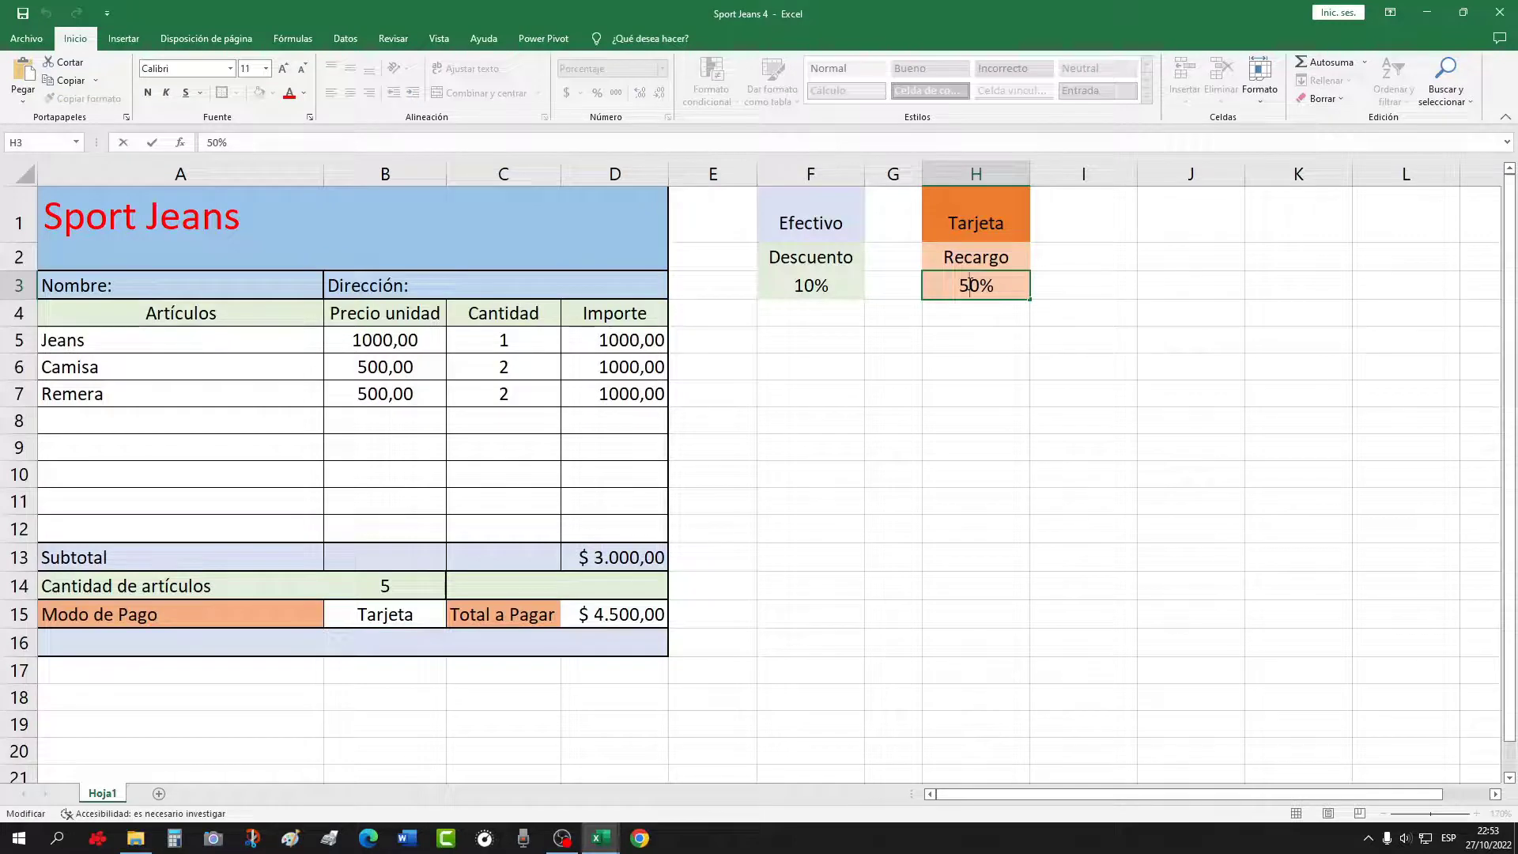
pyautogui.press('BackSpace')
pyautogui.write('1')
pyautogui.press('Return')
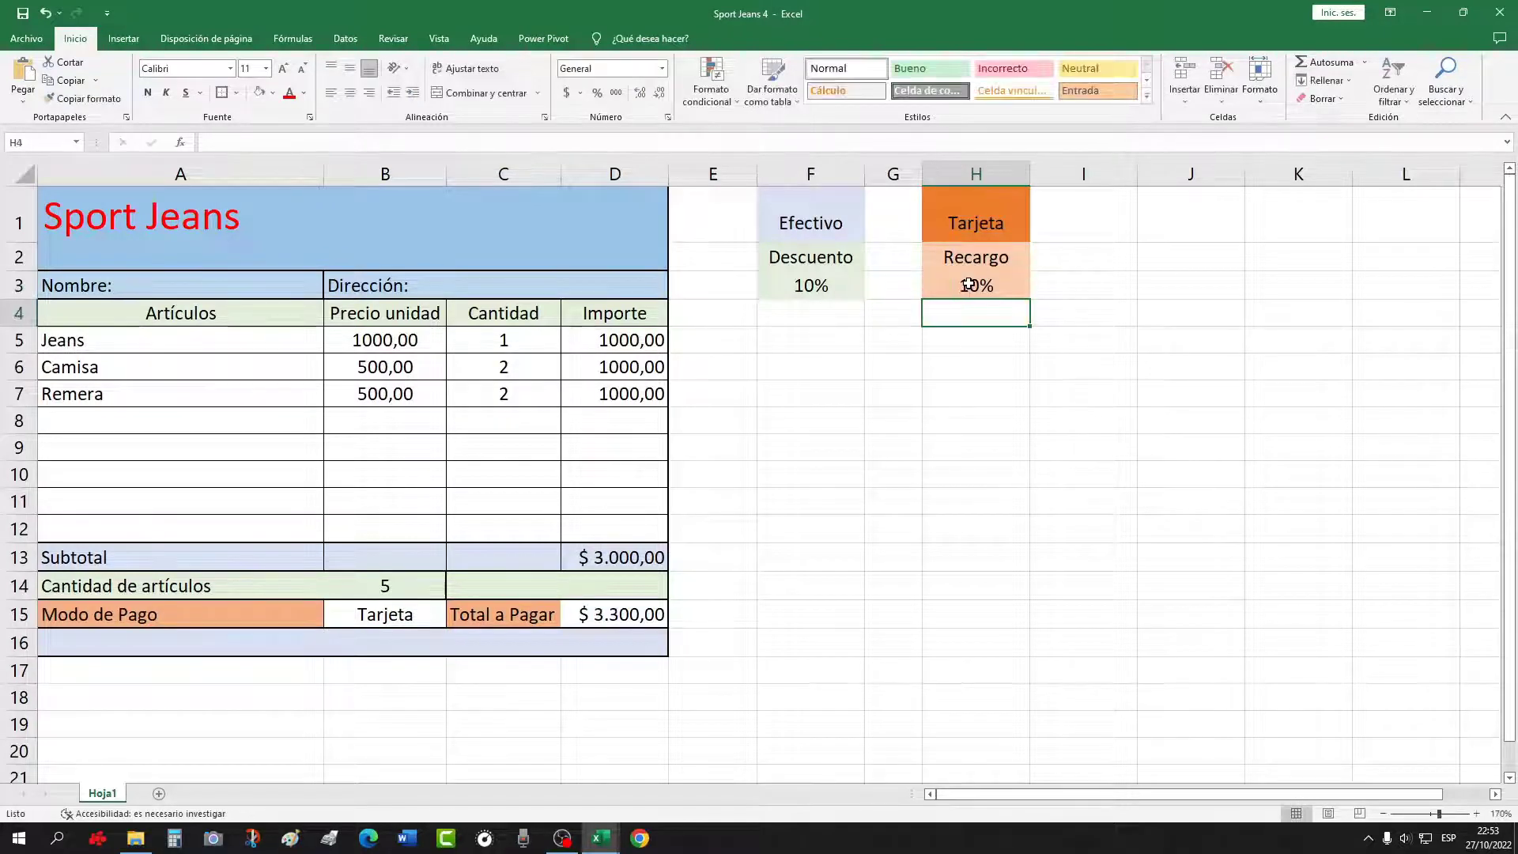
pyautogui.click(941, 465)
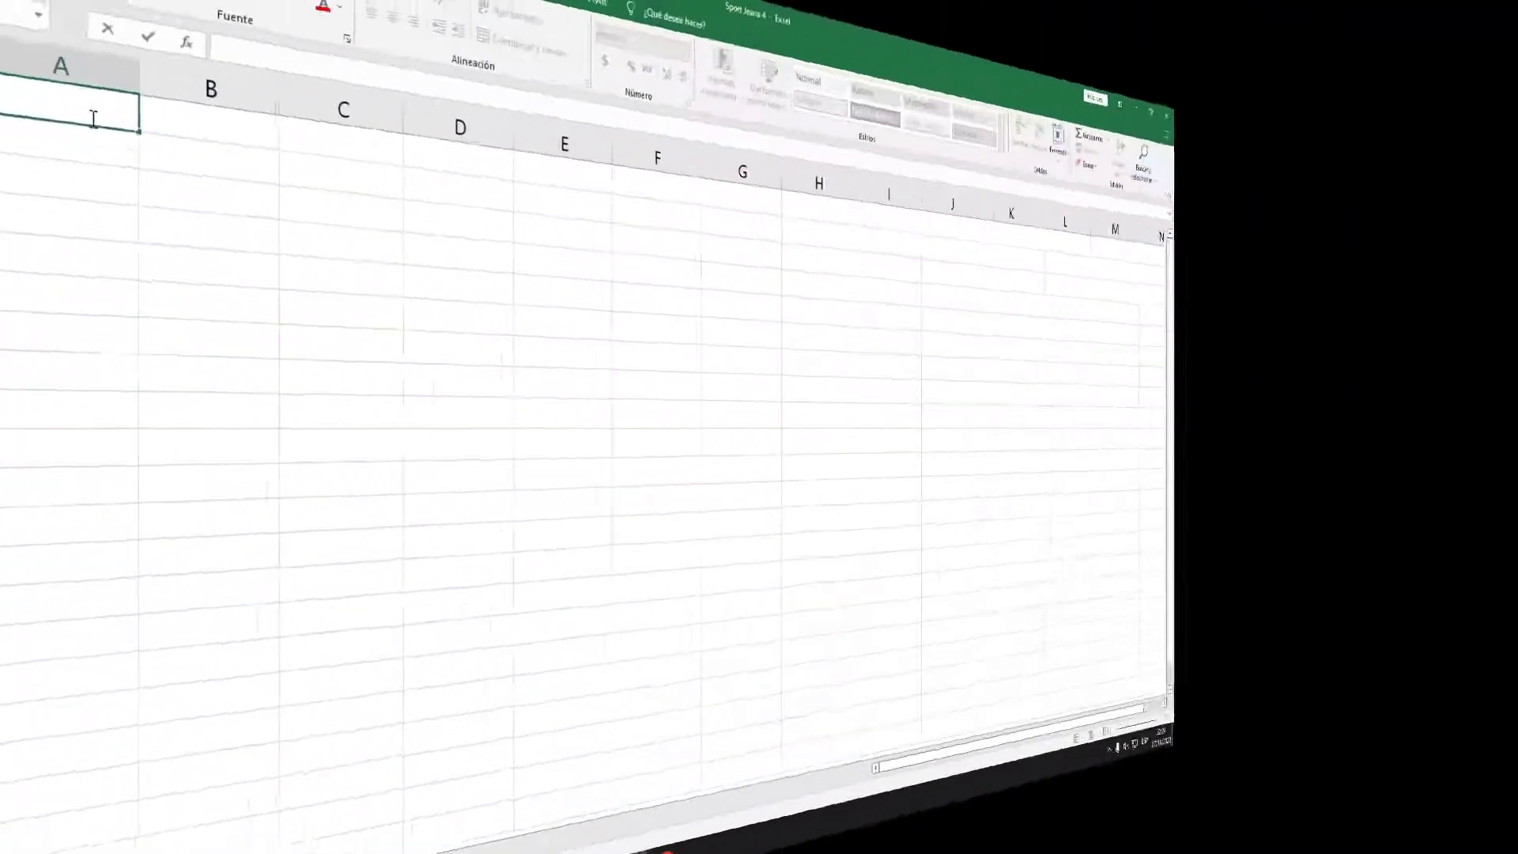
# Enter the title Sport Jeans in cell A1 of the blank sheet and set its font size to 24
pyautogui.write('Sport')
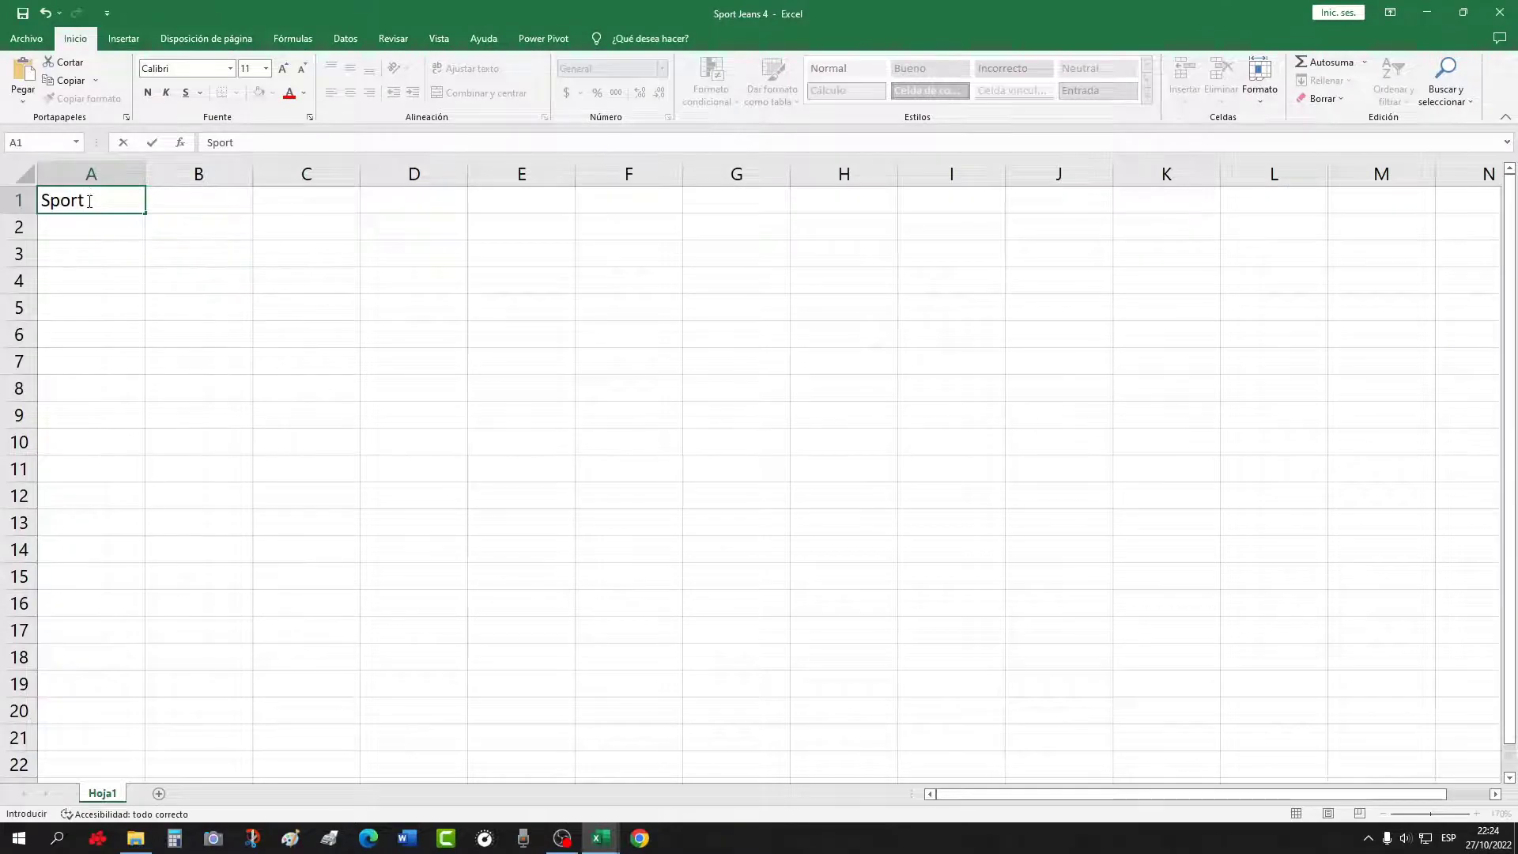
pyautogui.write(' Jeans')
pyautogui.moveTo(133, 201); pyautogui.dragTo(41, 200)
pyautogui.click(266, 68)
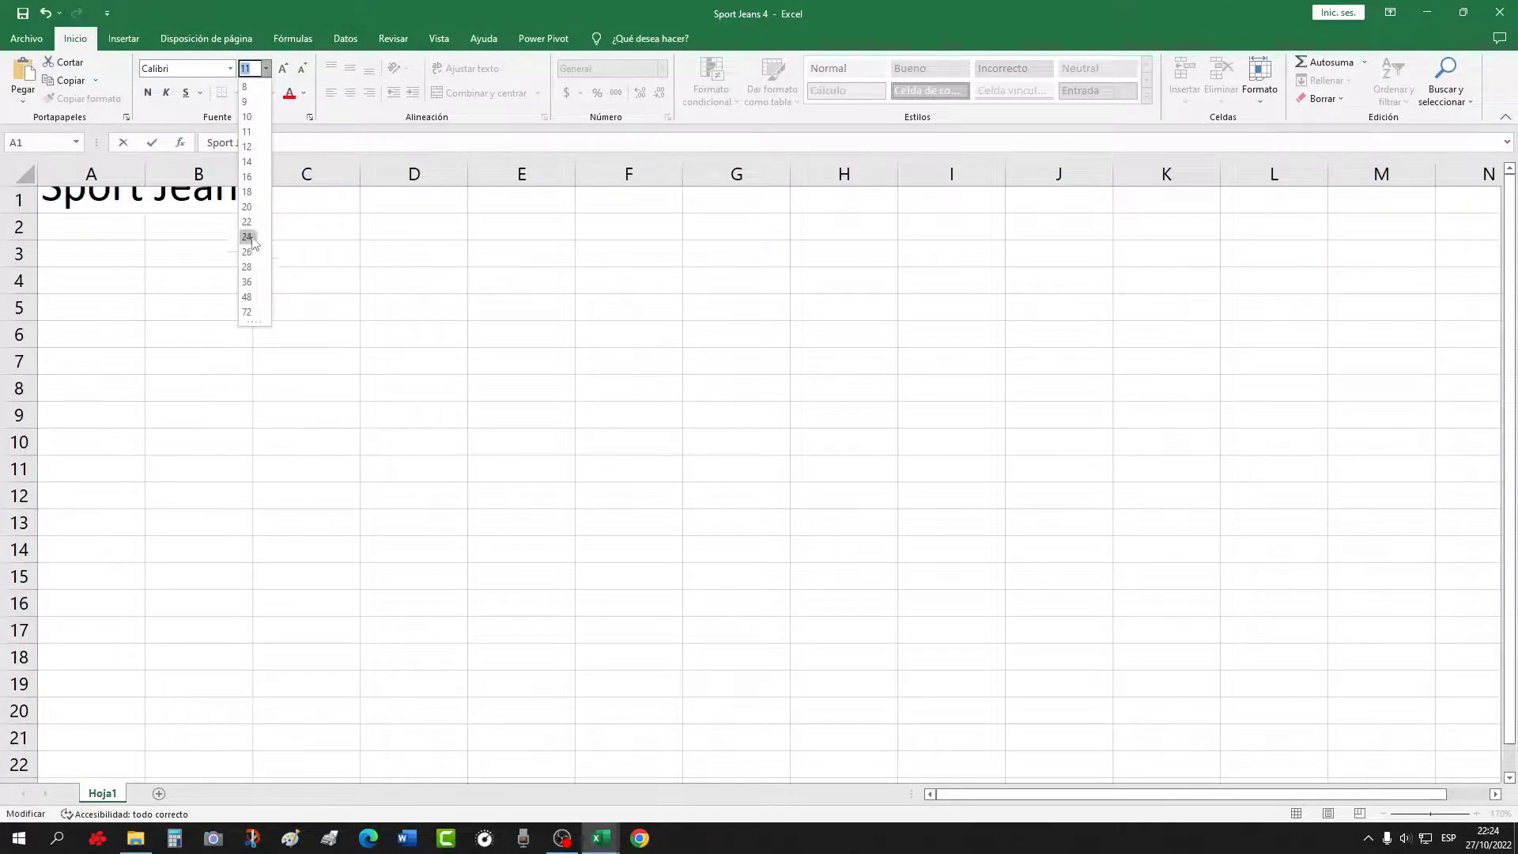
pyautogui.click(247, 236)
pyautogui.click(150, 209)
pyautogui.click(183, 266)
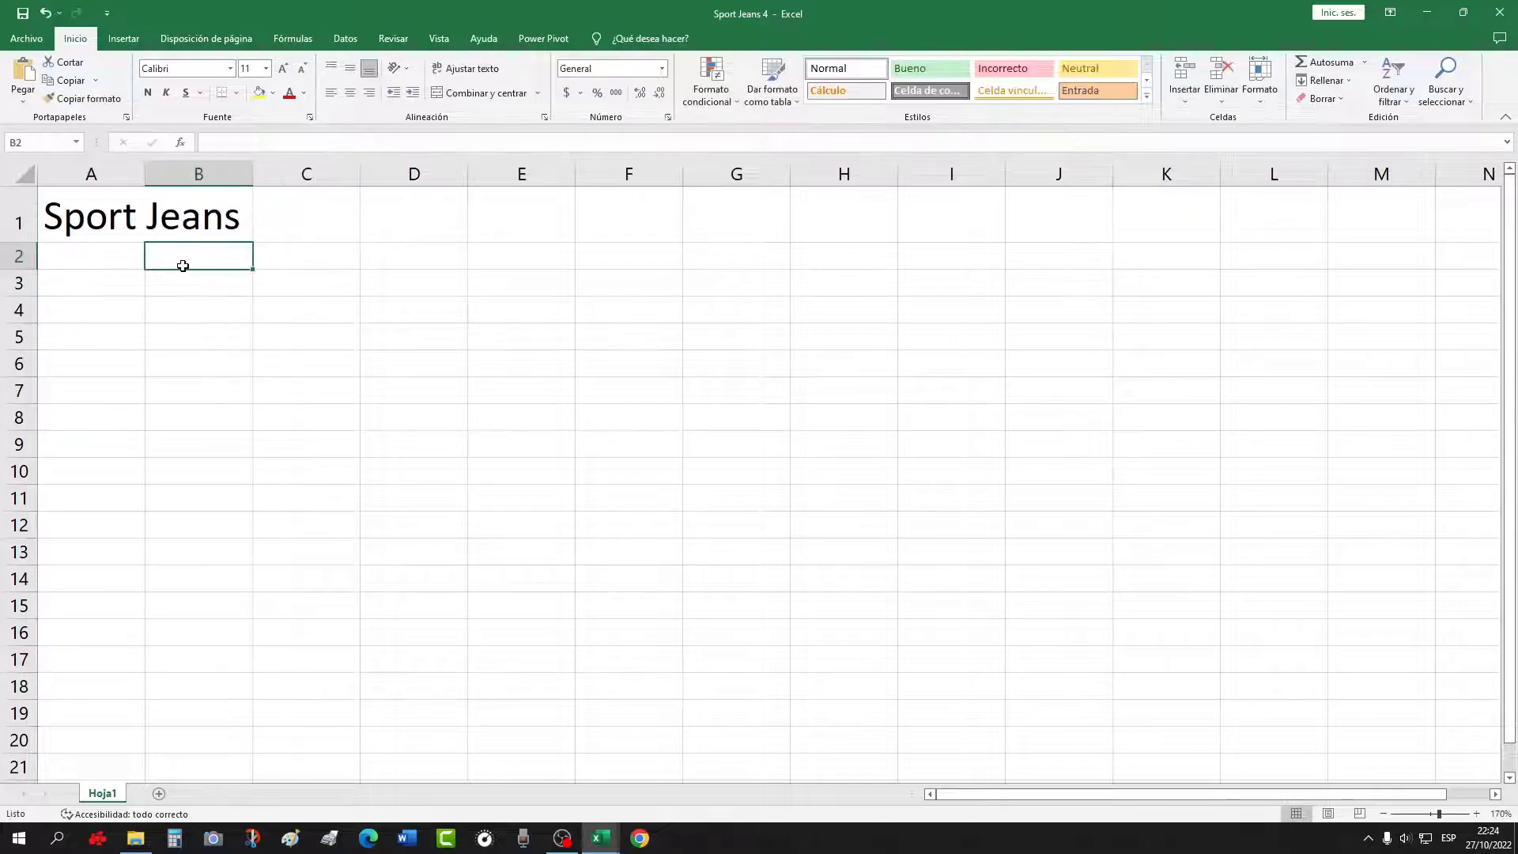
# Color the Sport Jeans title text in cell A1 red
pyautogui.click(44, 226)
pyautogui.doubleClick(44, 223)
pyautogui.moveTo(44, 223); pyautogui.dragTo(249, 223)
pyautogui.click(289, 93)
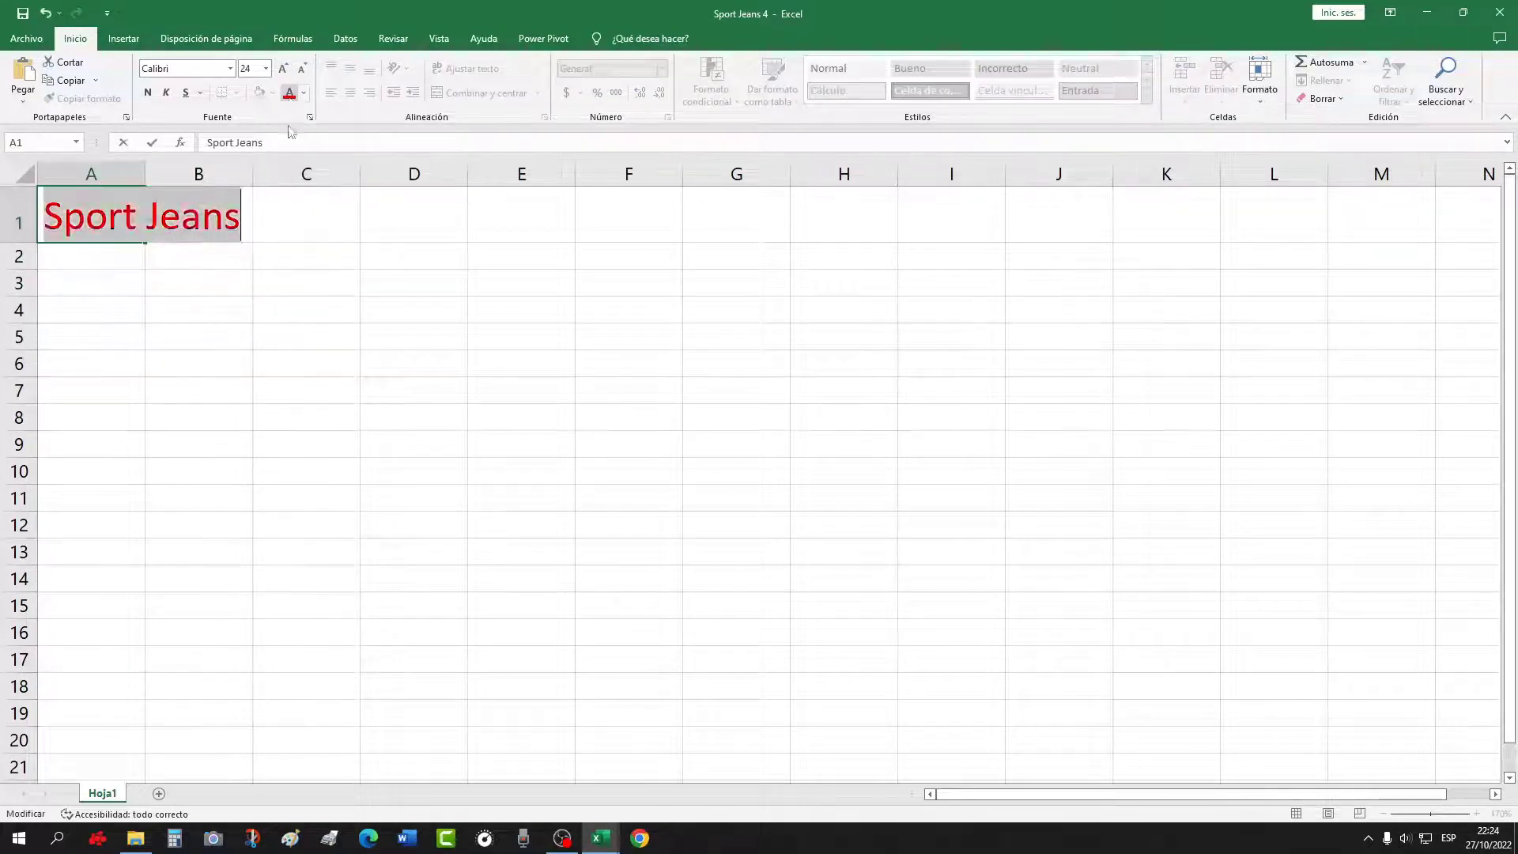
pyautogui.click(301, 211)
# Enter the label Nombre: in cell A3 and widen column A to roughly twice its width
pyautogui.click(111, 282)
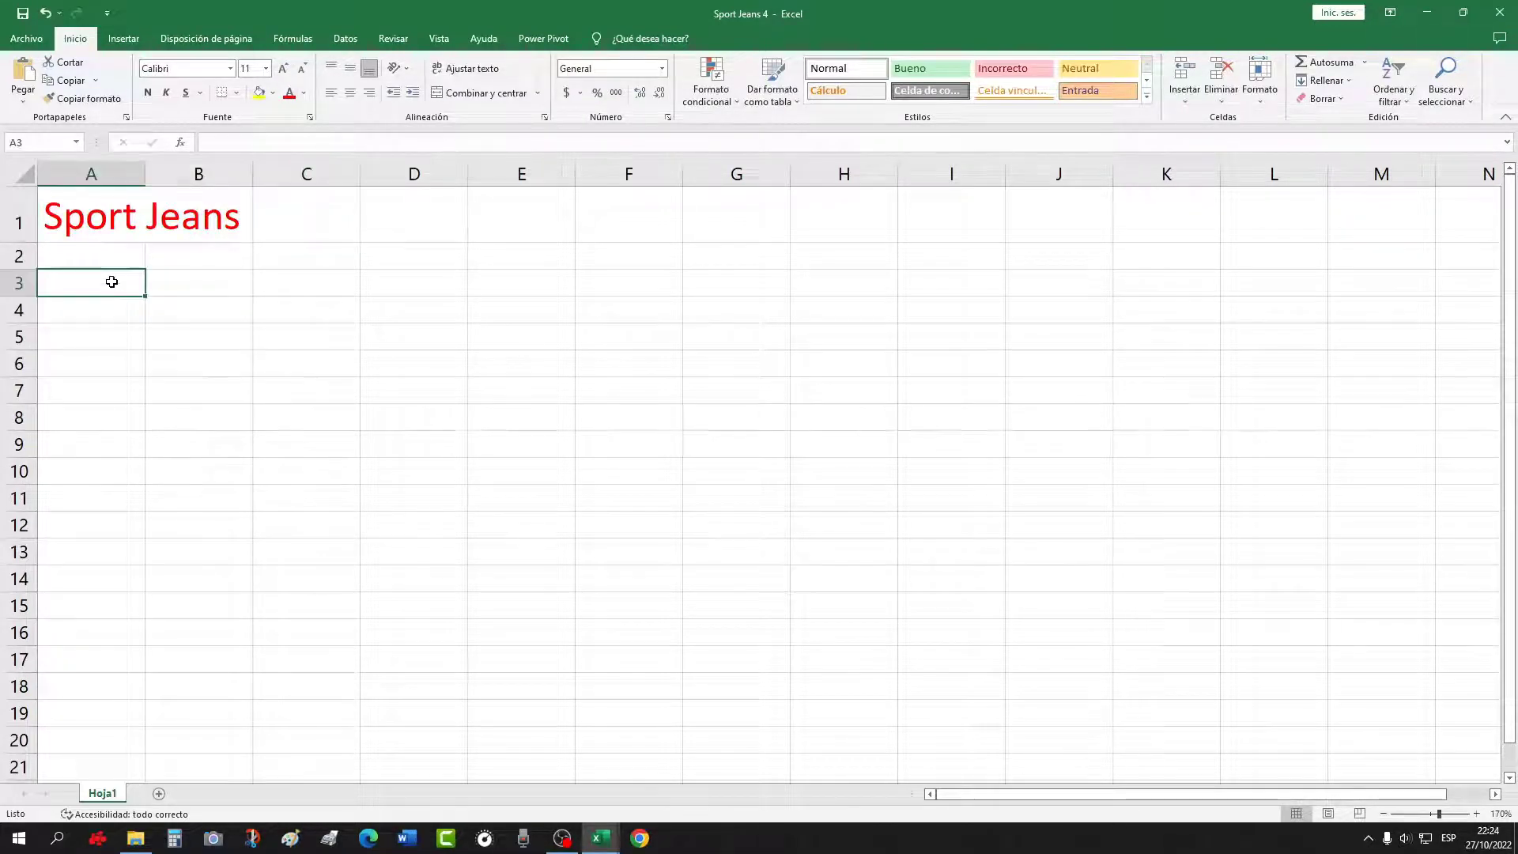
pyautogui.write('Nombre:')
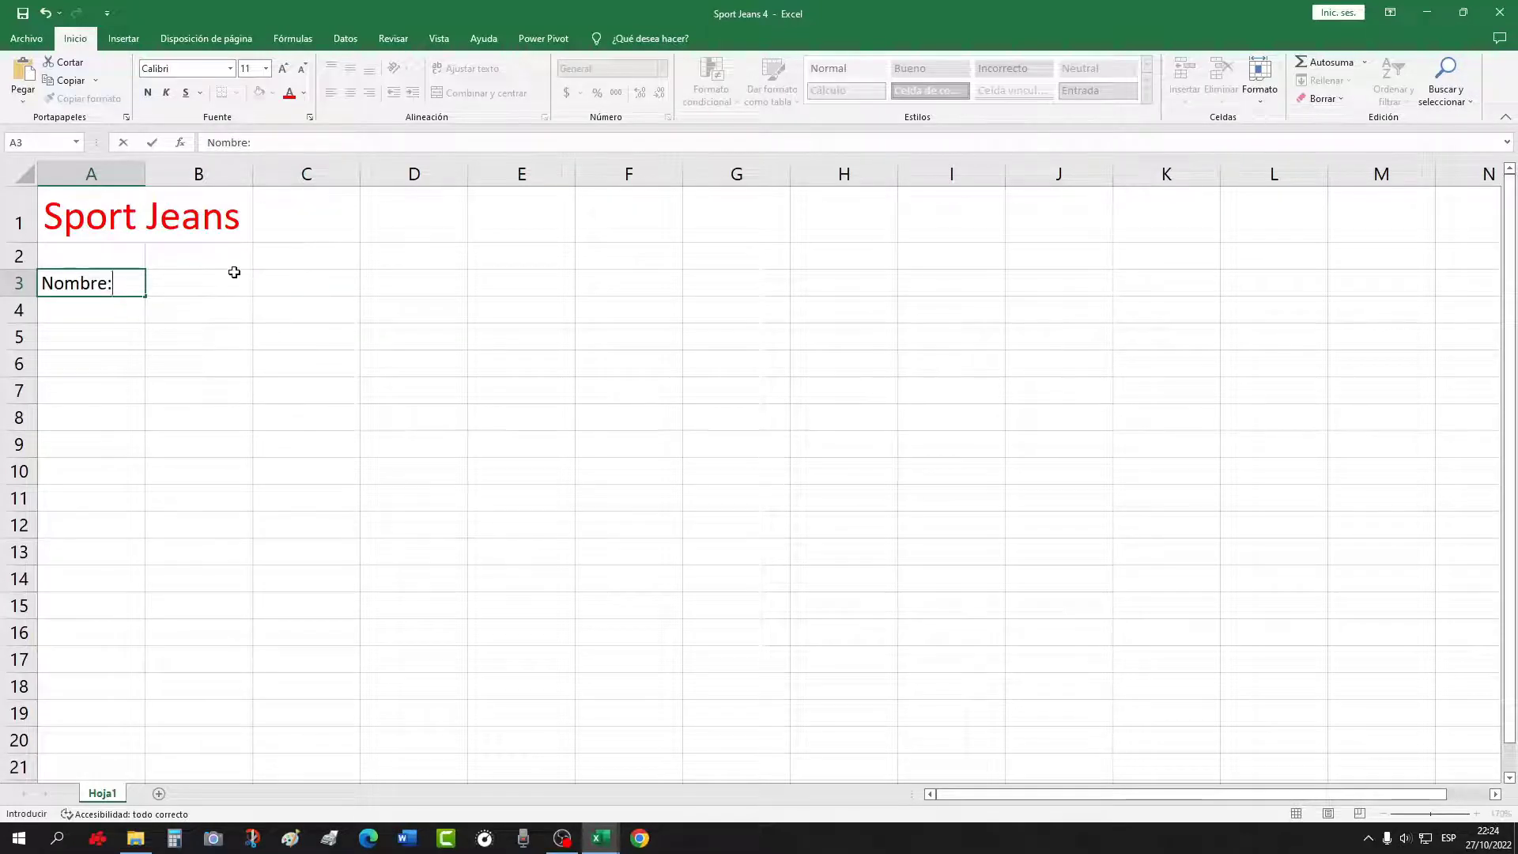
pyautogui.click(118, 174)
pyautogui.moveTo(144, 173); pyautogui.dragTo(251, 175)
# Enter the label Dirección in cell B3 and widen column A further to leave room for the customer's name
pyautogui.click(283, 275)
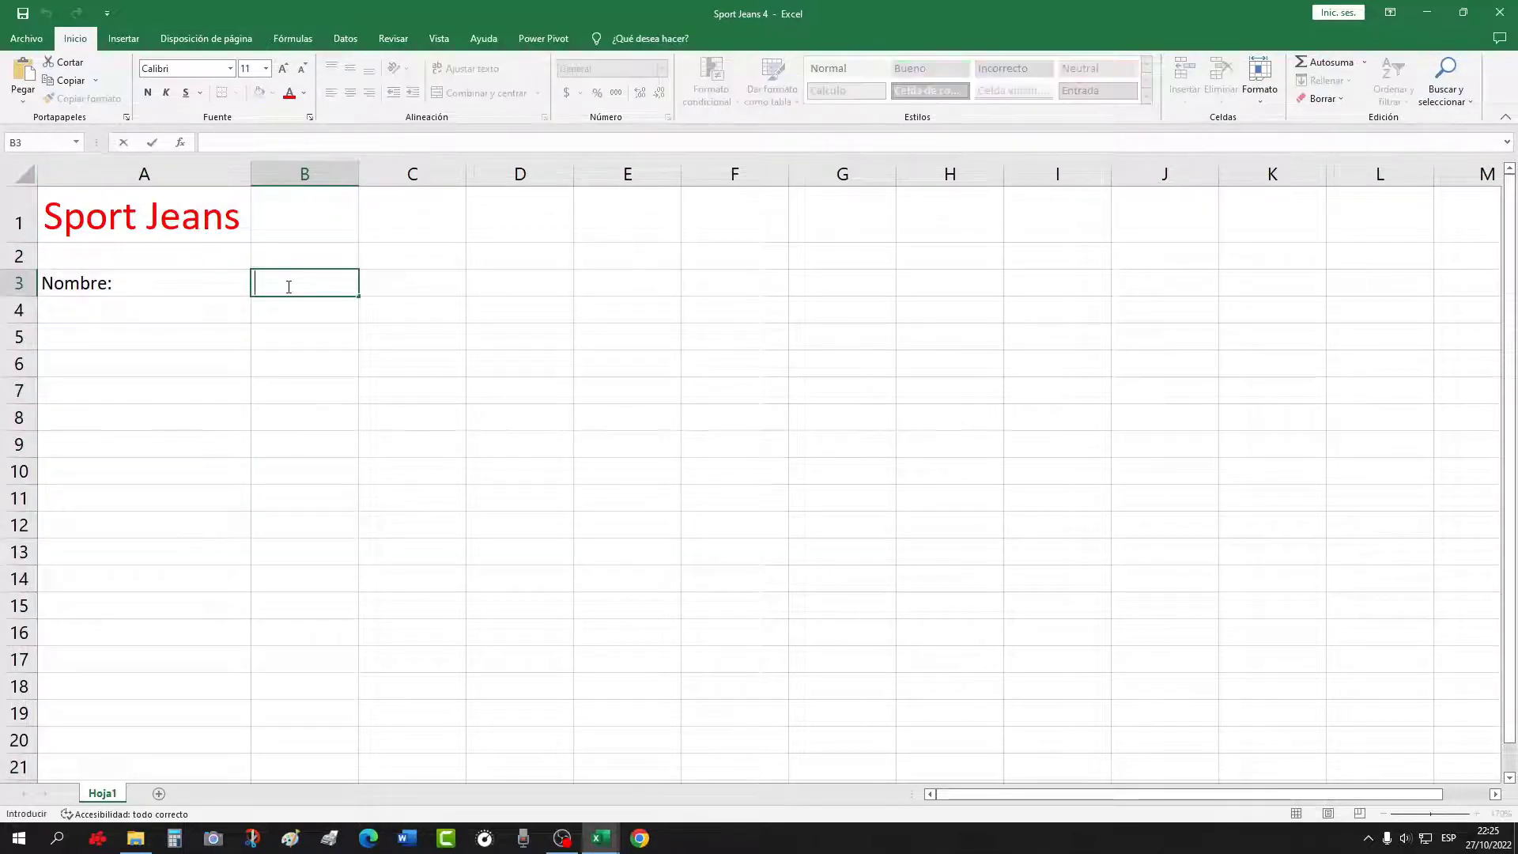
pyautogui.write('Direcc')
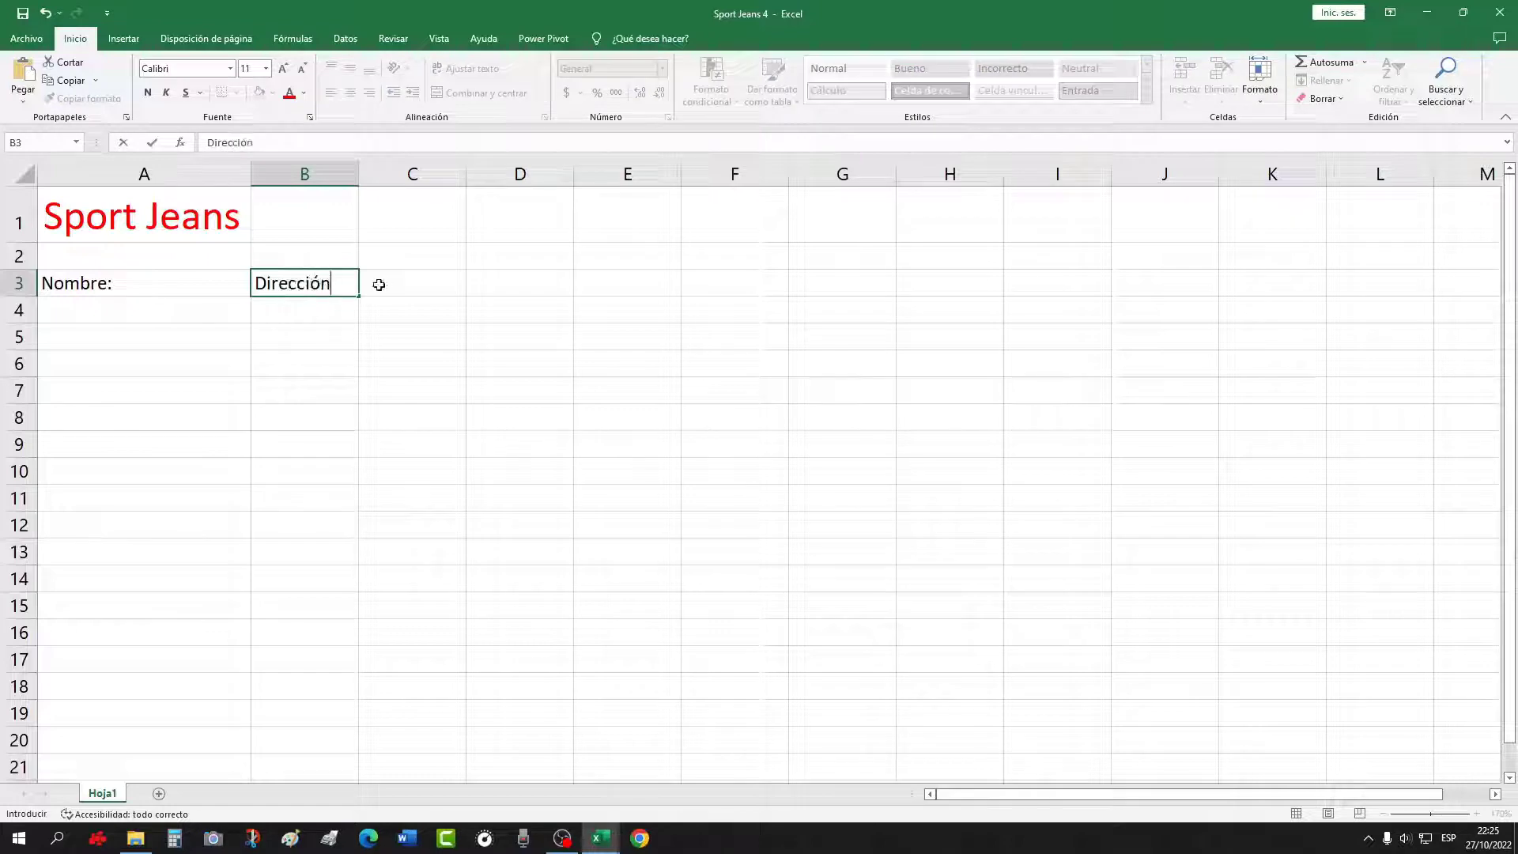
pyautogui.write('ión')
pyautogui.click(378, 285)
pyautogui.click(301, 283)
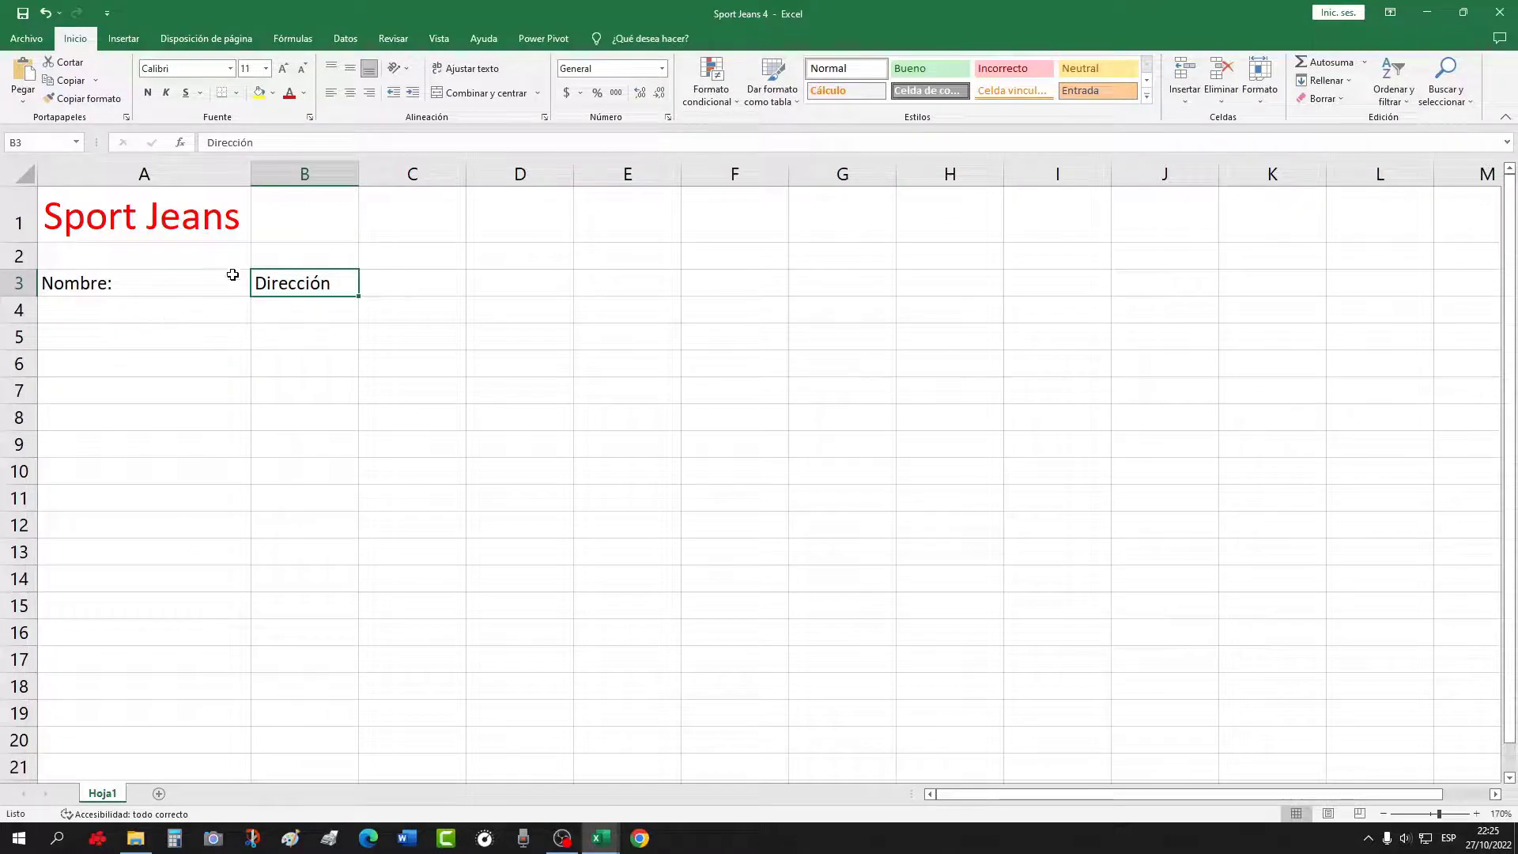
pyautogui.moveTo(251, 172); pyautogui.dragTo(324, 172)
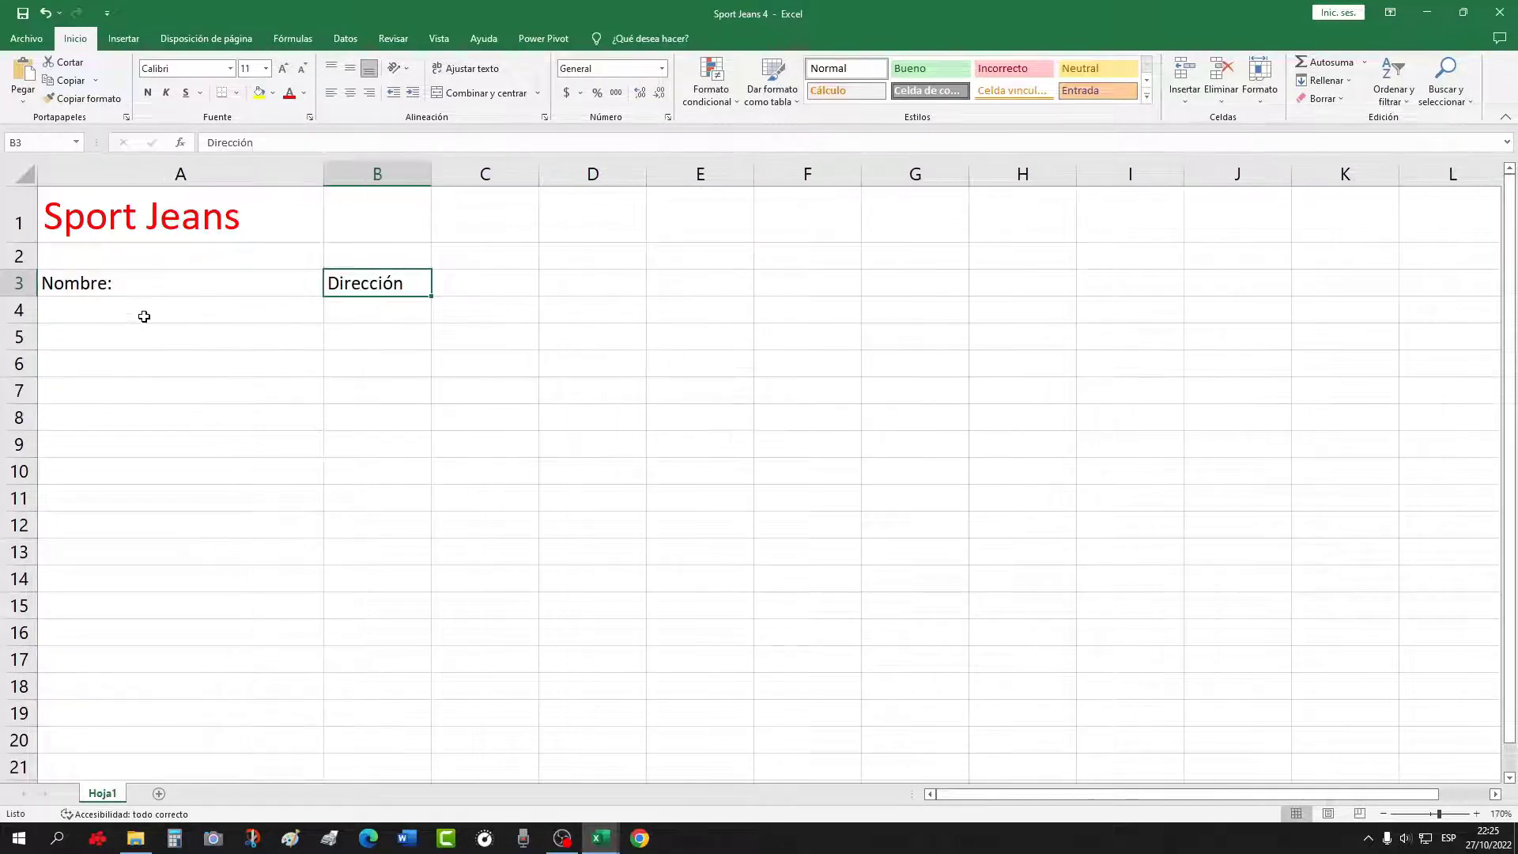
# Enter the headers Artículos in A4 and Precio unidad in B4, and widen column B to fit its header
pyautogui.click(144, 317)
pyautogui.write('Art')
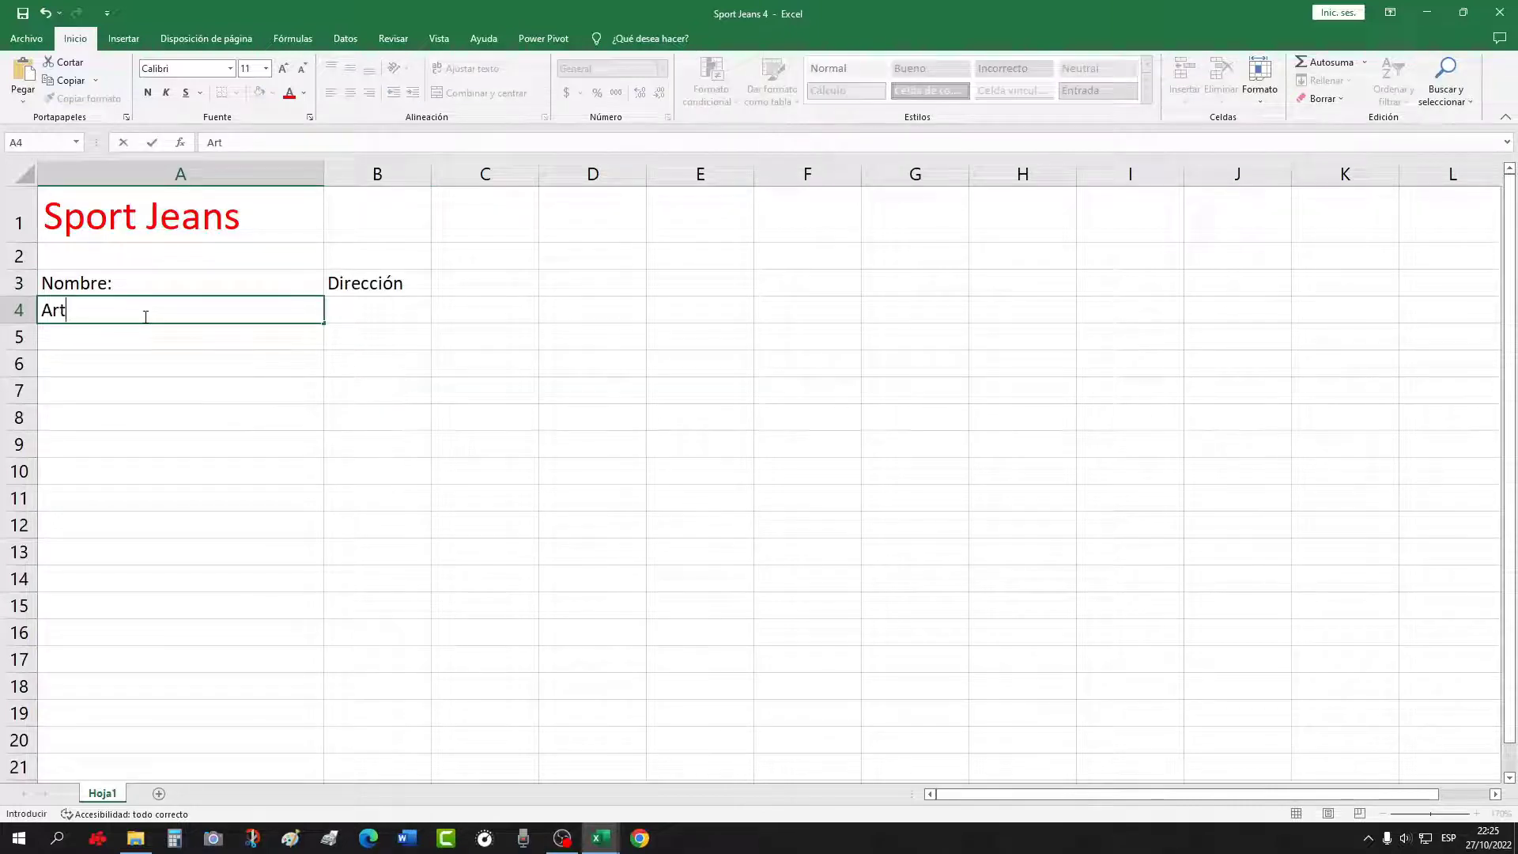
pyautogui.write('ículos')
pyautogui.click(352, 310)
pyautogui.write('Precio')
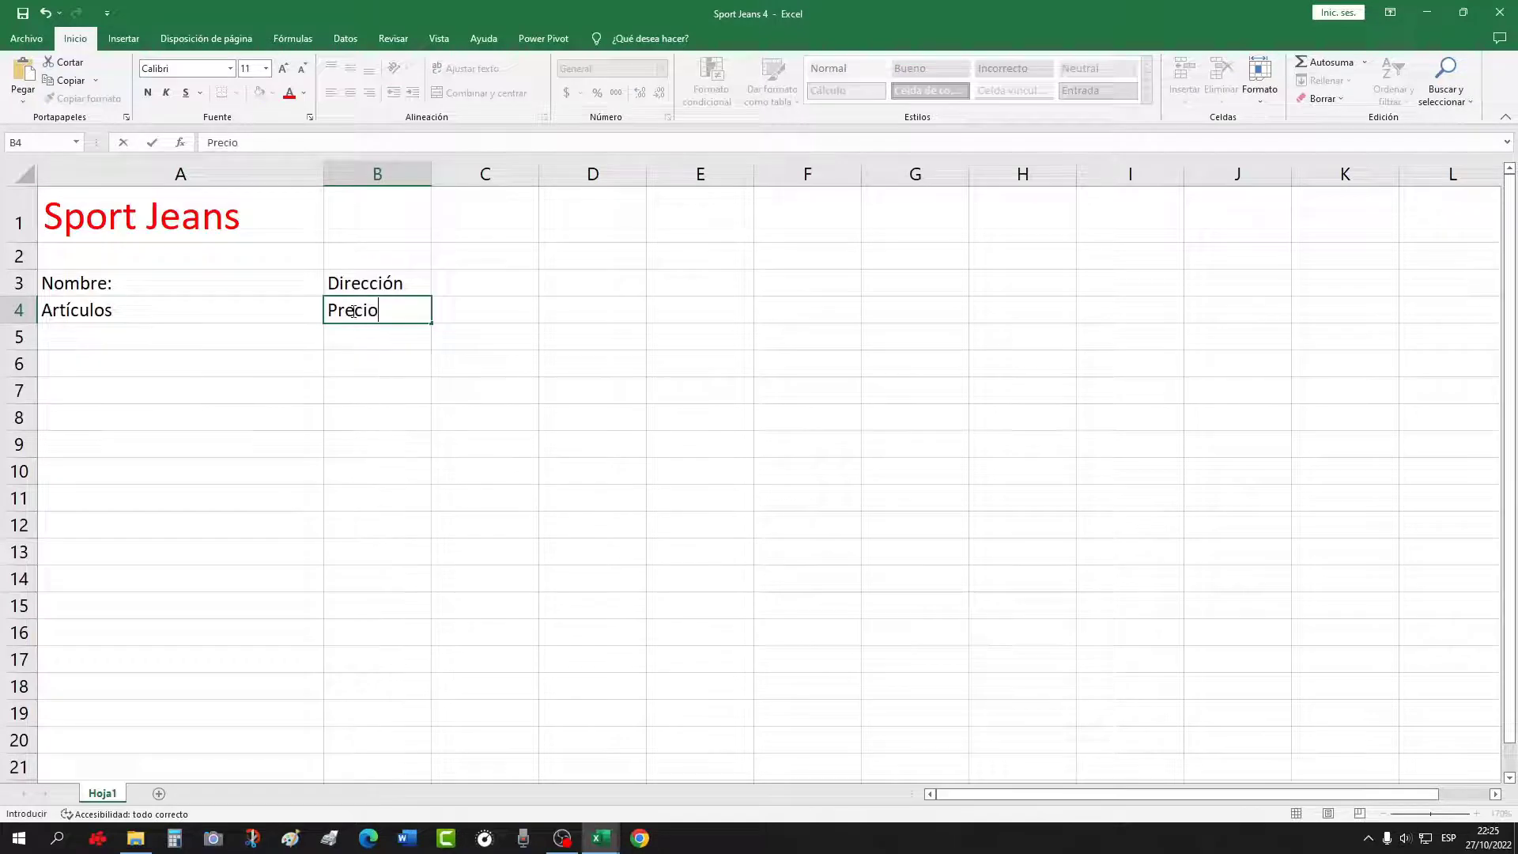
pyautogui.write(' unidad')
pyautogui.click(484, 389)
pyautogui.moveTo(431, 174); pyautogui.dragTo(444, 169)
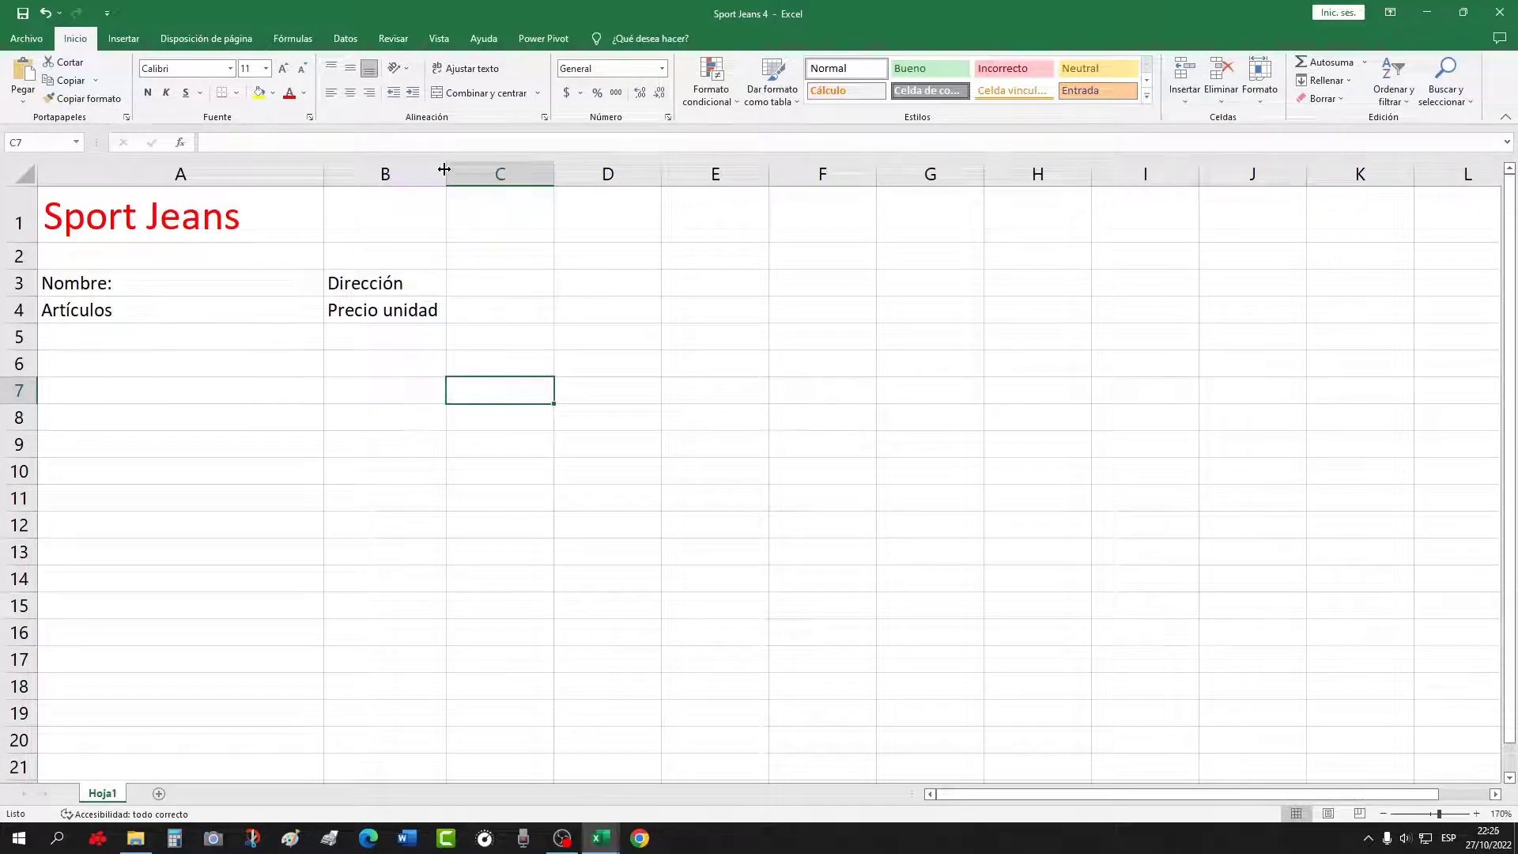
# Enter the headers Cantidad in cell C4 and Importe in cell D4
pyautogui.click(522, 311)
pyautogui.write('Cantidad')
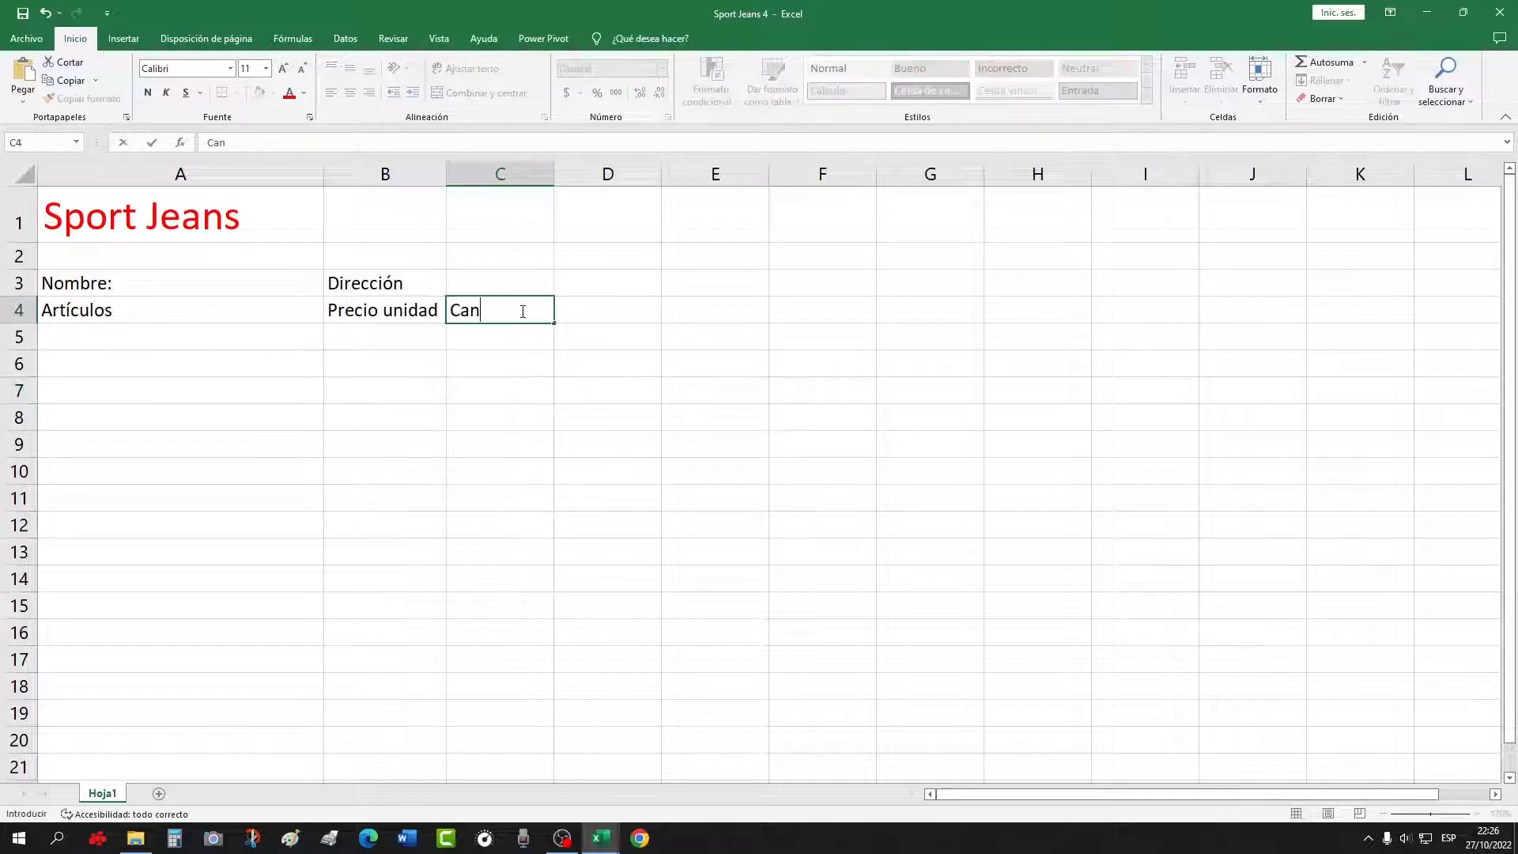
pyautogui.click(605, 313)
pyautogui.write('Importe')
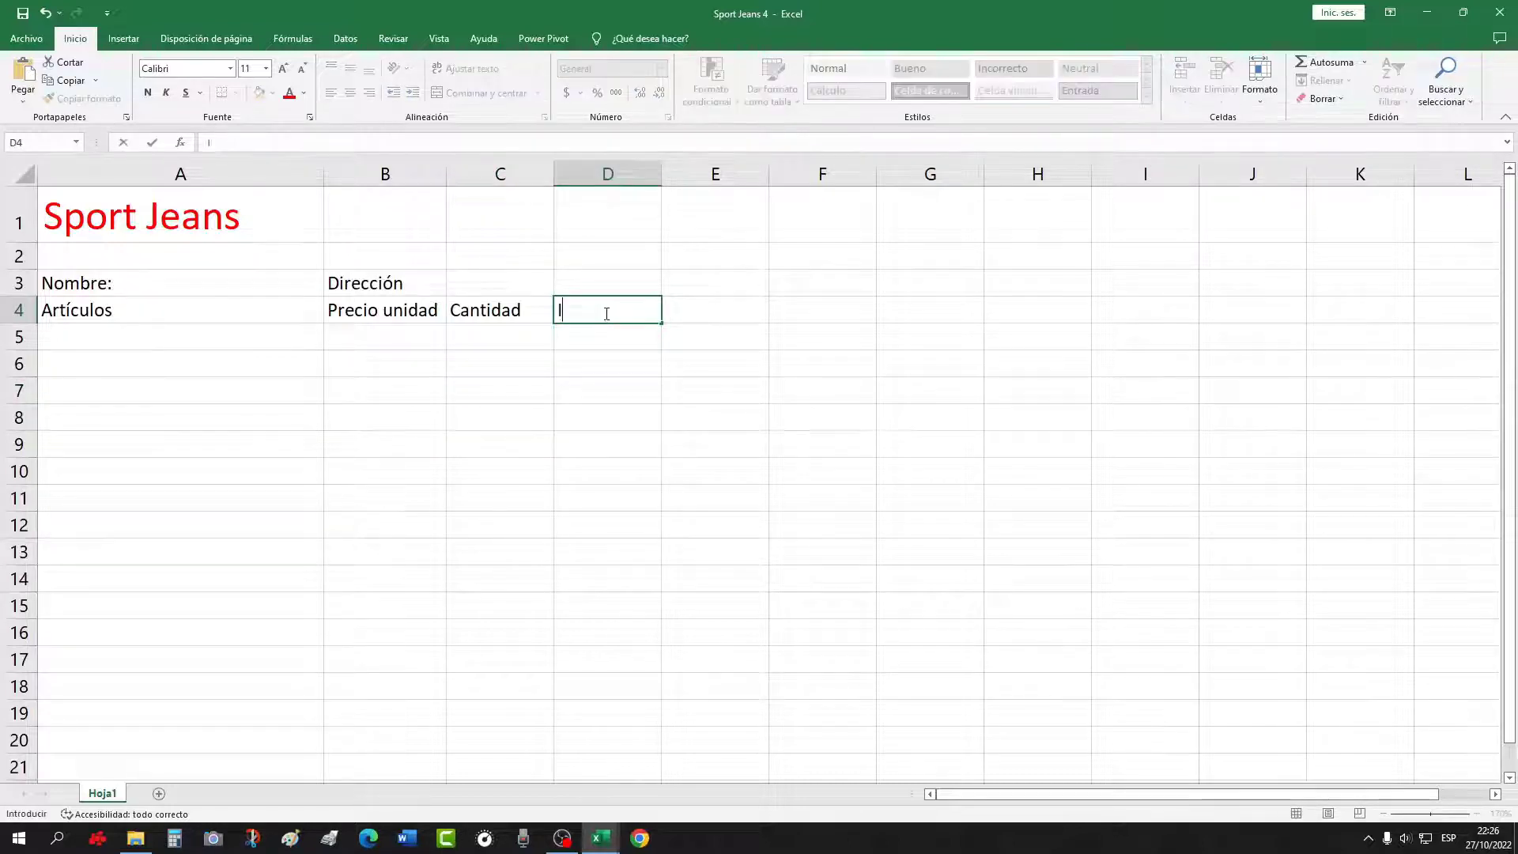
pyautogui.click(612, 362)
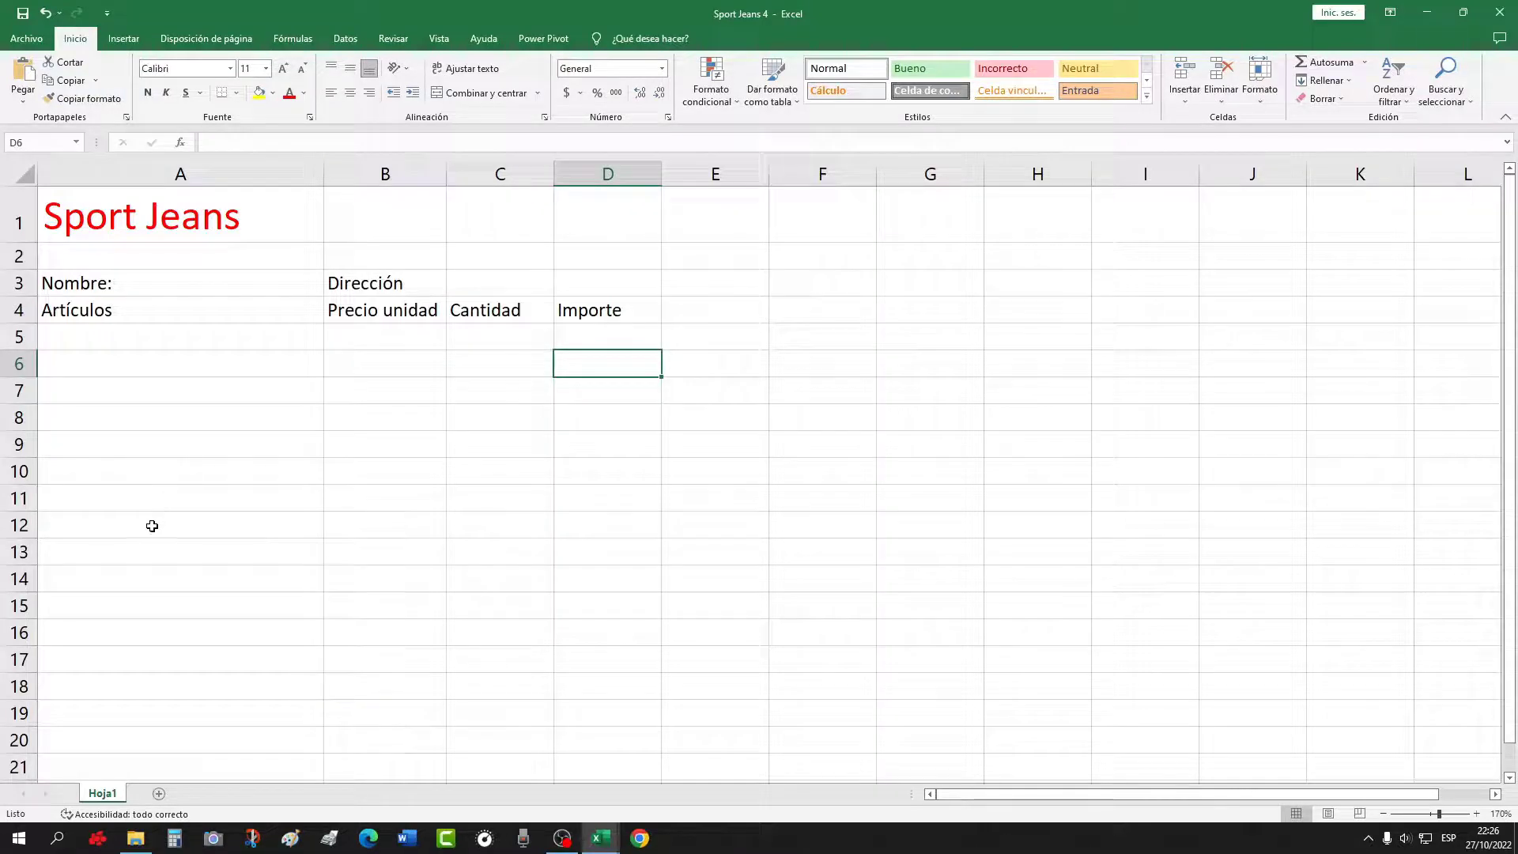
# Enter the labels Subtotal in cell A13 and Cantidad de artículos in cell A14
pyautogui.click(146, 551)
pyautogui.write('Subtotal')
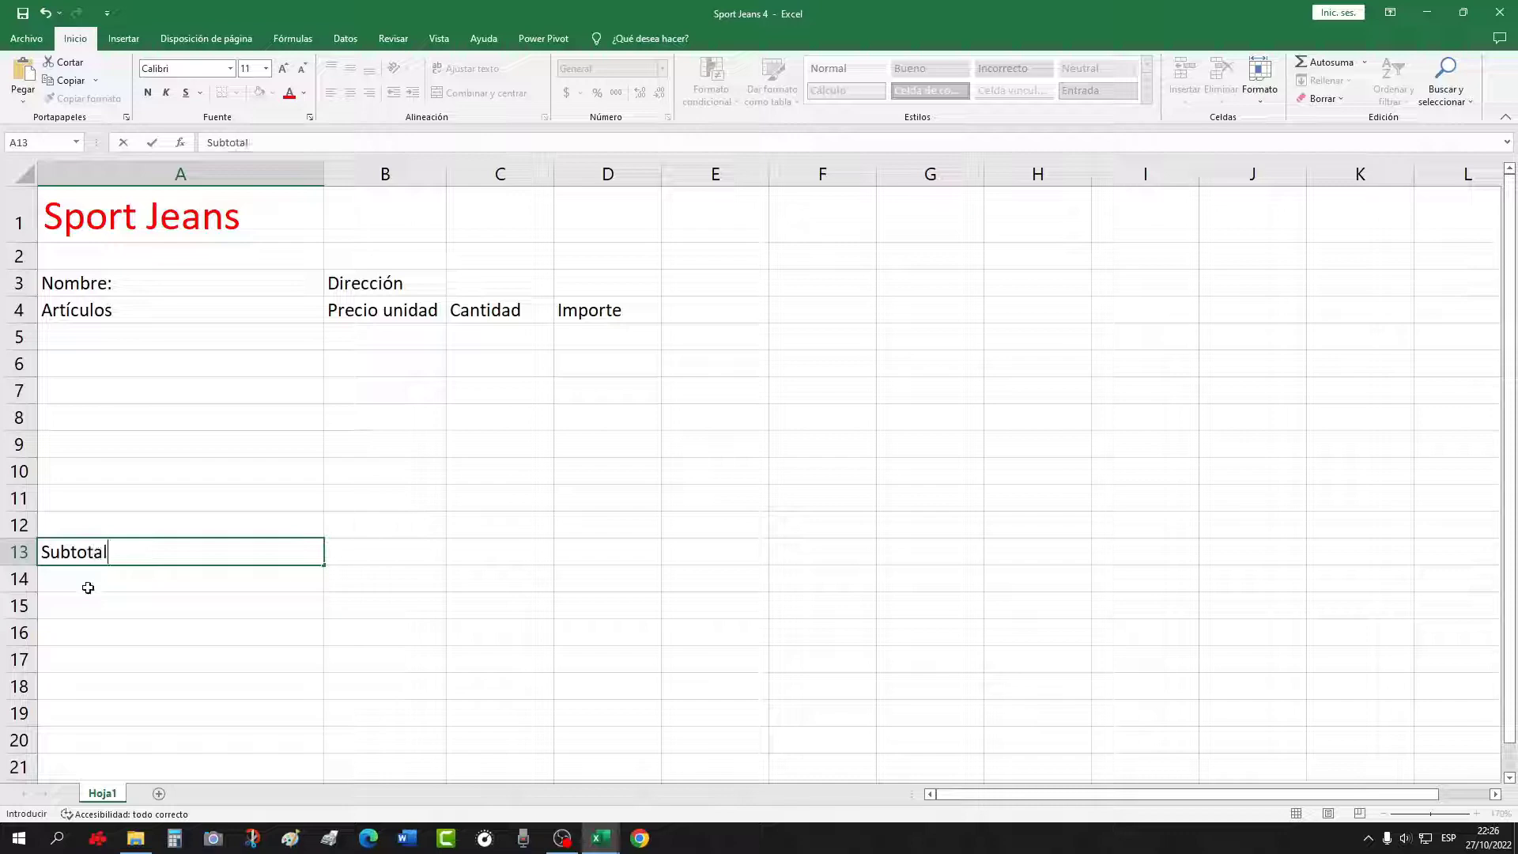
pyautogui.click(87, 588)
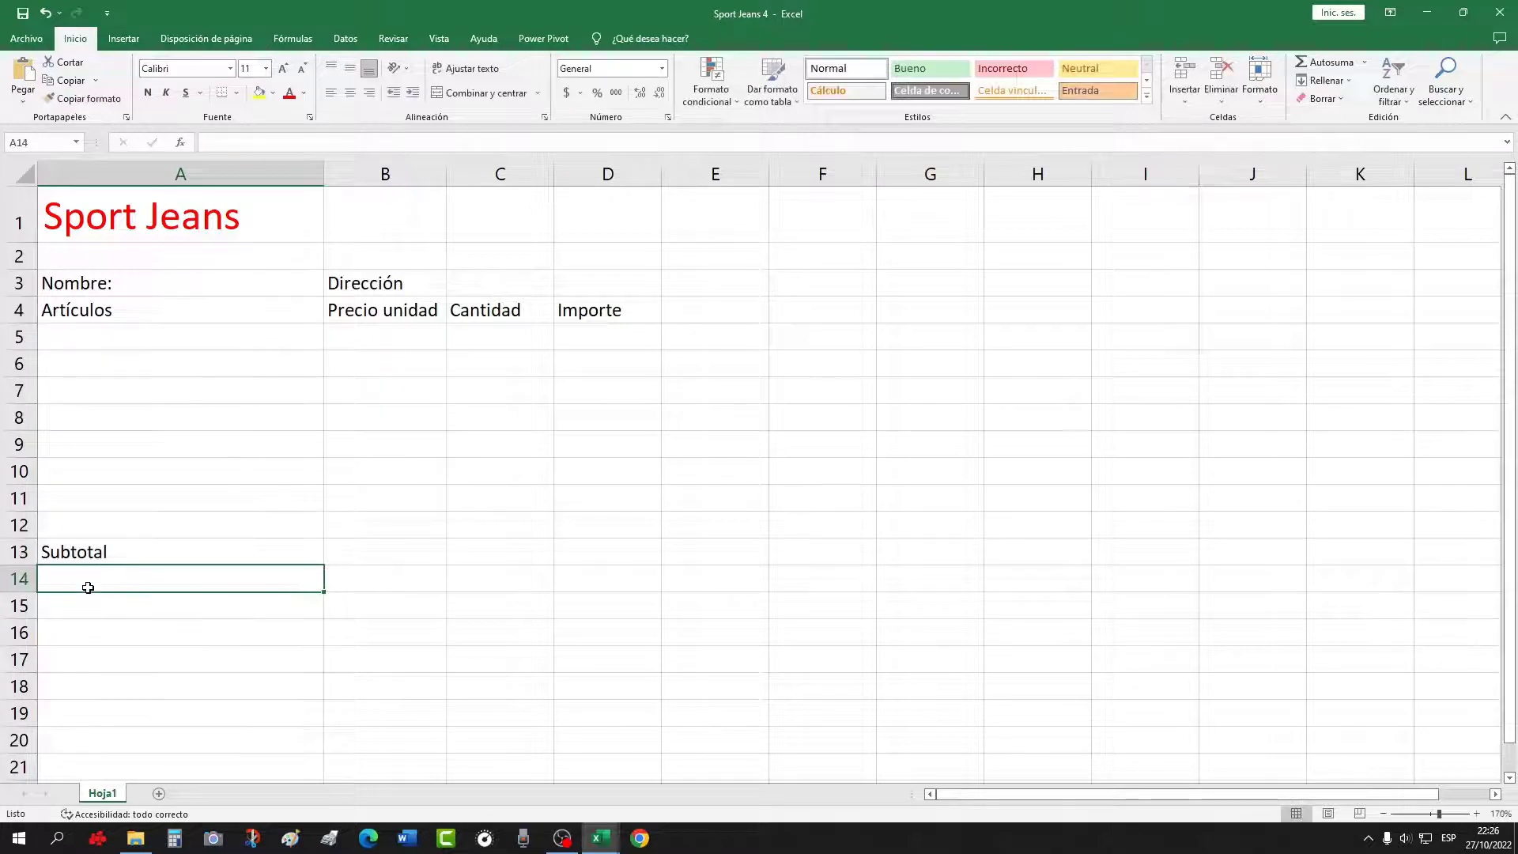
pyautogui.write('Cantidad de ')
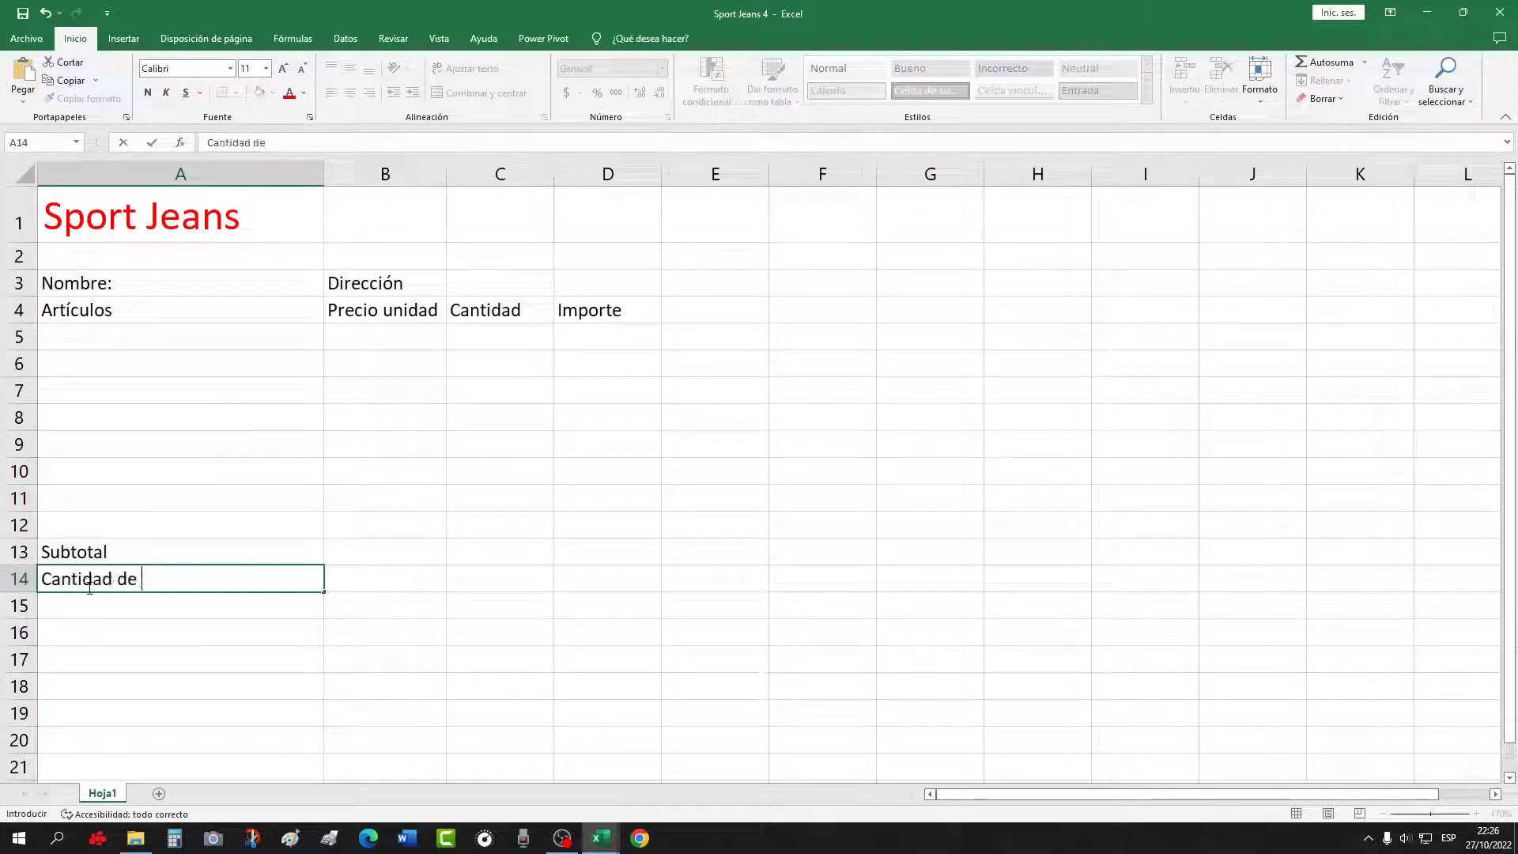
pyautogui.write('artículo')
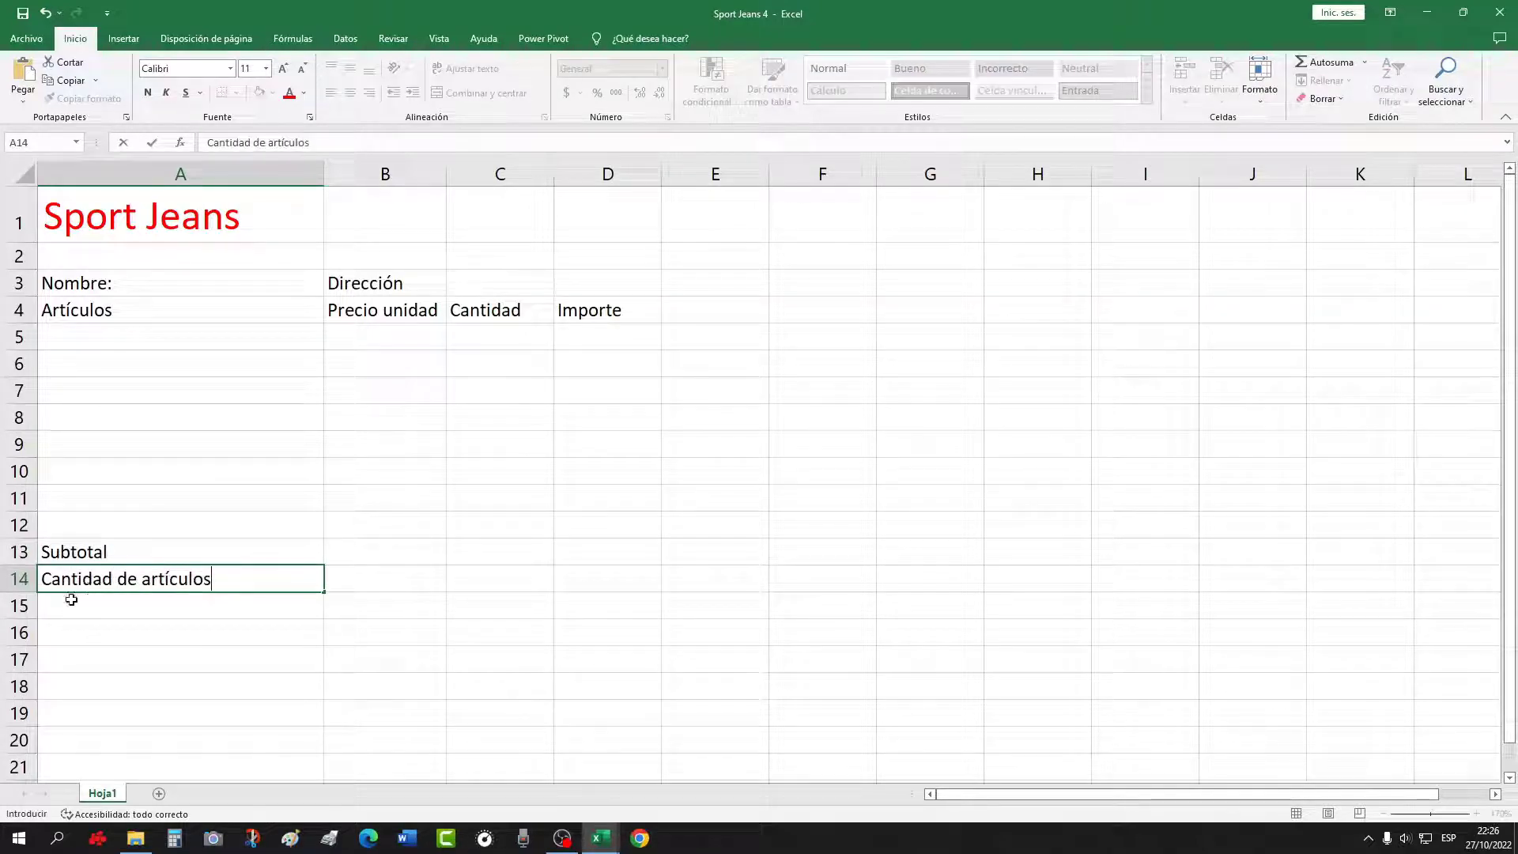
pyautogui.write('s')
# Enter the labels Modo de Pago in cell A15 and Total a Pagar in cell C15
pyautogui.press('Return')
pyautogui.write('Modo d')
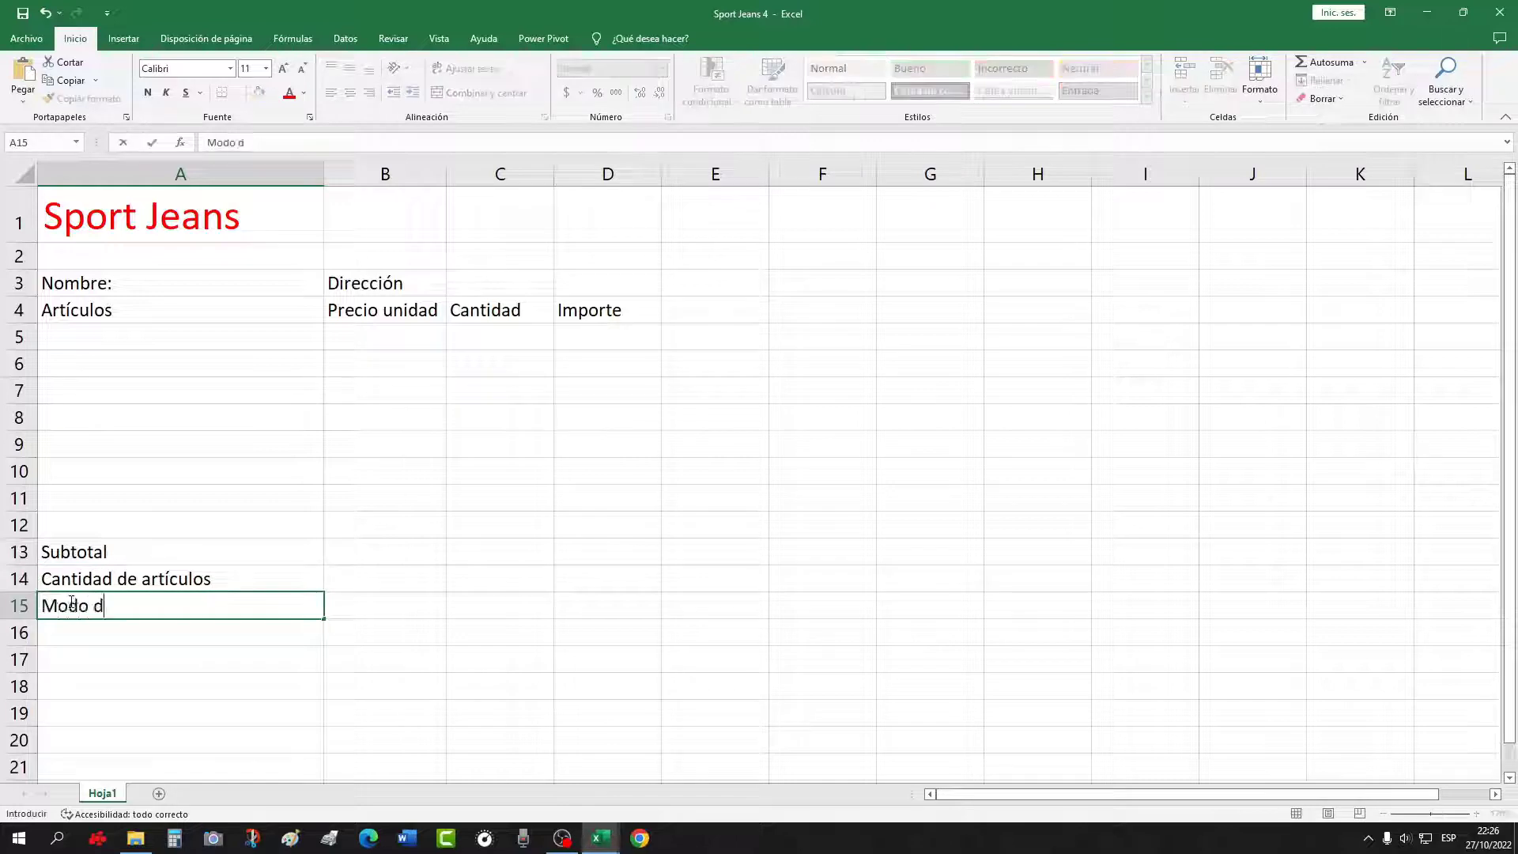
pyautogui.write('e Pago')
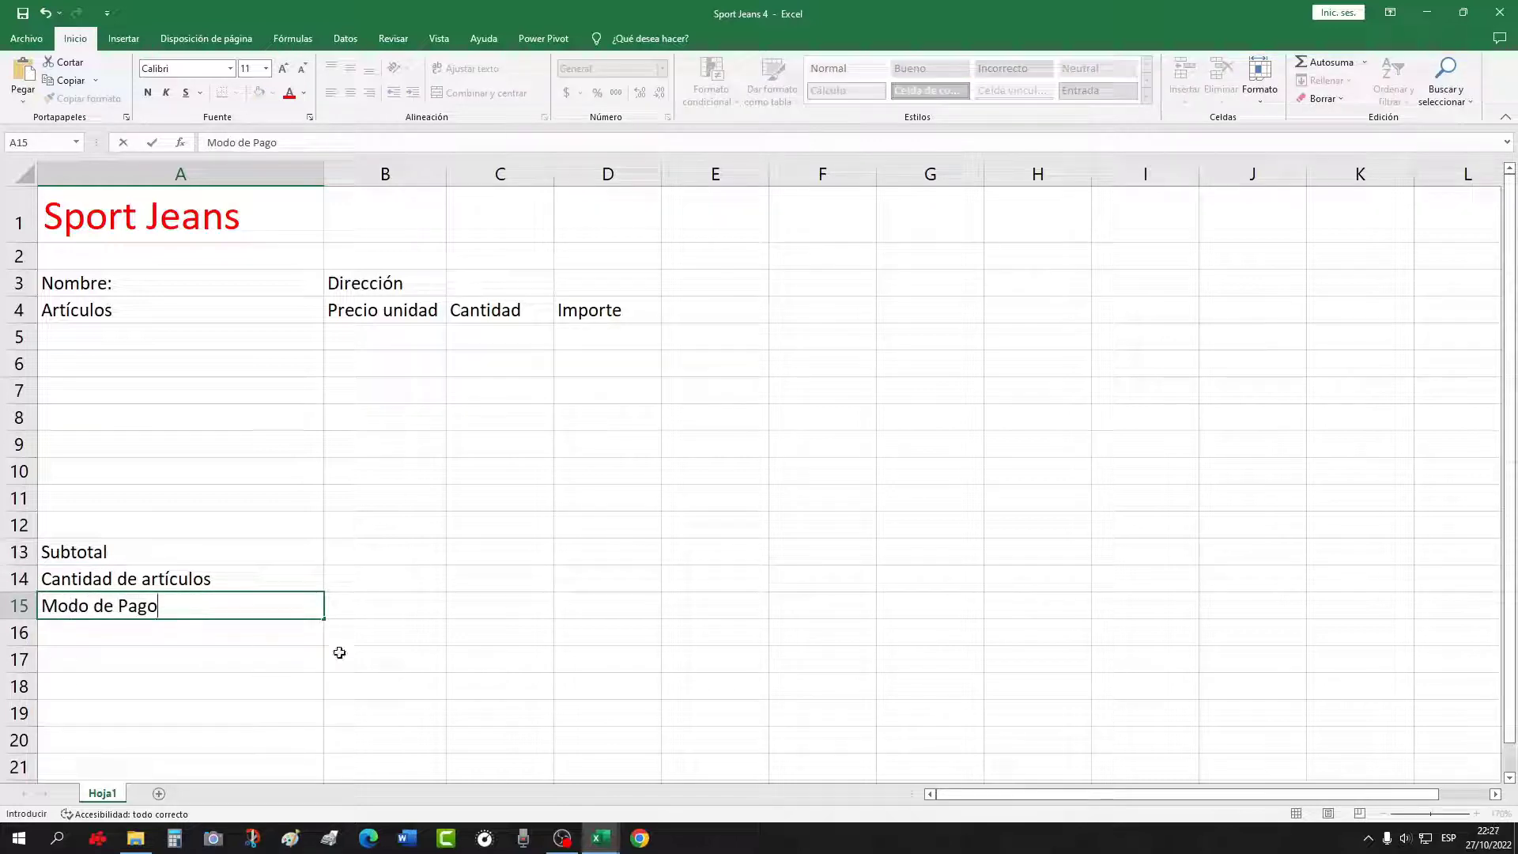
pyautogui.click(482, 612)
pyautogui.write('To')
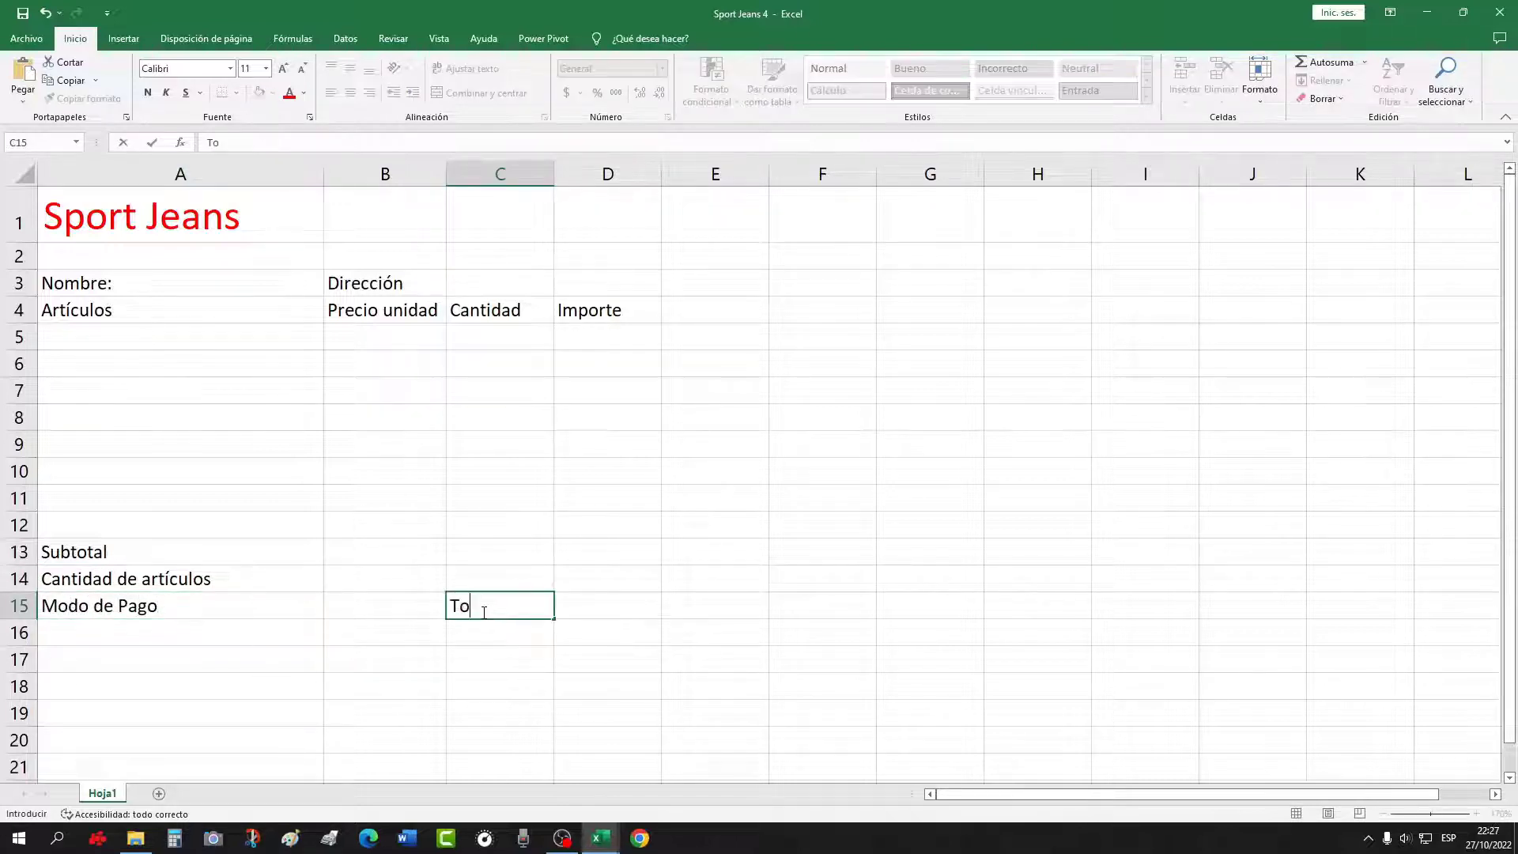
pyautogui.write('tal a Pagar')
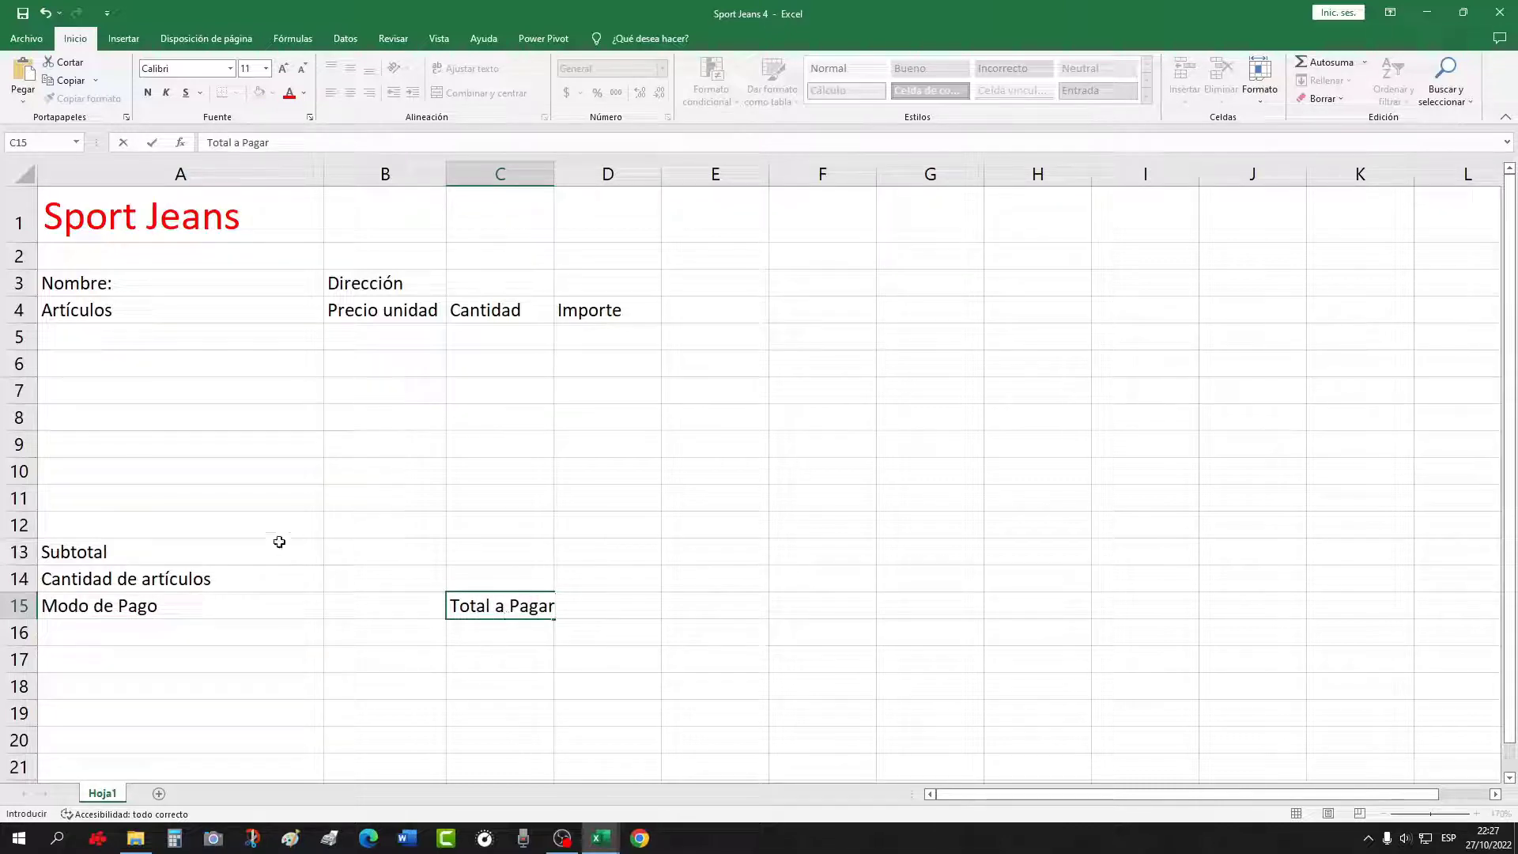
# Fill the title block A1:D2 with a medium-light blue theme color
pyautogui.moveTo(79, 229); pyautogui.dragTo(605, 249)
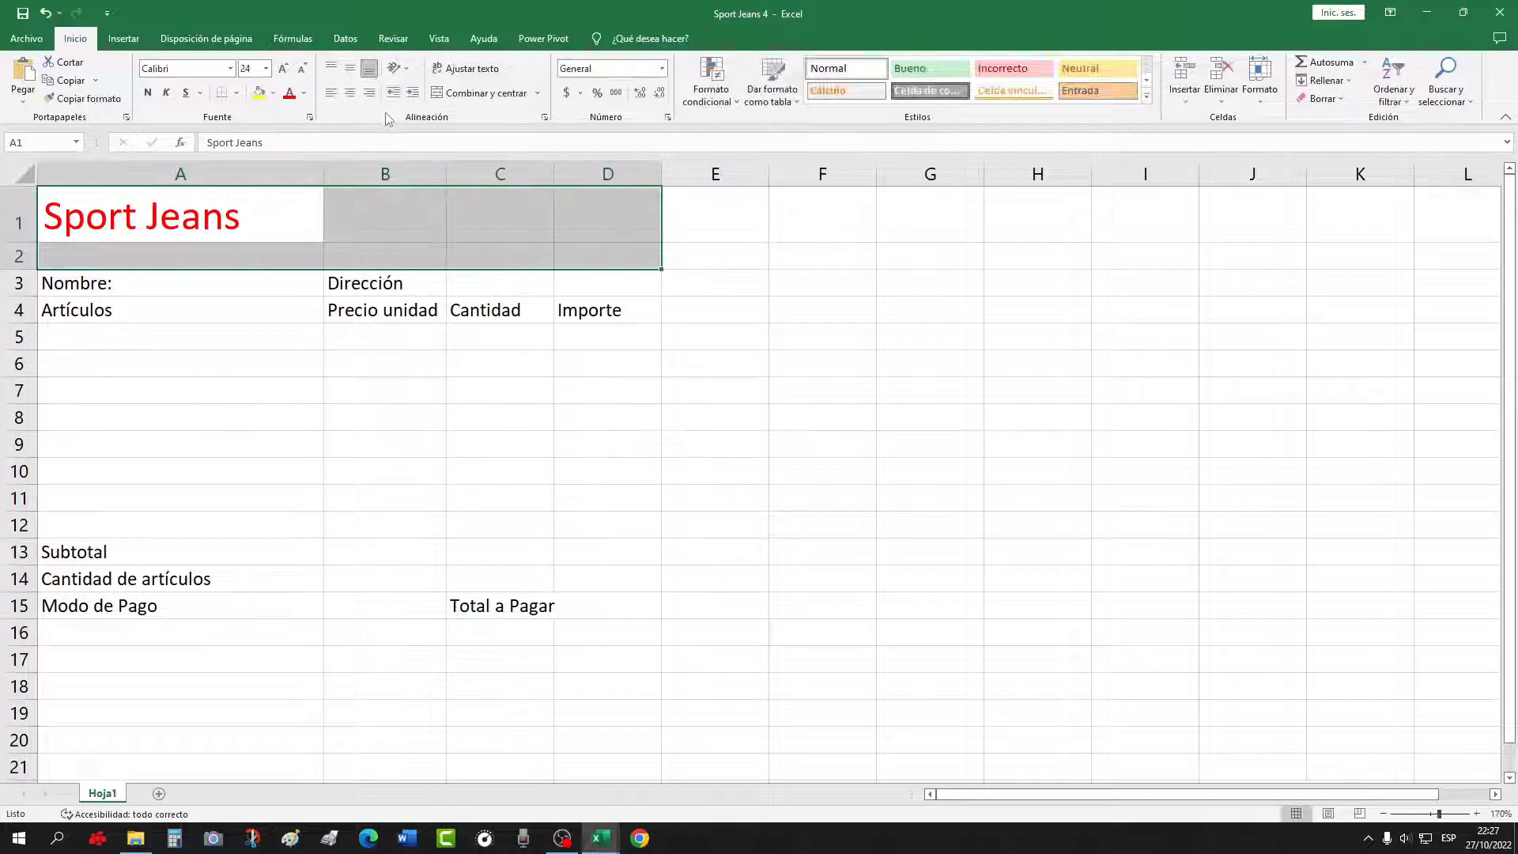
pyautogui.click(272, 93)
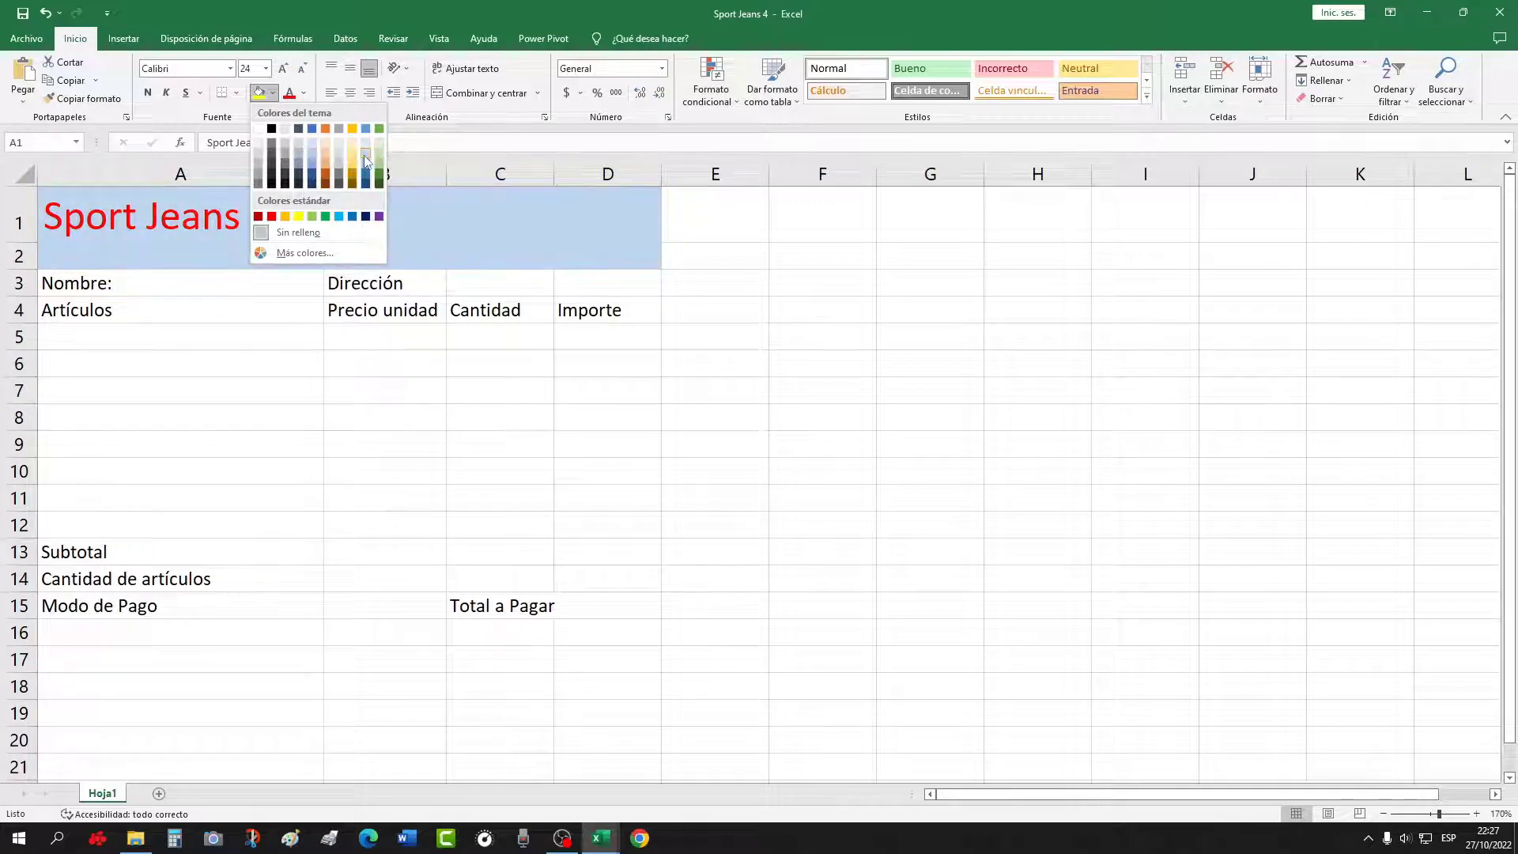
pyautogui.click(365, 165)
pyautogui.click(476, 363)
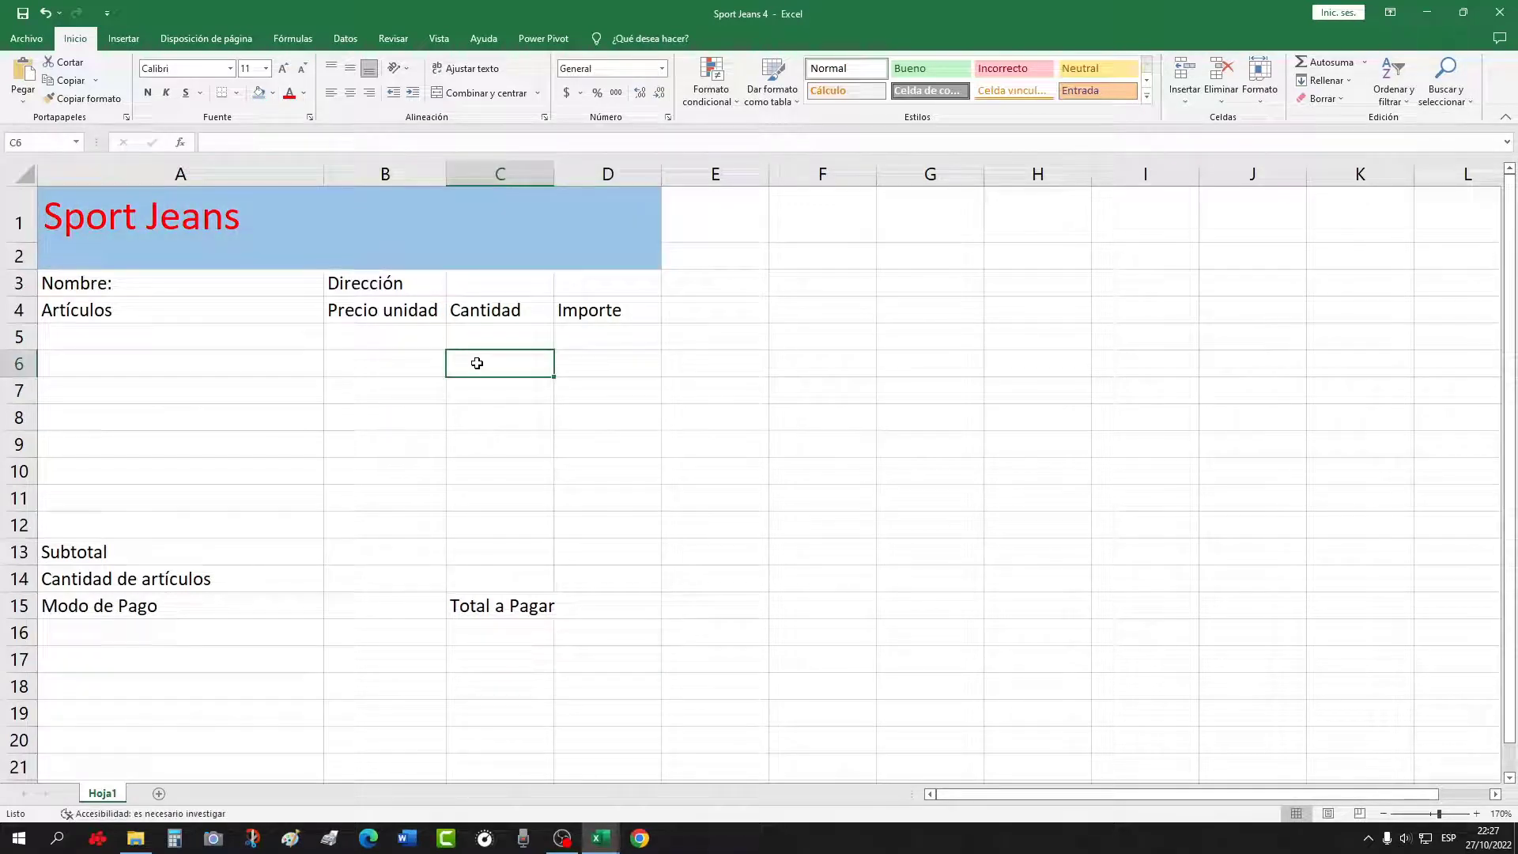
# Fill the Nombre and Dirección row A3:D3 with a lighter blue than the title block
pyautogui.moveTo(61, 281); pyautogui.dragTo(604, 283)
pyautogui.click(272, 92)
pyautogui.click(366, 156)
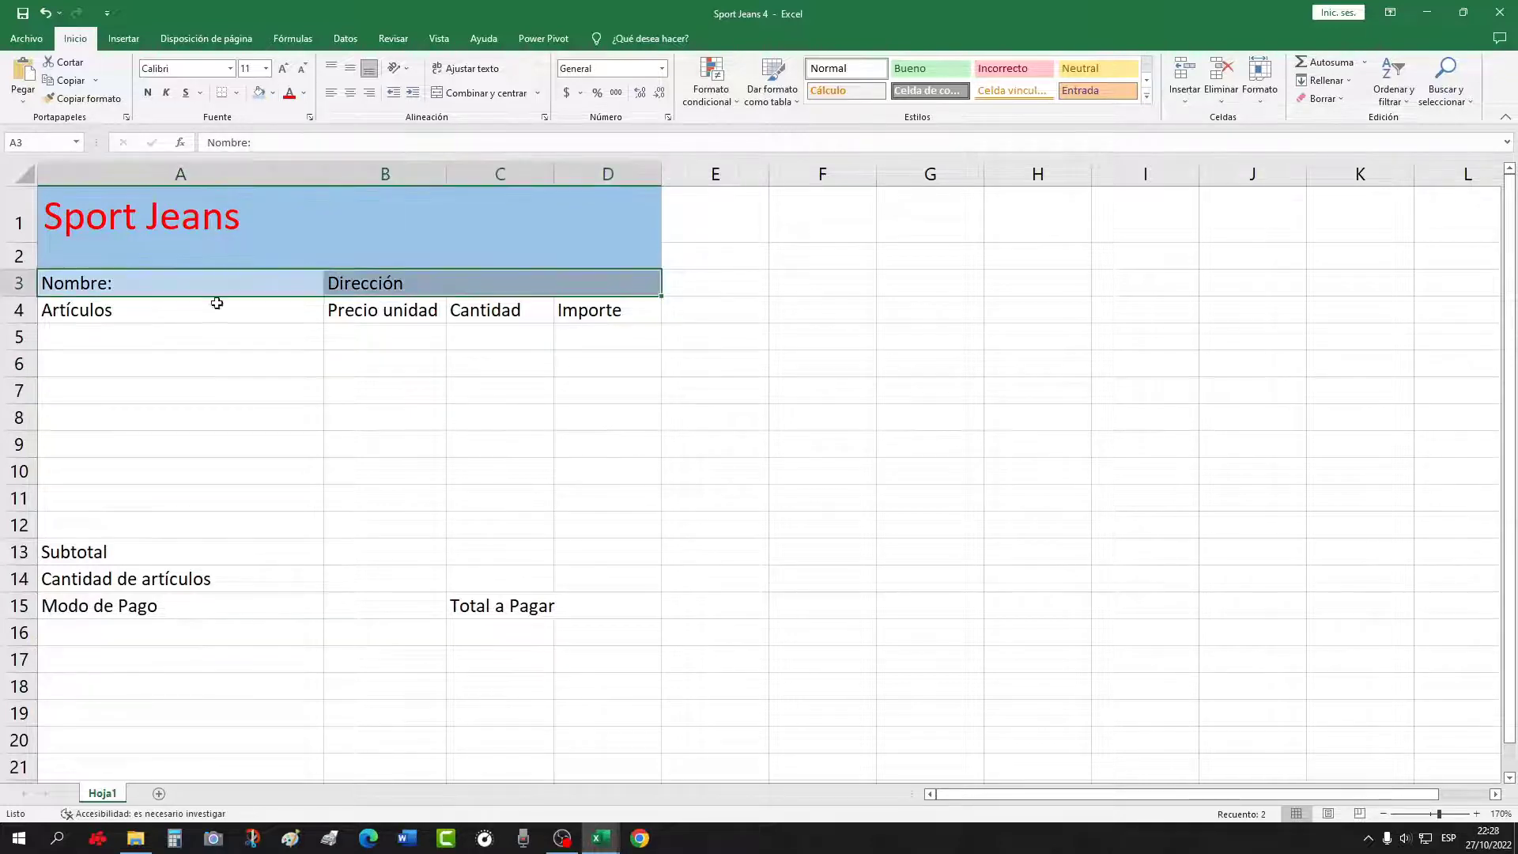
# Fill the header row A4:D4 and the Cantidad de artículos row A14:D14 with the lightest green theme color
pyautogui.click(95, 308)
pyautogui.moveTo(95, 308); pyautogui.dragTo(589, 312)
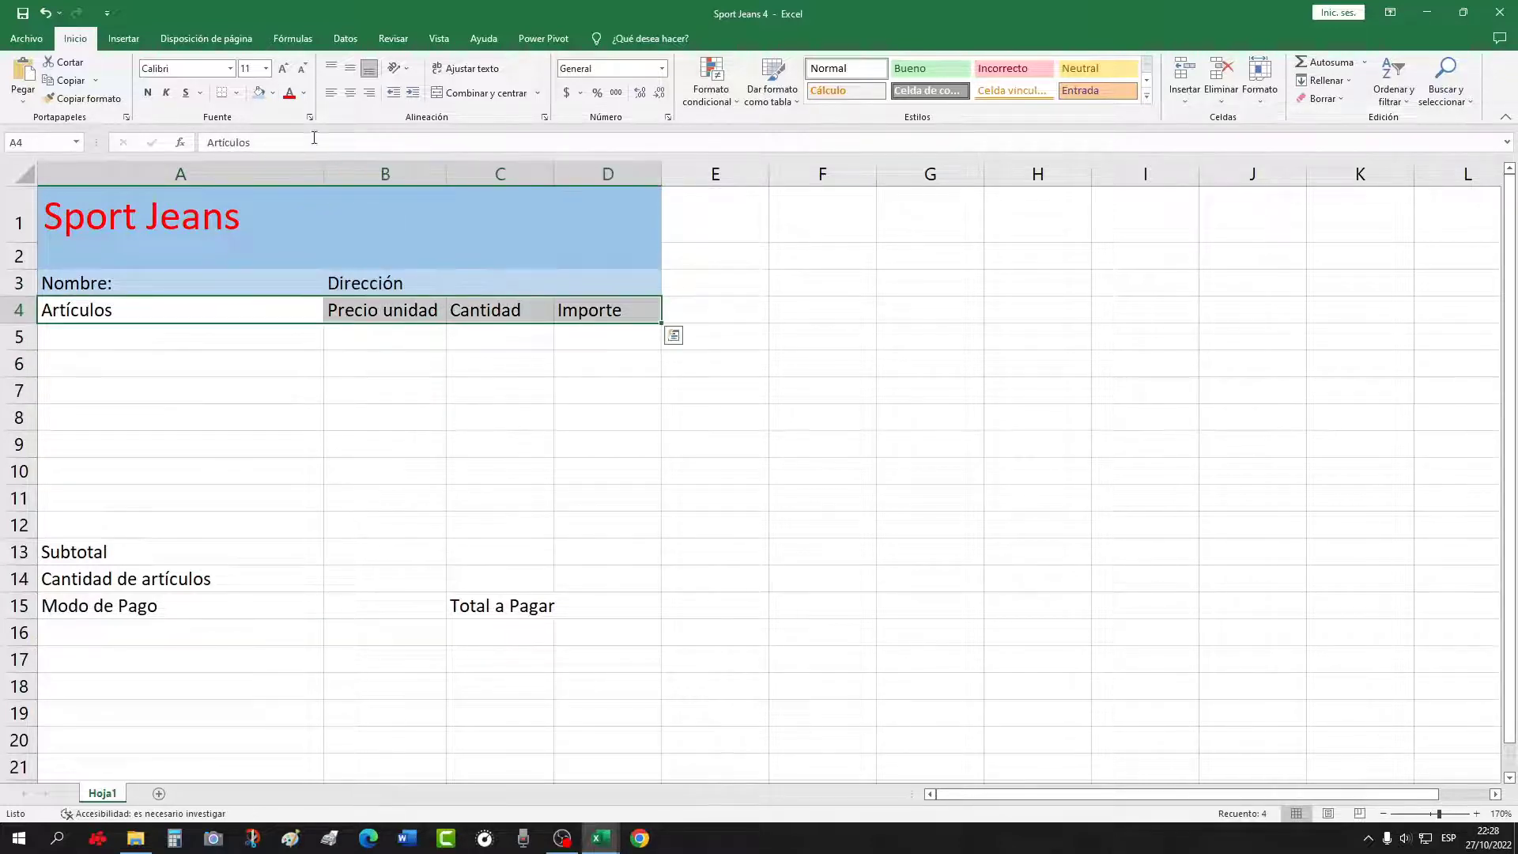
pyautogui.click(272, 92)
pyautogui.click(381, 144)
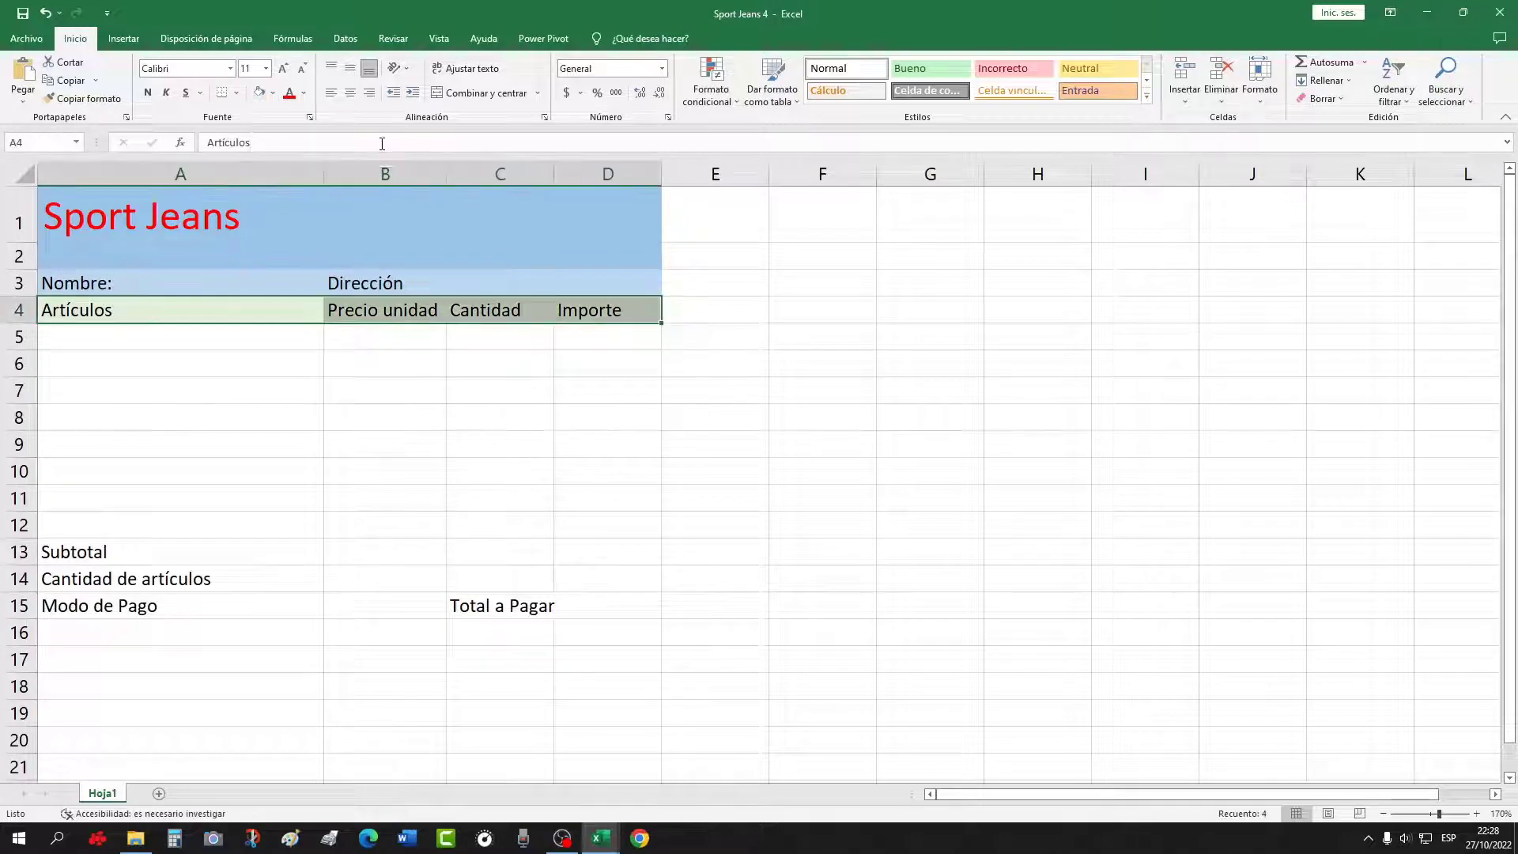
pyautogui.moveTo(66, 584); pyautogui.dragTo(623, 585)
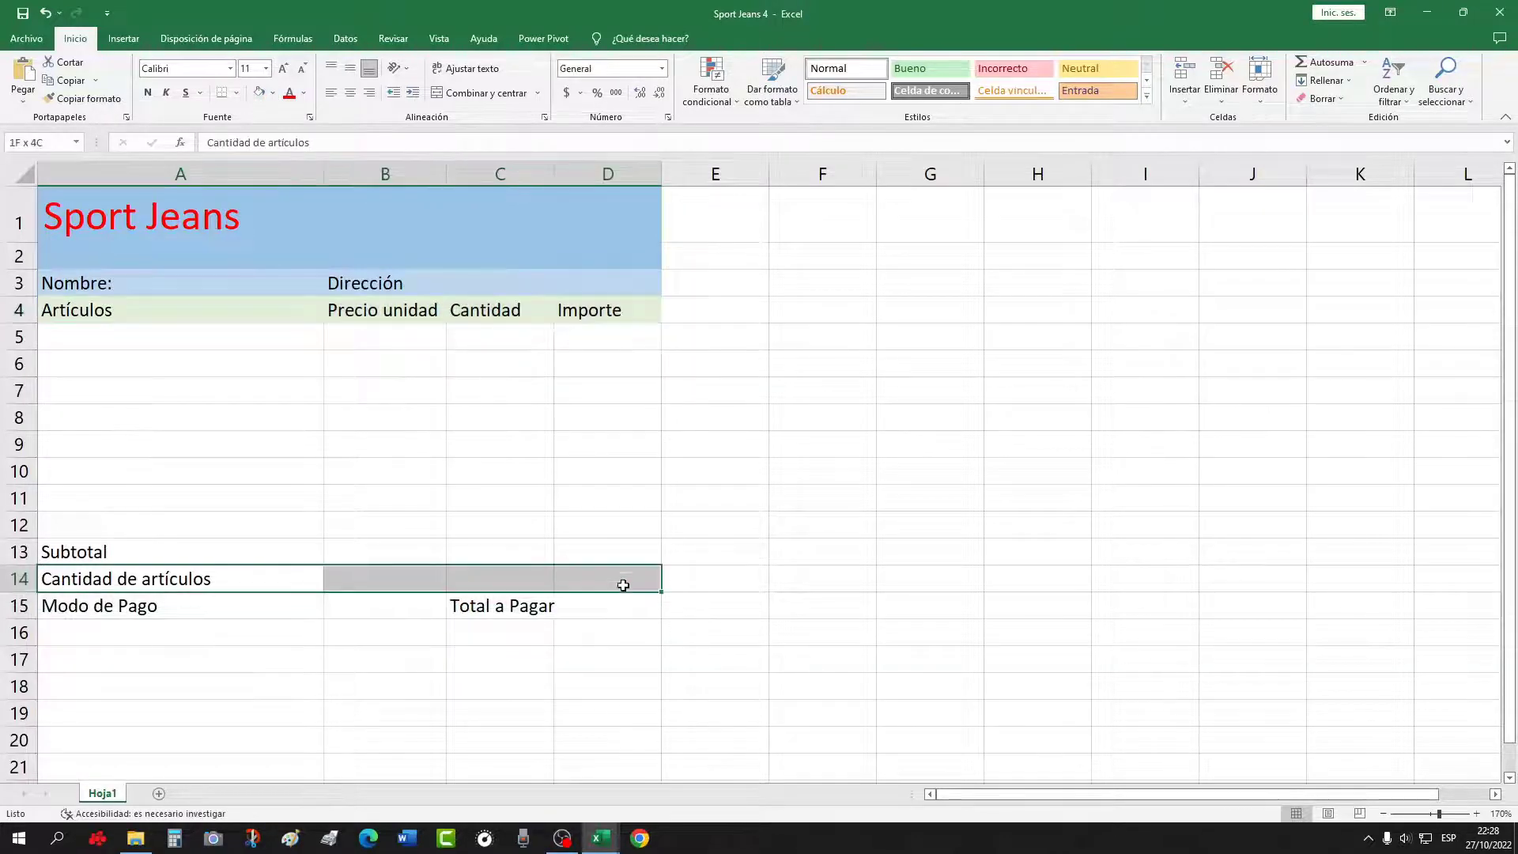
pyautogui.click(259, 92)
# Fill the Subtotal row A13:D13 with the lightest blue accent theme color
pyautogui.click(242, 552)
pyautogui.moveTo(242, 552); pyautogui.dragTo(617, 554)
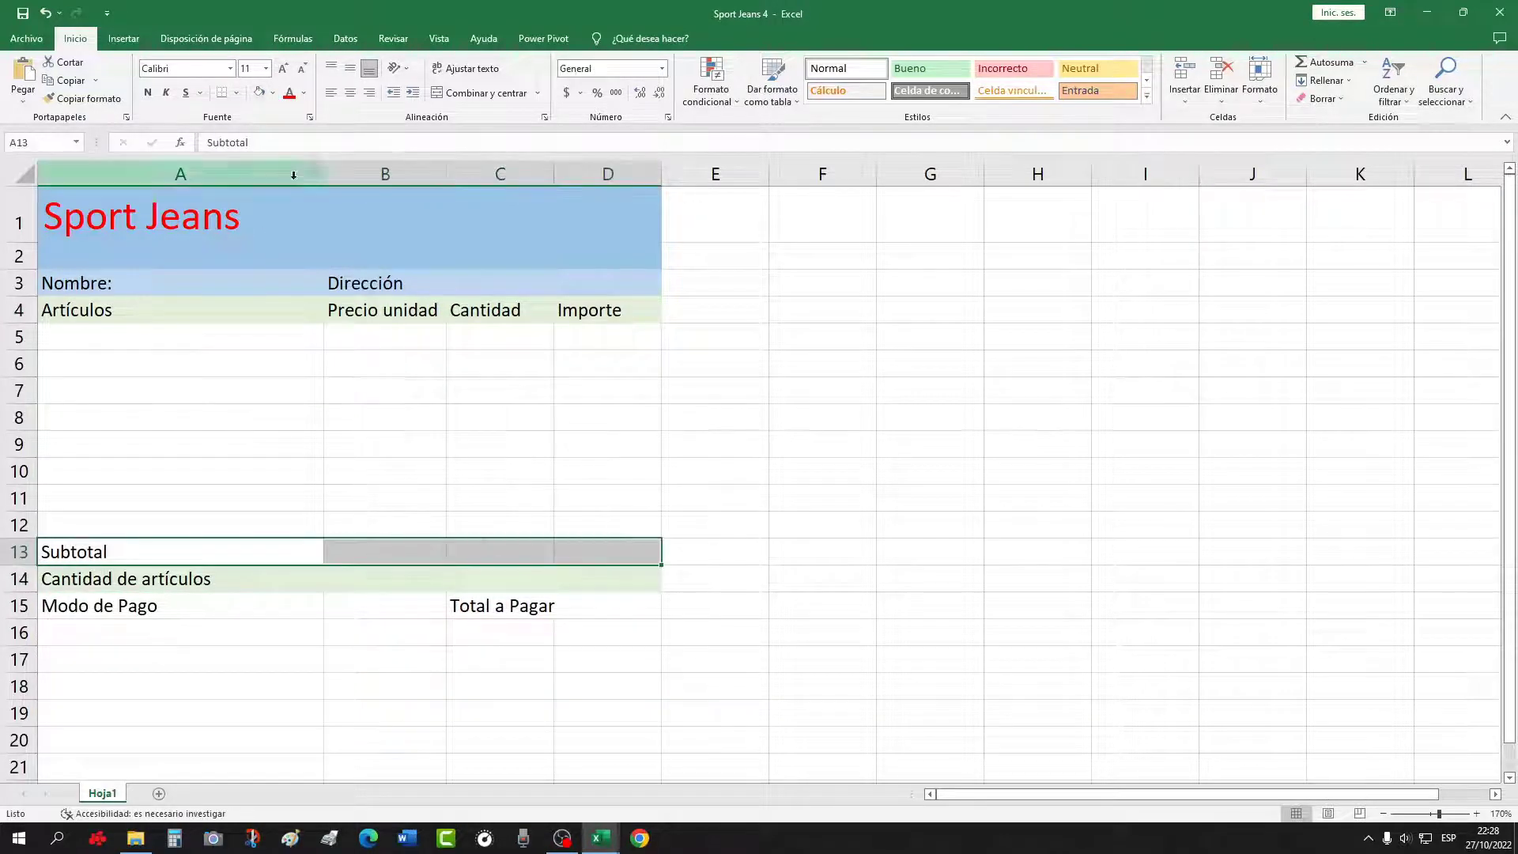
pyautogui.click(272, 92)
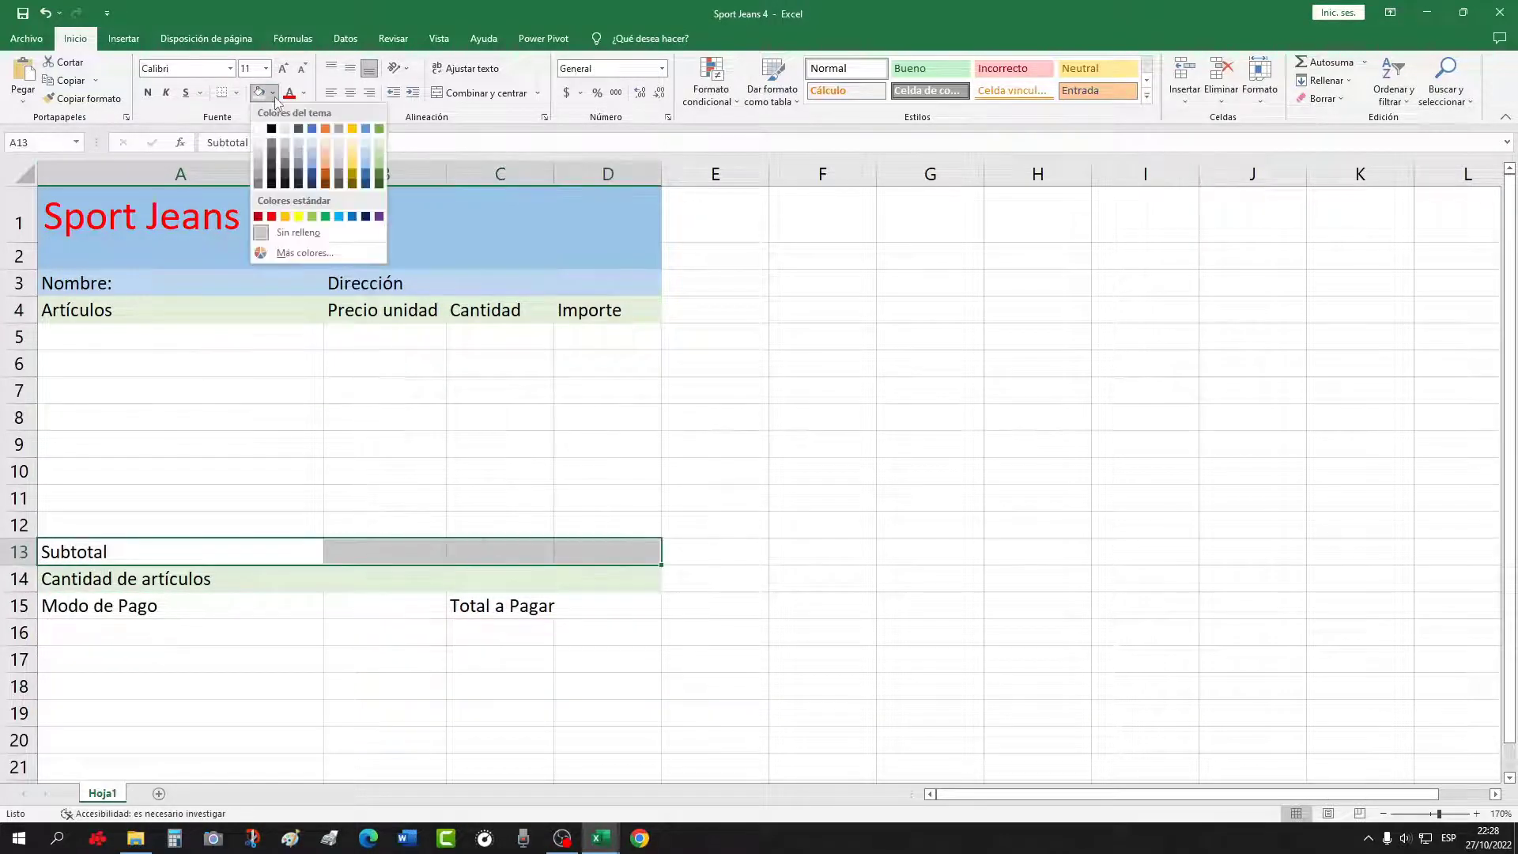
pyautogui.click(312, 143)
# Fill the Modo de Pago cell A15 and the Total a Pagar cells C15:D15 with a light orange theme color
pyautogui.click(108, 603)
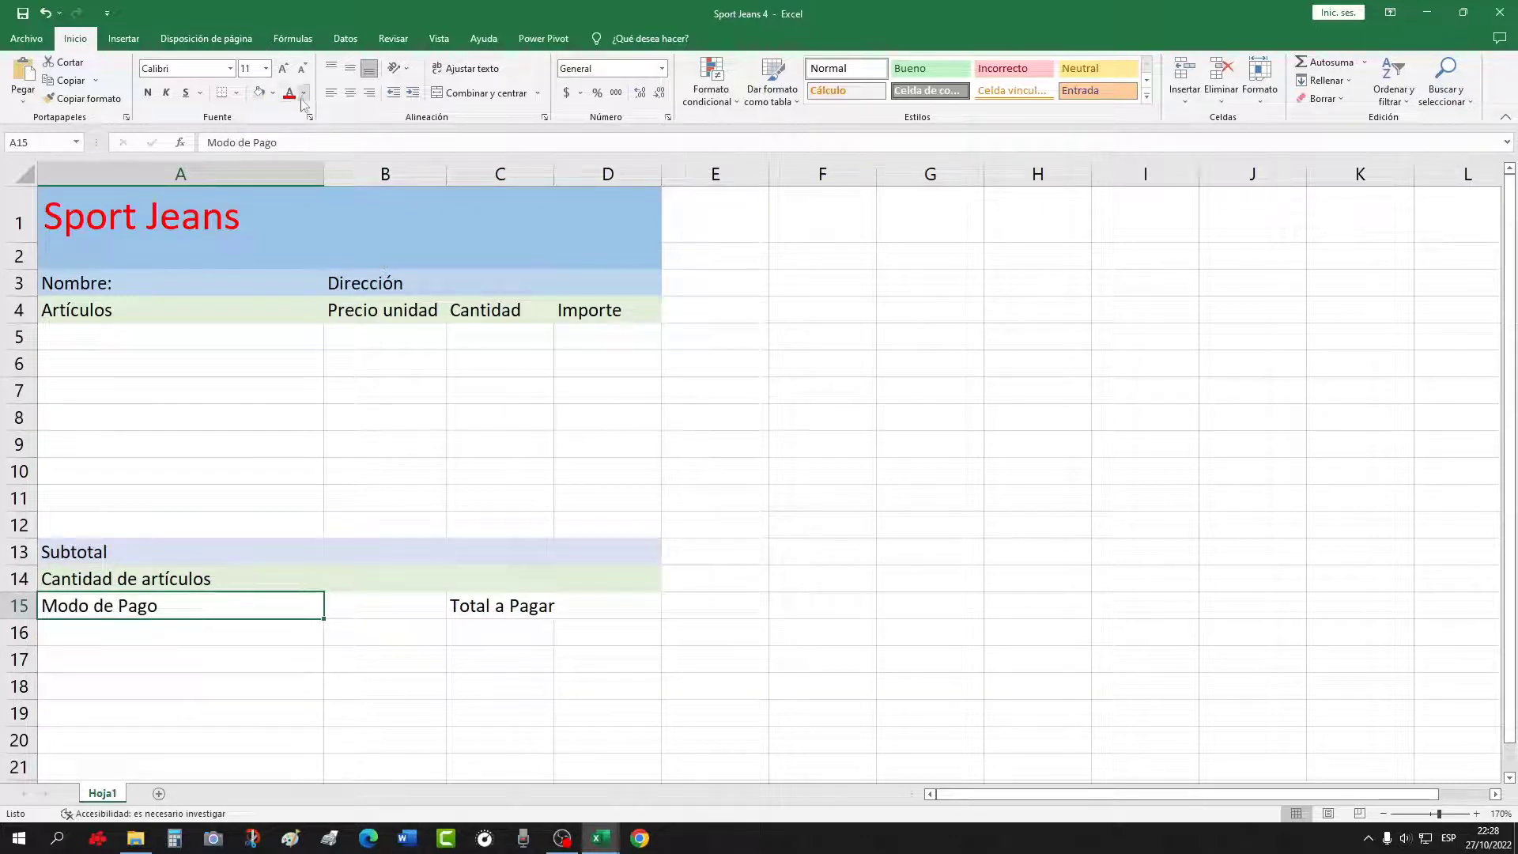
pyautogui.click(272, 93)
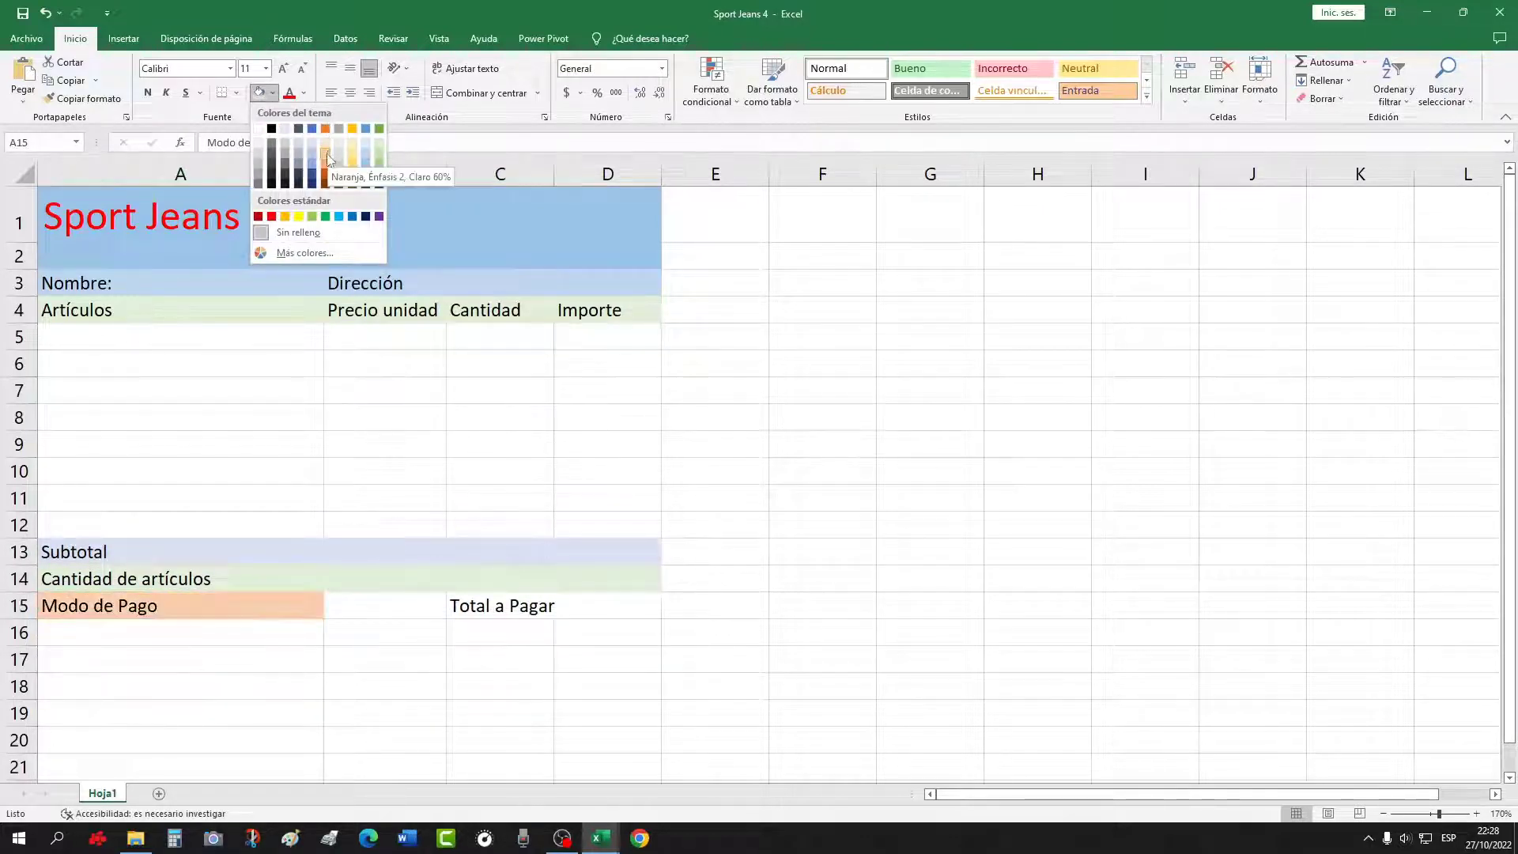
pyautogui.click(325, 167)
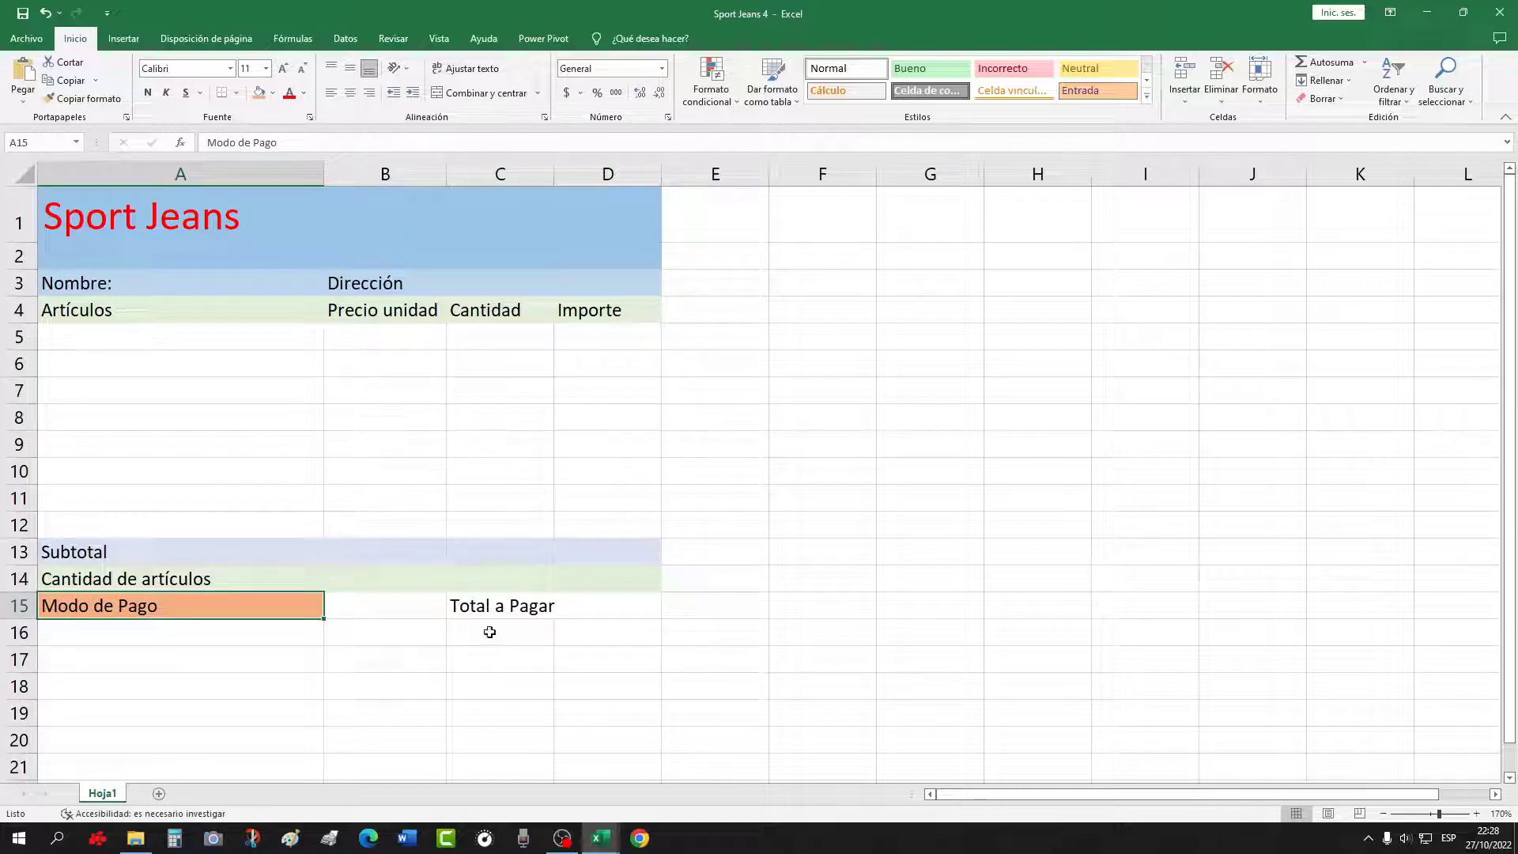
pyautogui.moveTo(484, 606); pyautogui.dragTo(601, 605)
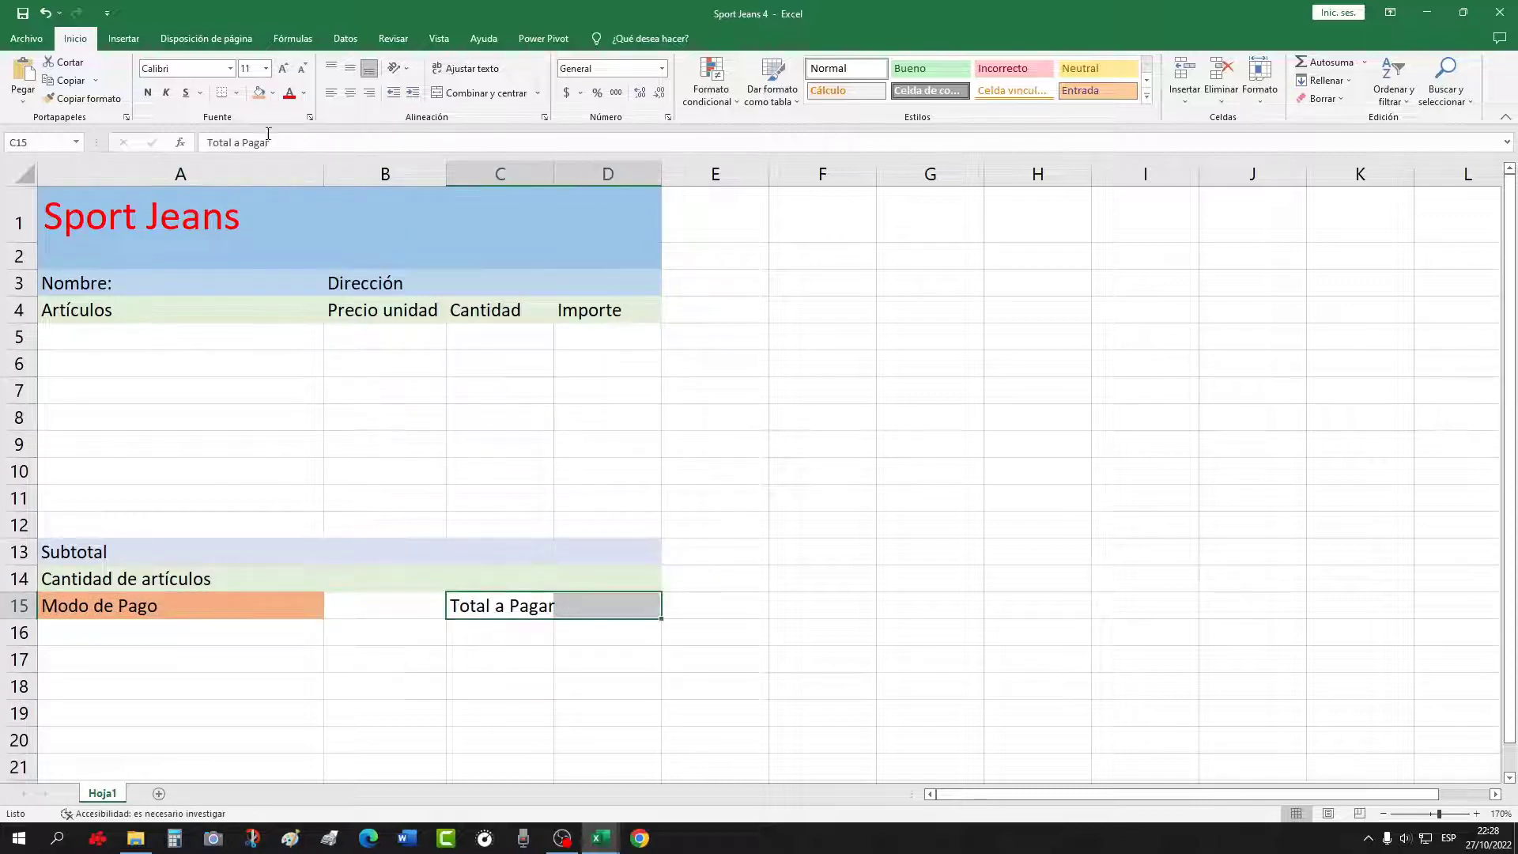
pyautogui.press('F4')
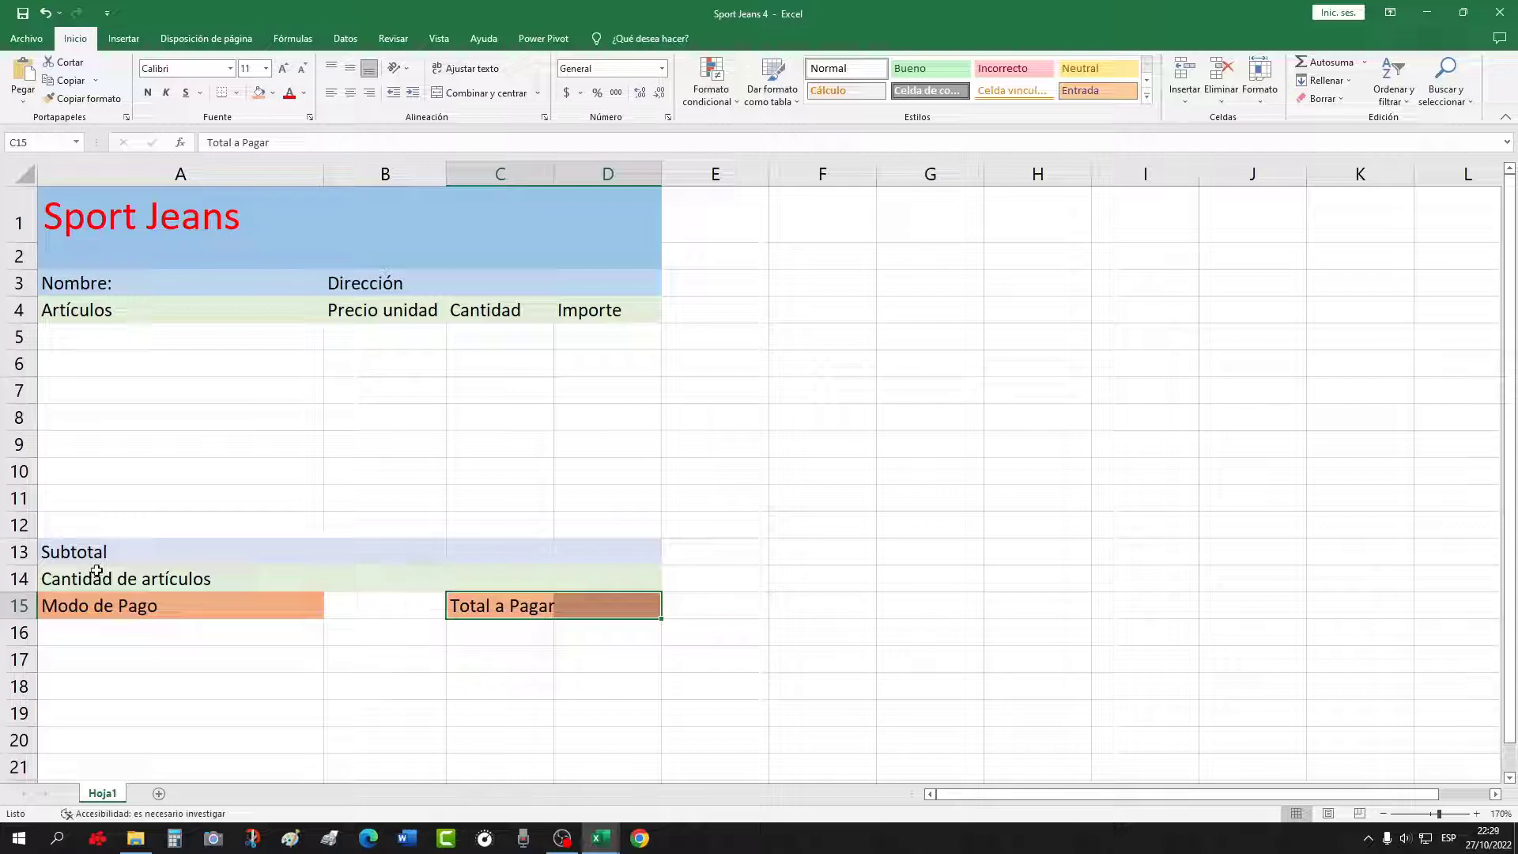
# Fill the empty row A16:D16 with the same lightest blue as the Subtotal row
pyautogui.moveTo(66, 638); pyautogui.dragTo(634, 638)
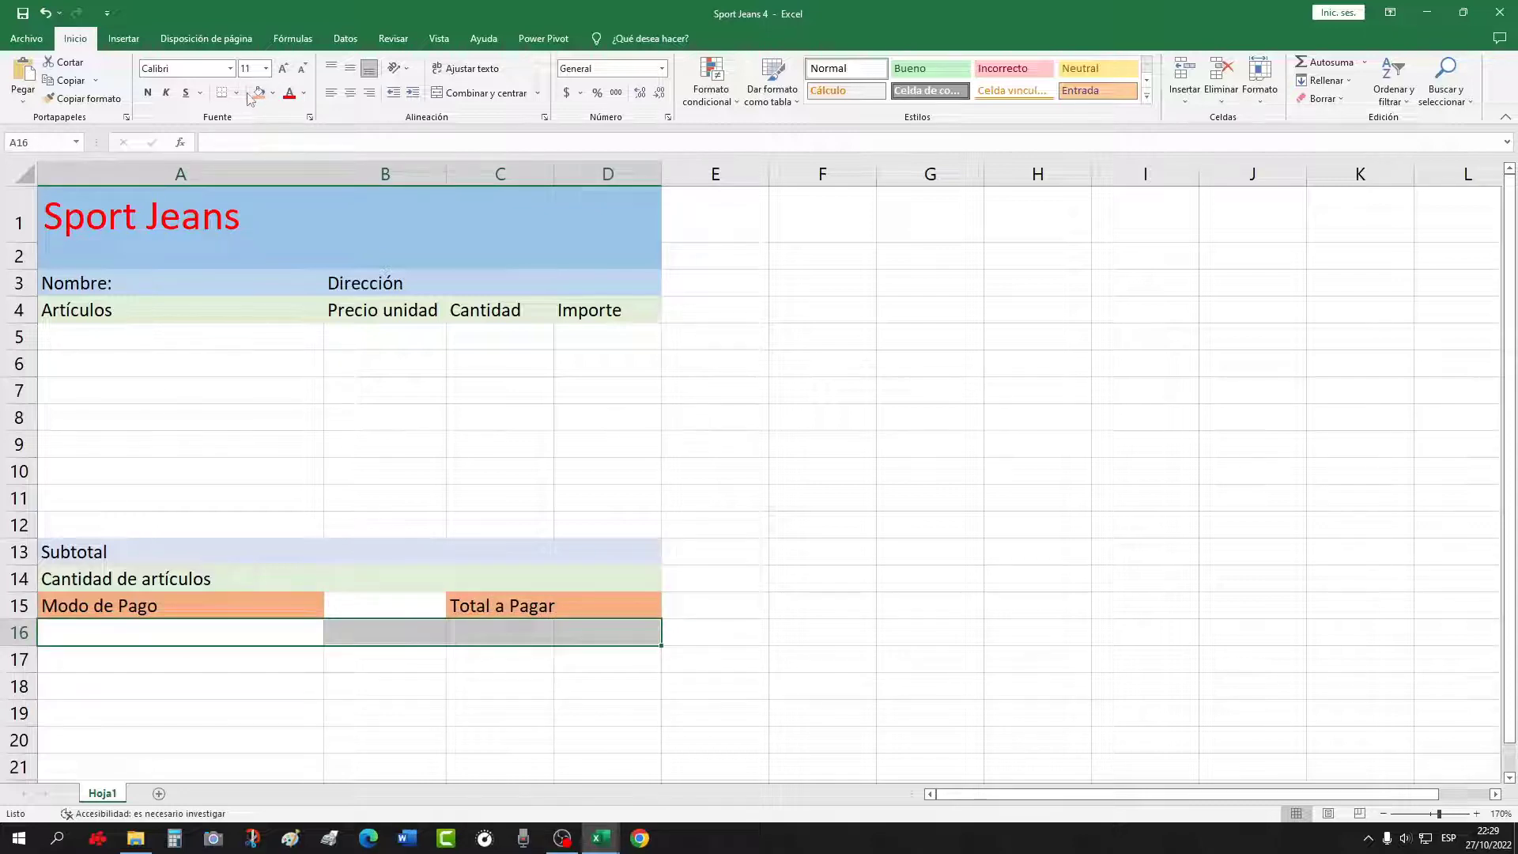
pyautogui.click(272, 93)
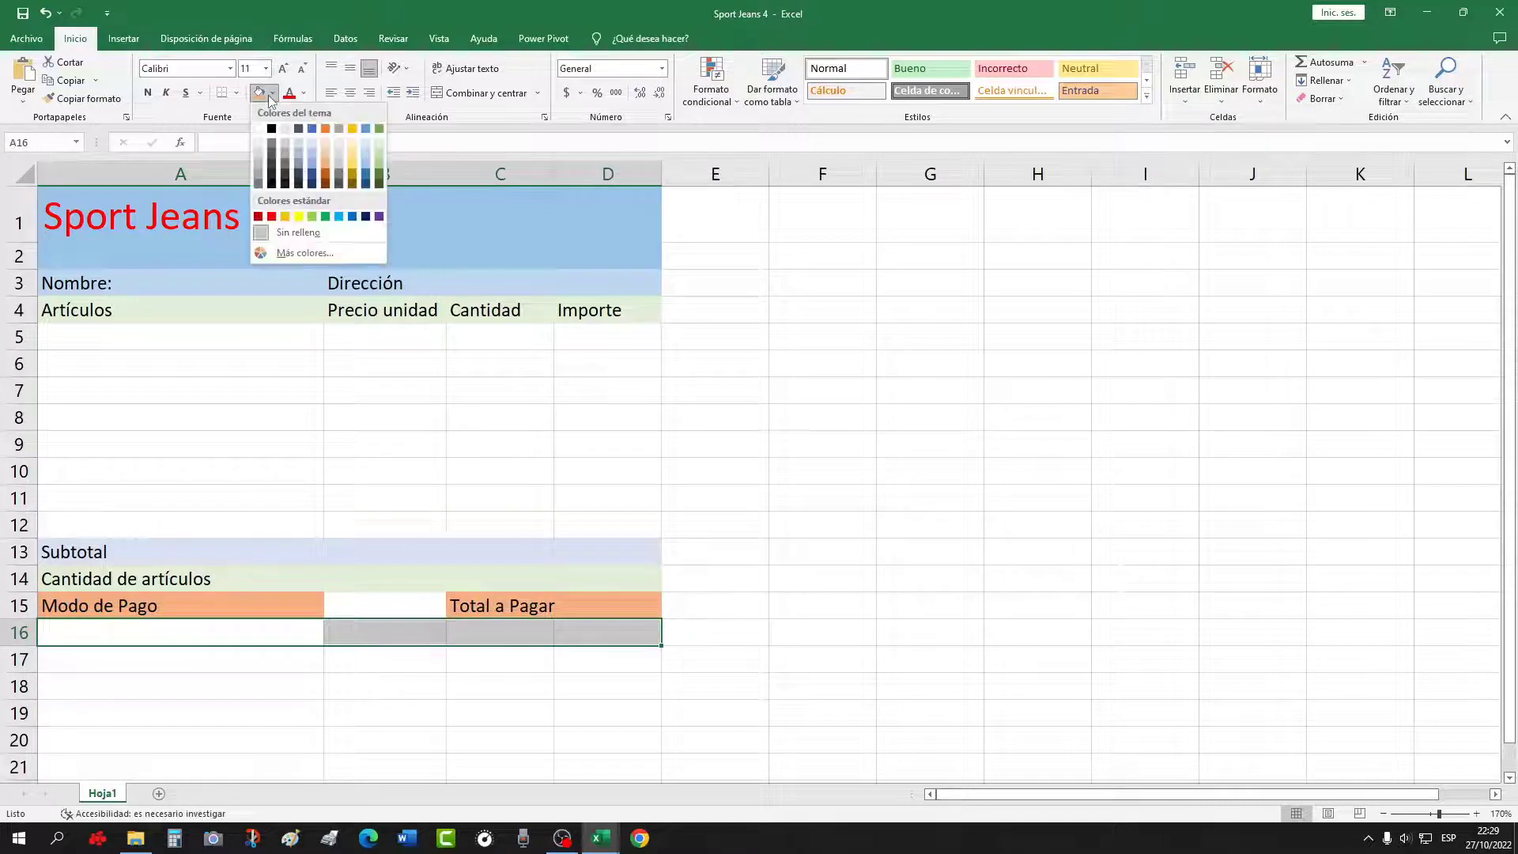
pyautogui.click(312, 145)
pyautogui.click(358, 681)
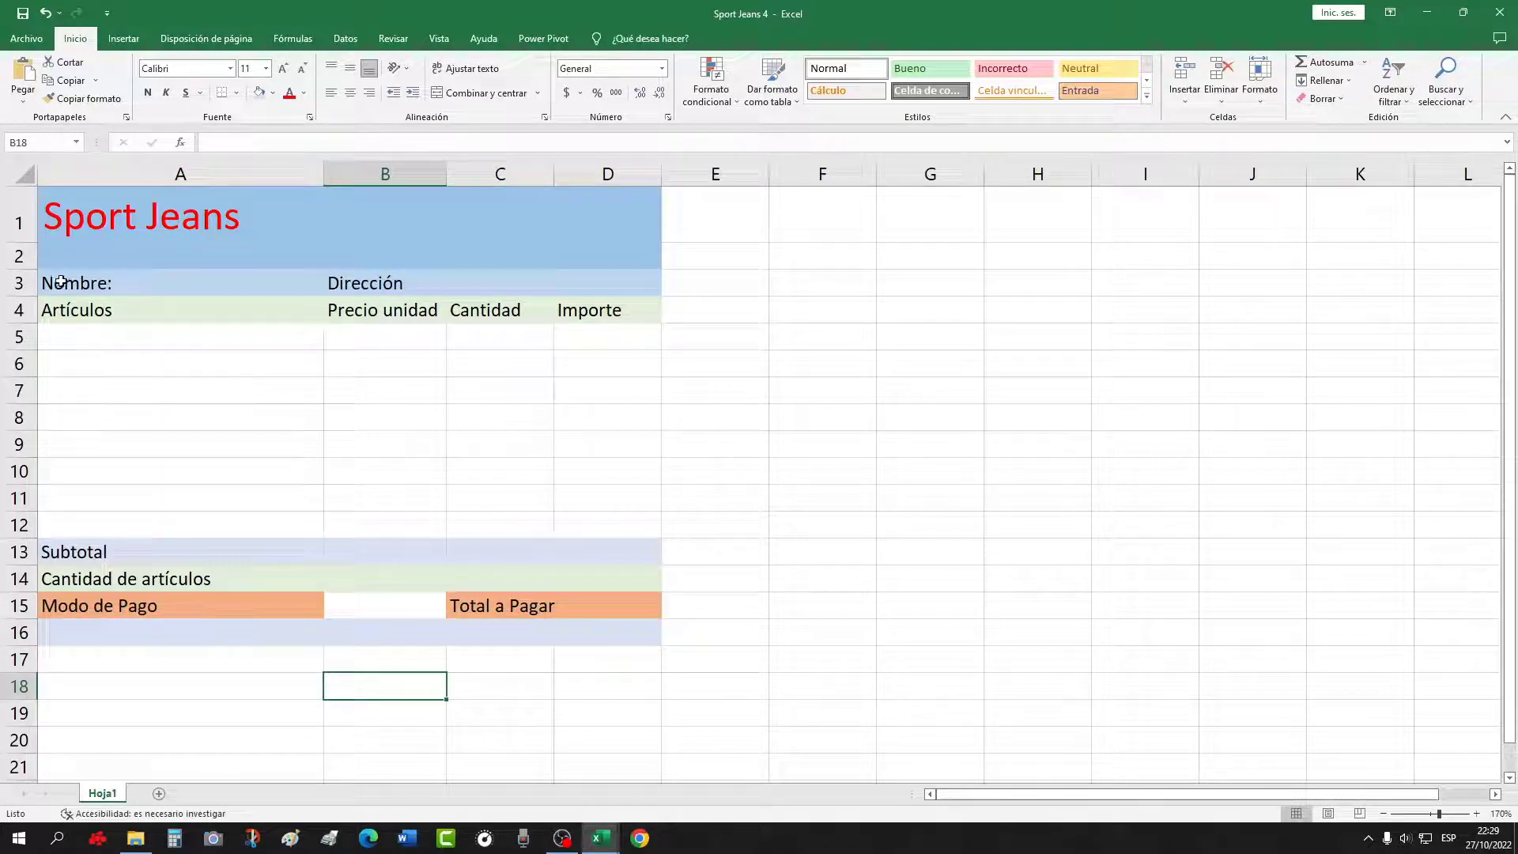
# Put a thick outside border around the Sport Jeans title block A1:D2
pyautogui.moveTo(48, 190); pyautogui.dragTo(648, 259)
pyautogui.click(236, 93)
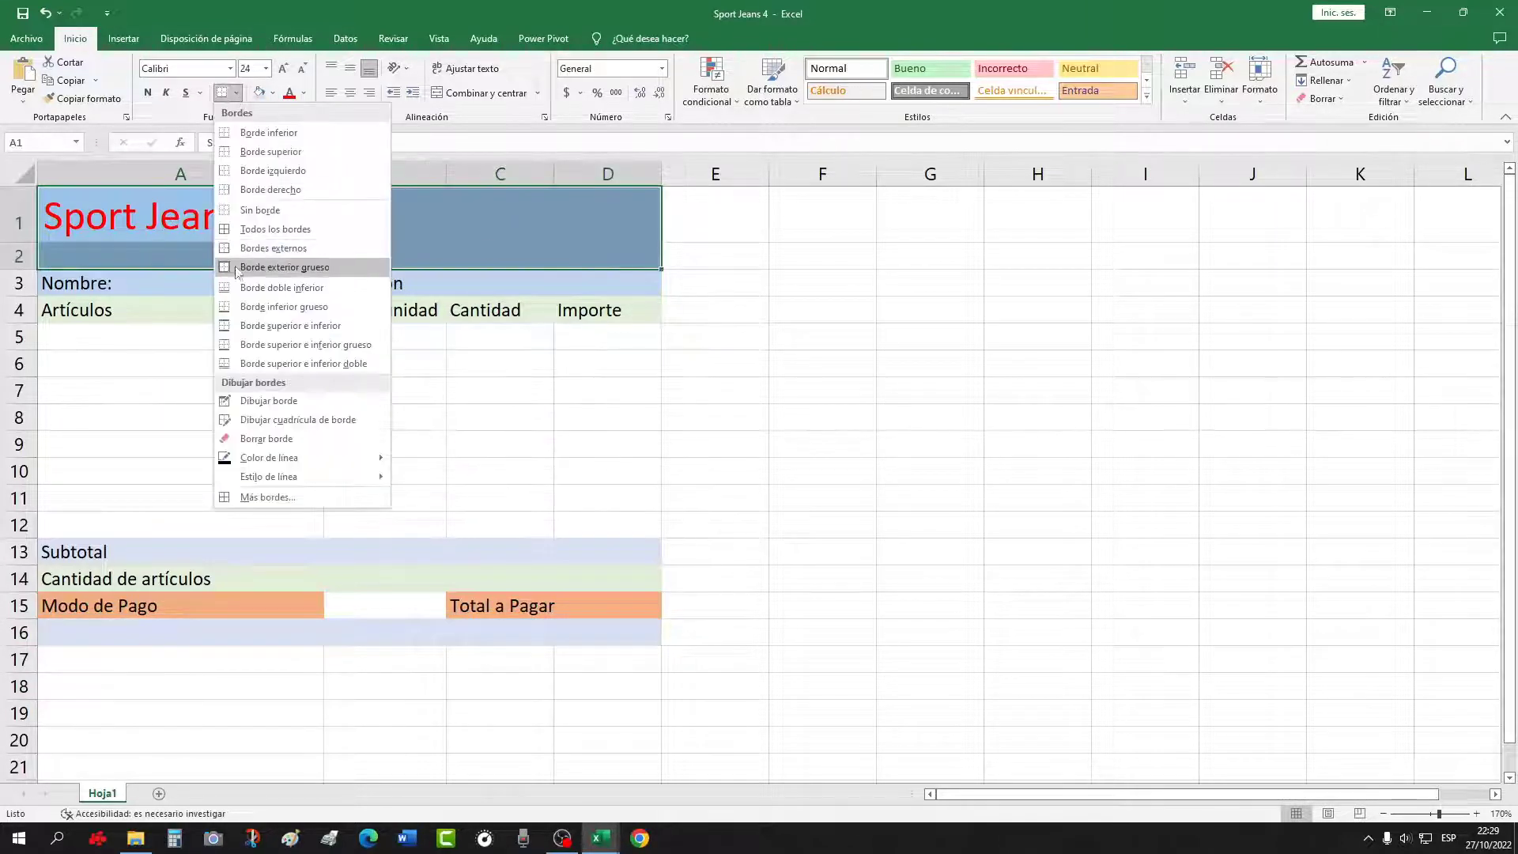
pyautogui.click(230, 266)
# Apply all borders to the range A3:D13, from the Nombre row through the Subtotal row
pyautogui.moveTo(103, 283); pyautogui.dragTo(613, 545)
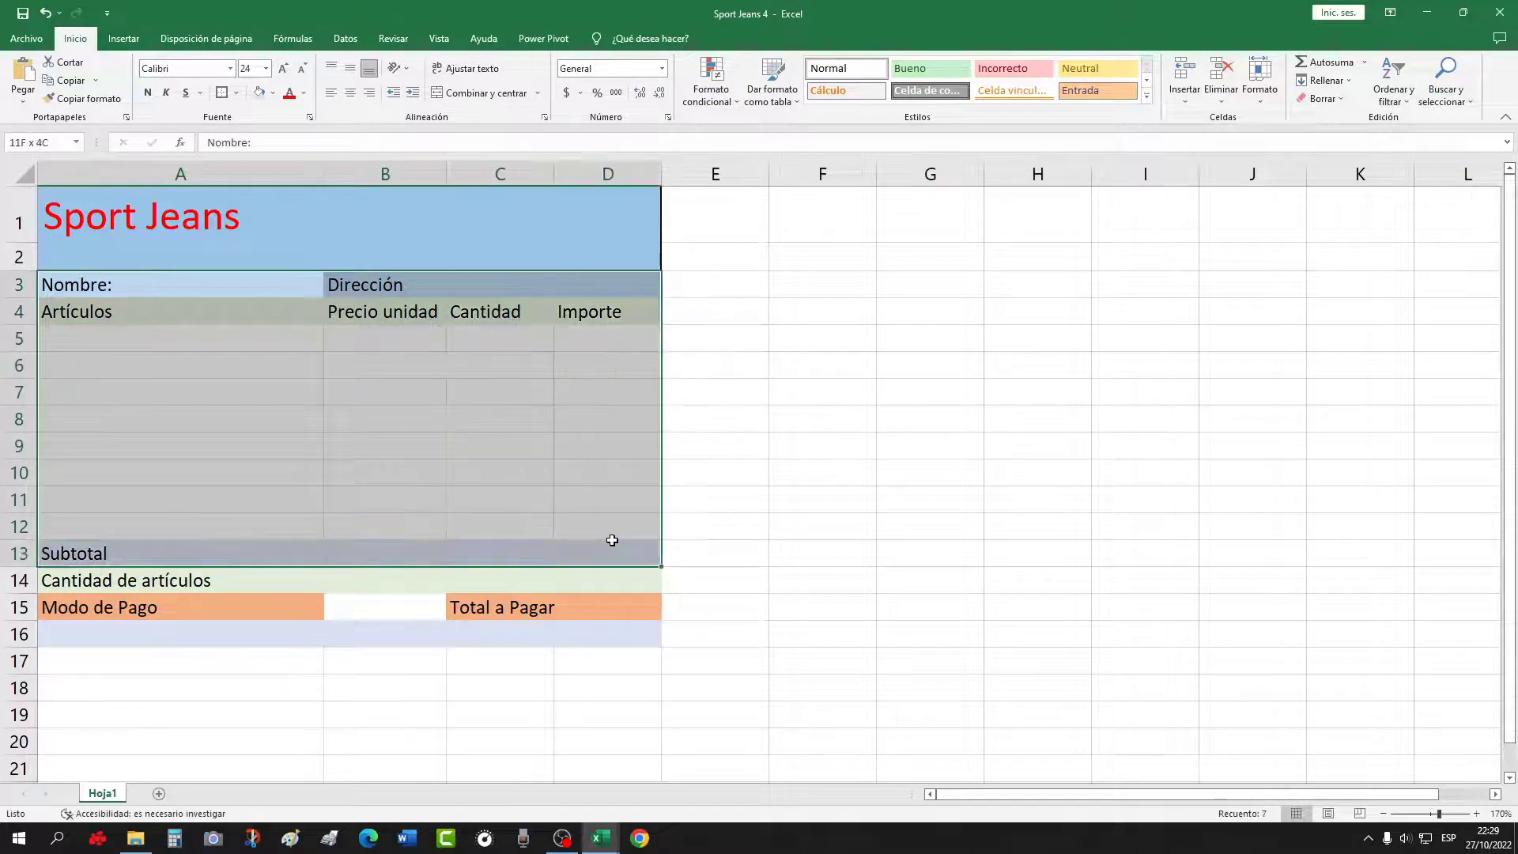
pyautogui.click(236, 92)
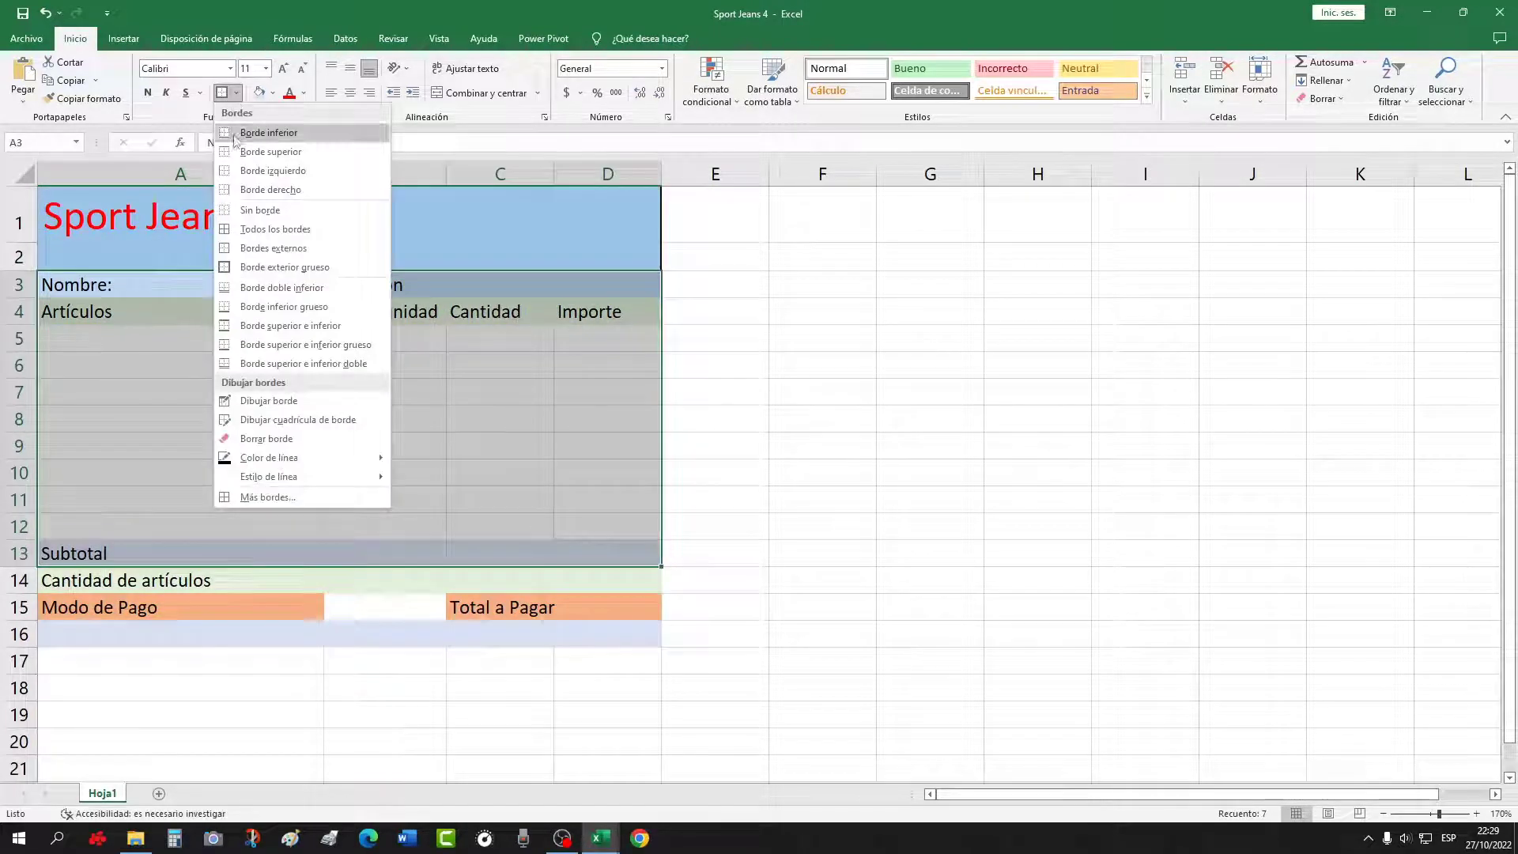
pyautogui.click(278, 229)
pyautogui.click(390, 514)
pyautogui.click(358, 680)
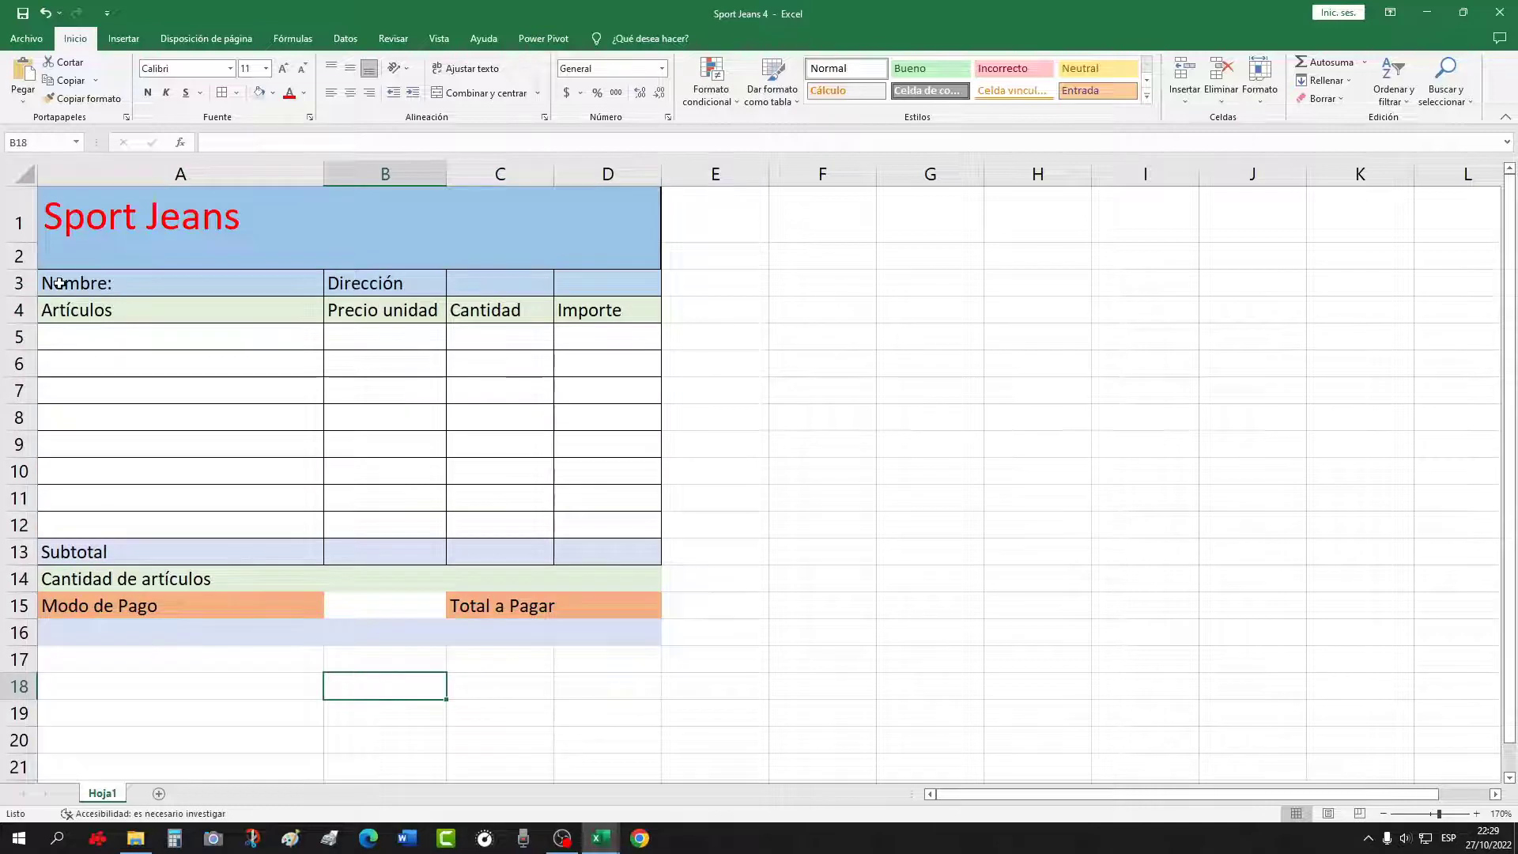
# Apply all borders to the Modo de Pago cells A15:B15
pyautogui.moveTo(75, 607); pyautogui.dragTo(339, 604)
pyautogui.click(236, 92)
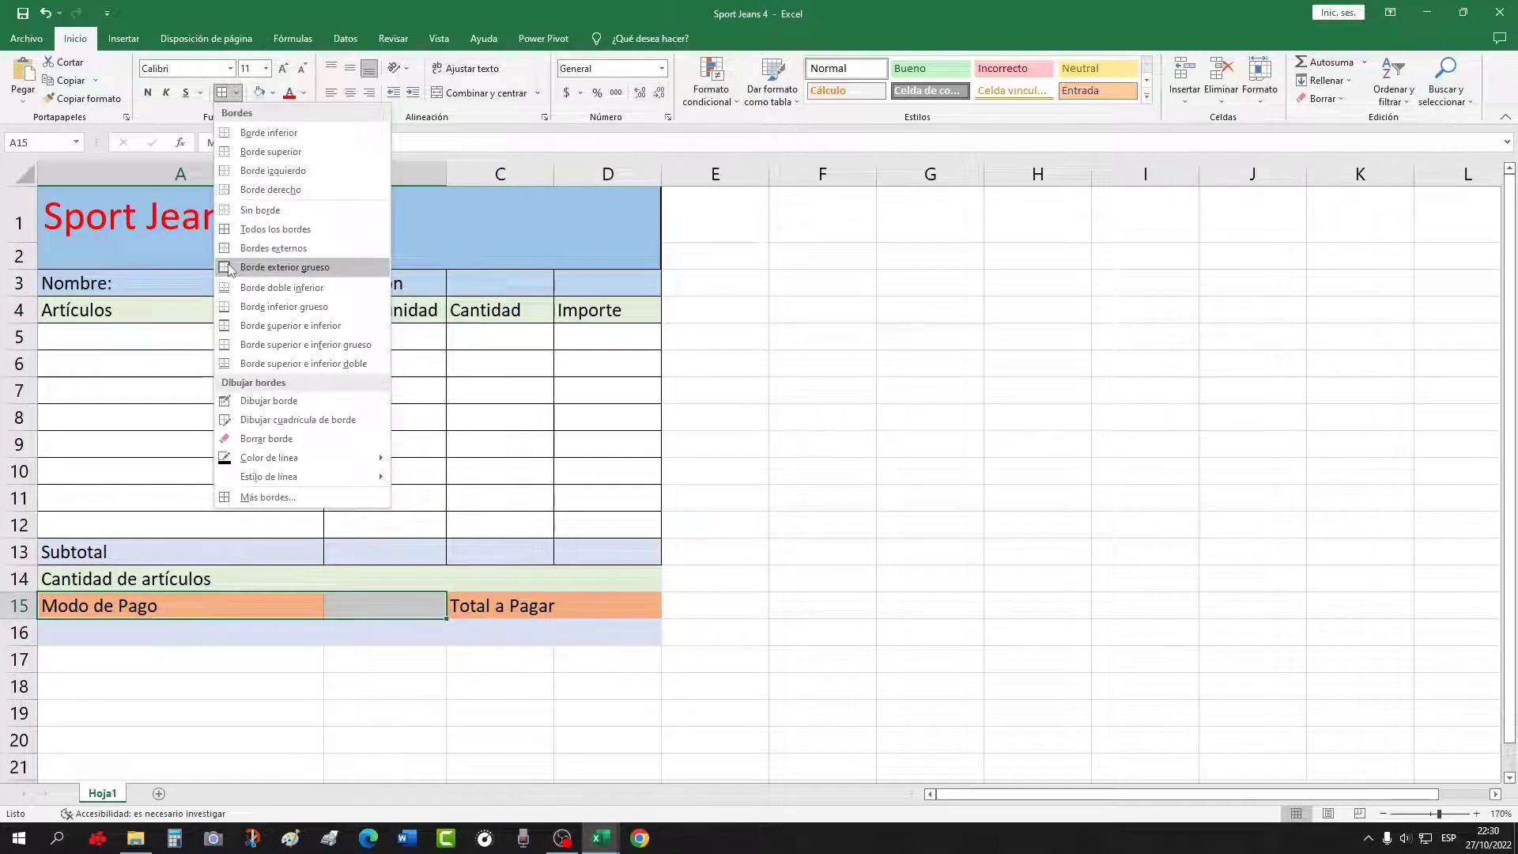
pyautogui.click(261, 229)
pyautogui.click(320, 711)
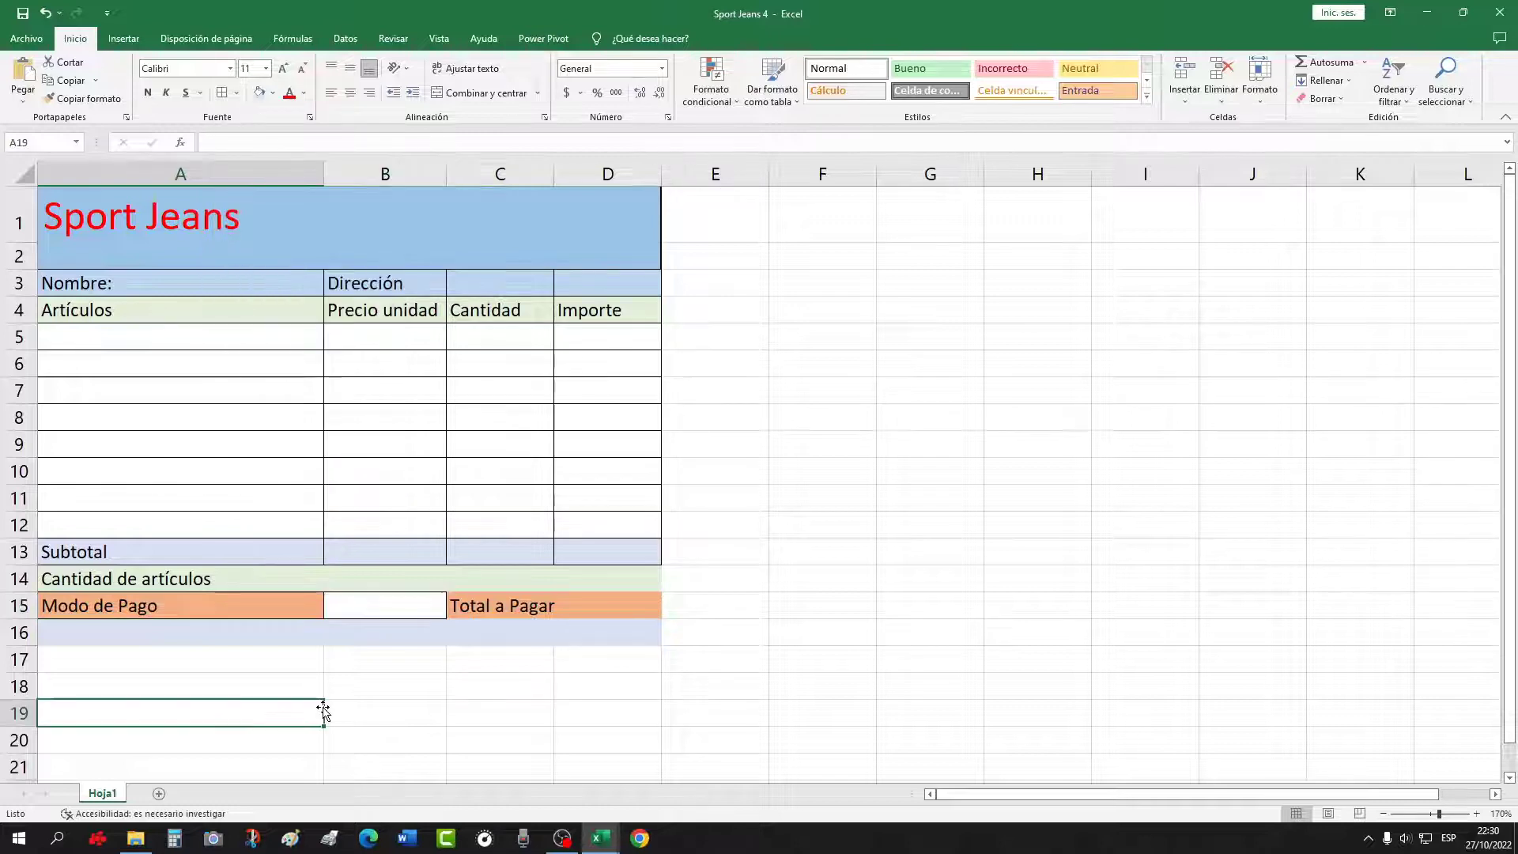
# Put a thick outside border around the invoice body A3:D16
pyautogui.moveTo(79, 283); pyautogui.dragTo(643, 626)
pyautogui.click(237, 92)
pyautogui.click(295, 264)
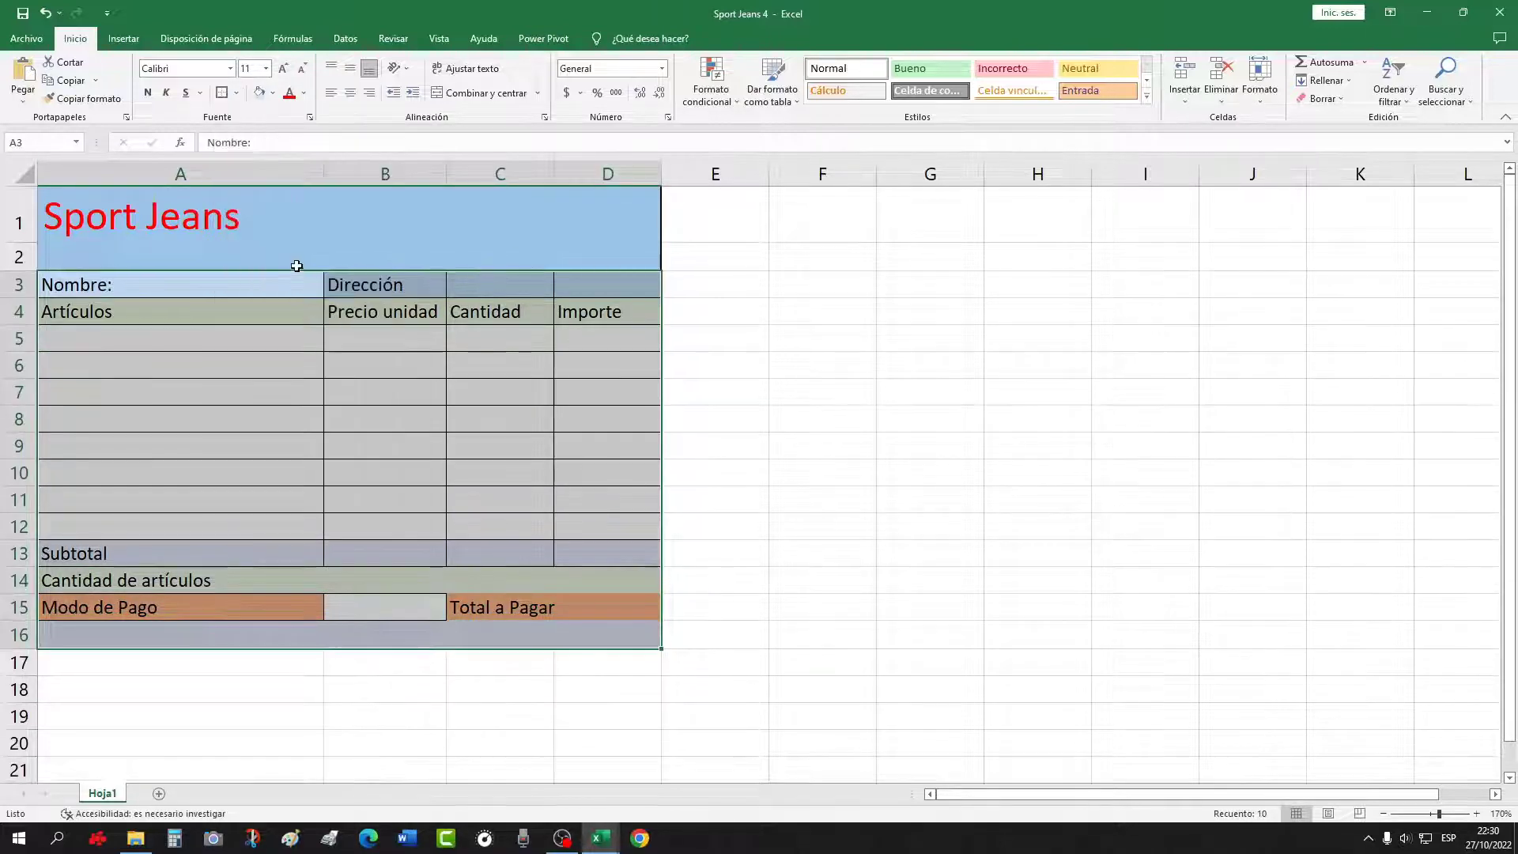
pyautogui.click(820, 546)
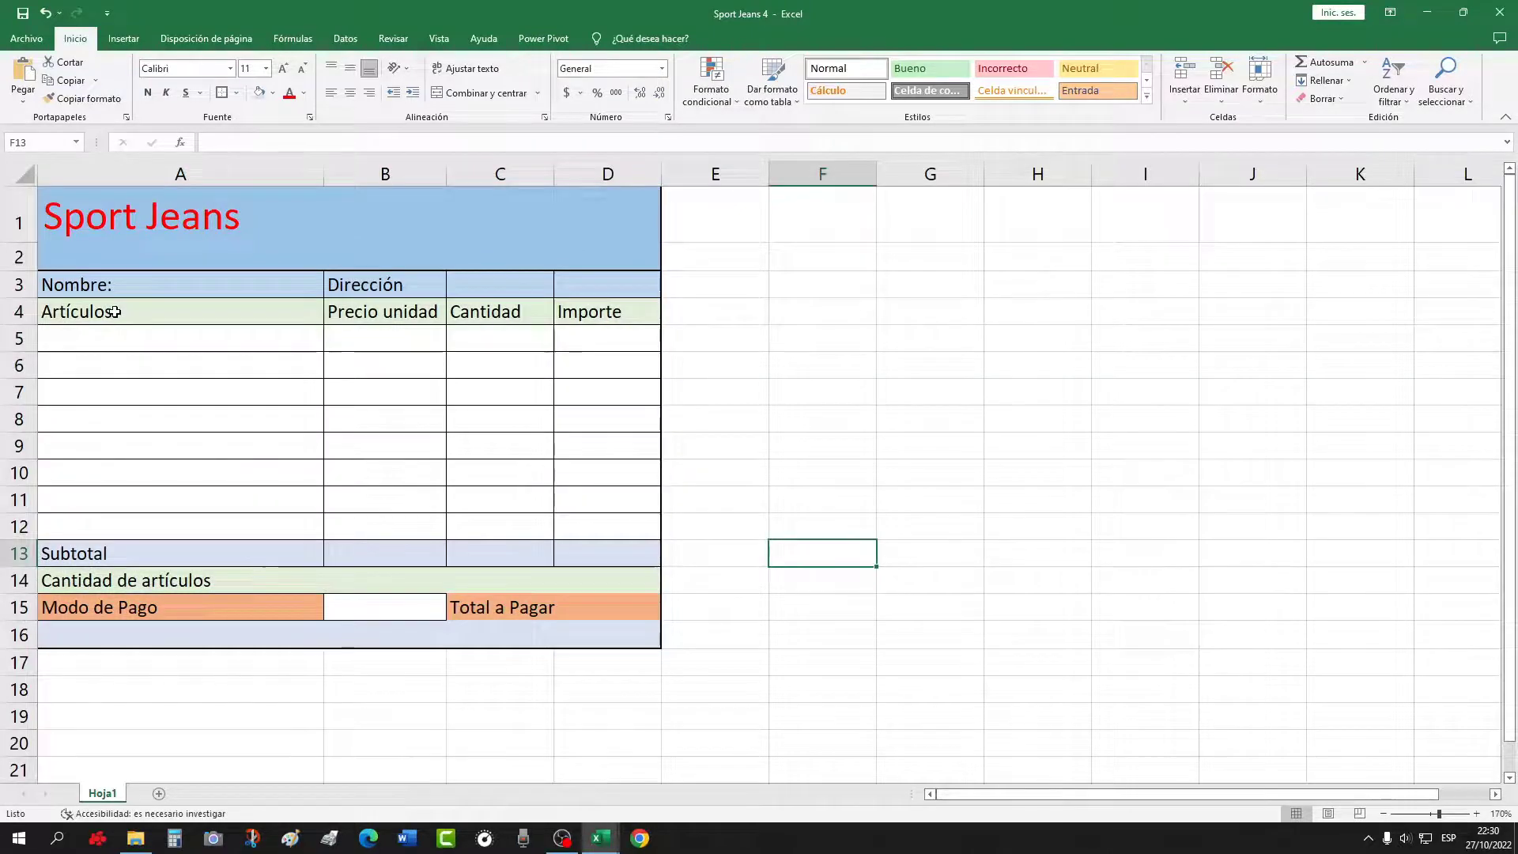
# Center the column headings Artículos, Precio unidad, Cantidad and Importe in A4:D4
pyautogui.moveTo(114, 311); pyautogui.dragTo(608, 313)
pyautogui.click(350, 95)
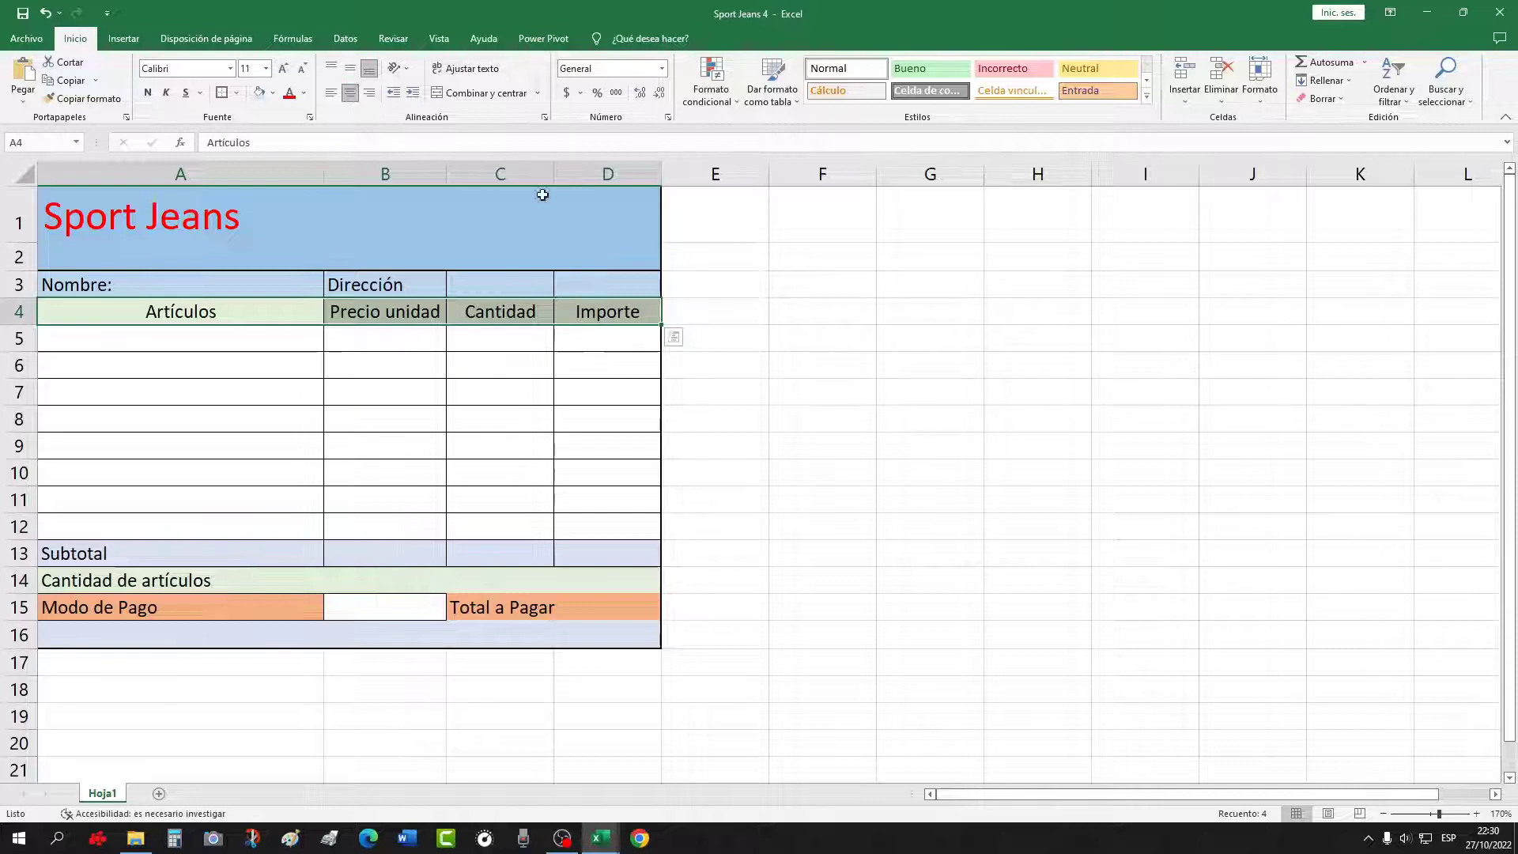
# Remove the borders from the Dirección cells B3:D3 and give that range a single thick outside border
pyautogui.moveTo(372, 284); pyautogui.dragTo(605, 285)
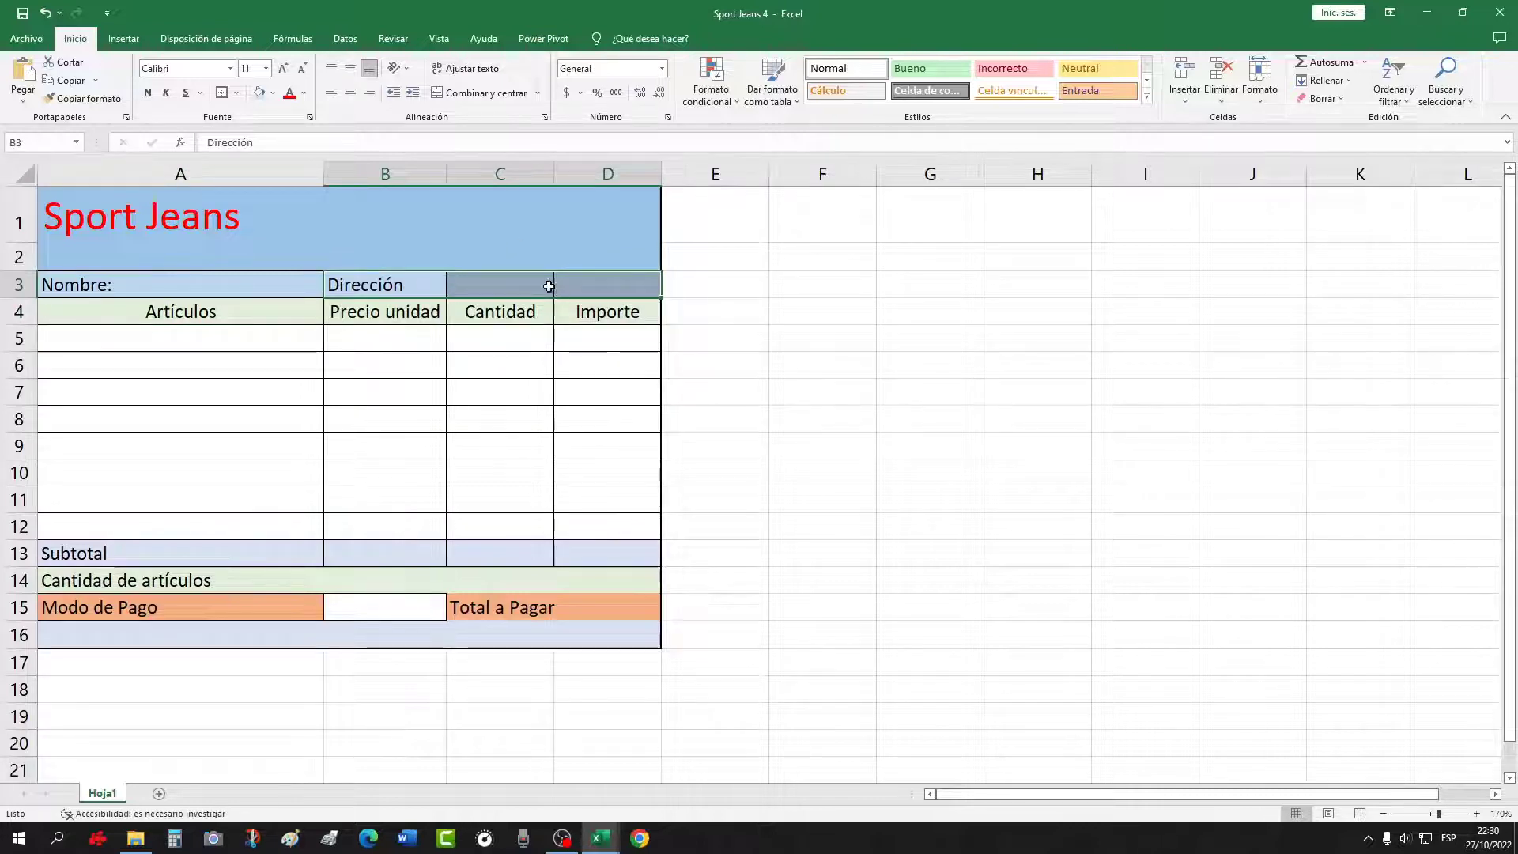
pyautogui.click(237, 94)
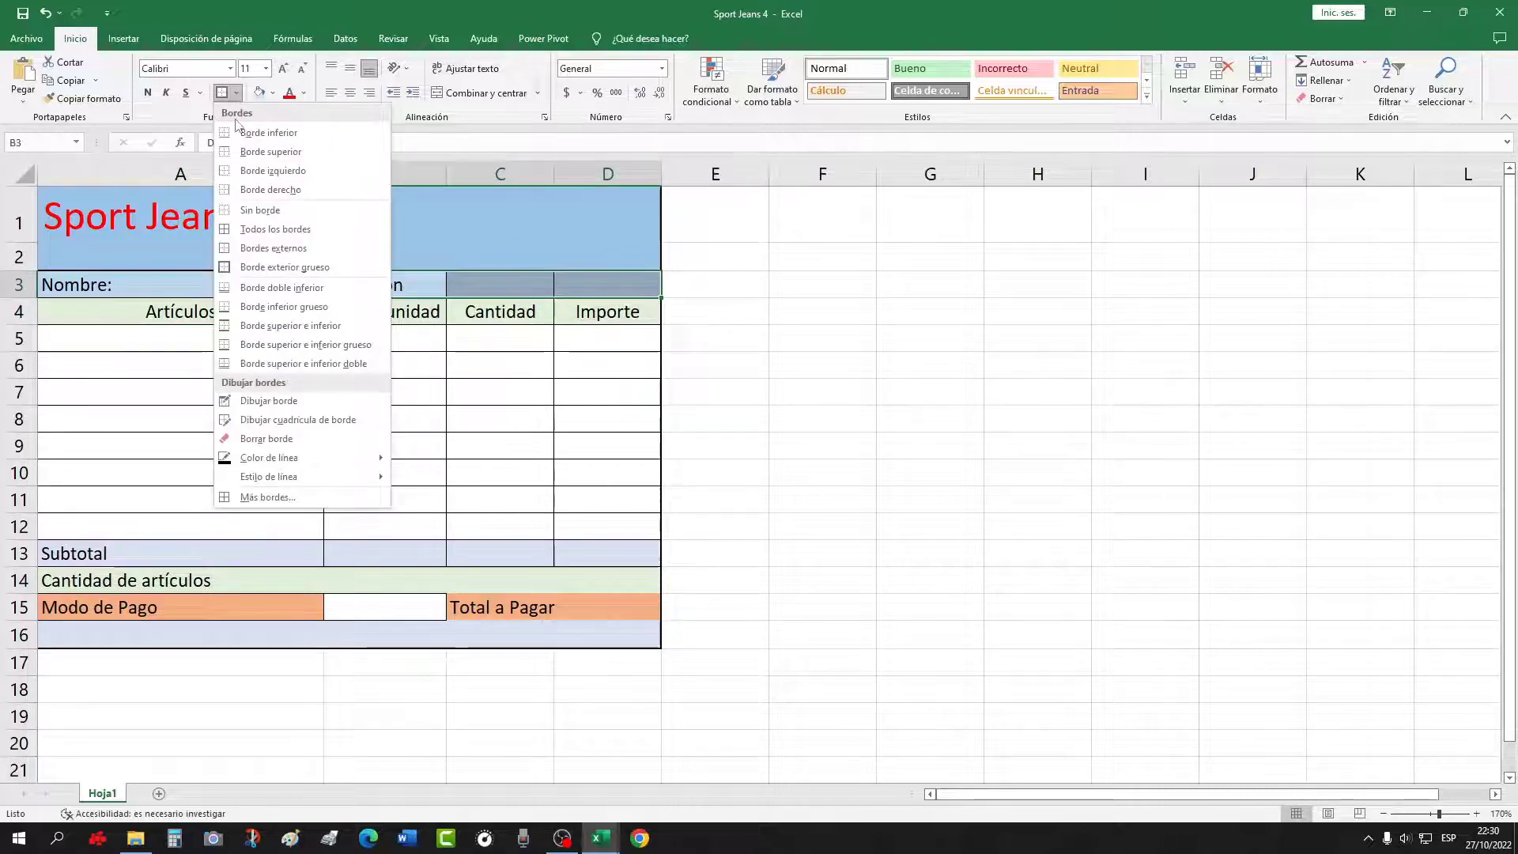
pyautogui.click(260, 210)
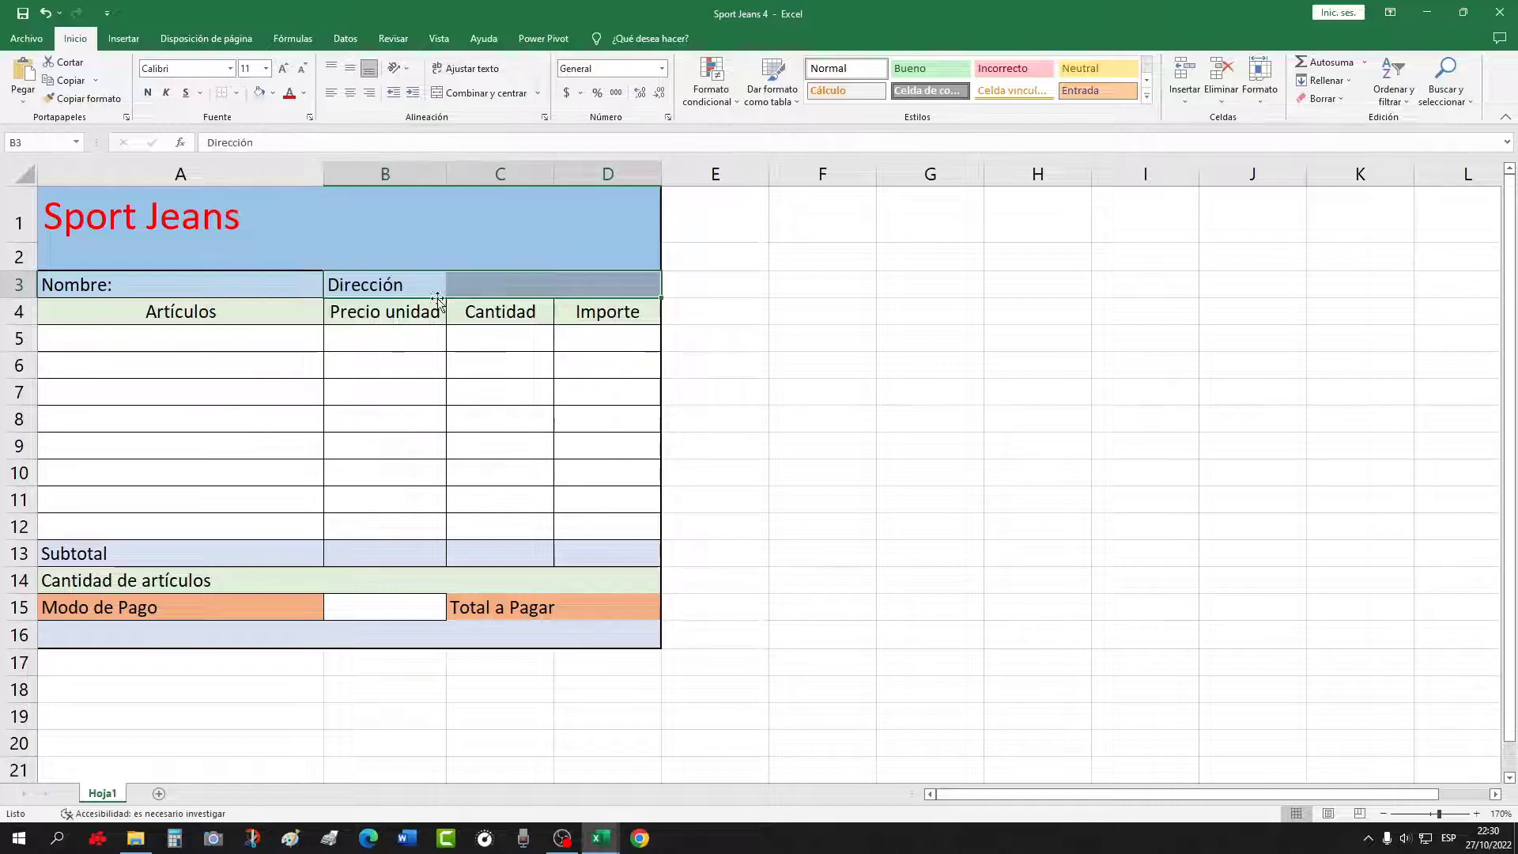
pyautogui.click(237, 93)
pyautogui.click(277, 261)
pyautogui.click(795, 364)
pyautogui.click(181, 285)
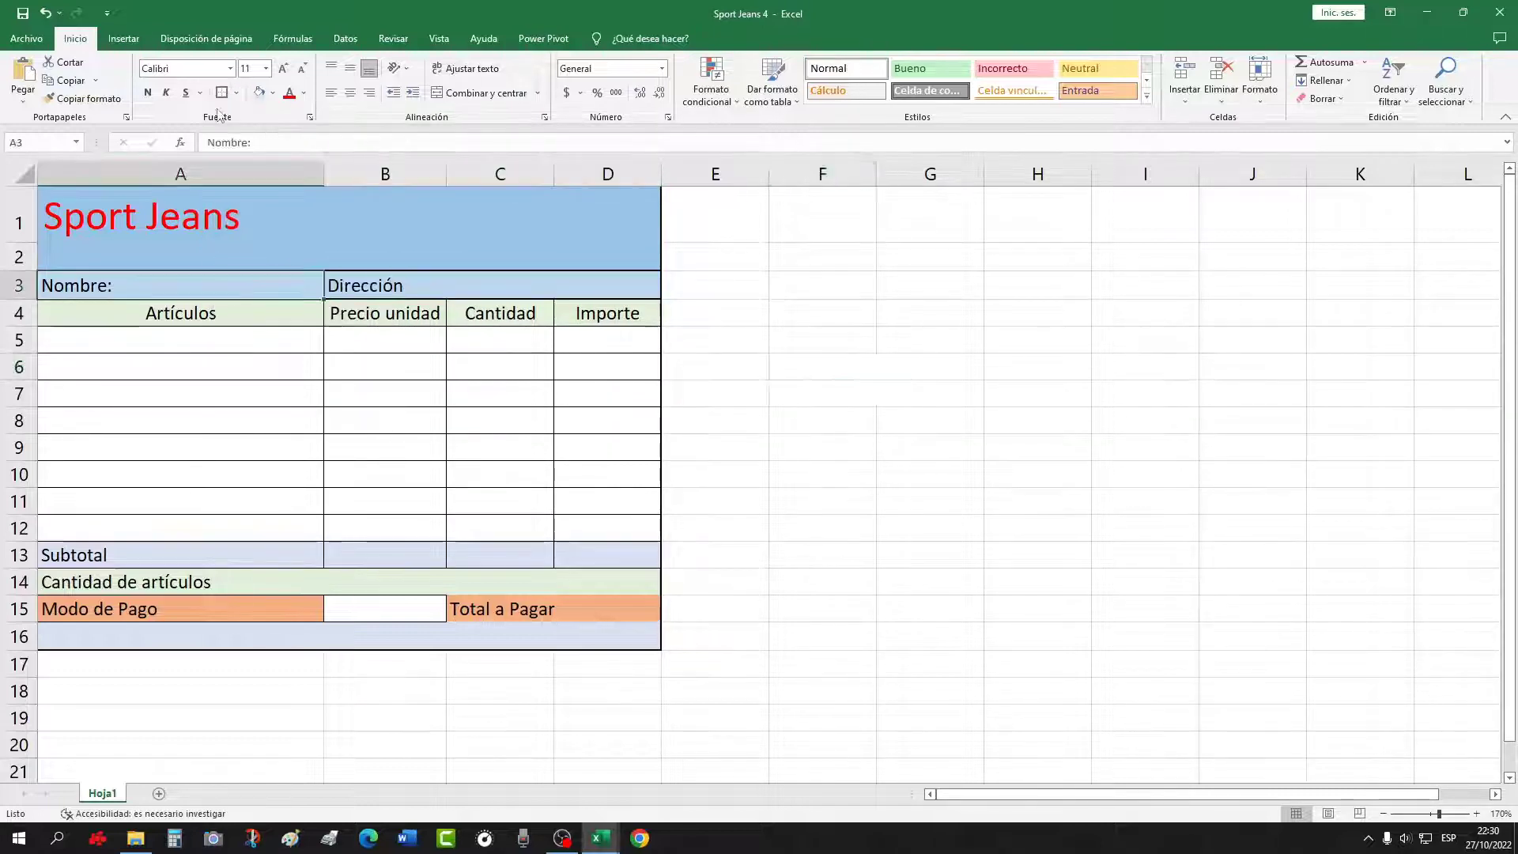
pyautogui.click(862, 427)
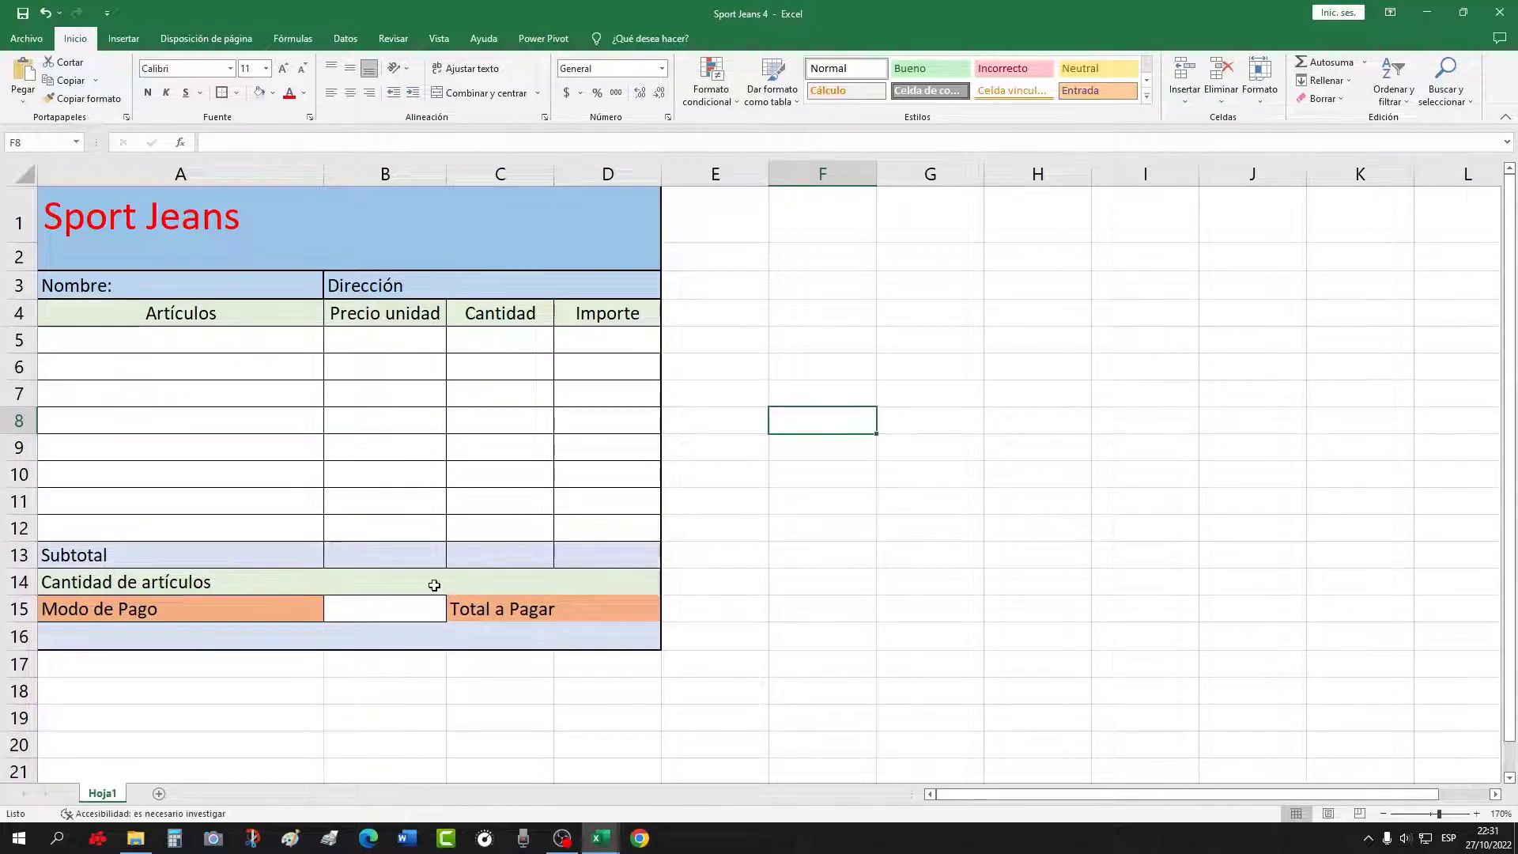
# Put thick outside borders around the Cantidad de artículos cells A14:B14 and the Subtotal row A13:D13
pyautogui.moveTo(427, 583); pyautogui.dragTo(210, 581)
pyautogui.click(222, 93)
pyautogui.click(765, 495)
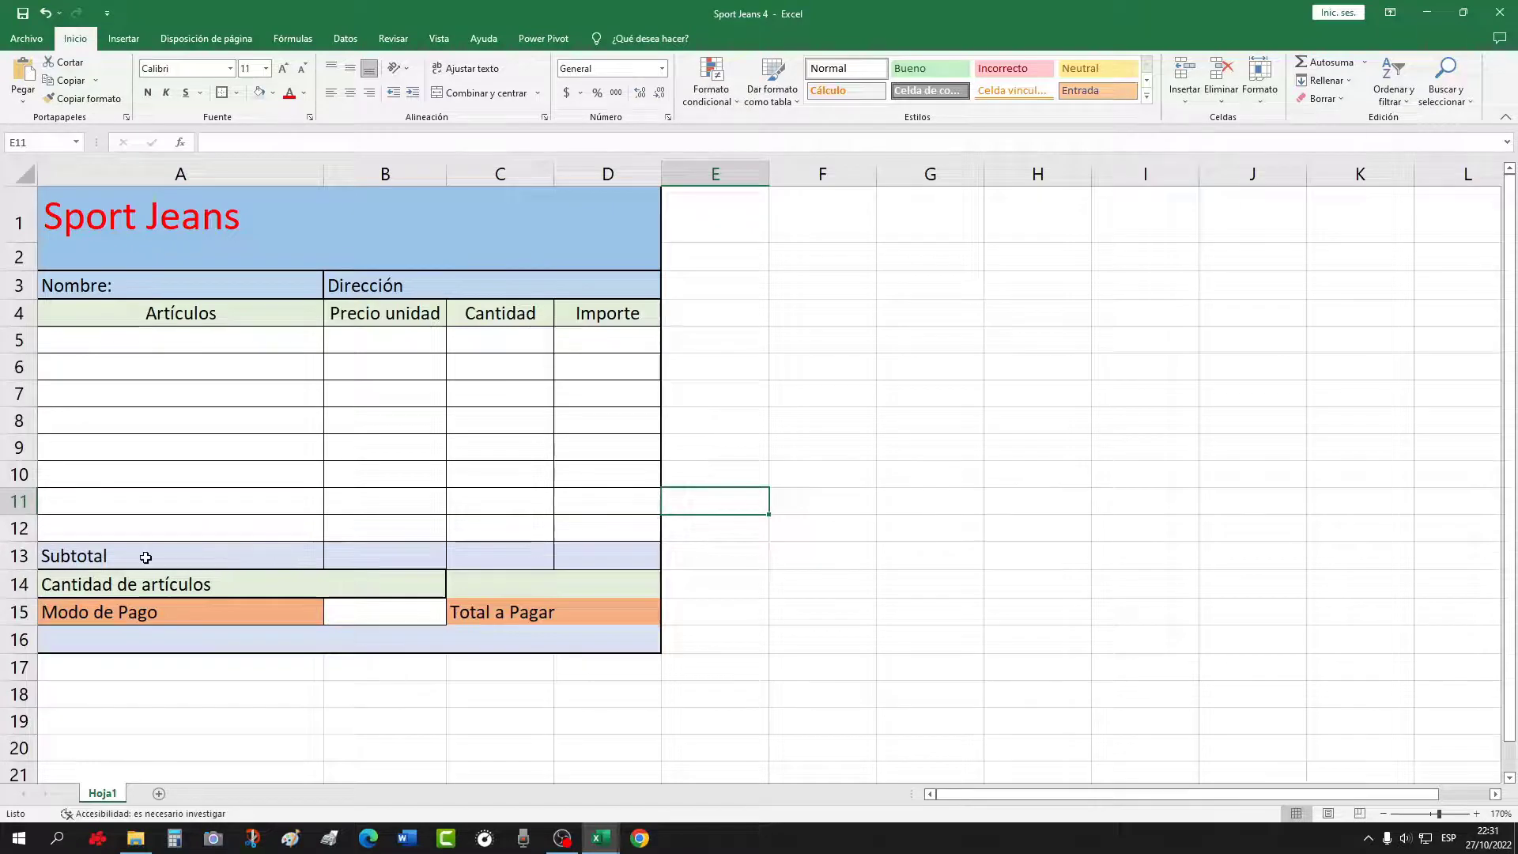
pyautogui.moveTo(142, 555); pyautogui.dragTo(633, 562)
pyautogui.click(786, 505)
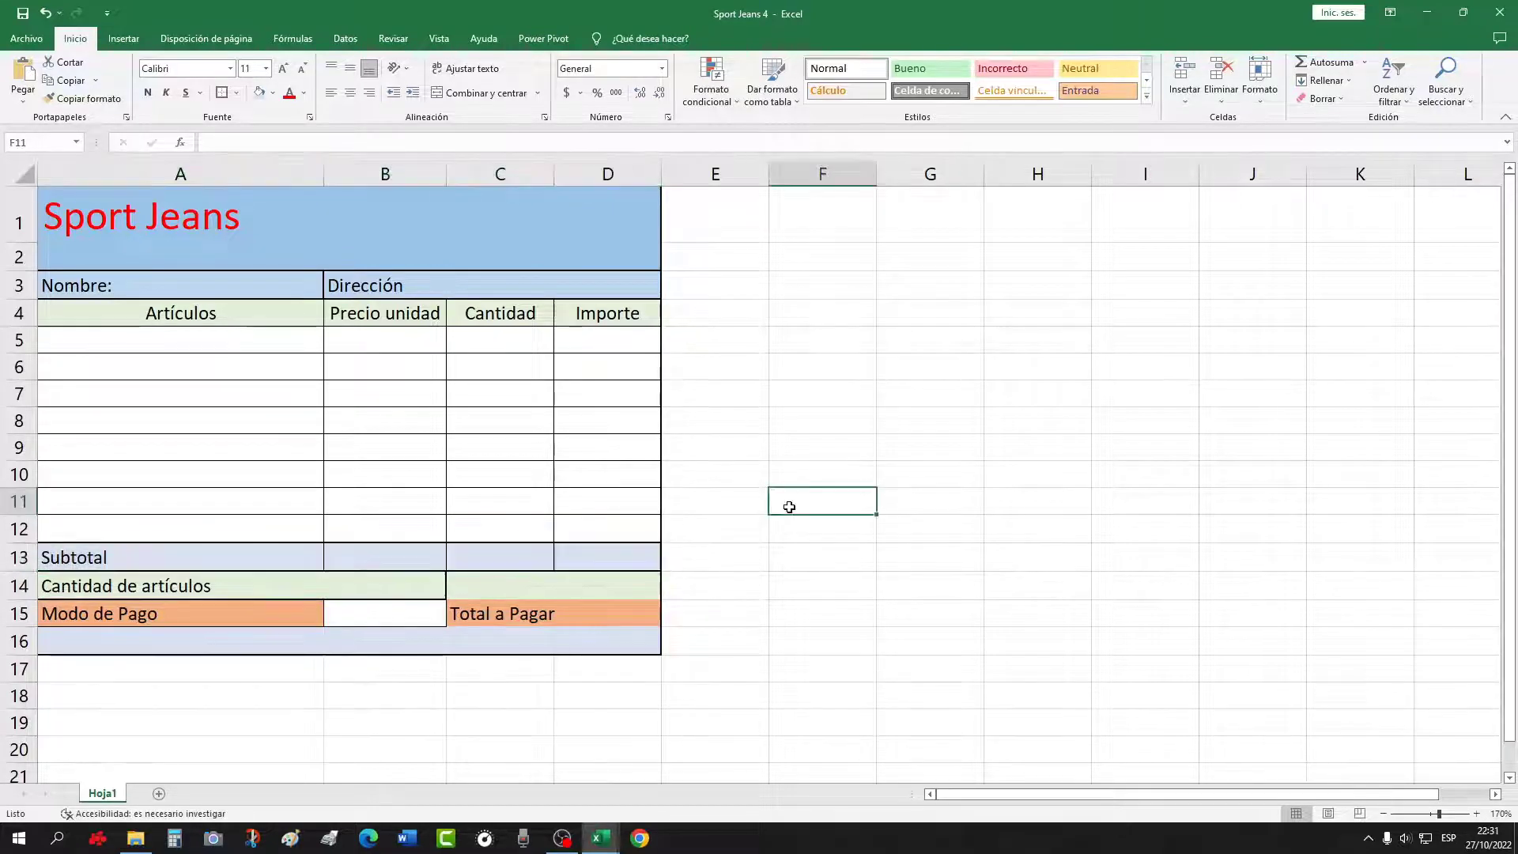
# Put a thick outside border around the Modo de Pago and Total a Pagar row A15:D15
pyautogui.moveTo(158, 613); pyautogui.dragTo(624, 613)
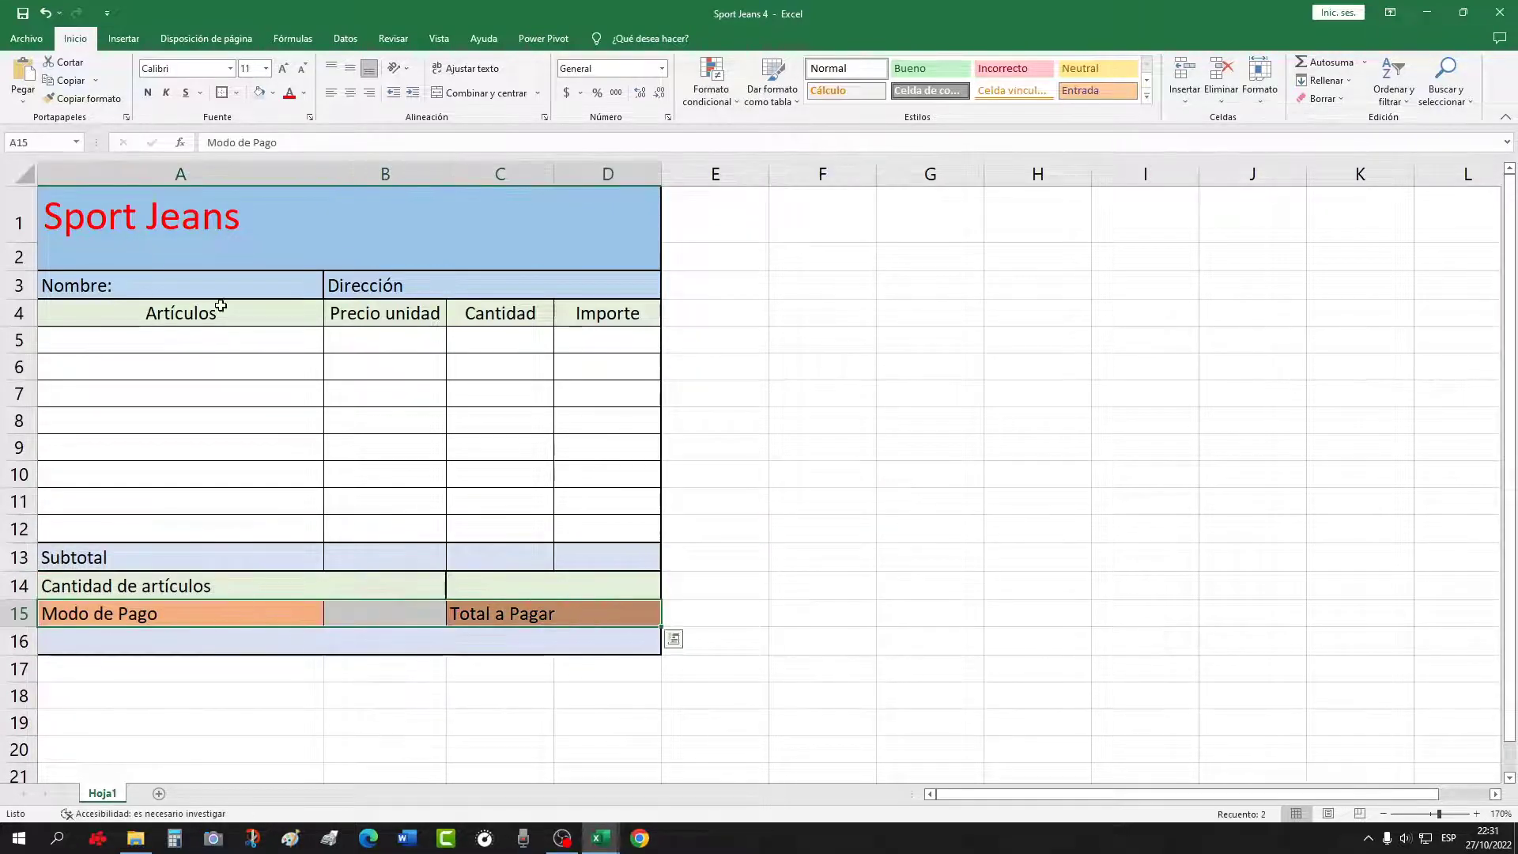
pyautogui.click(223, 92)
pyautogui.click(793, 447)
pyautogui.click(791, 670)
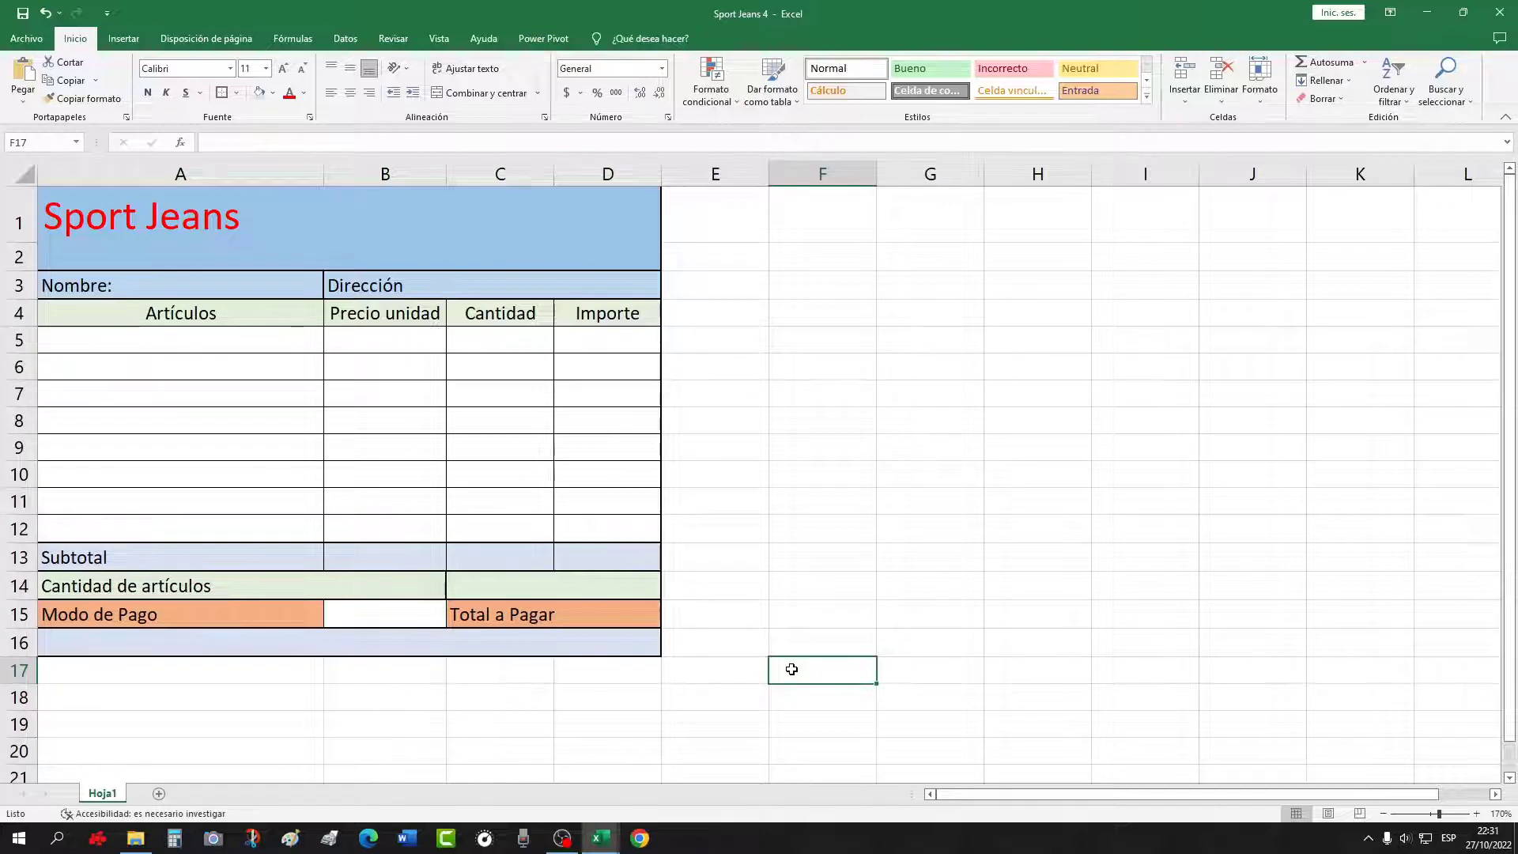
# Add a colon to the end of the Dirección label in cell B3
pyautogui.doubleClick(408, 282)
pyautogui.write(':')
pyautogui.click(791, 366)
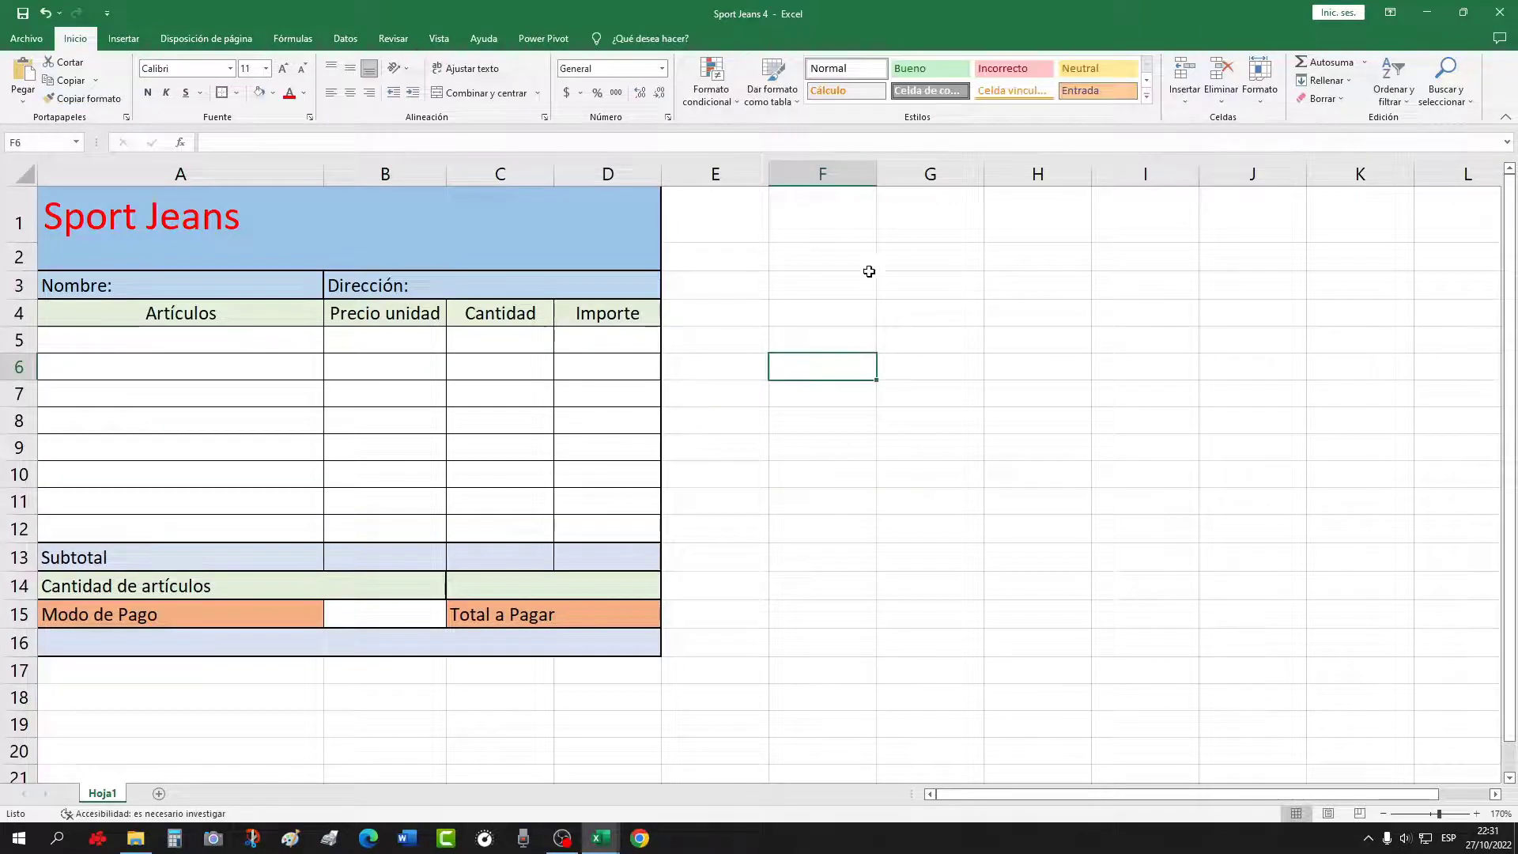
# Enter Efectivo in cell F1 and Tarjeta in cell H1, narrowing the spacer columns E and G
pyautogui.click(797, 214)
pyautogui.write('Efectivo')
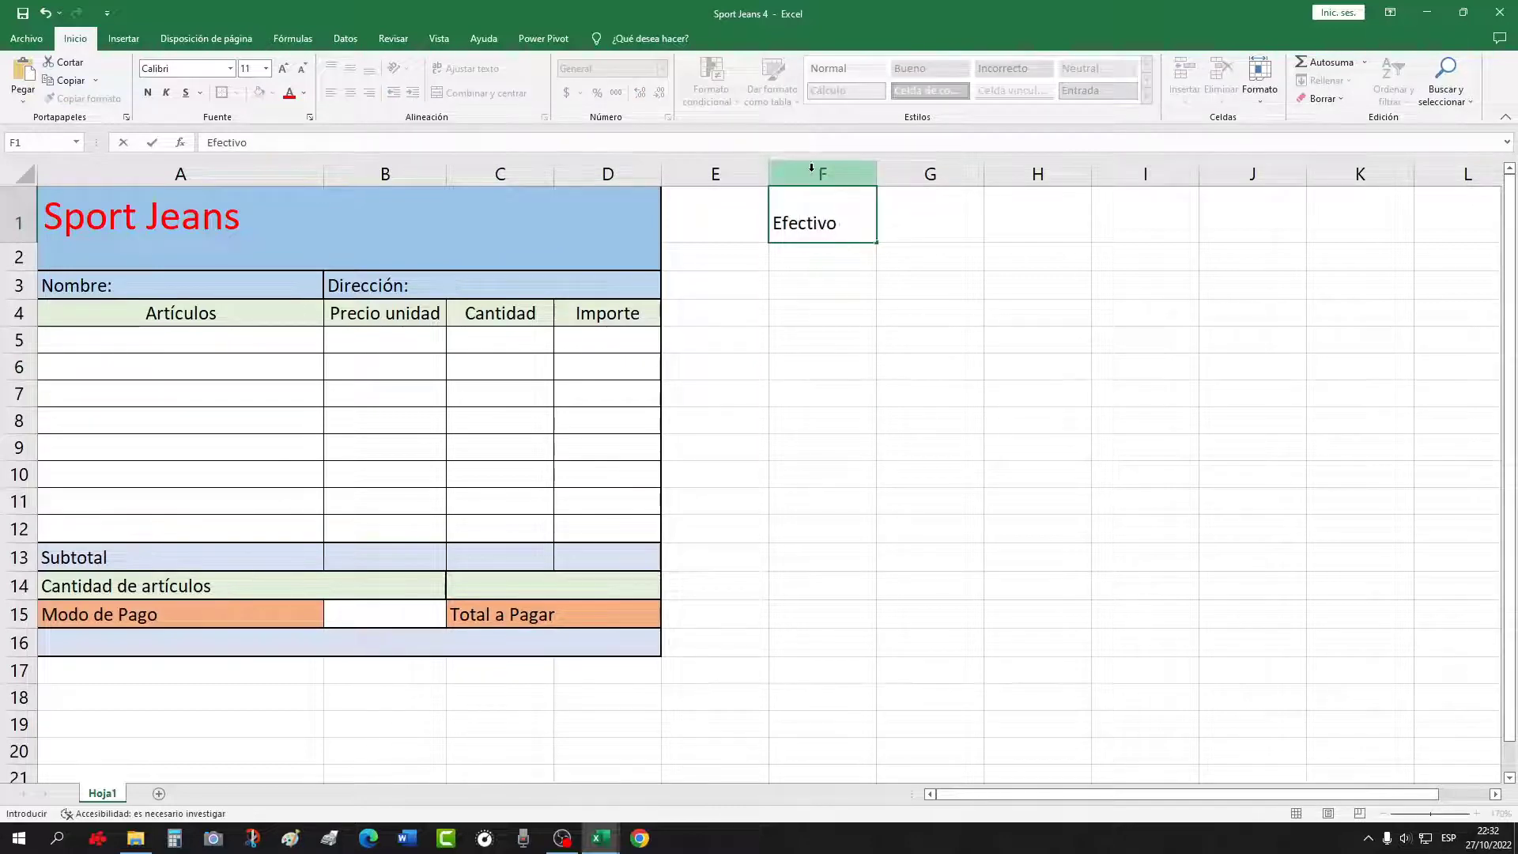
pyautogui.click(815, 283)
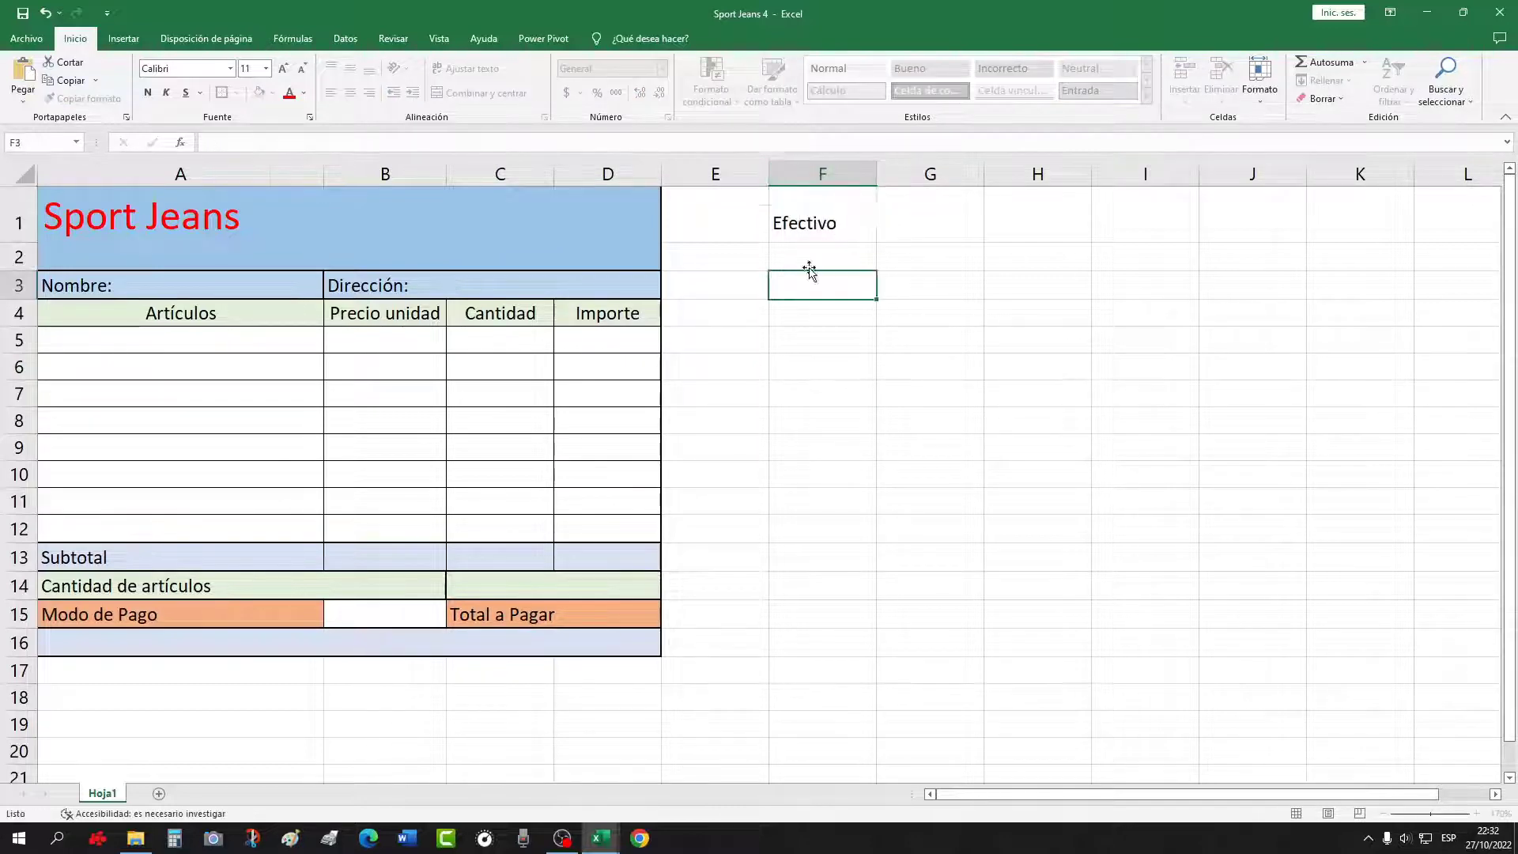
pyautogui.moveTo(768, 174); pyautogui.dragTo(750, 174)
pyautogui.moveTo(964, 177); pyautogui.dragTo(915, 176)
pyautogui.click(981, 210)
pyautogui.write('Tarjeta')
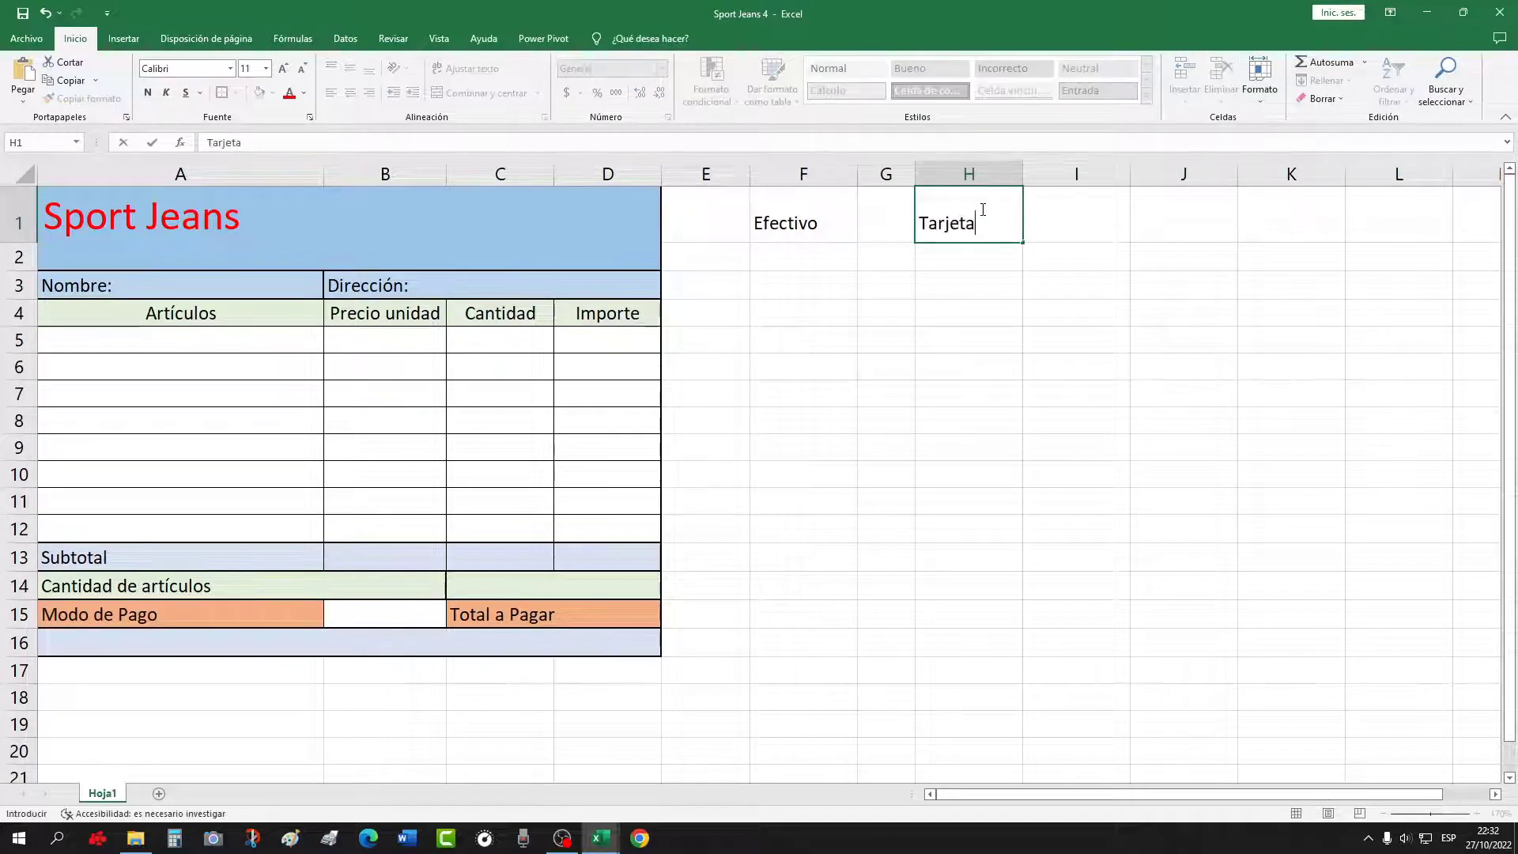
# Enter Descuento in cell F2 under Efectivo and Recargo in cell H2 under Tarjeta
pyautogui.click(812, 259)
pyautogui.write('Descuento')
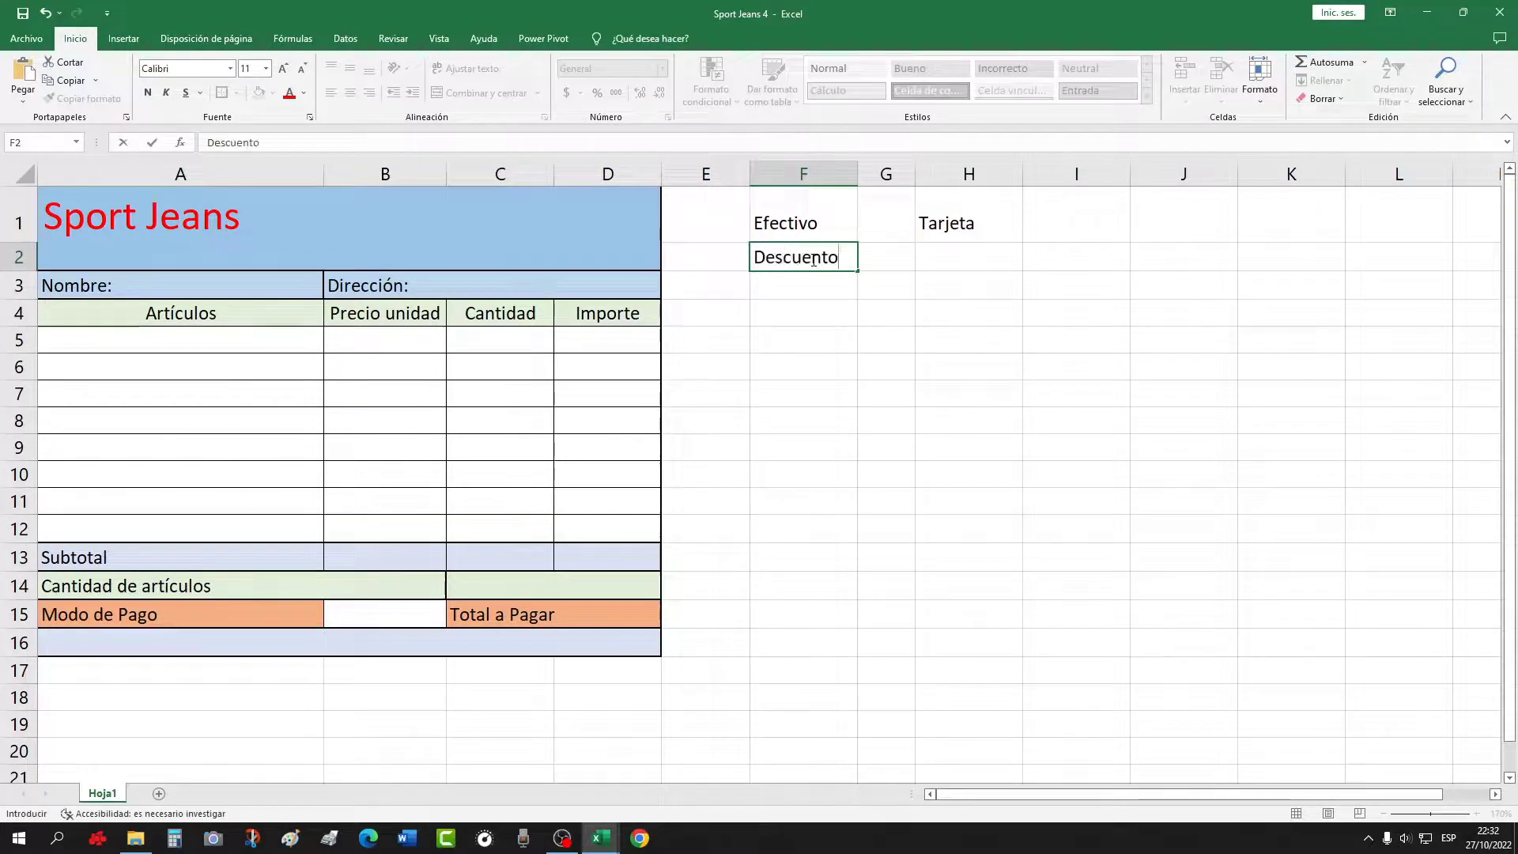
pyautogui.click(931, 261)
pyautogui.write('Recargo')
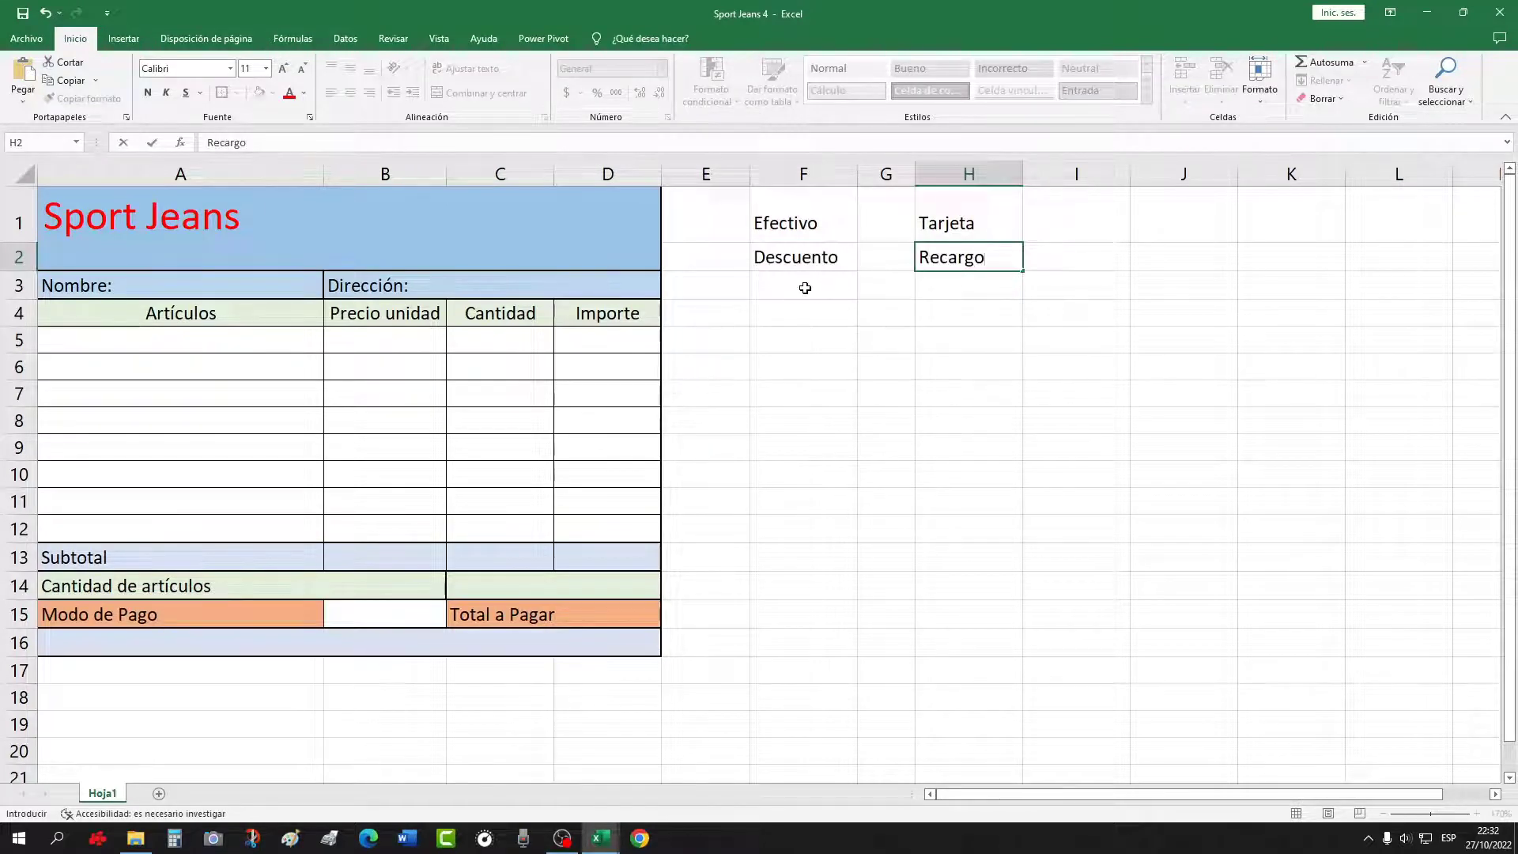
pyautogui.click(805, 288)
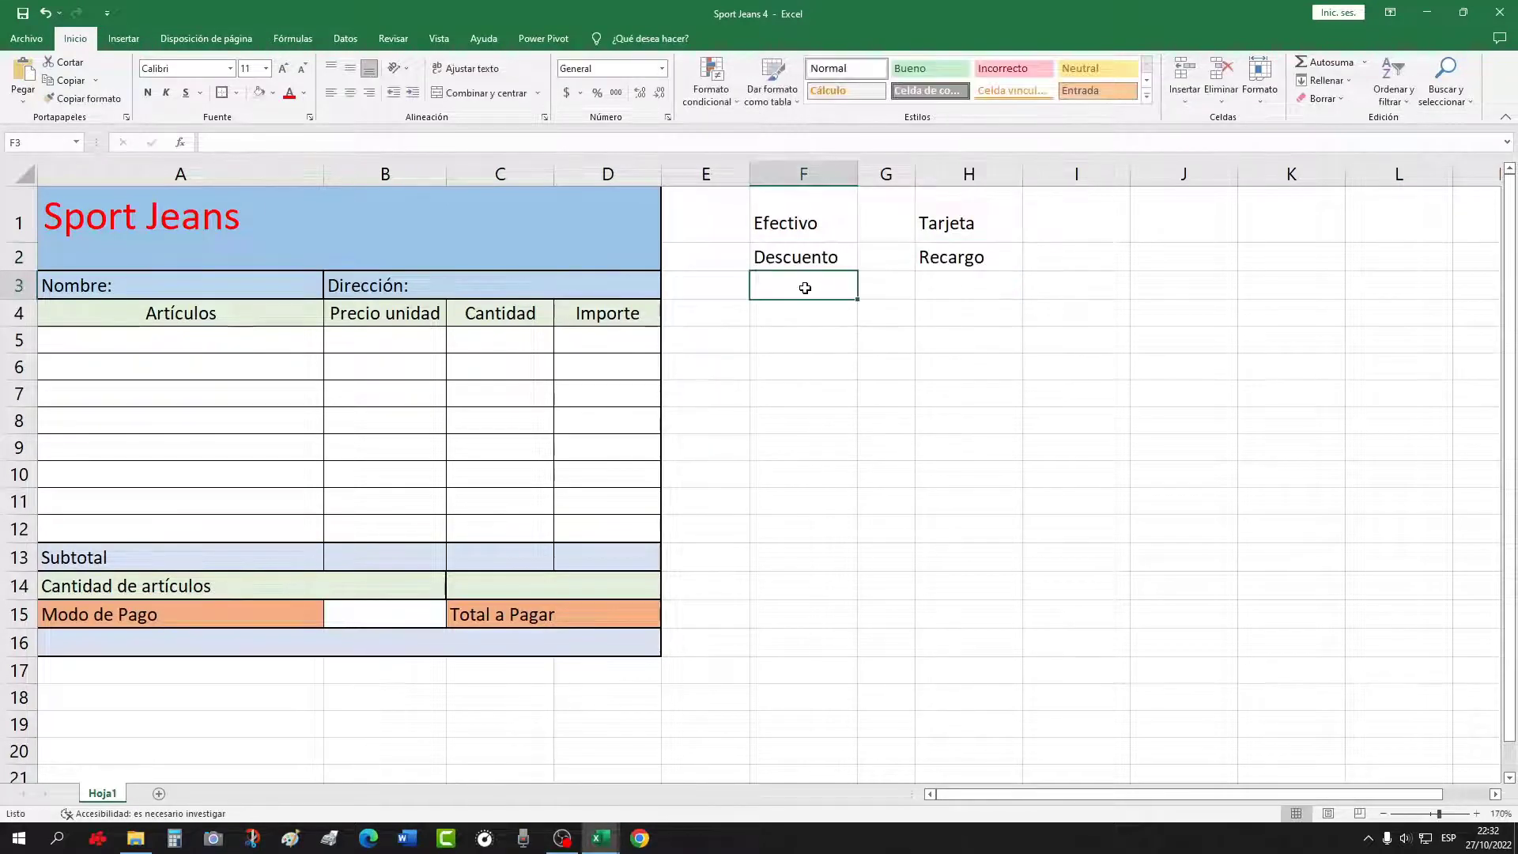
# Fill the Efectivo cell F1 with light blue and the Descuento cells F2:F3 with light green
pyautogui.click(793, 223)
pyautogui.click(259, 95)
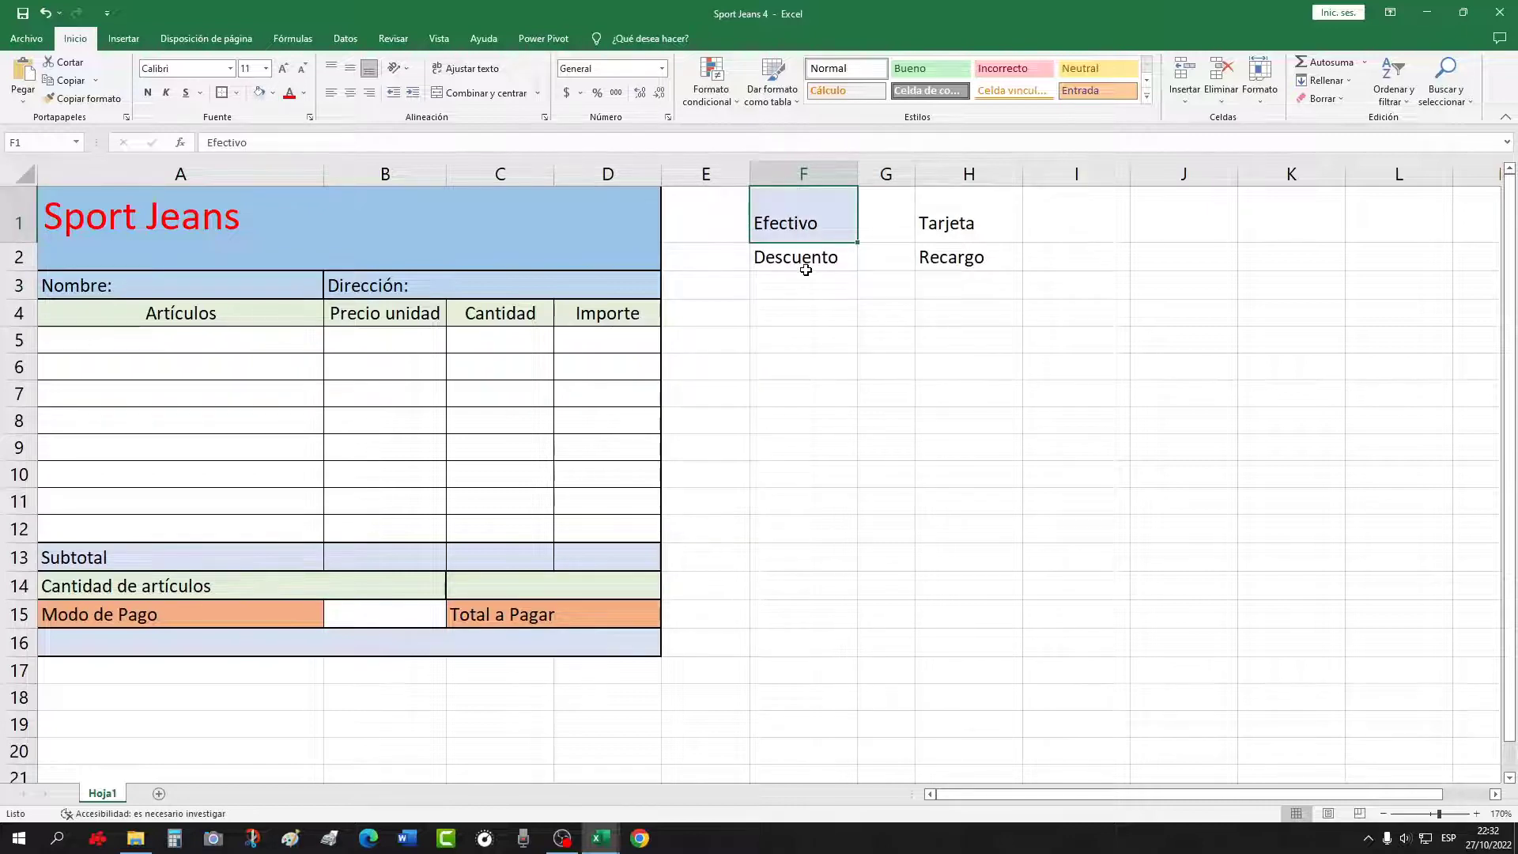
pyautogui.moveTo(805, 264); pyautogui.dragTo(783, 284)
pyautogui.click(273, 93)
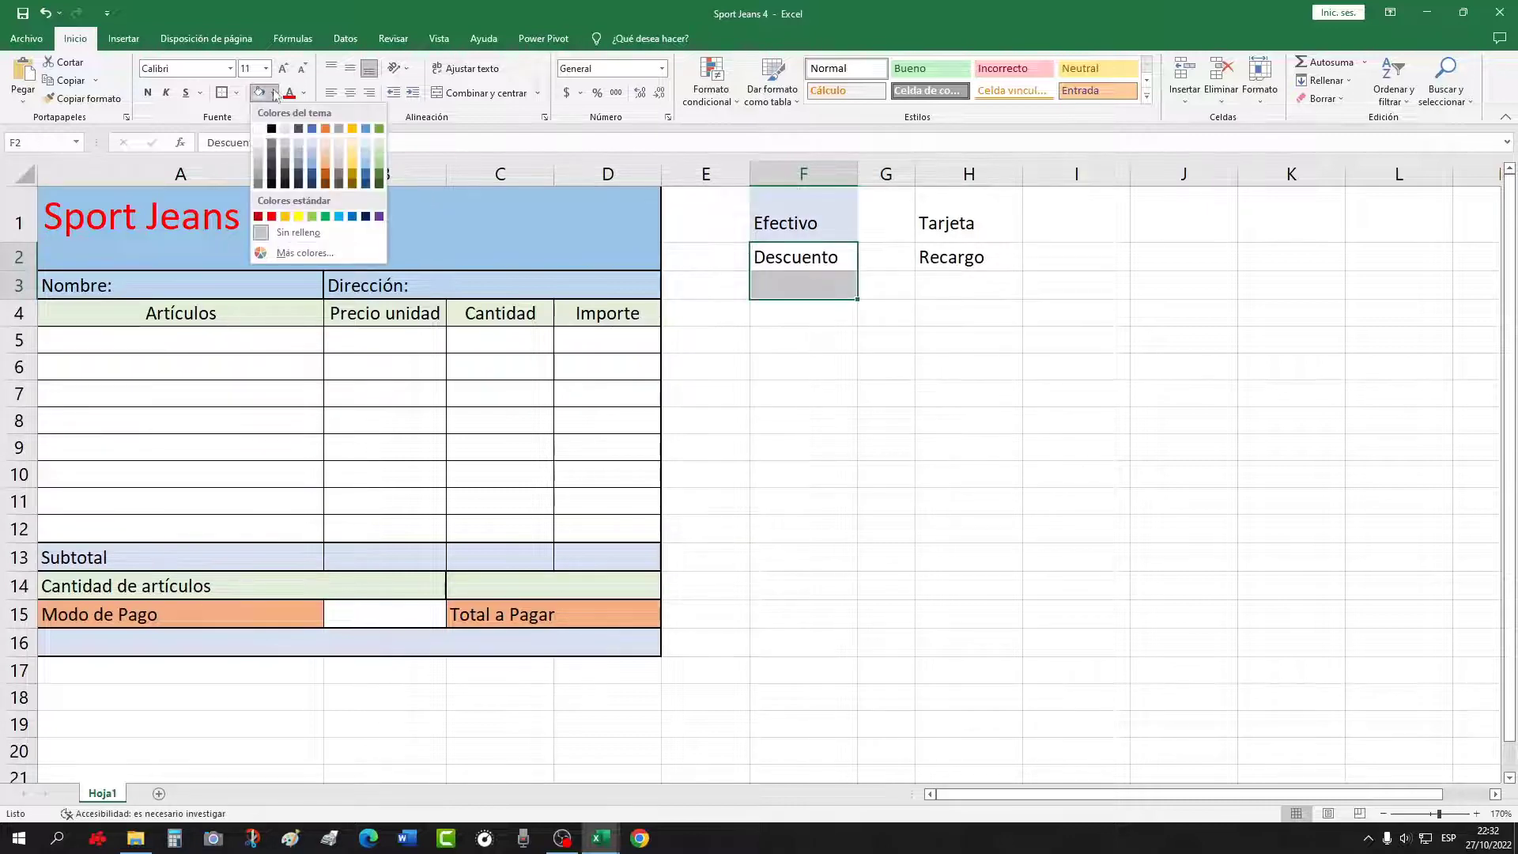
pyautogui.click(378, 140)
pyautogui.click(850, 353)
# Center the contents of the cash cells F1:F3 and the card cells H1:H3 horizontally
pyautogui.moveTo(811, 204); pyautogui.dragTo(811, 275)
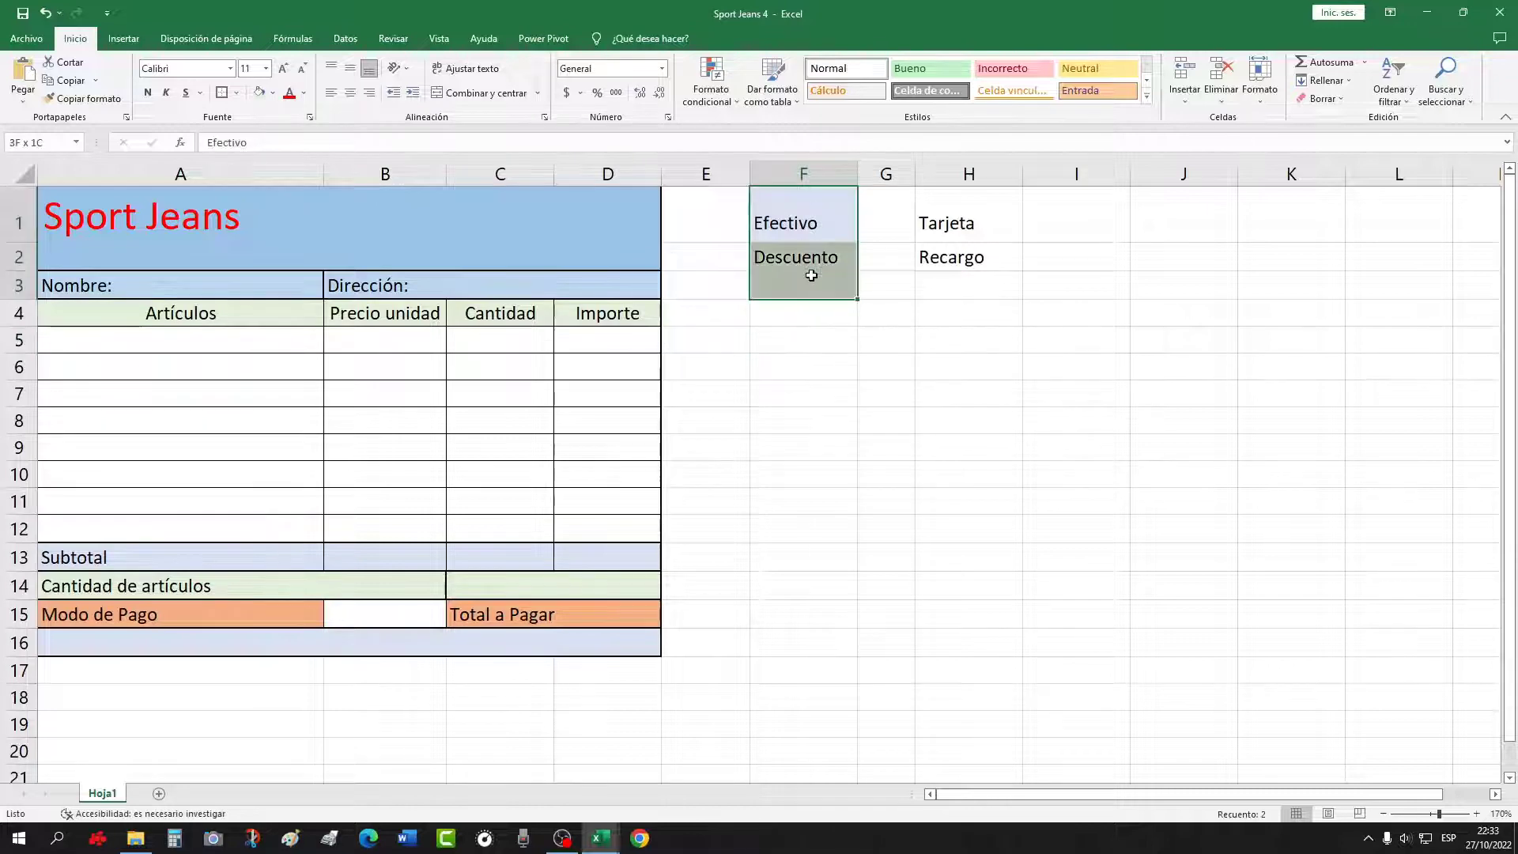
pyautogui.click(350, 94)
pyautogui.click(972, 222)
pyautogui.moveTo(973, 221); pyautogui.dragTo(971, 281)
pyautogui.click(349, 94)
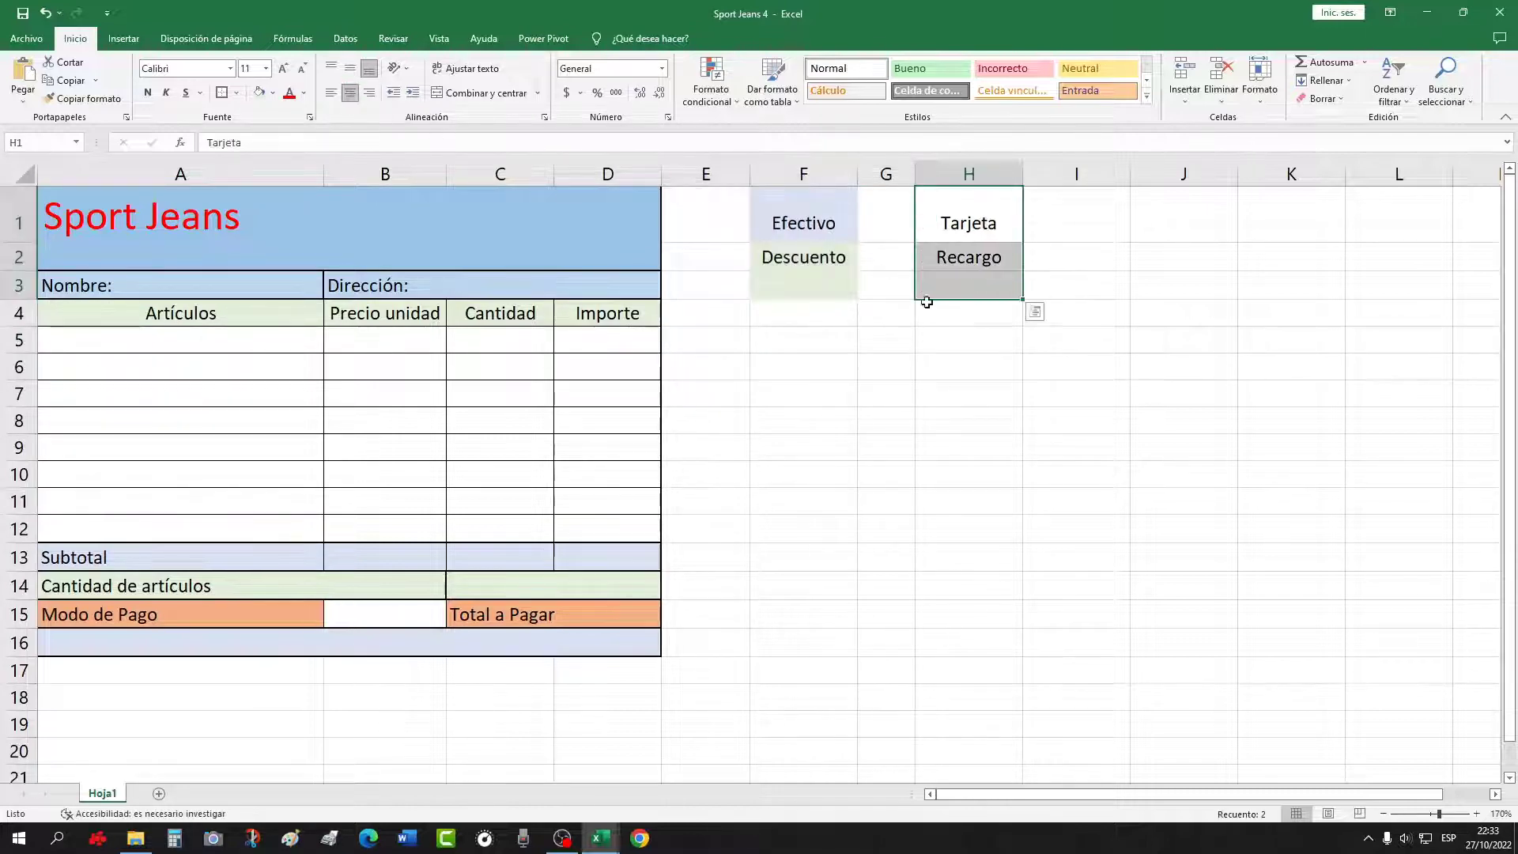
# Fill the Tarjeta cell H1 with orange and the Recargo cells H2:H3 with a lighter orange
pyautogui.click(968, 221)
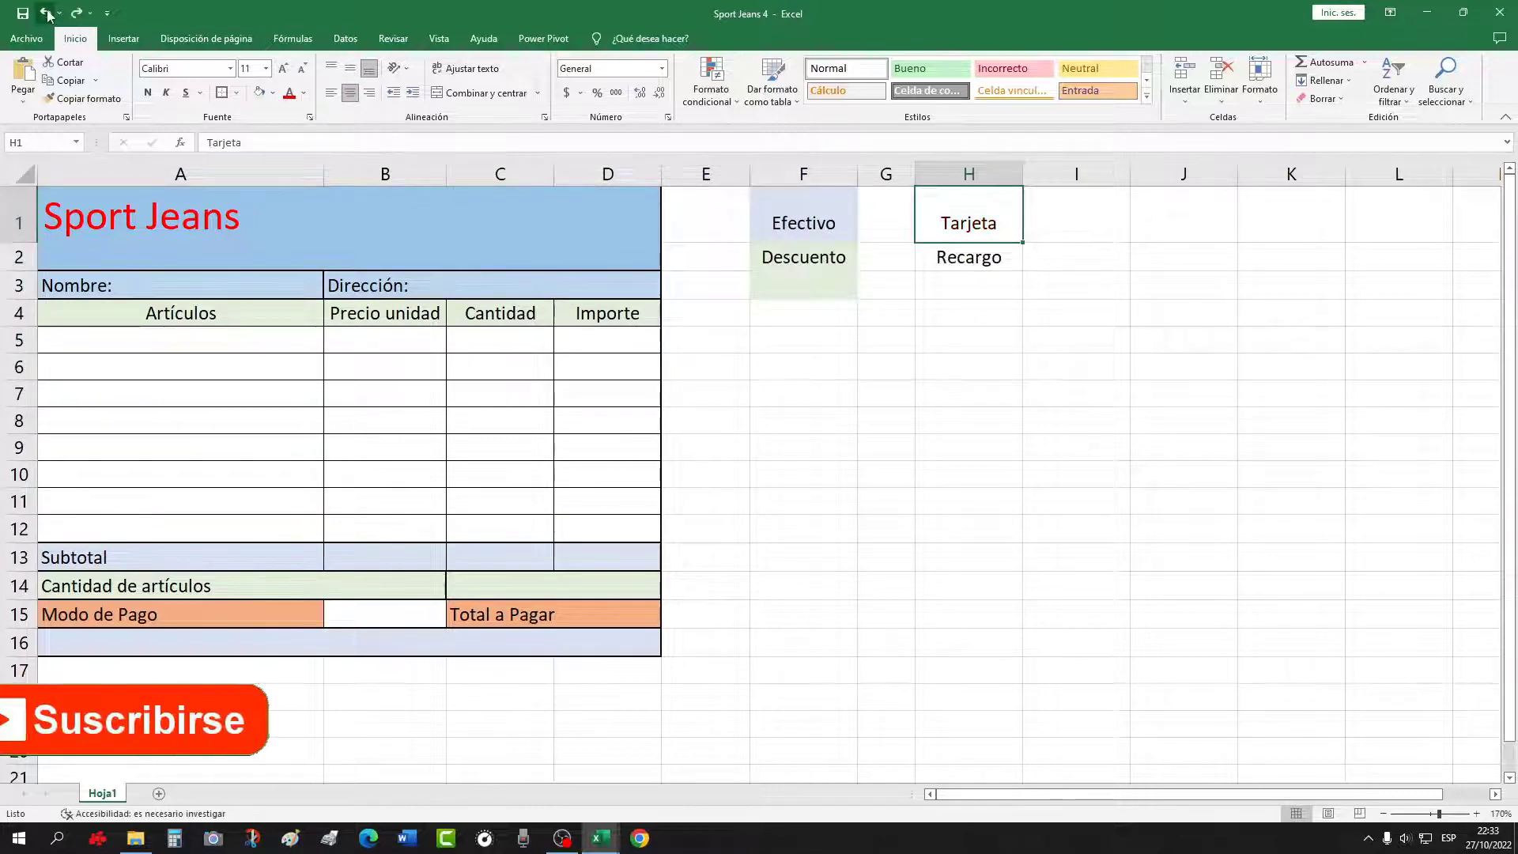
pyautogui.click(272, 92)
pyautogui.click(325, 128)
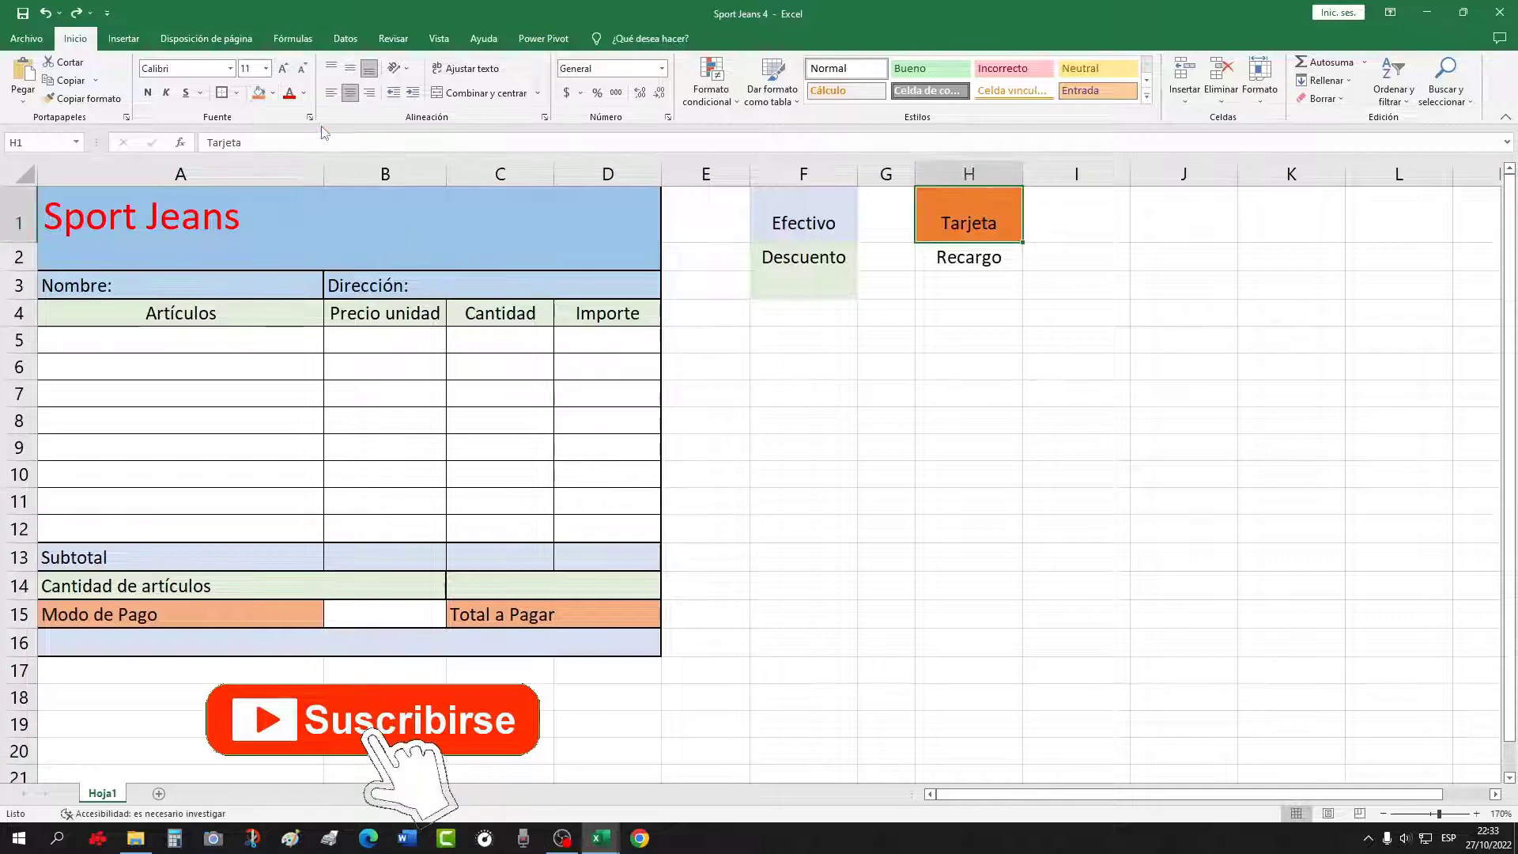
pyautogui.click(972, 258)
pyautogui.moveTo(972, 258); pyautogui.dragTo(971, 284)
pyautogui.click(272, 92)
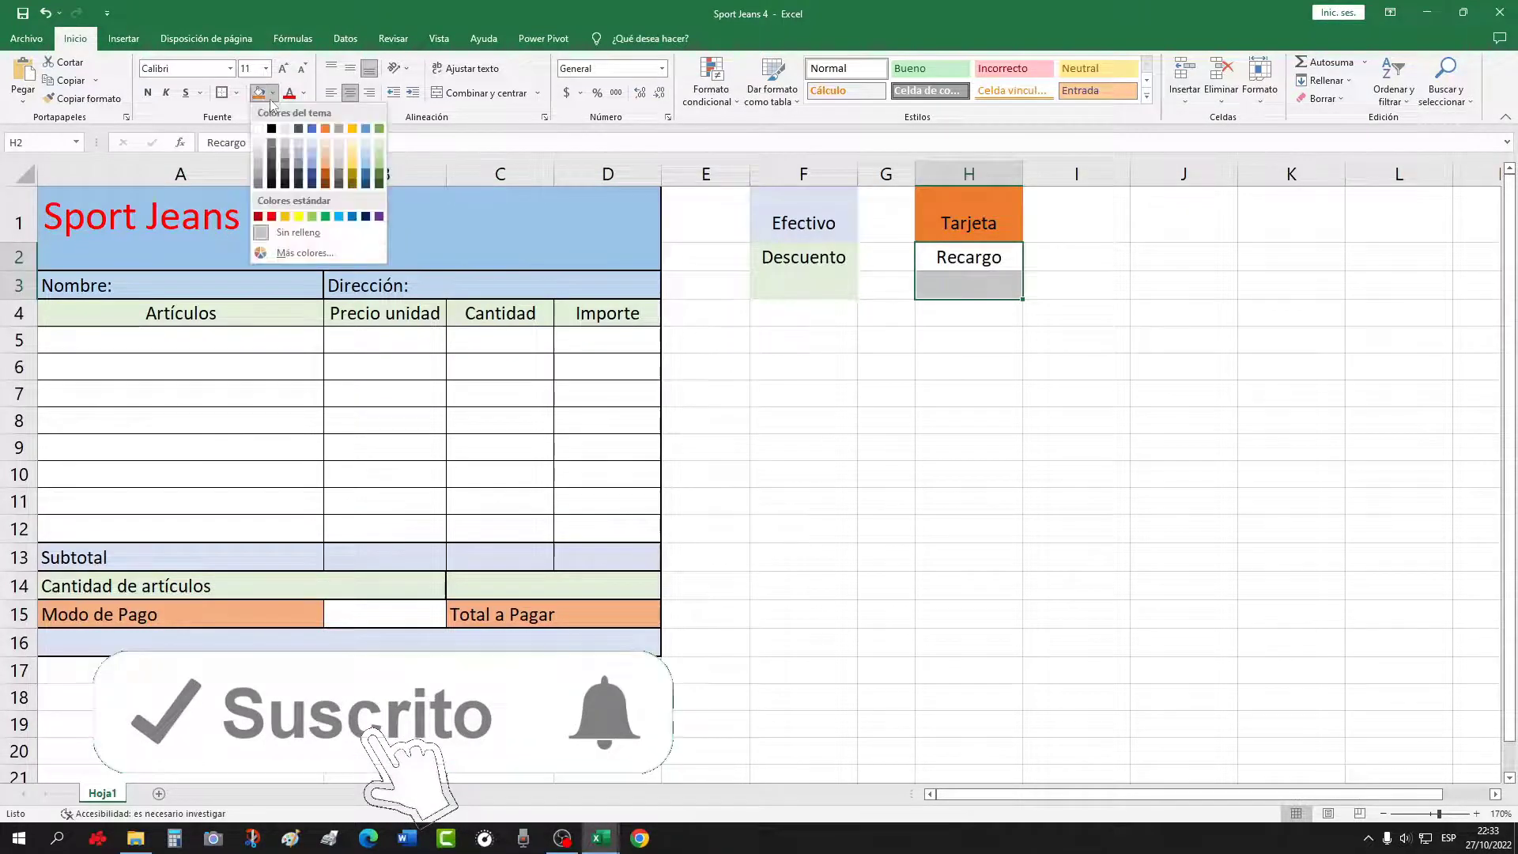
pyautogui.click(326, 156)
pyautogui.click(961, 370)
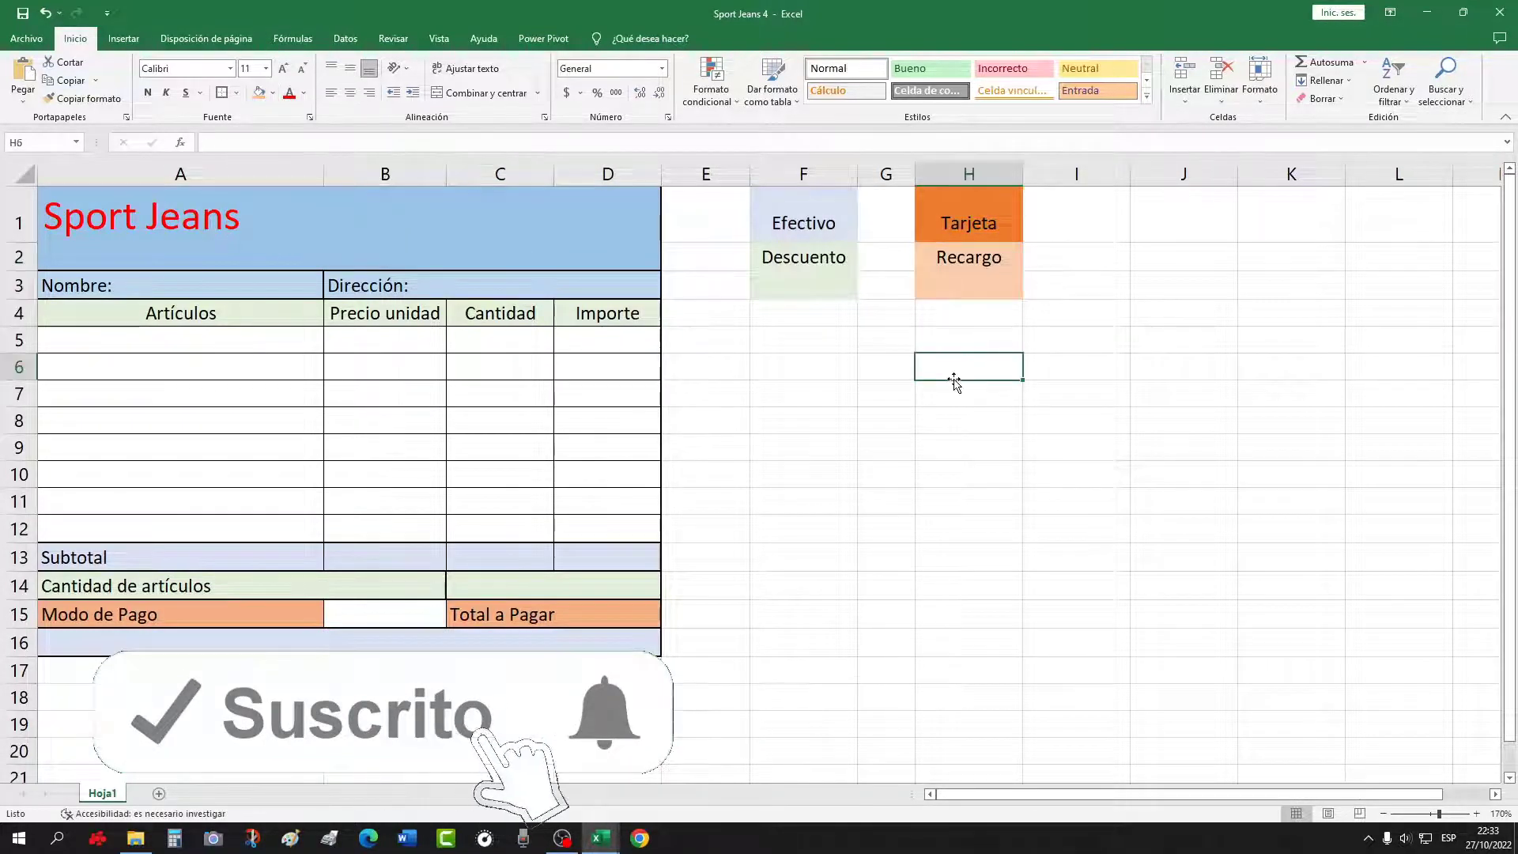
# Enter a 10% discount in cell F3 and a 10% surcharge in cell H3
pyautogui.click(798, 288)
pyautogui.write('10')
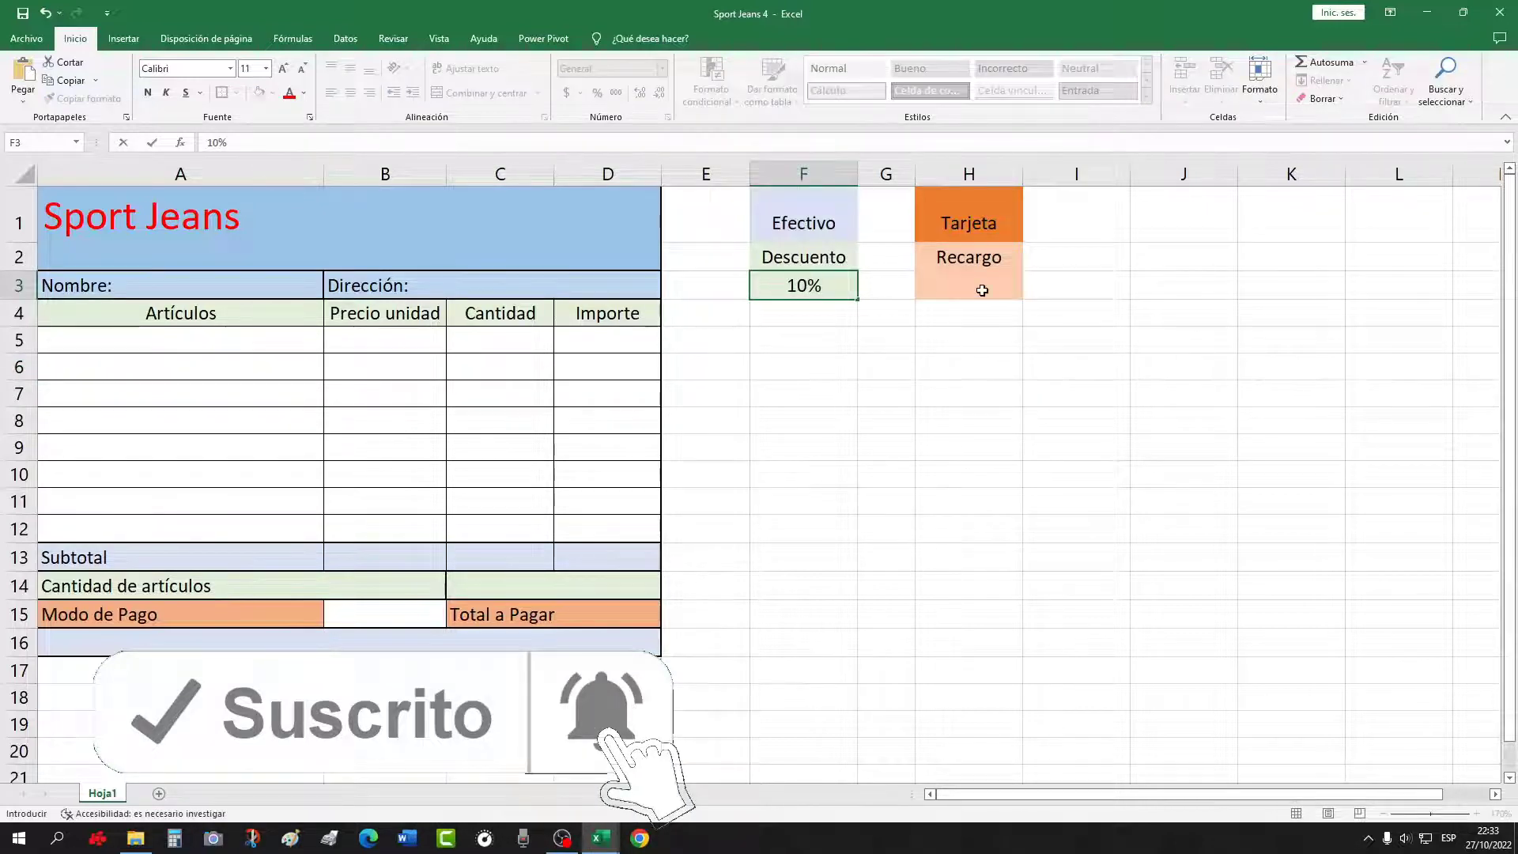
pyautogui.click(982, 290)
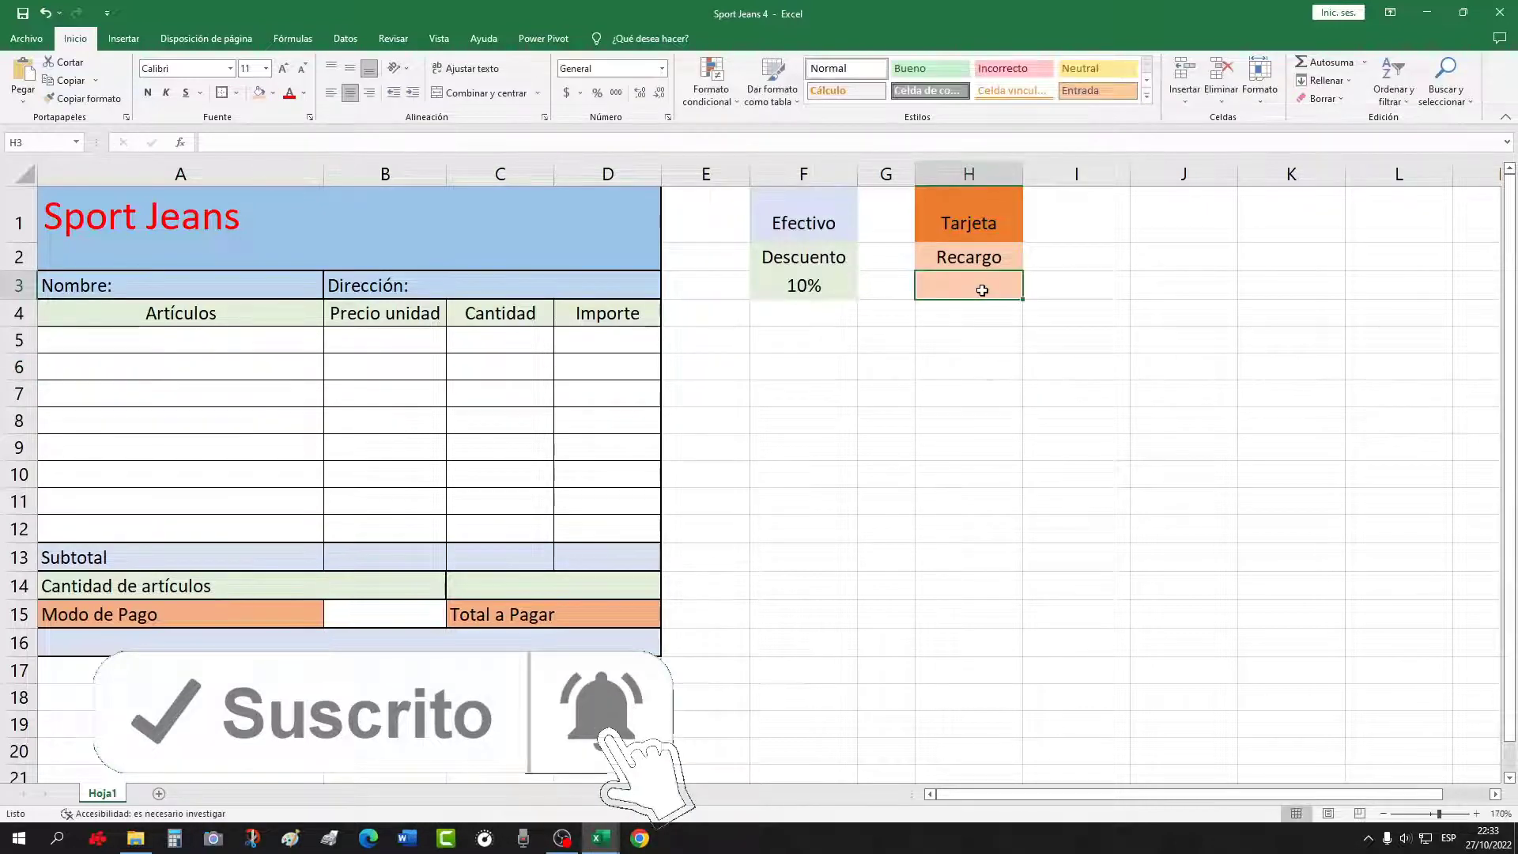
pyautogui.write('10%')
pyautogui.click(995, 441)
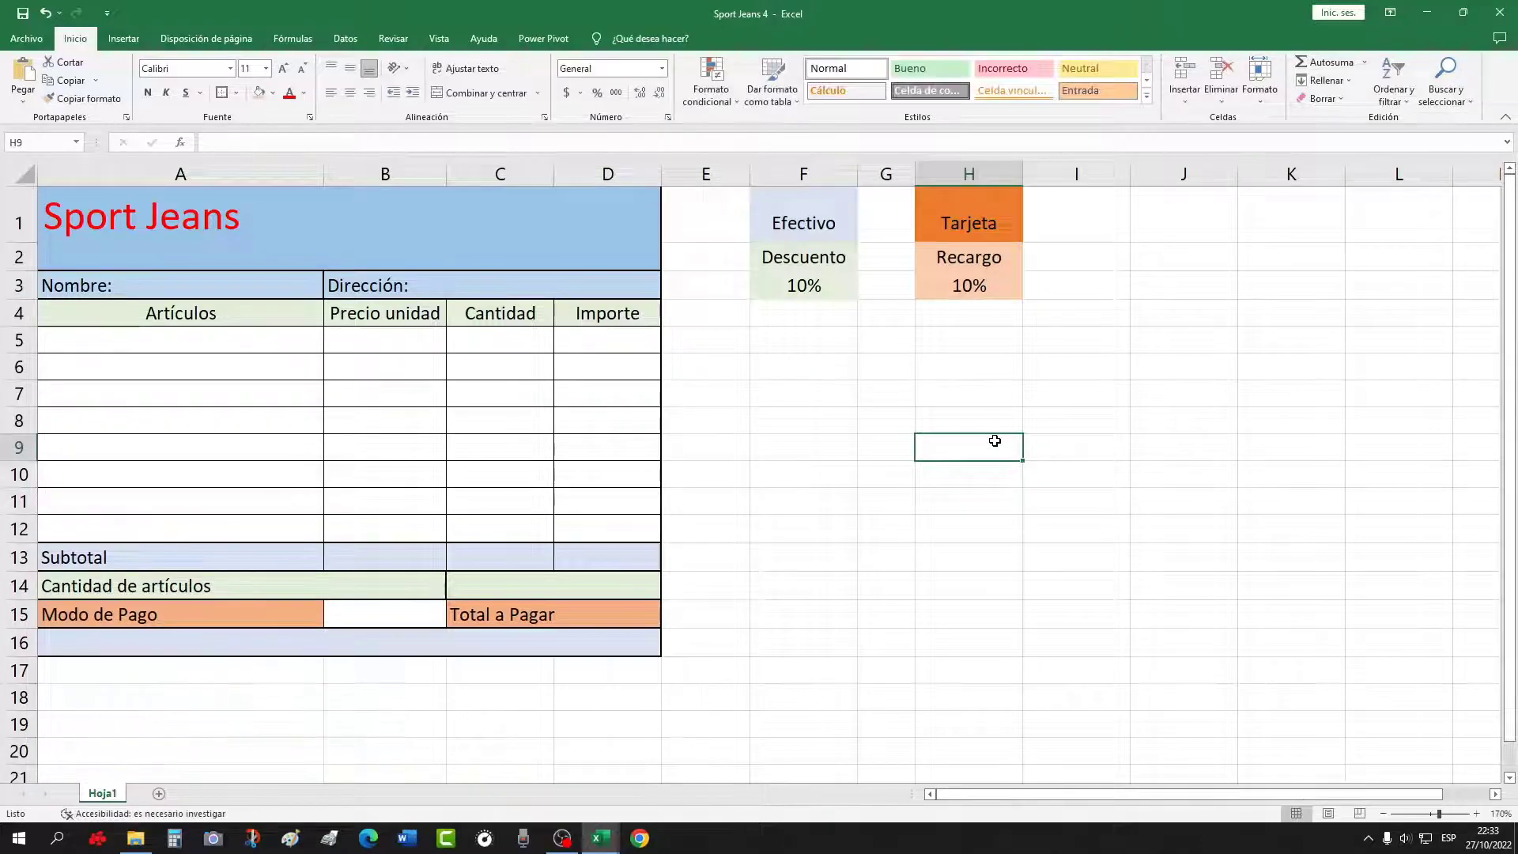